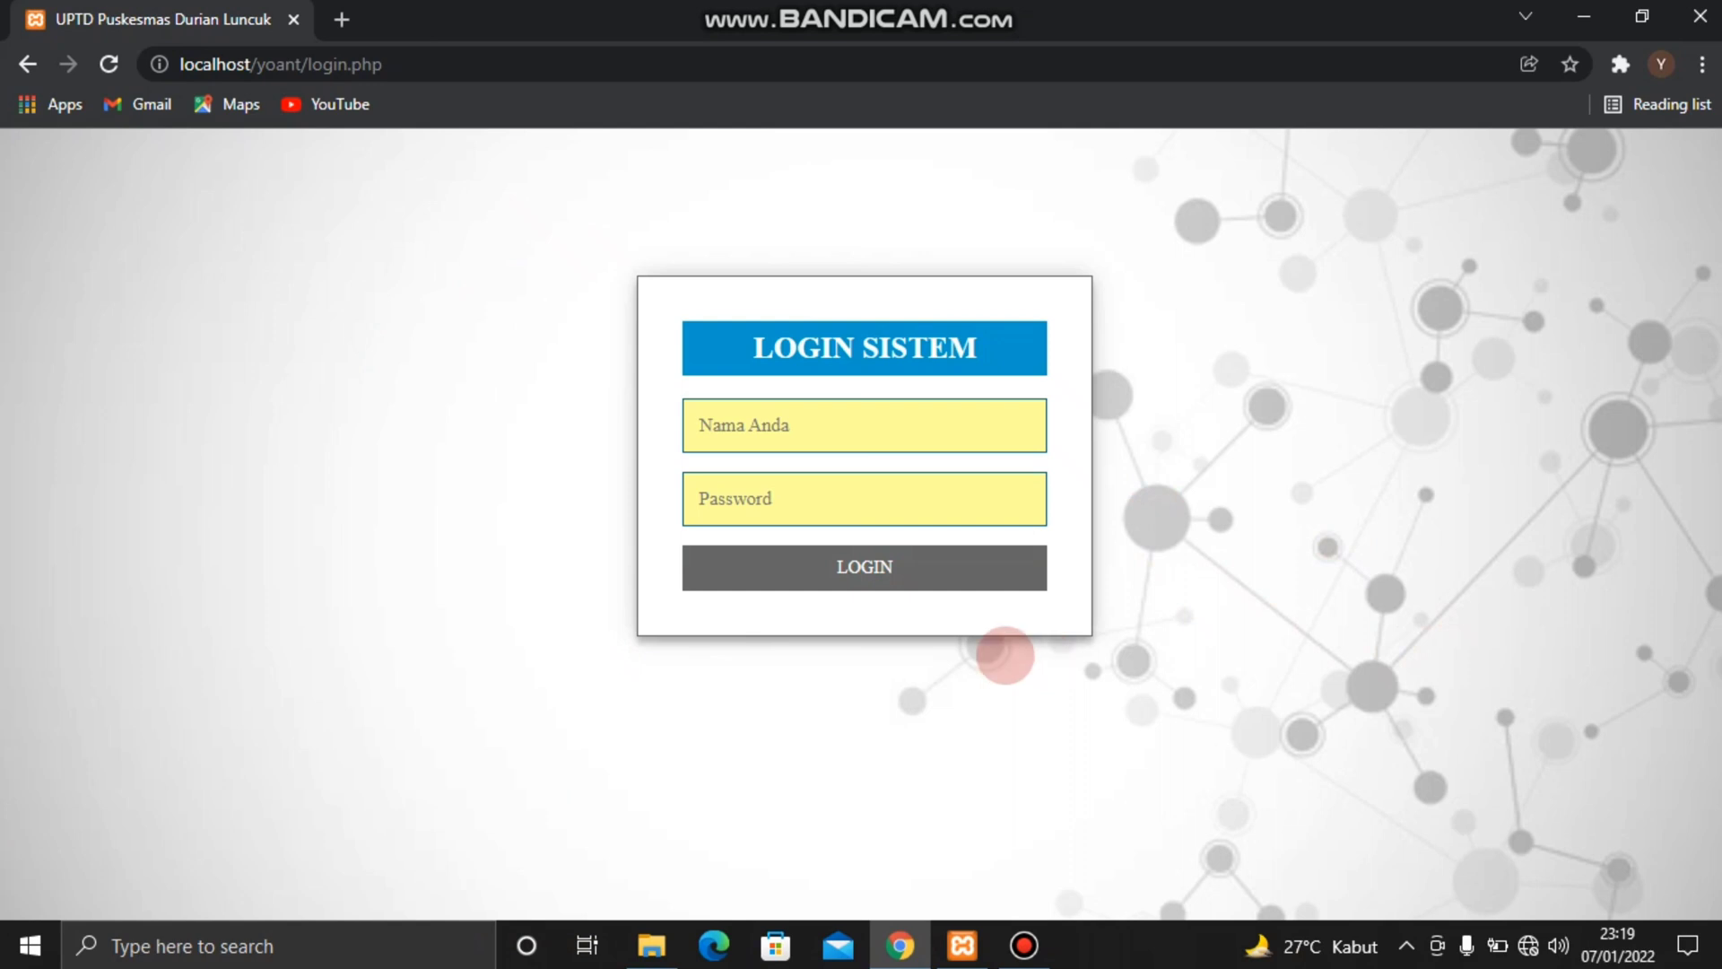
Log in to the system as admin with the account password
click(870, 429)
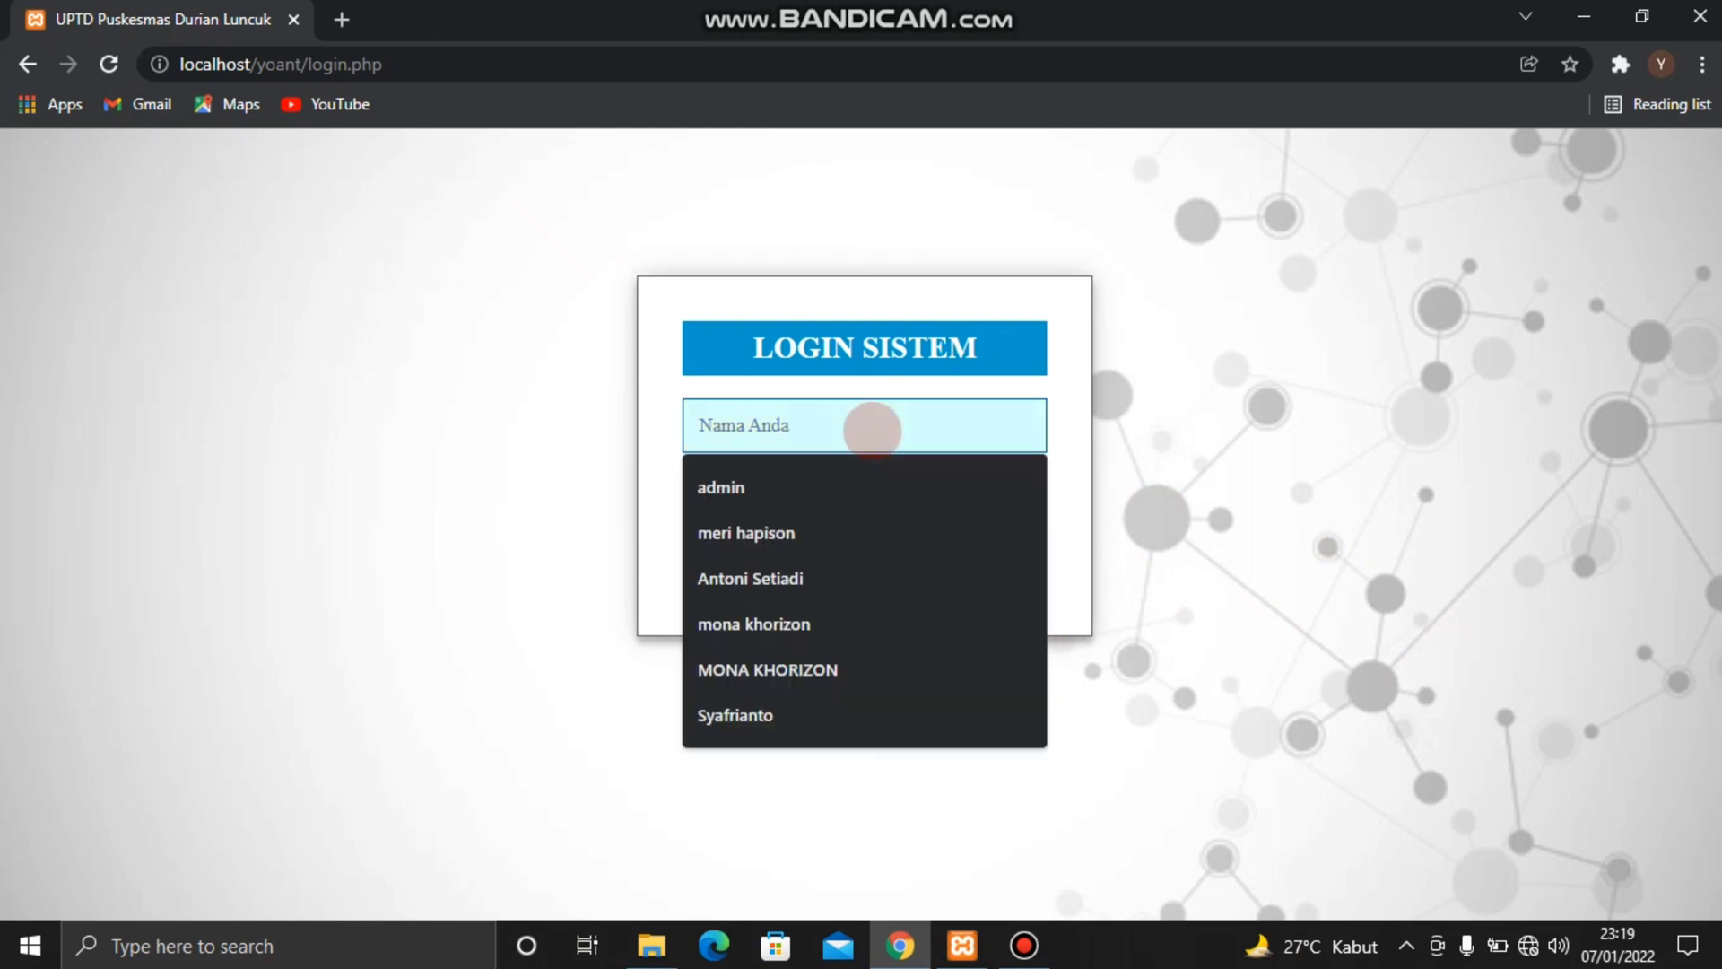
click(818, 484)
click(808, 495)
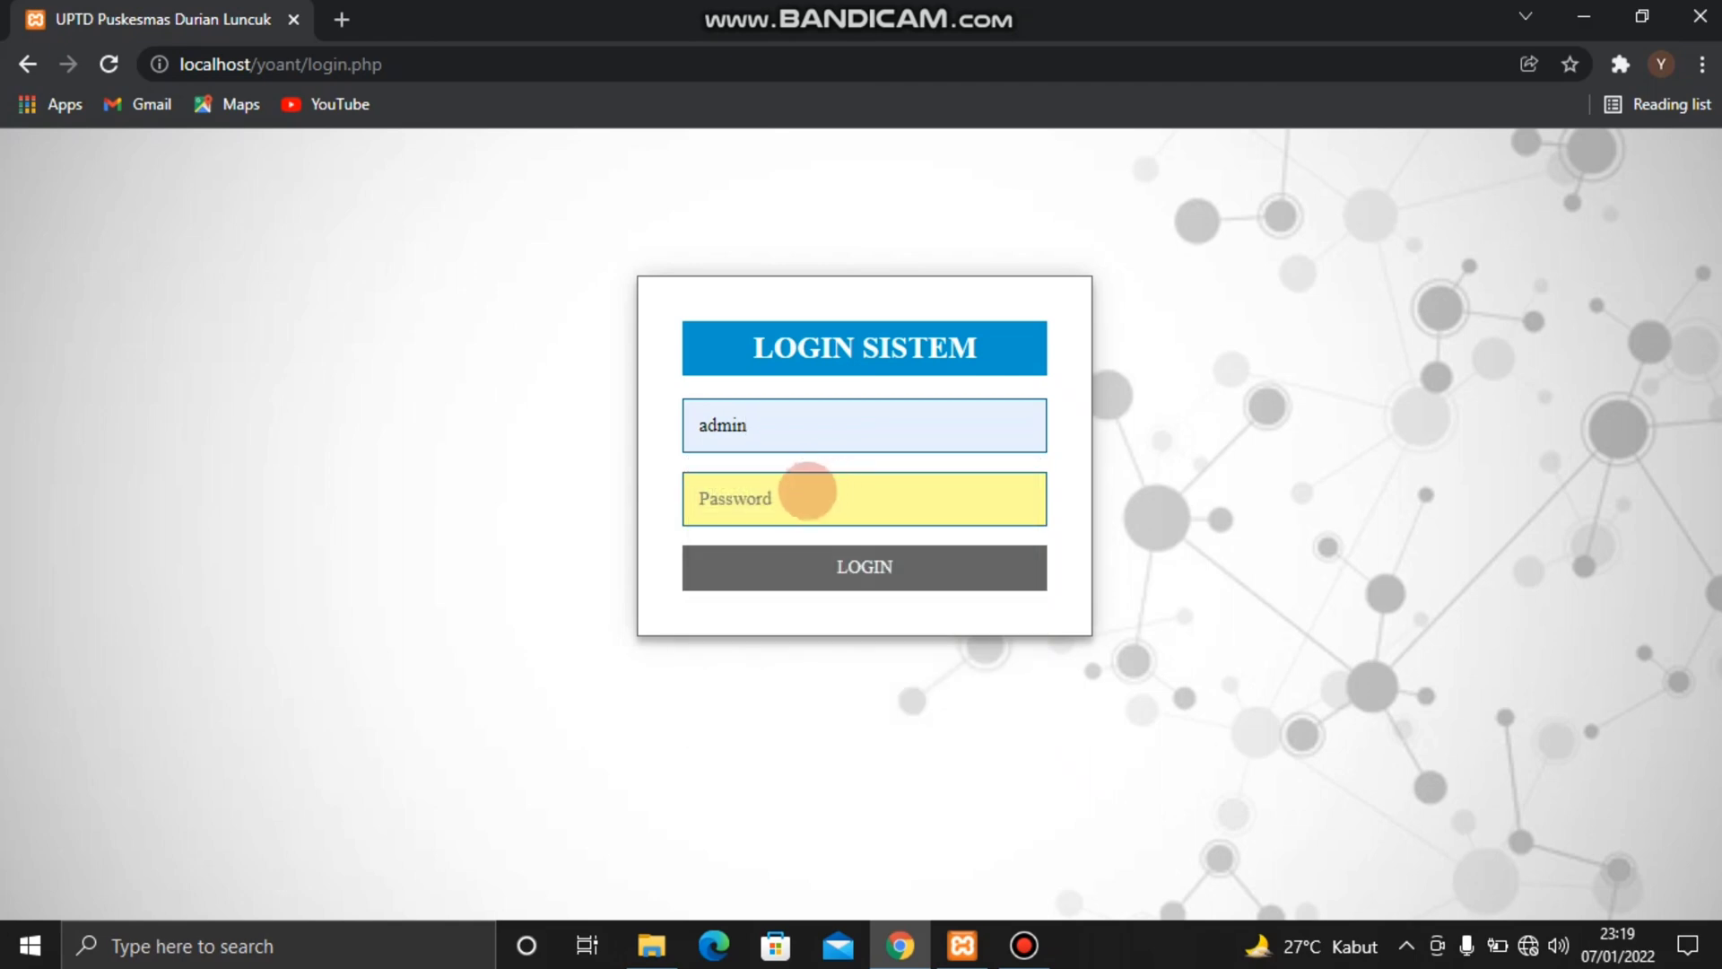
text(1234)
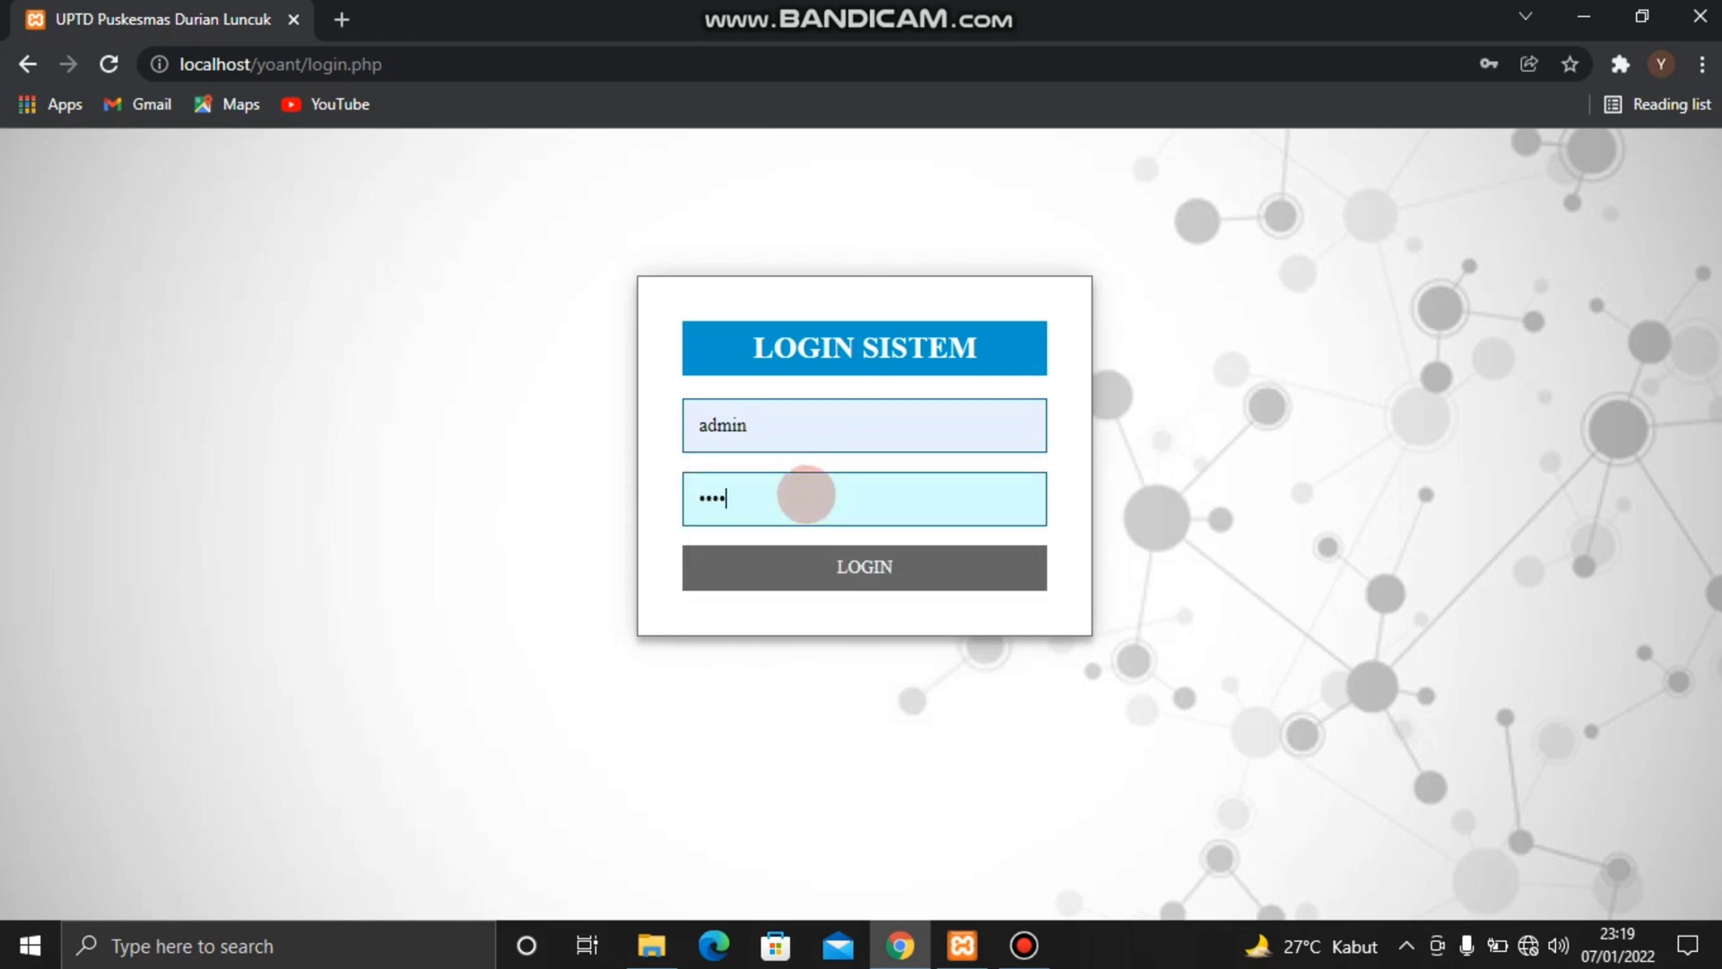
key(Return)
key(Return)
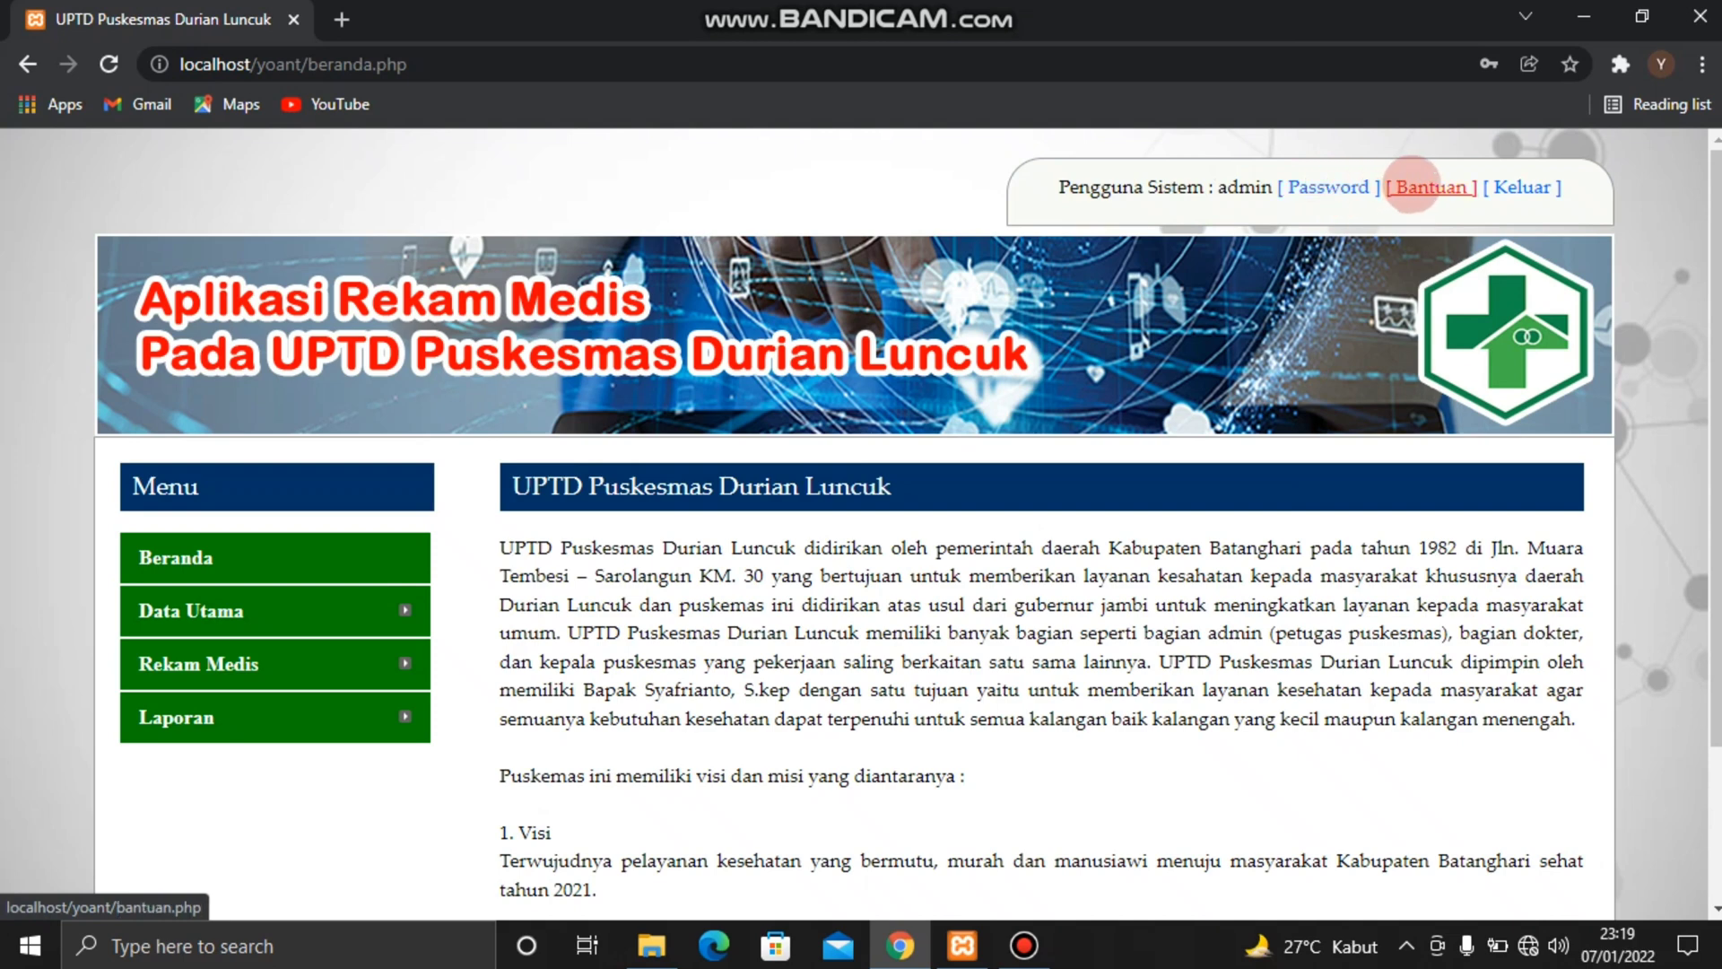
Open the Bantuan help page and look through the entries offered under Data Utama, Rekam Medis and Laporan
click(1411, 186)
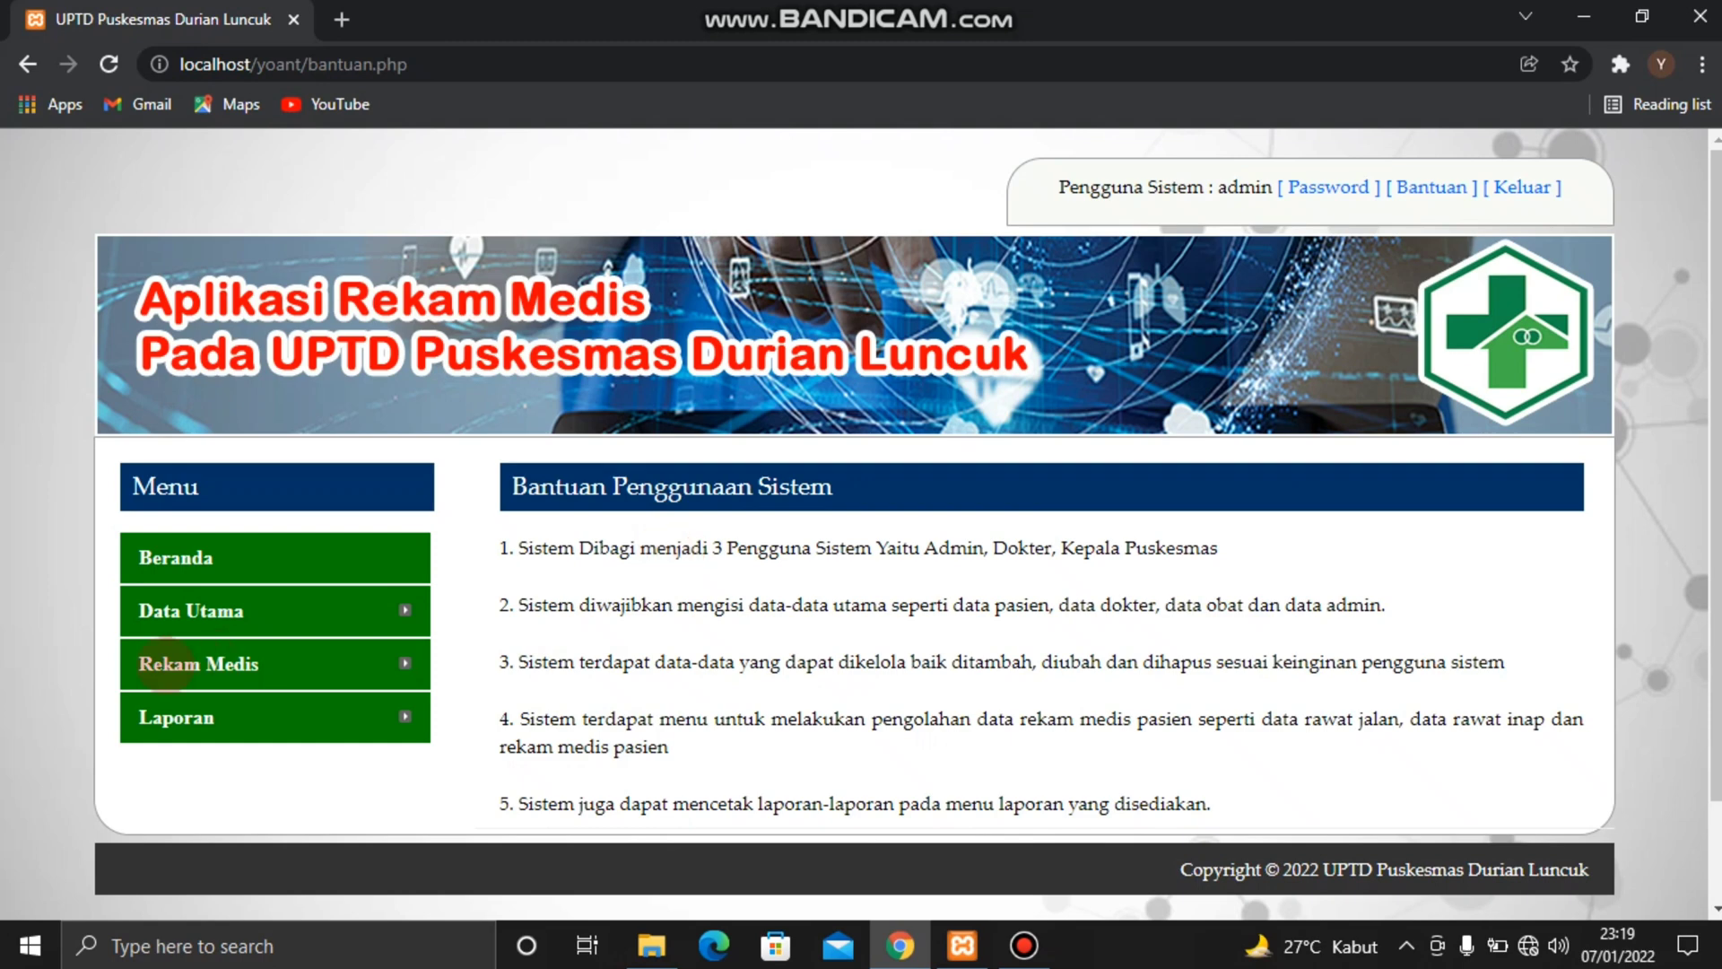
mouse_move(343, 610)
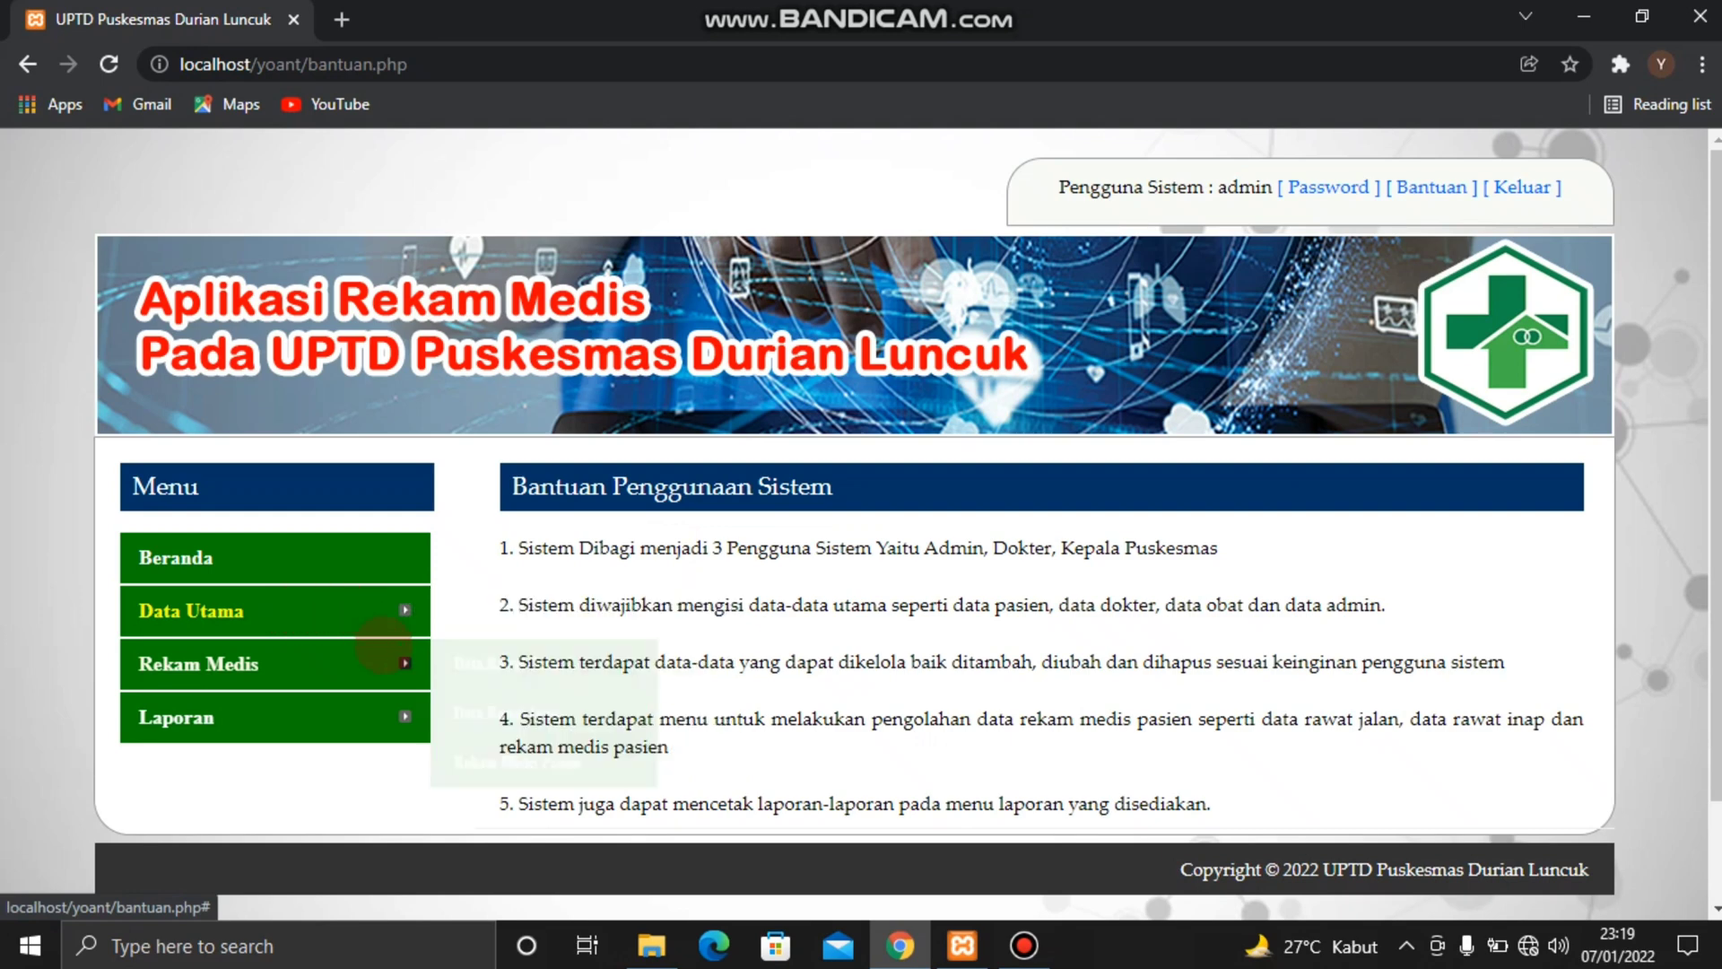
mouse_move(387, 656)
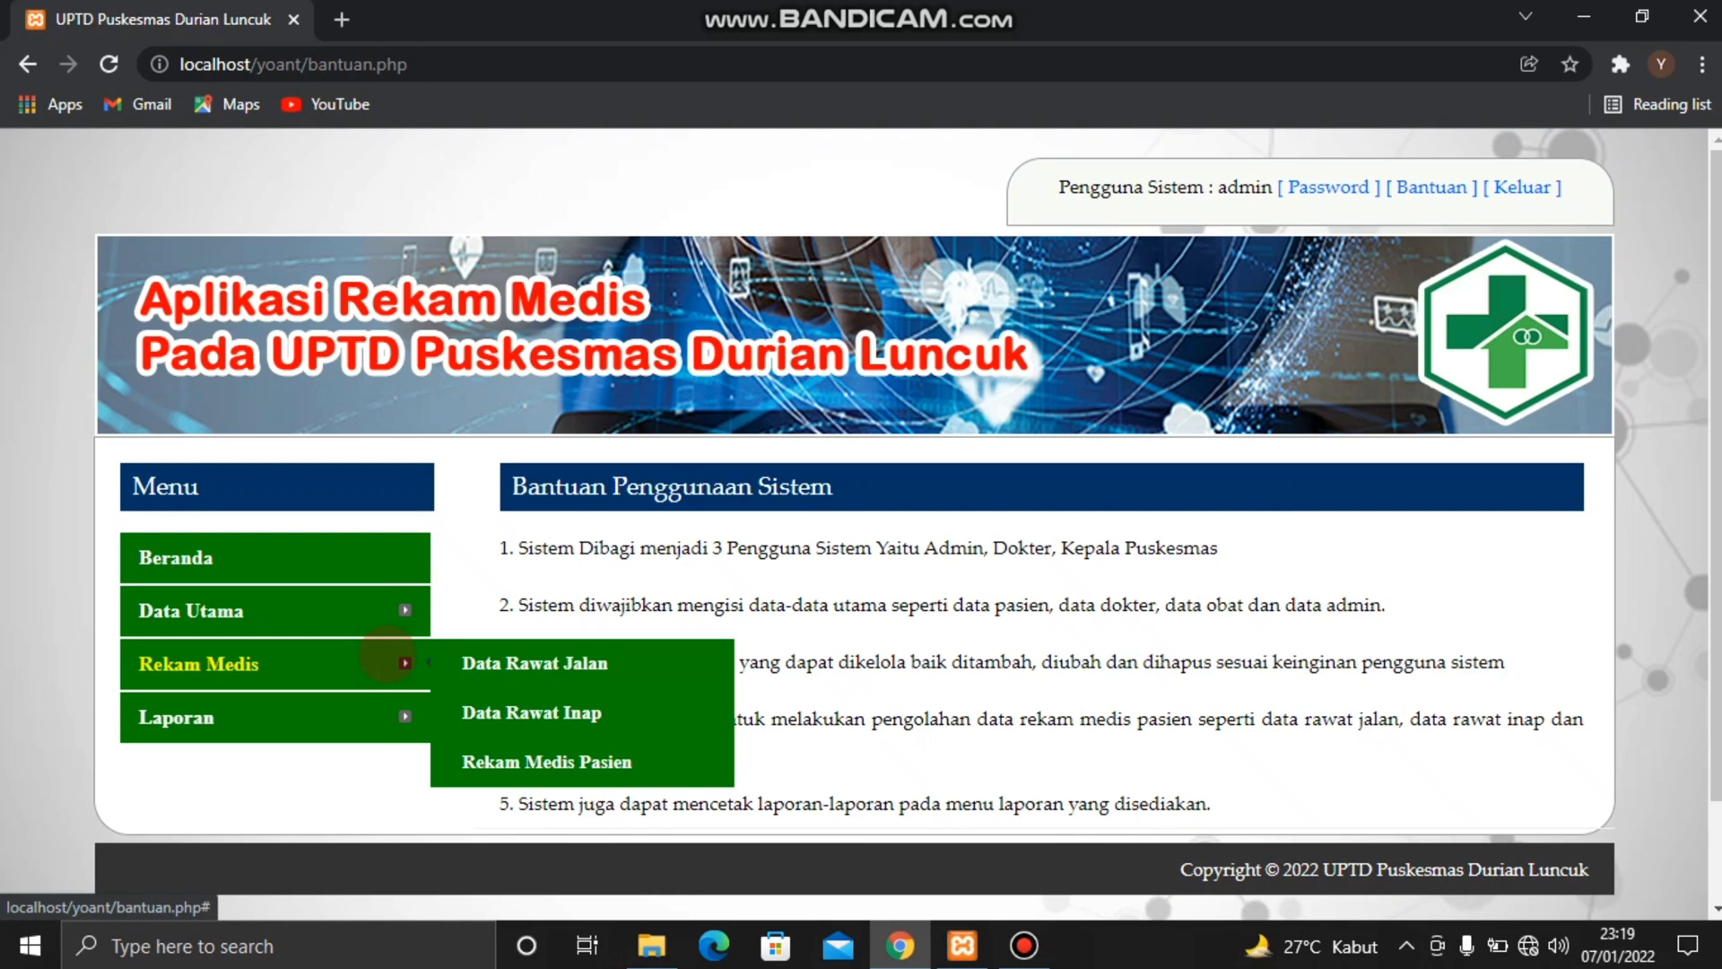
mouse_move(408, 701)
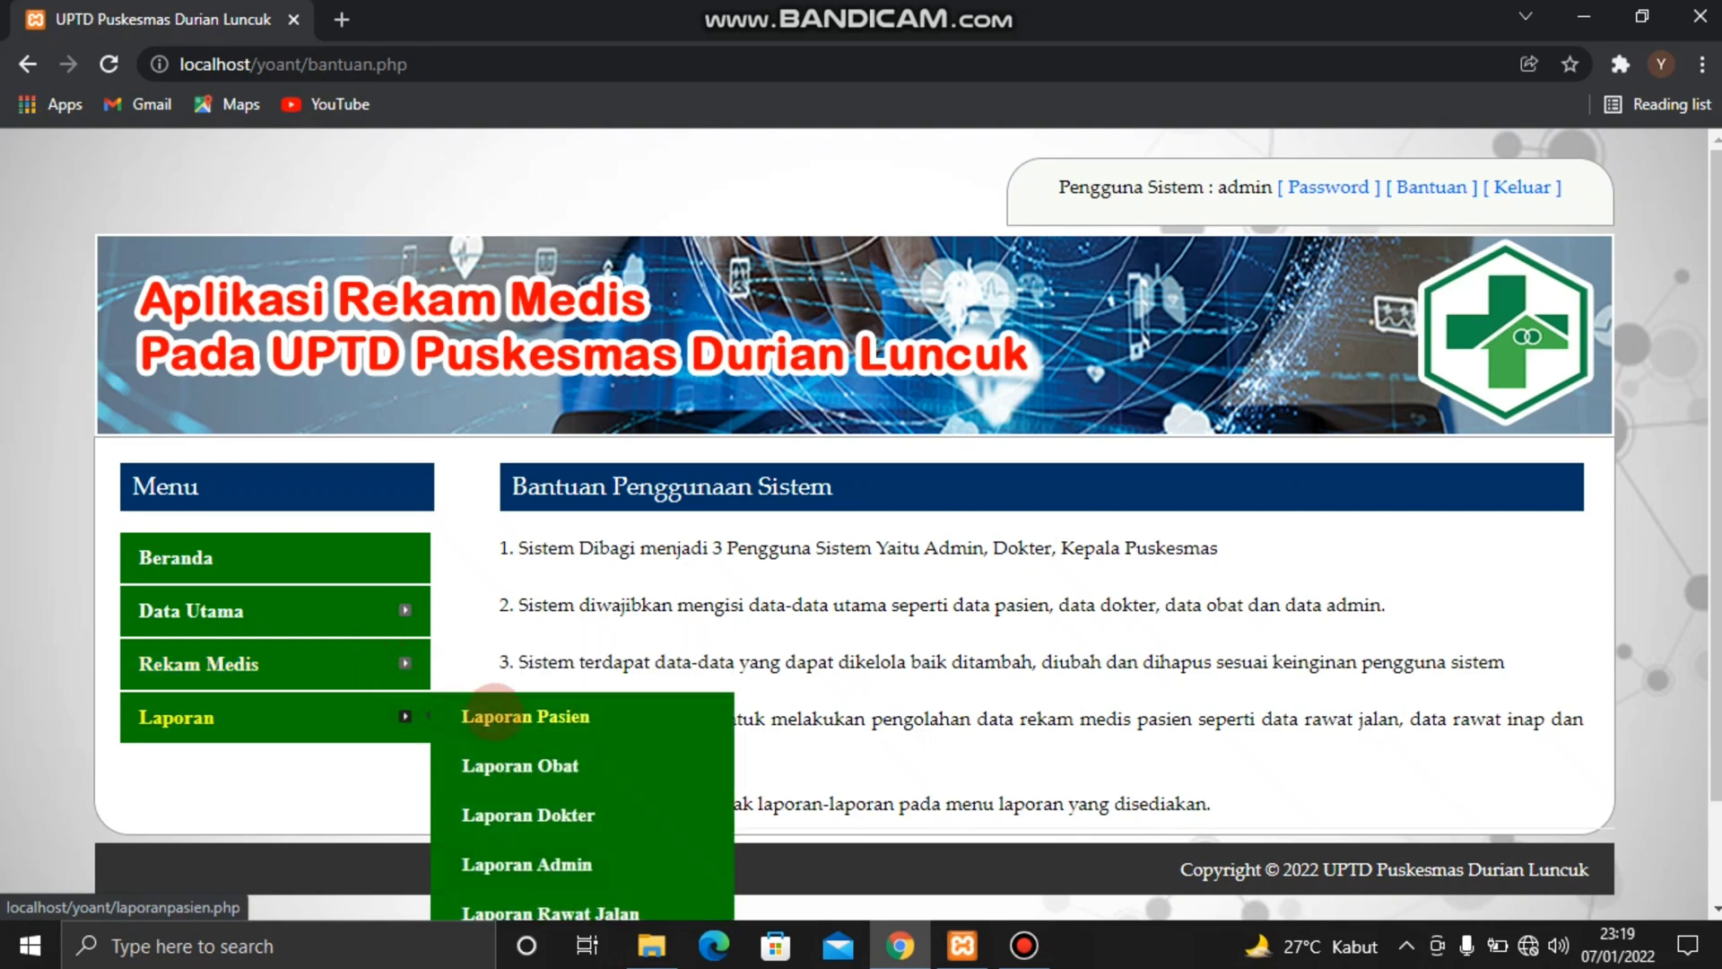
scroll(564, 803, down, 1)
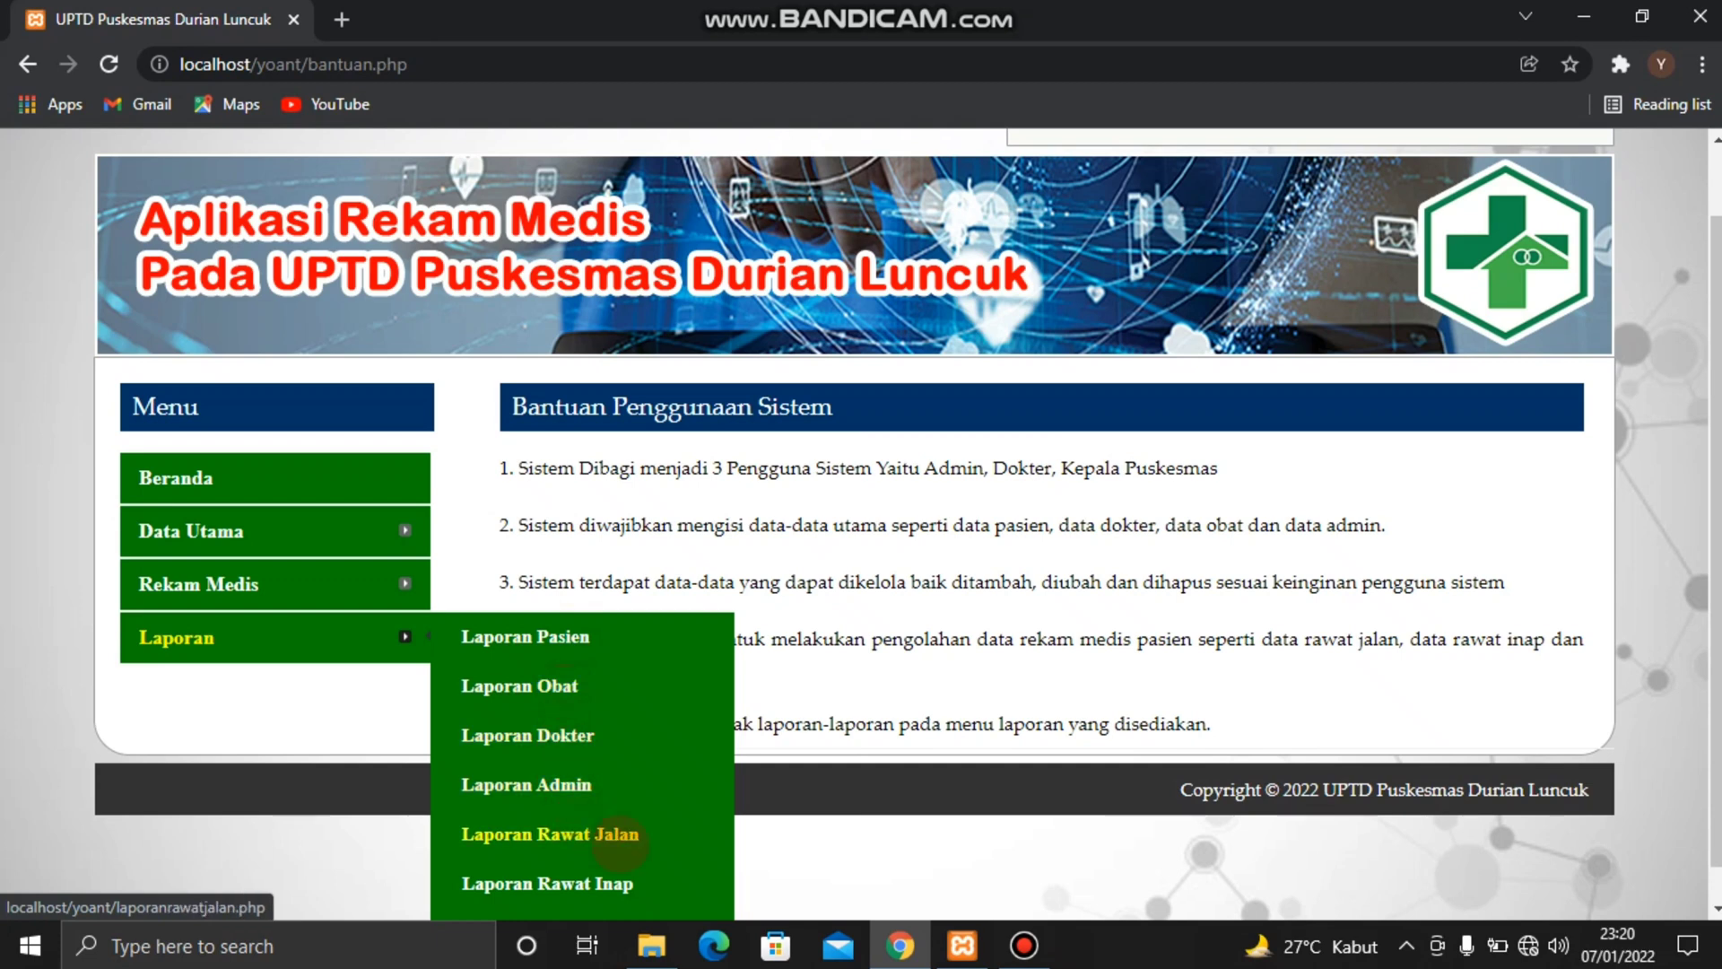
scroll(619, 843, down, 1)
scroll(601, 842, up, 1)
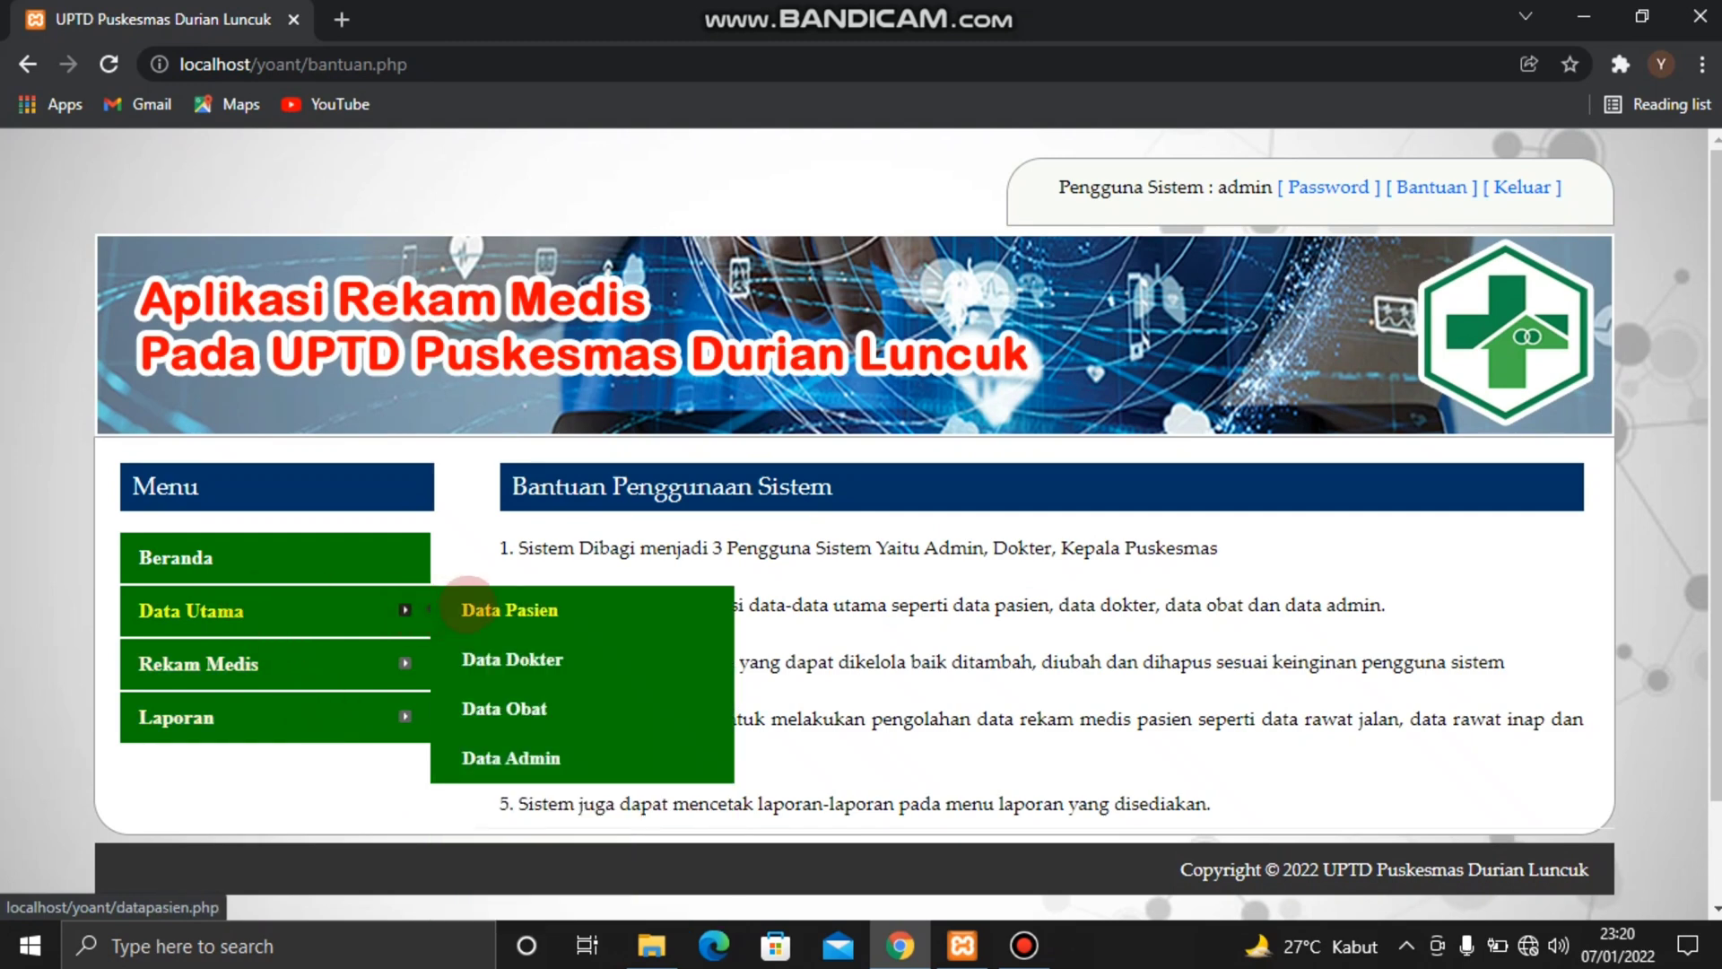
Open the Data Pasien page and look over the patient list and its name search
click(500, 610)
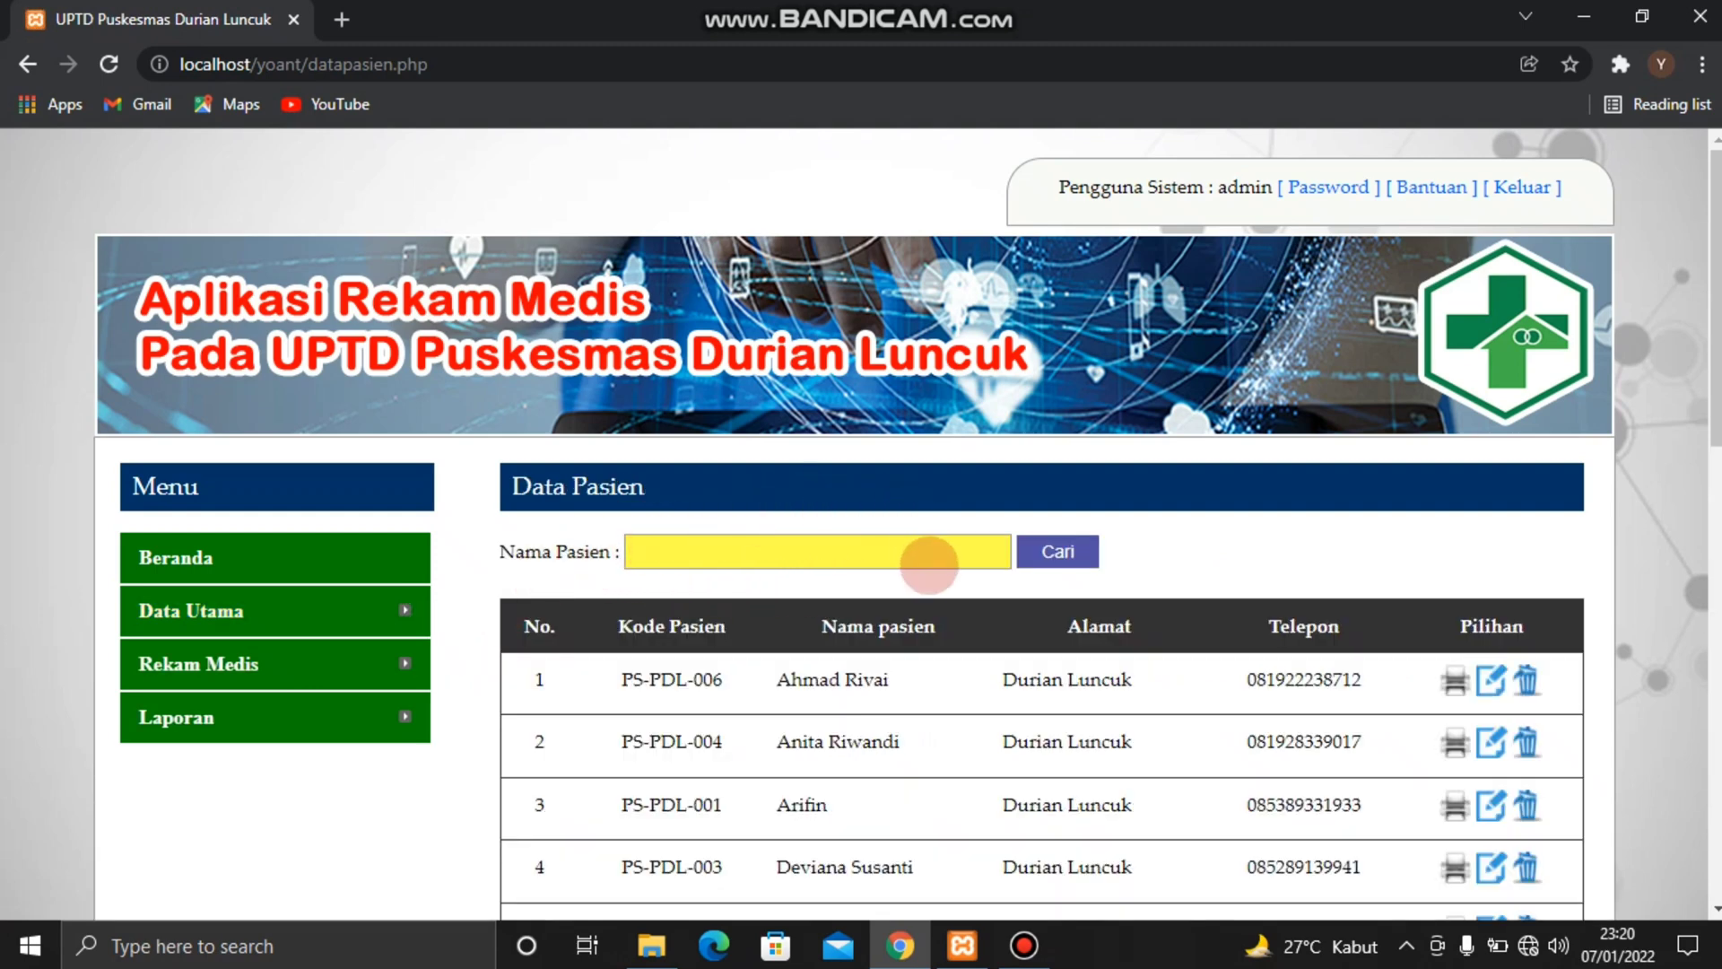
scroll(1054, 596, down, 3)
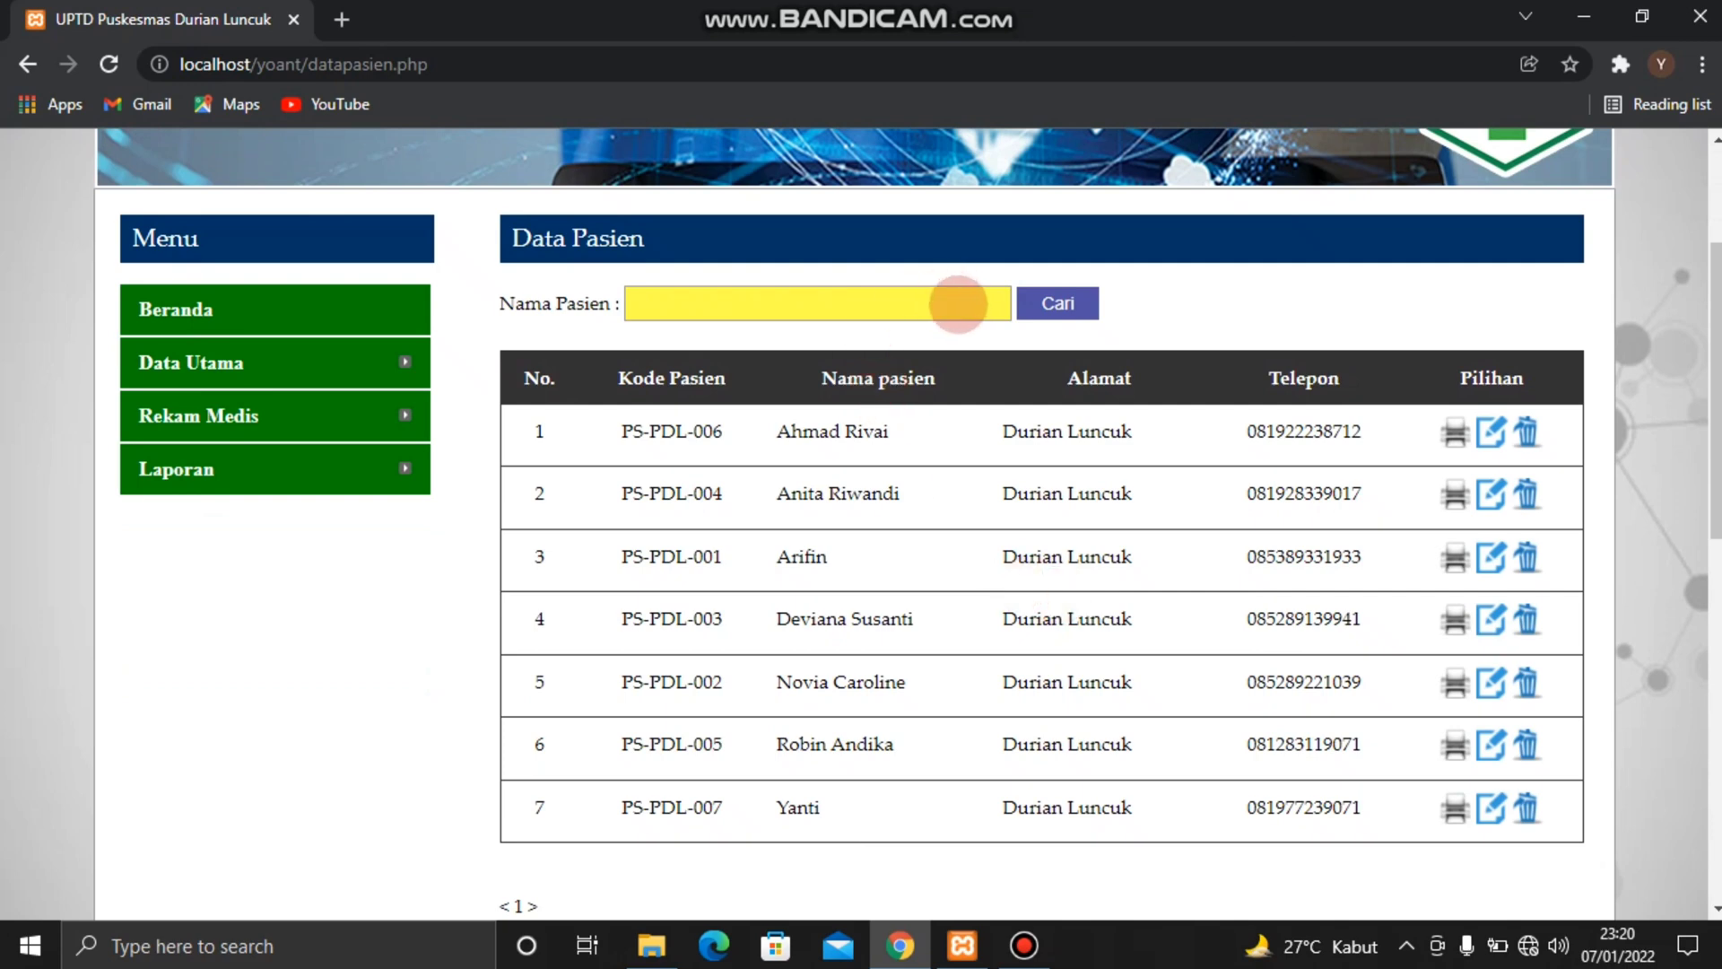
click(958, 305)
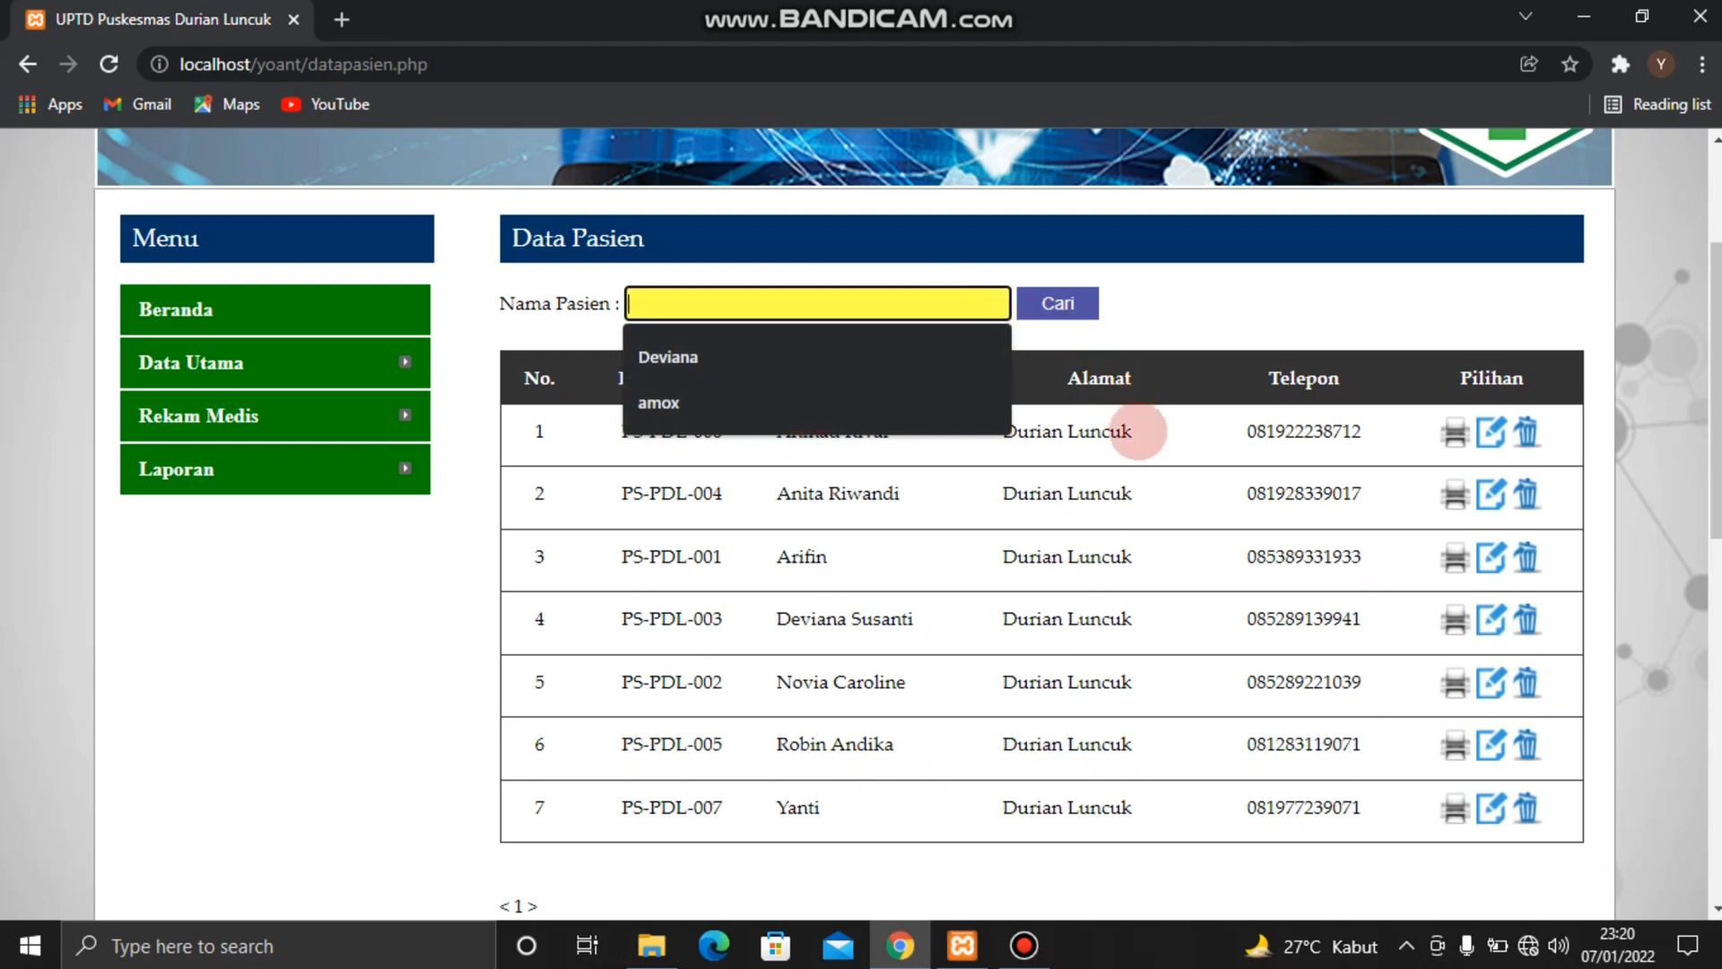
click(1300, 449)
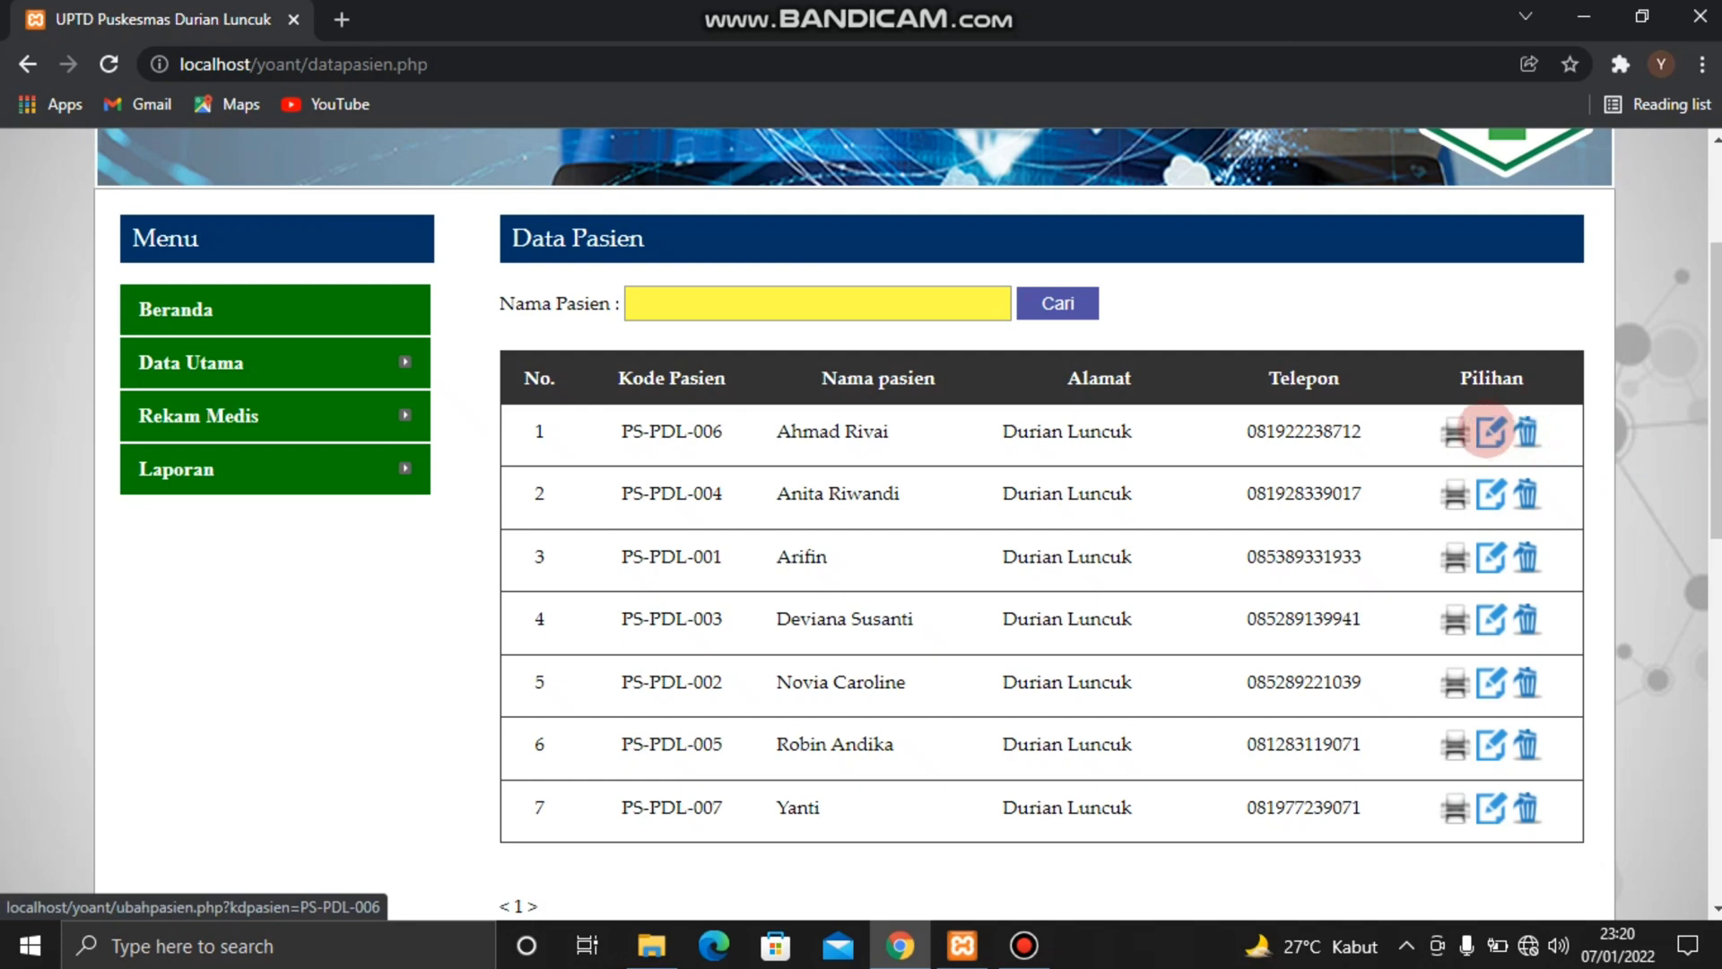
Open the first listed patient's record for editing, review its fields and submit the update
click(1489, 431)
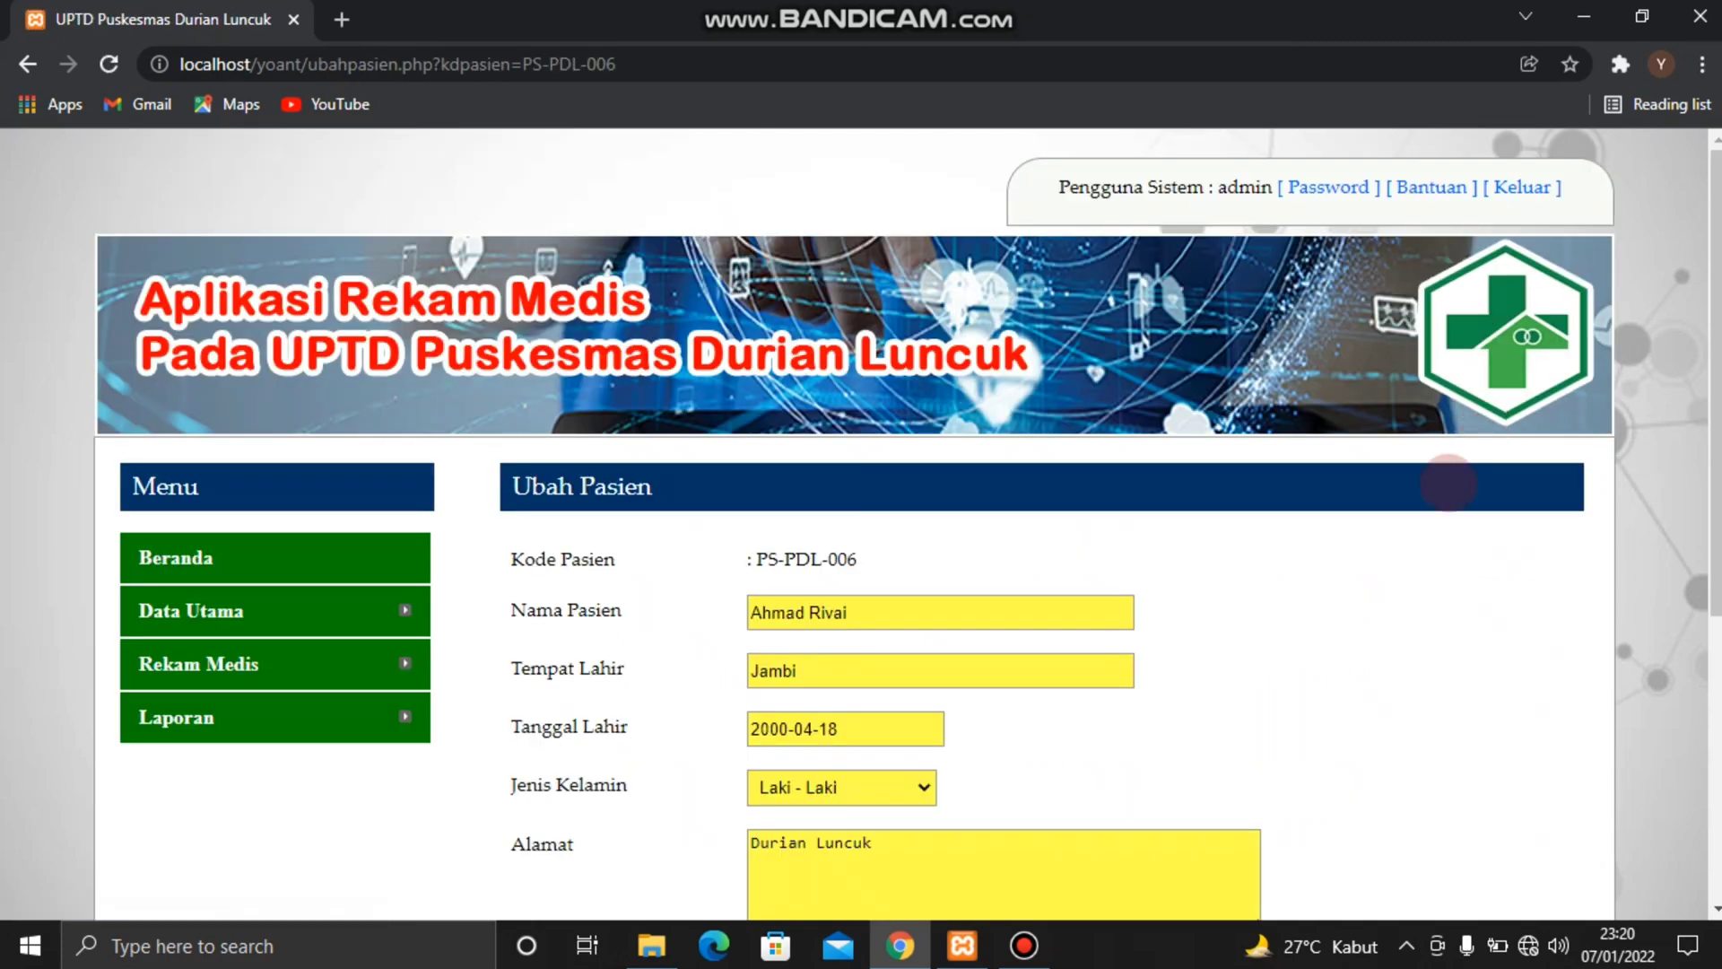
scroll(1409, 536, down, 5)
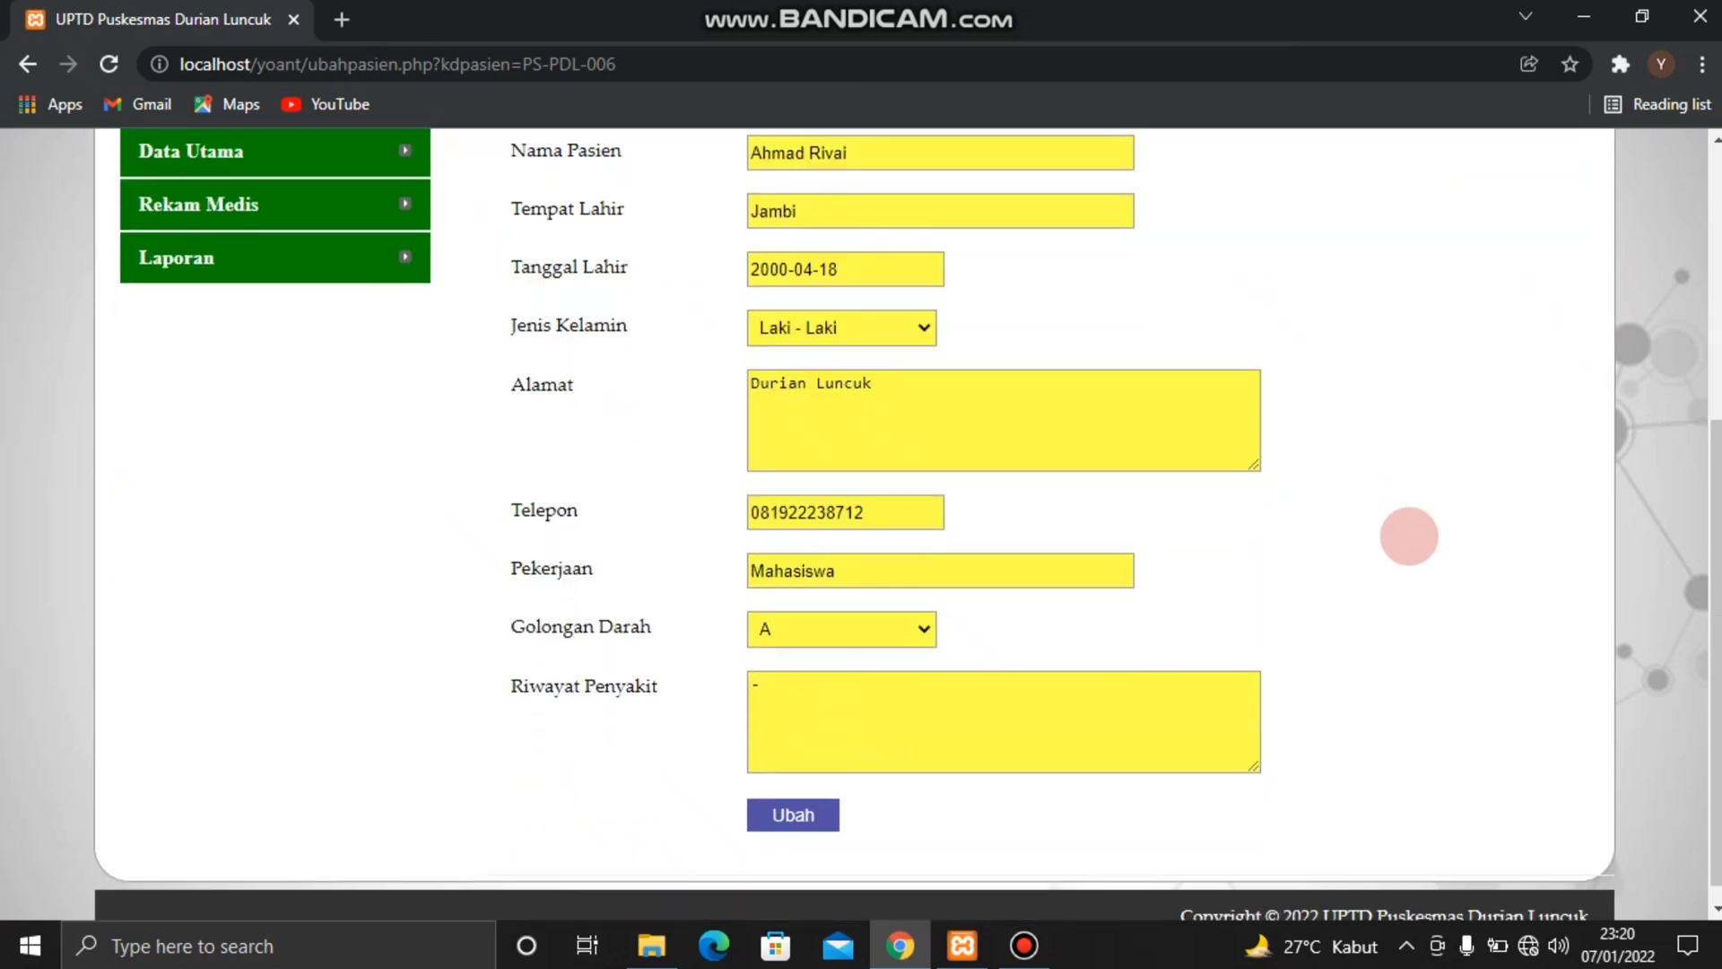
scroll(907, 523, up, 2)
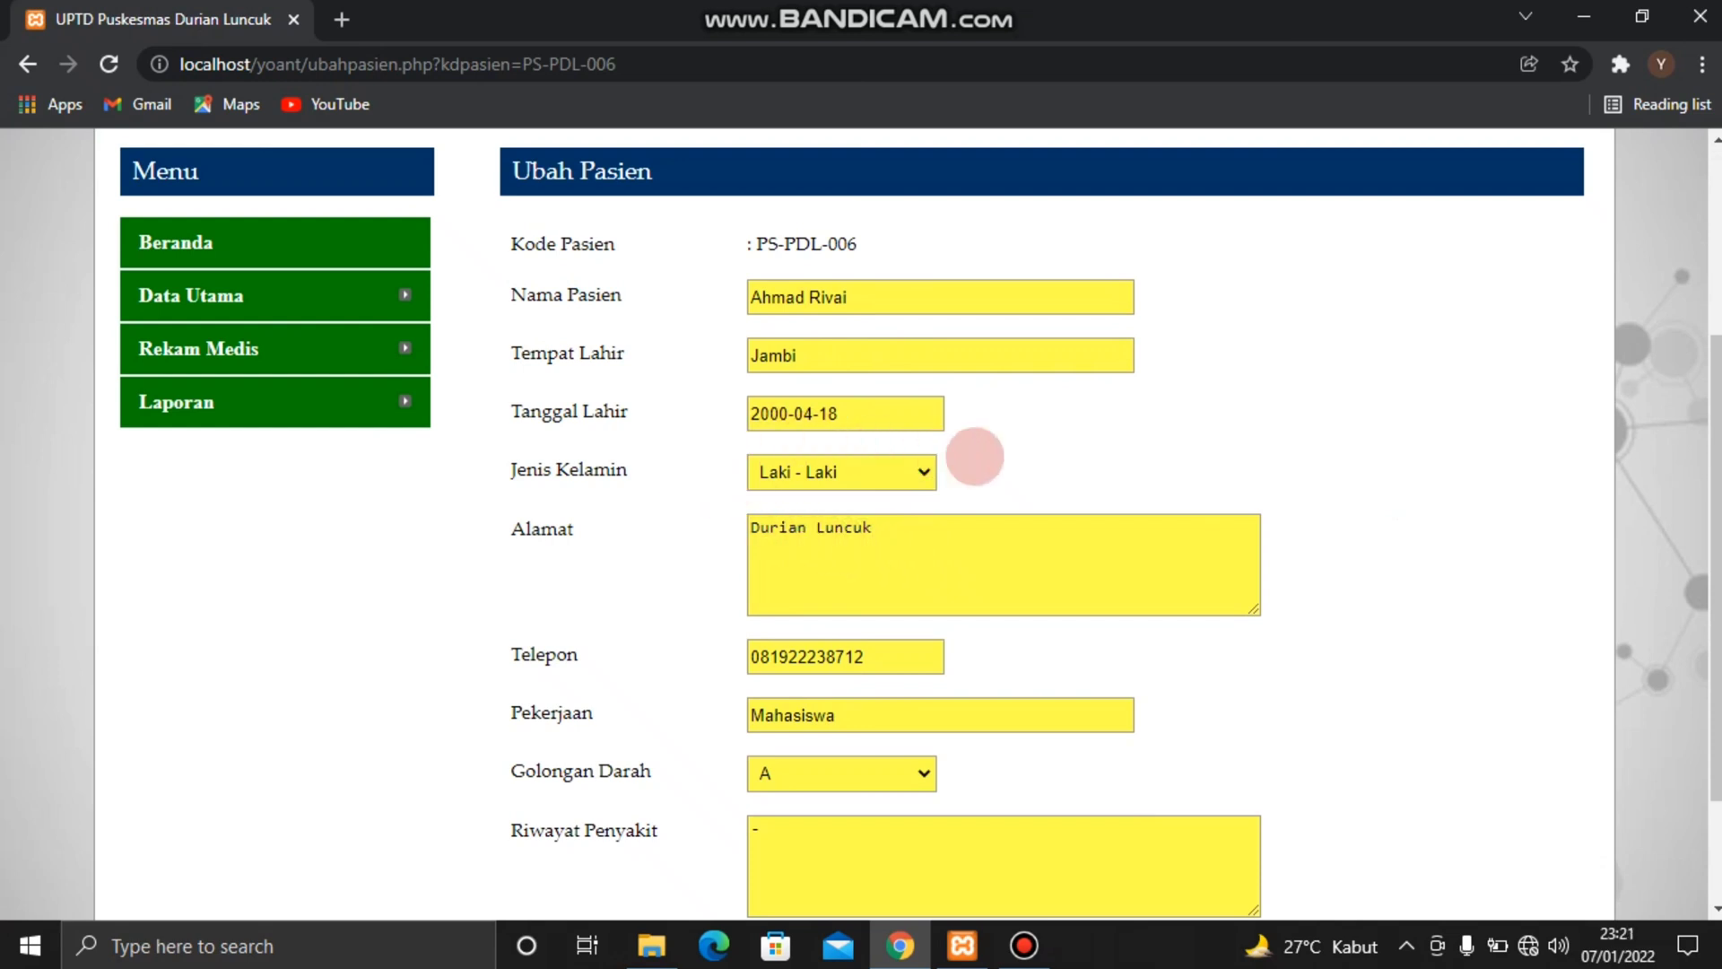
scroll(975, 457, down, 2)
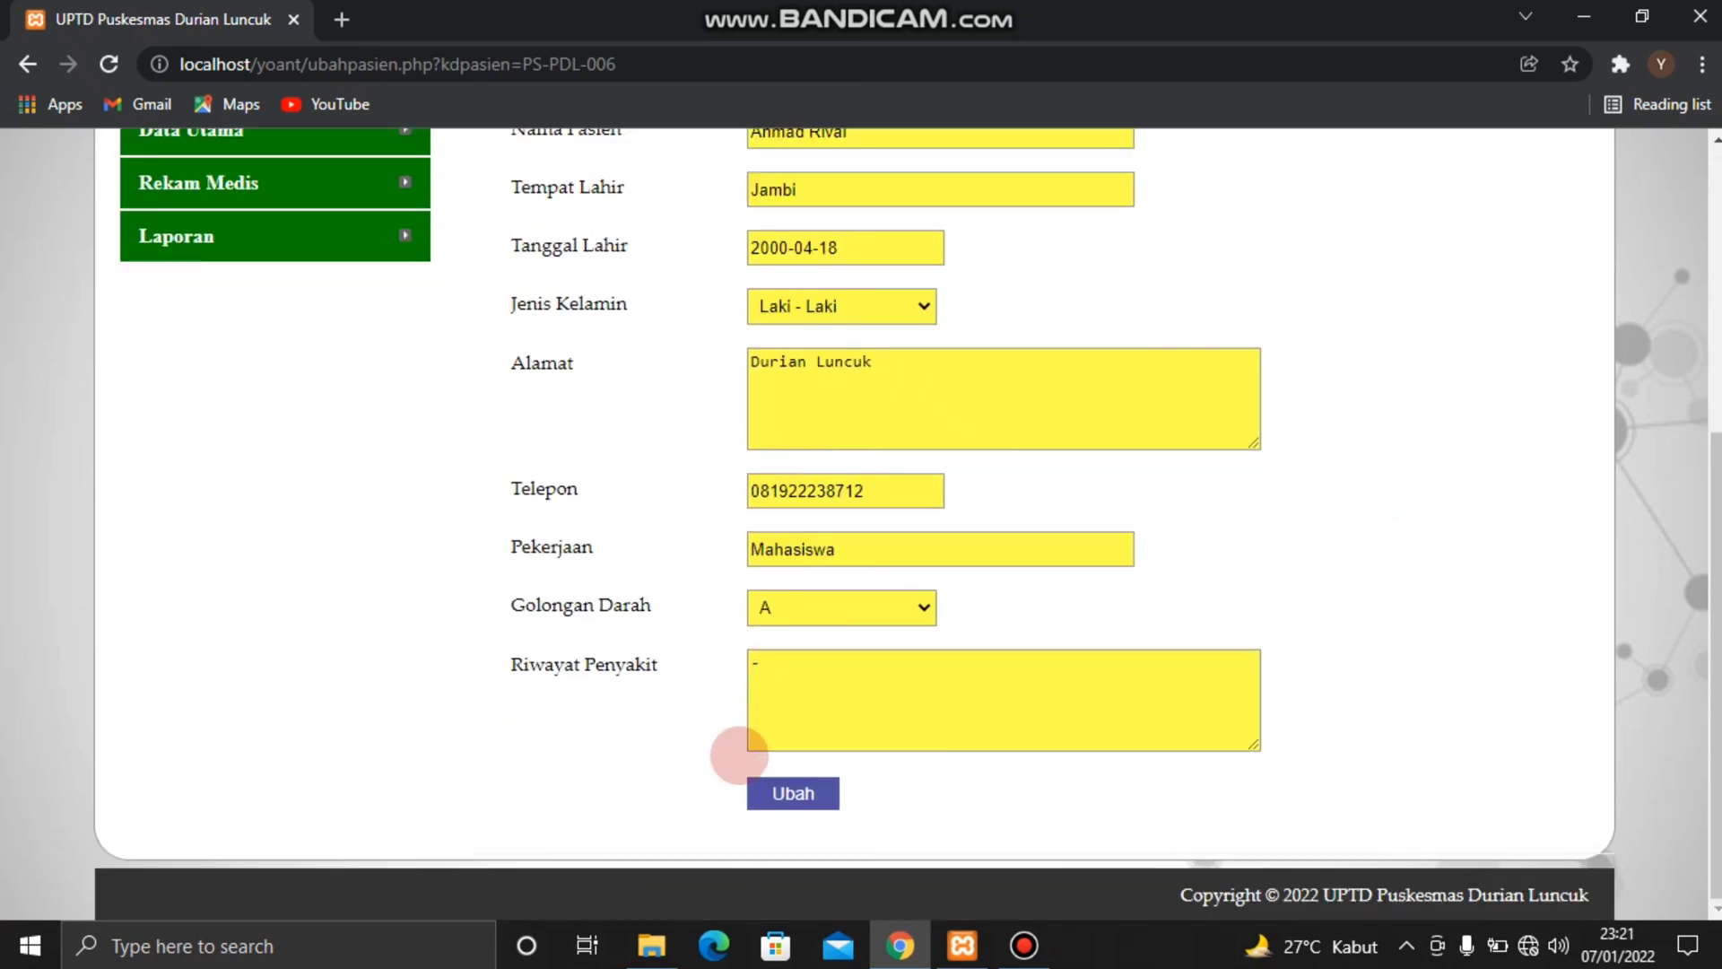
click(763, 791)
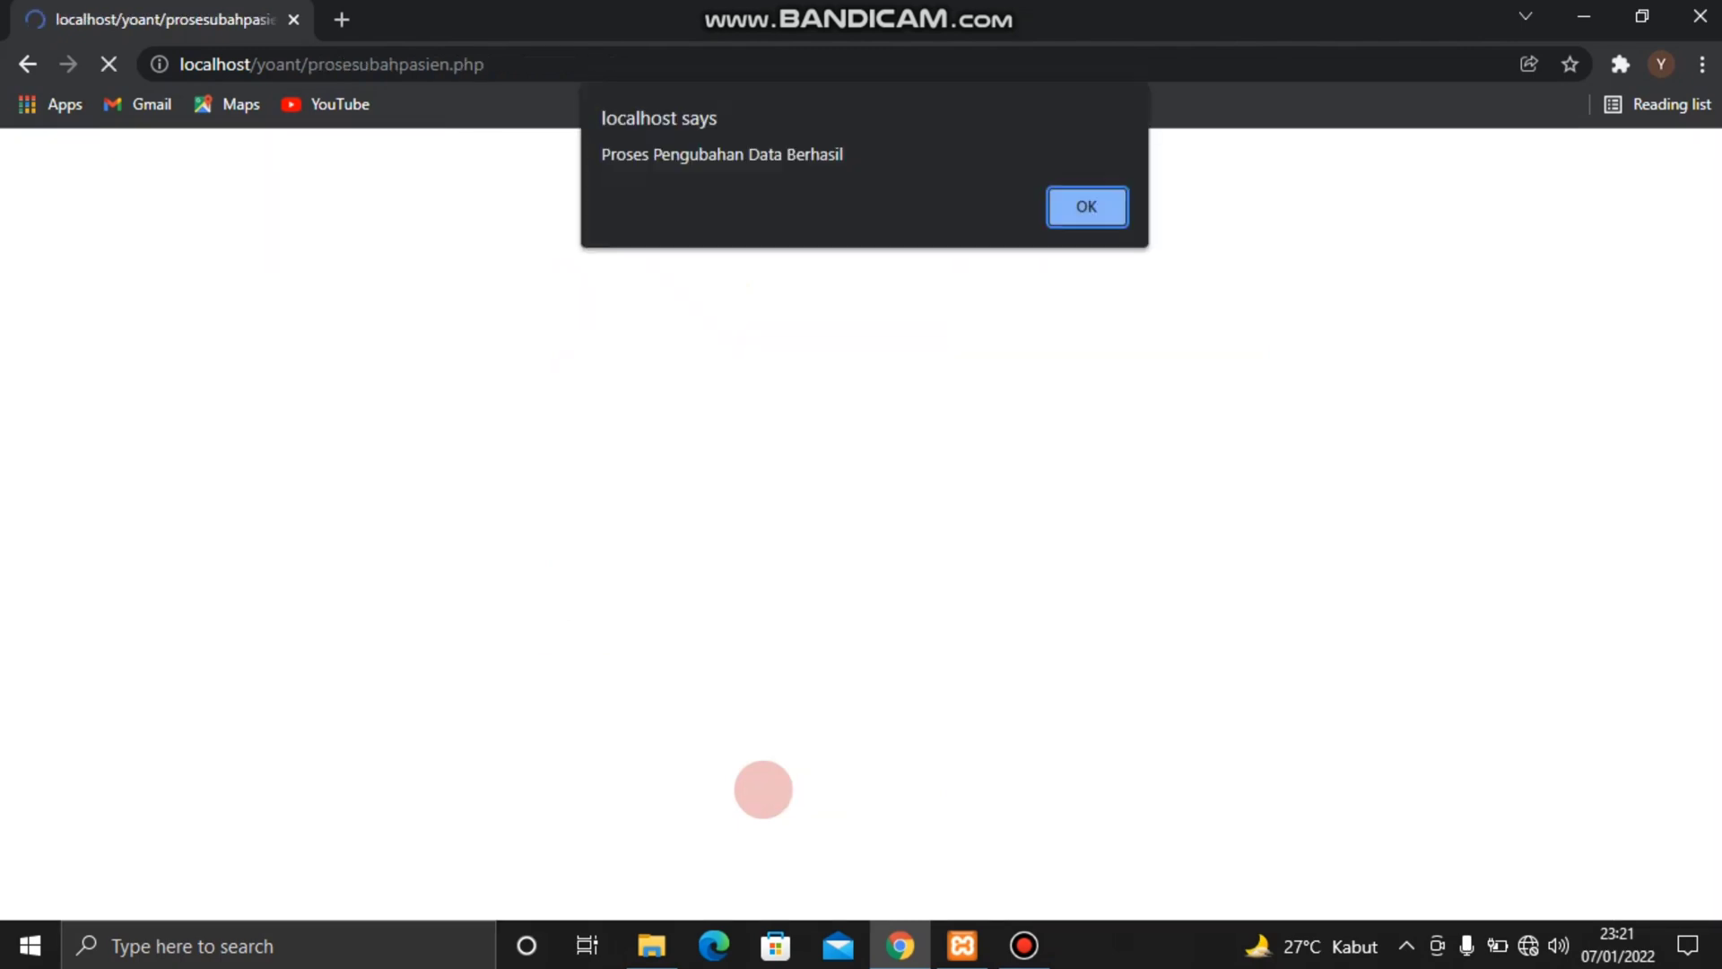
key(Return)
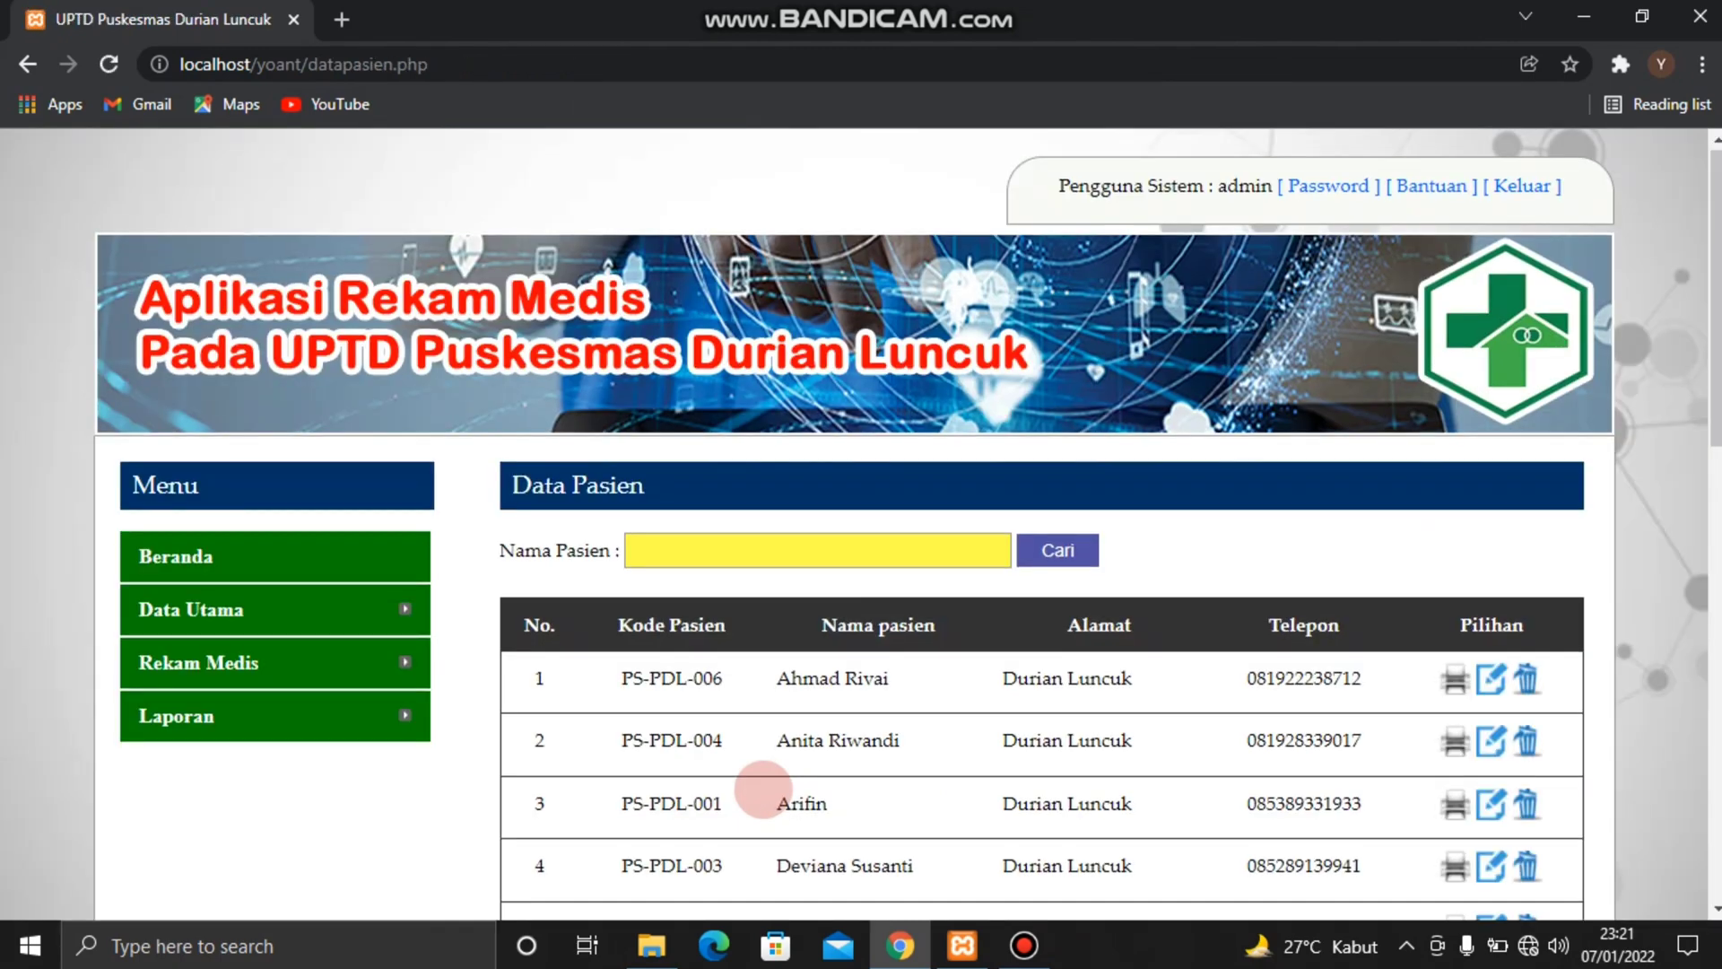
Examine the fields of the Tambah Pasien form below the patient list
scroll(763, 789, down, 5)
scroll(764, 790, down, 3)
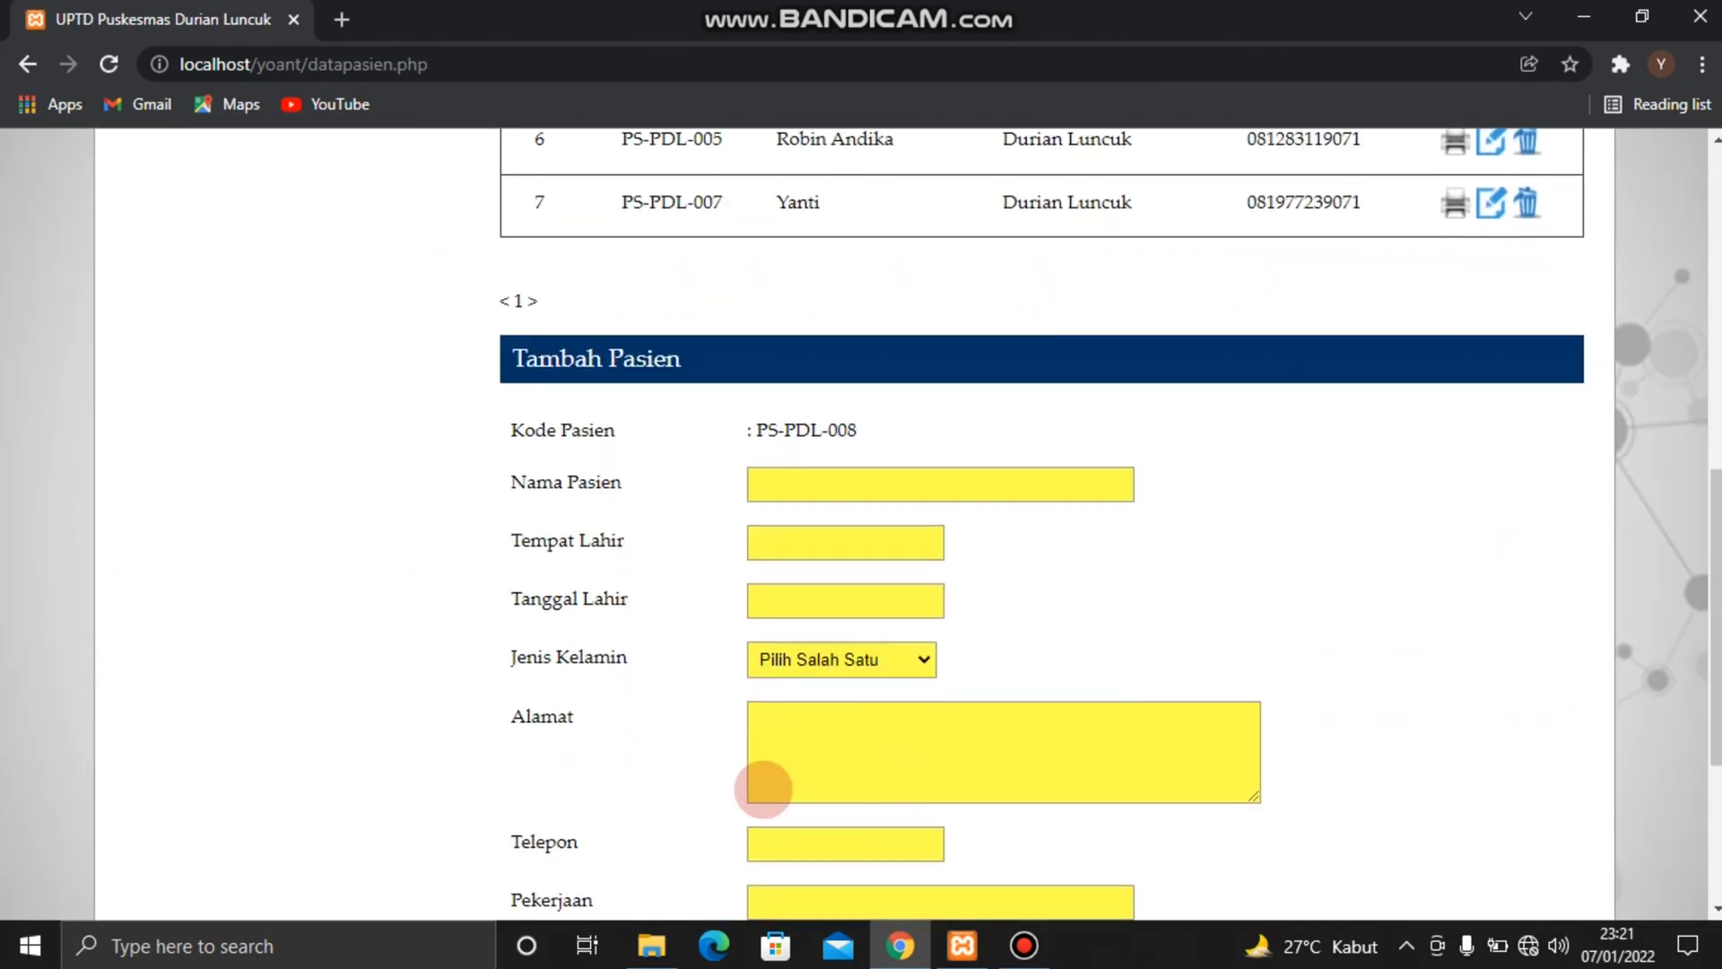
scroll(763, 789, down, 1)
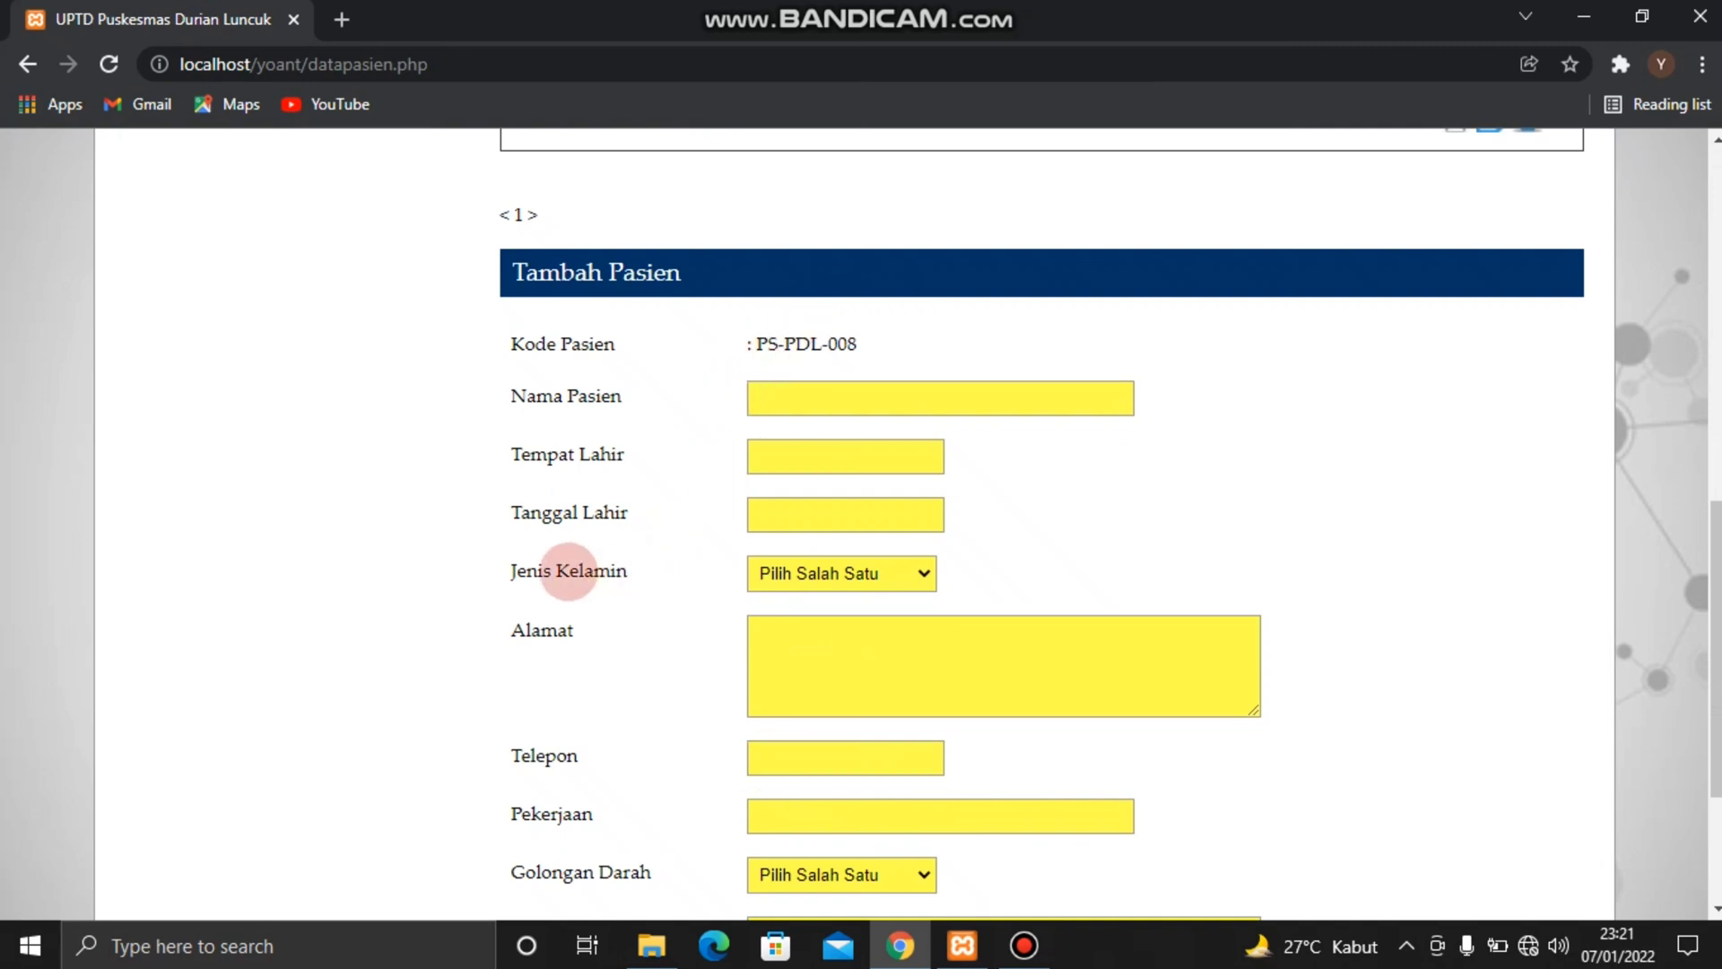
scroll(599, 715, down, 1)
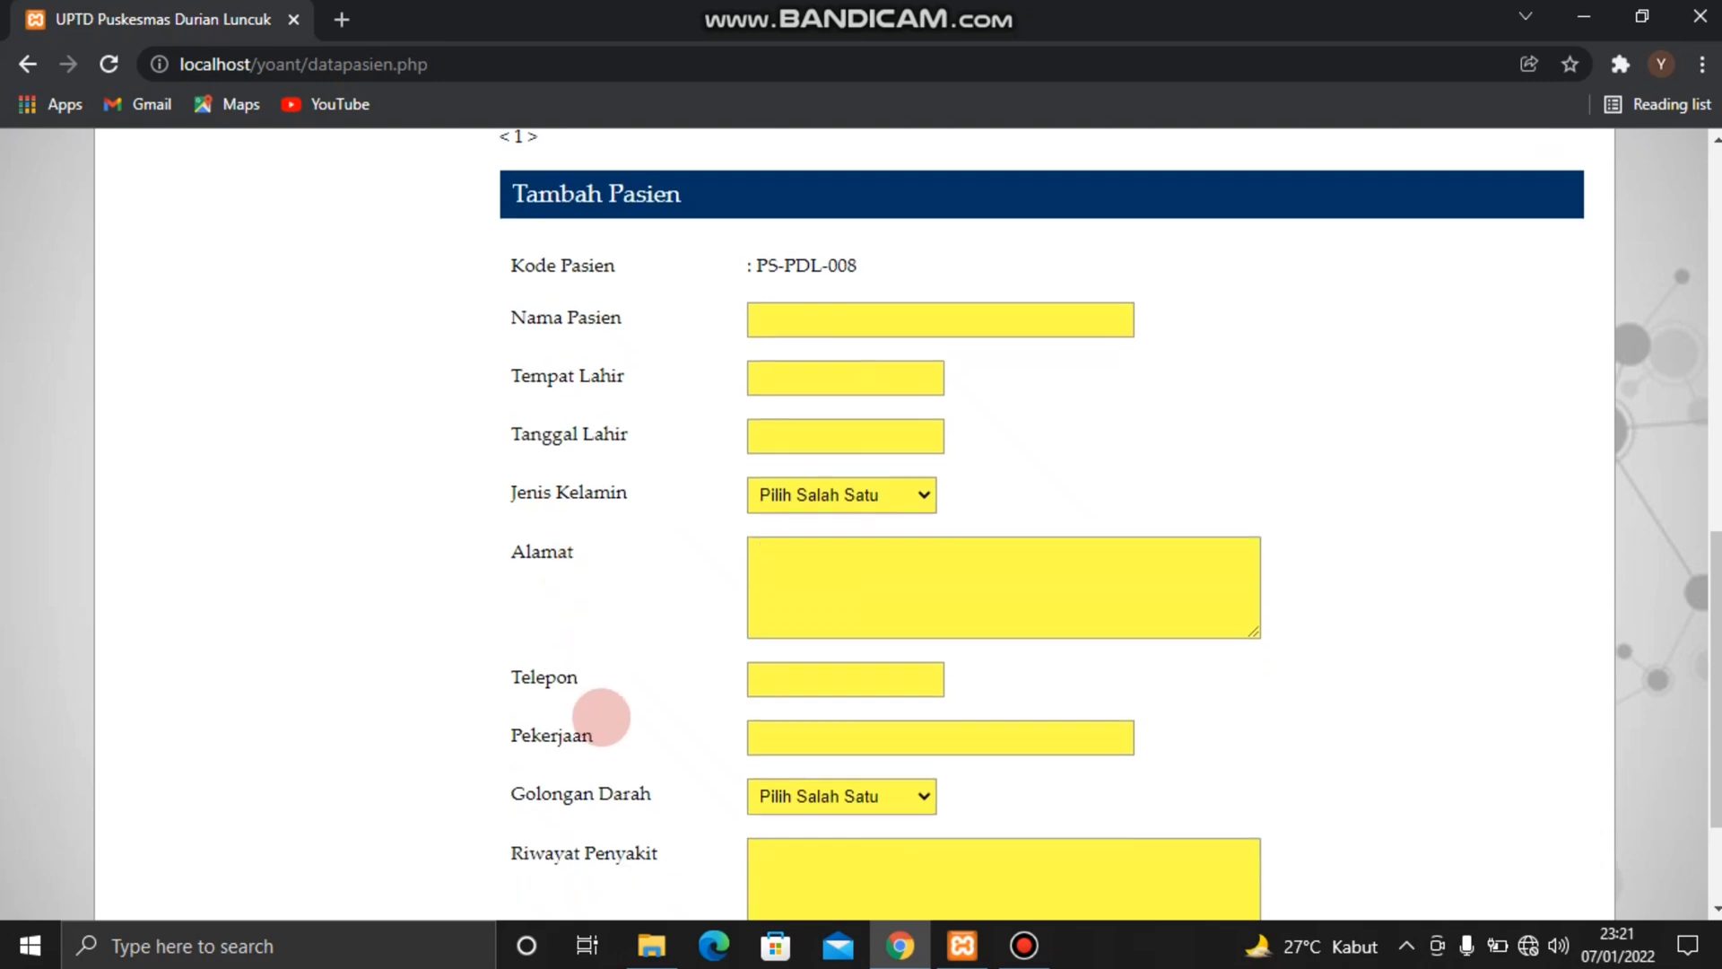
scroll(601, 717, down, 1)
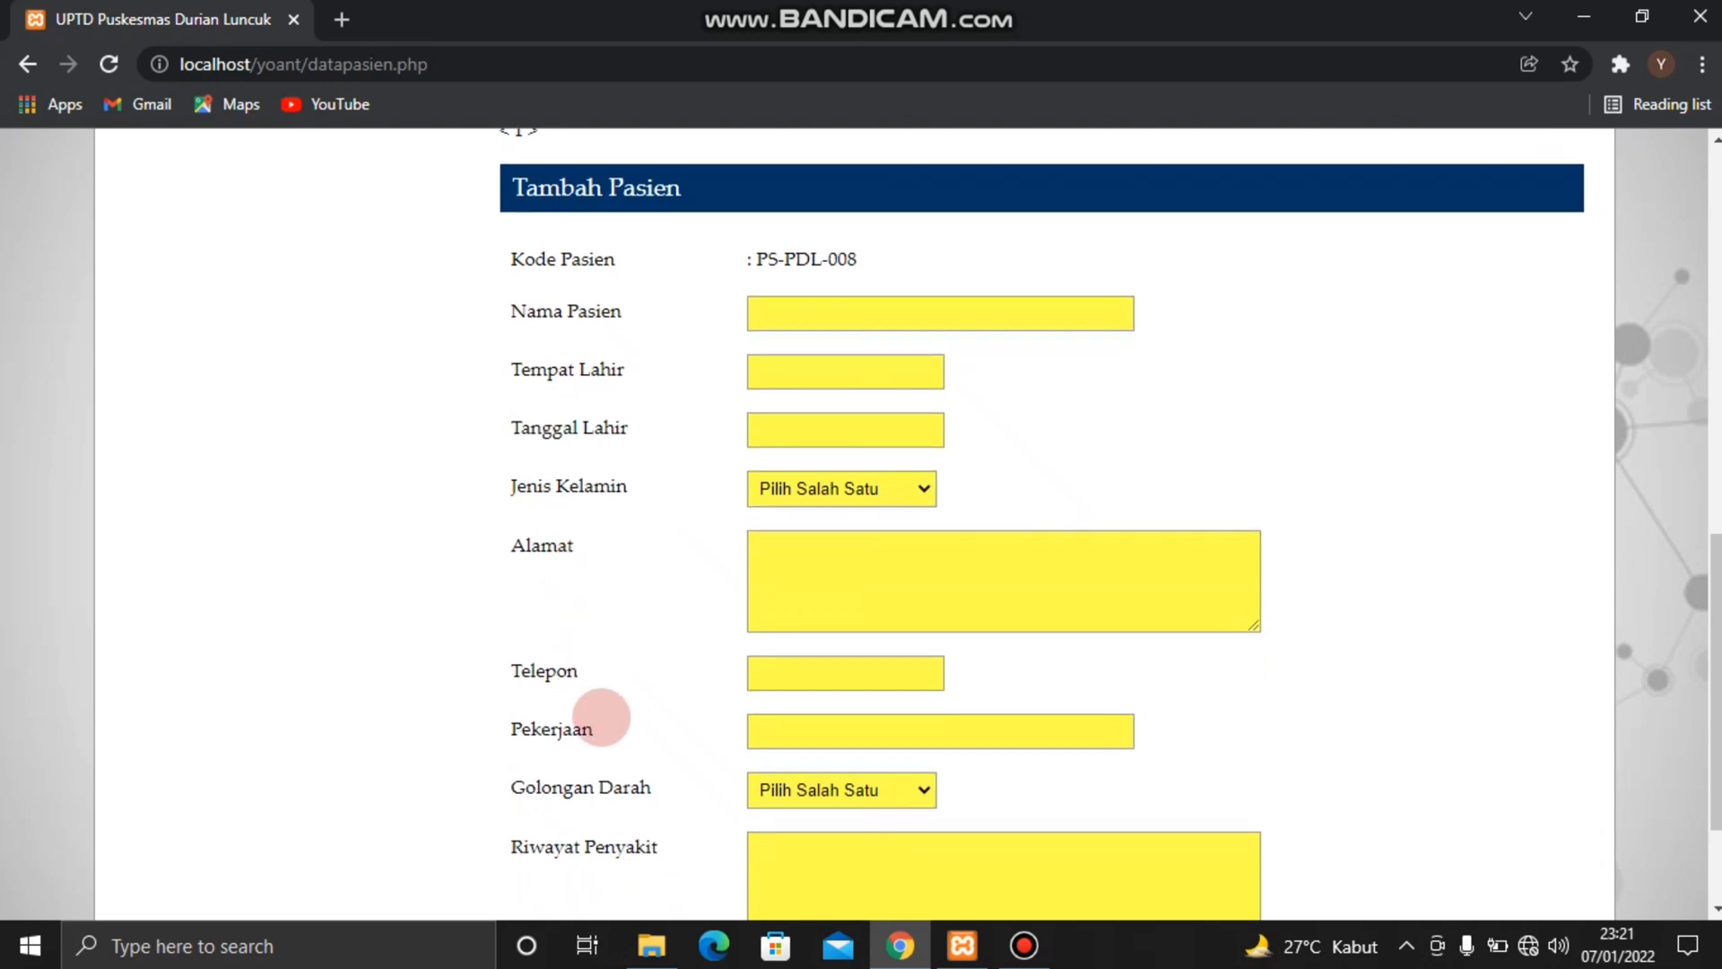
scroll(601, 717, down, 1)
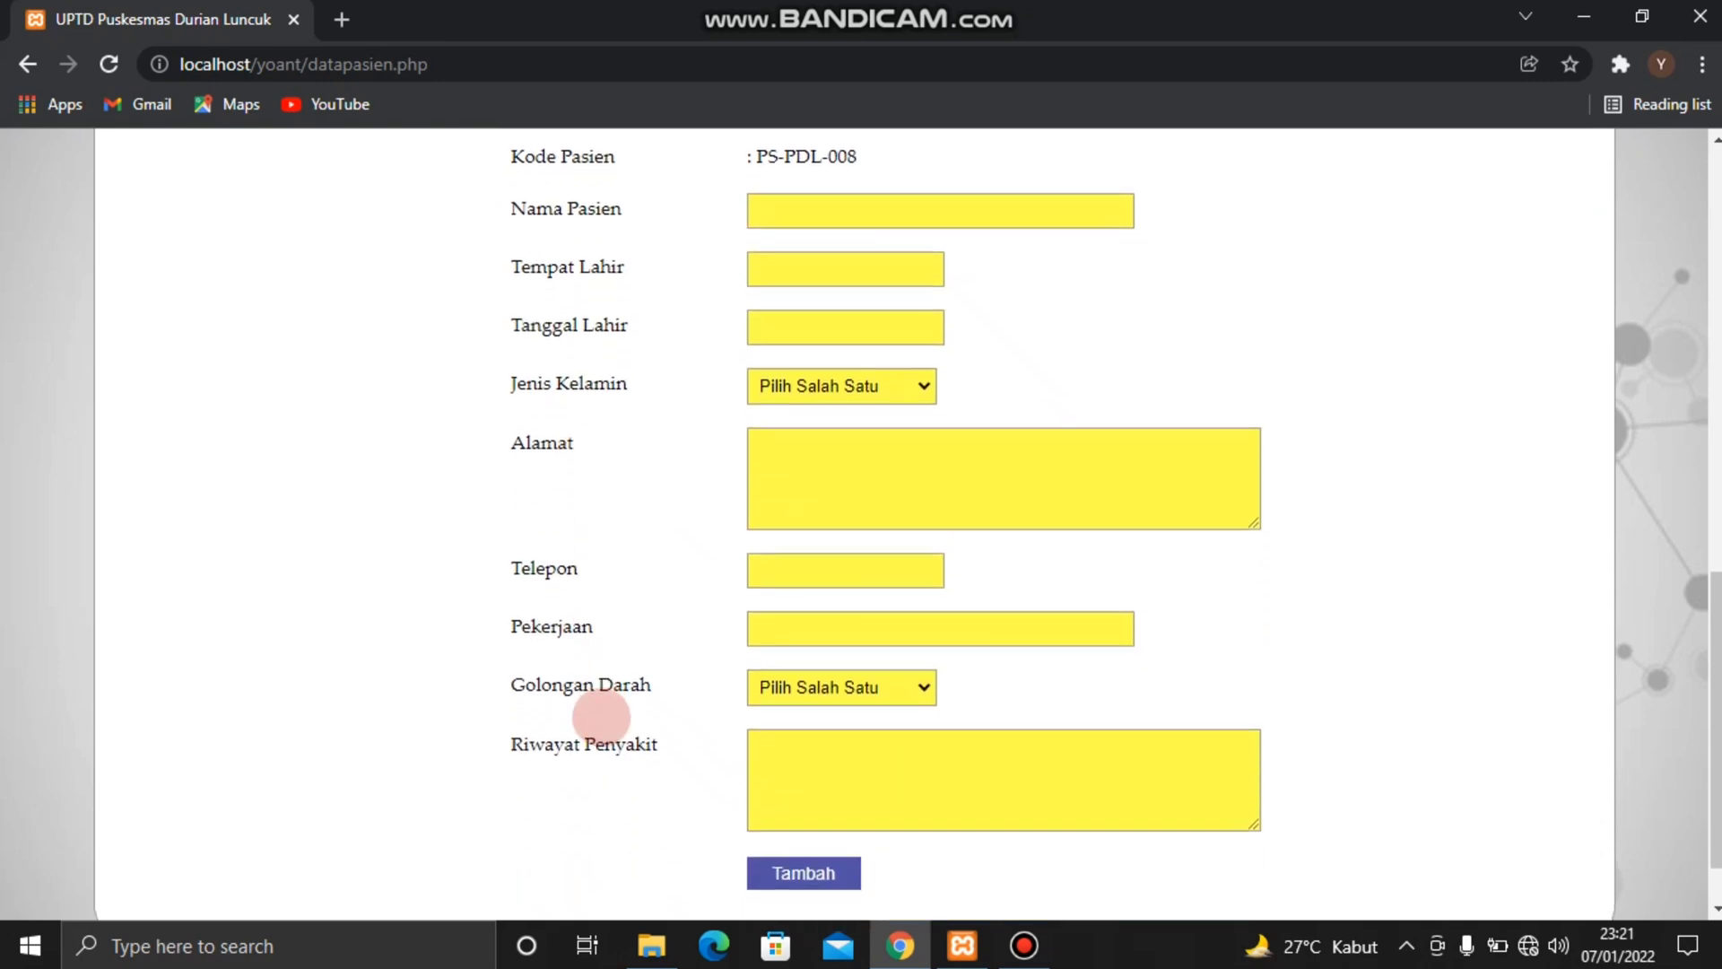
scroll(601, 716, up, 4)
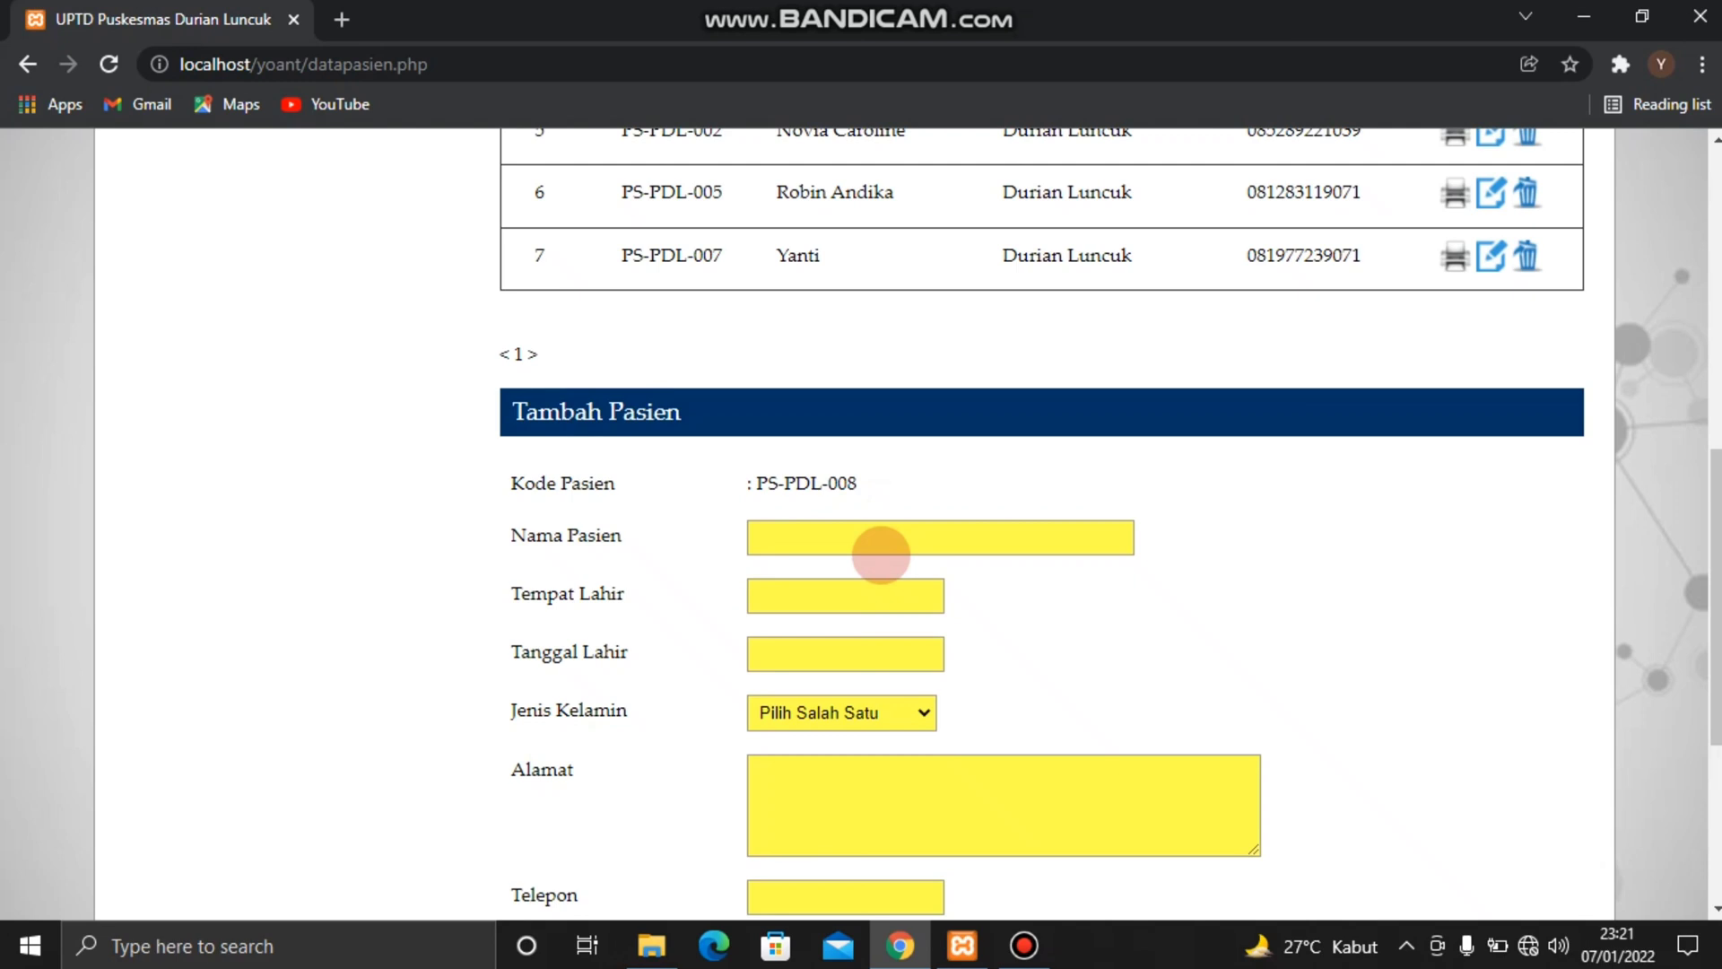
scroll(852, 687, up, 1)
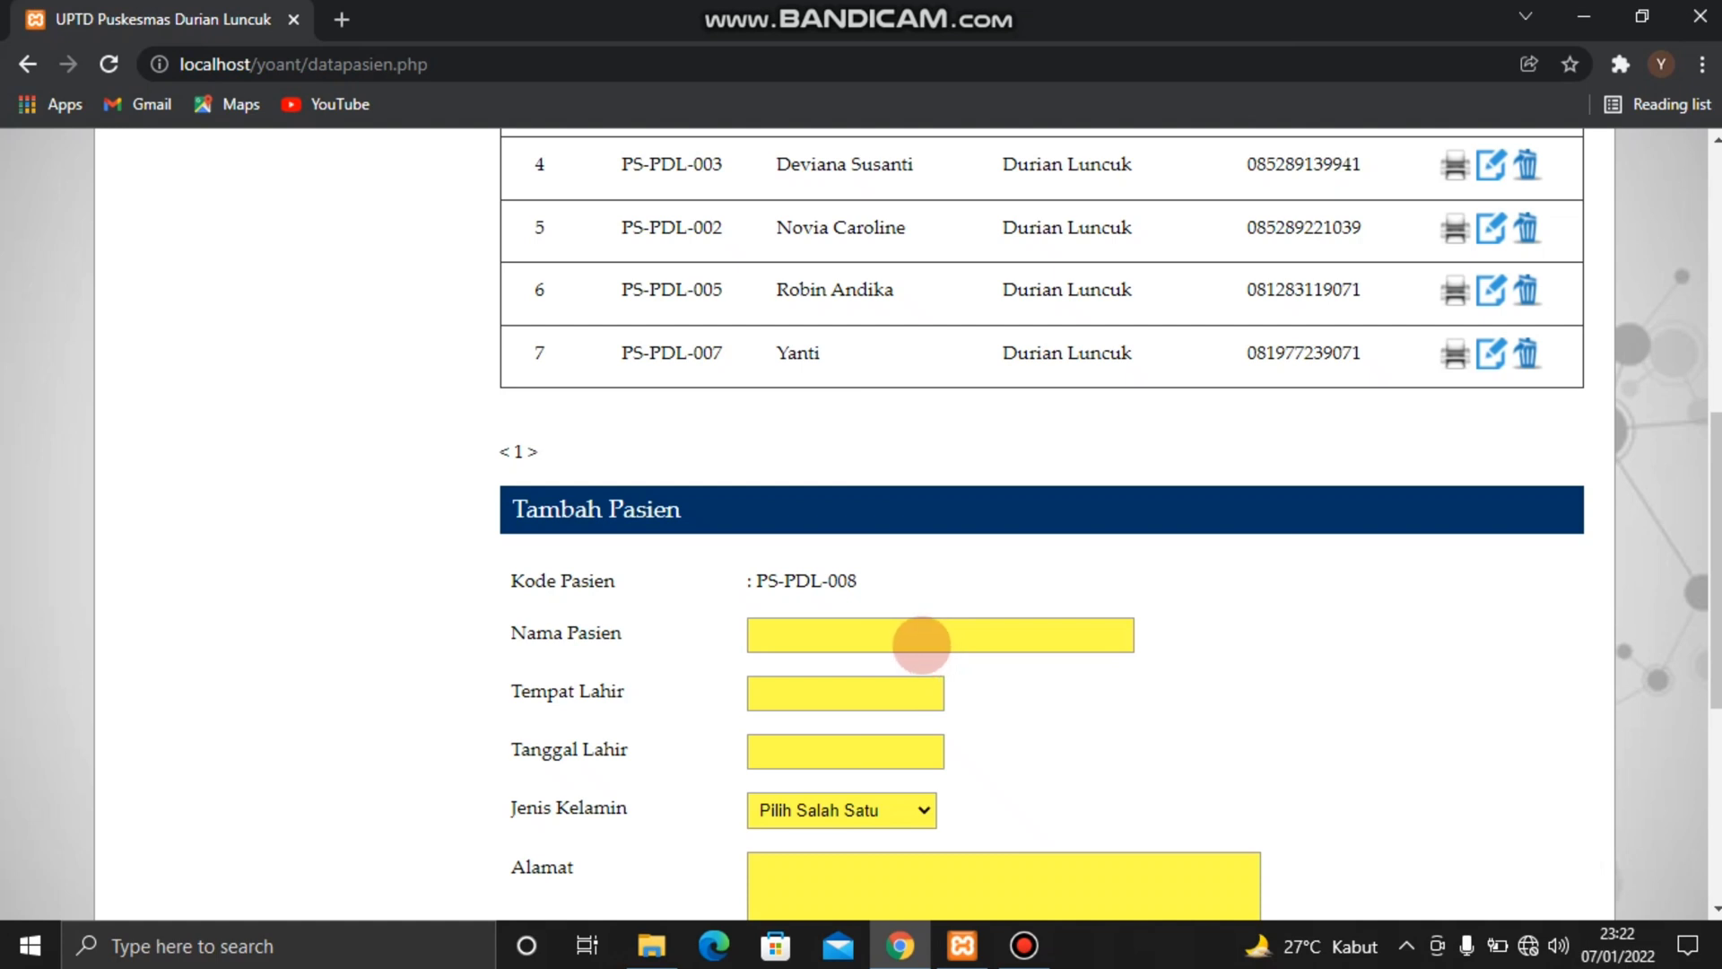
Enter the new patient's full name and set the birthplace to Jambi in the Tambah Pasien form
click(917, 635)
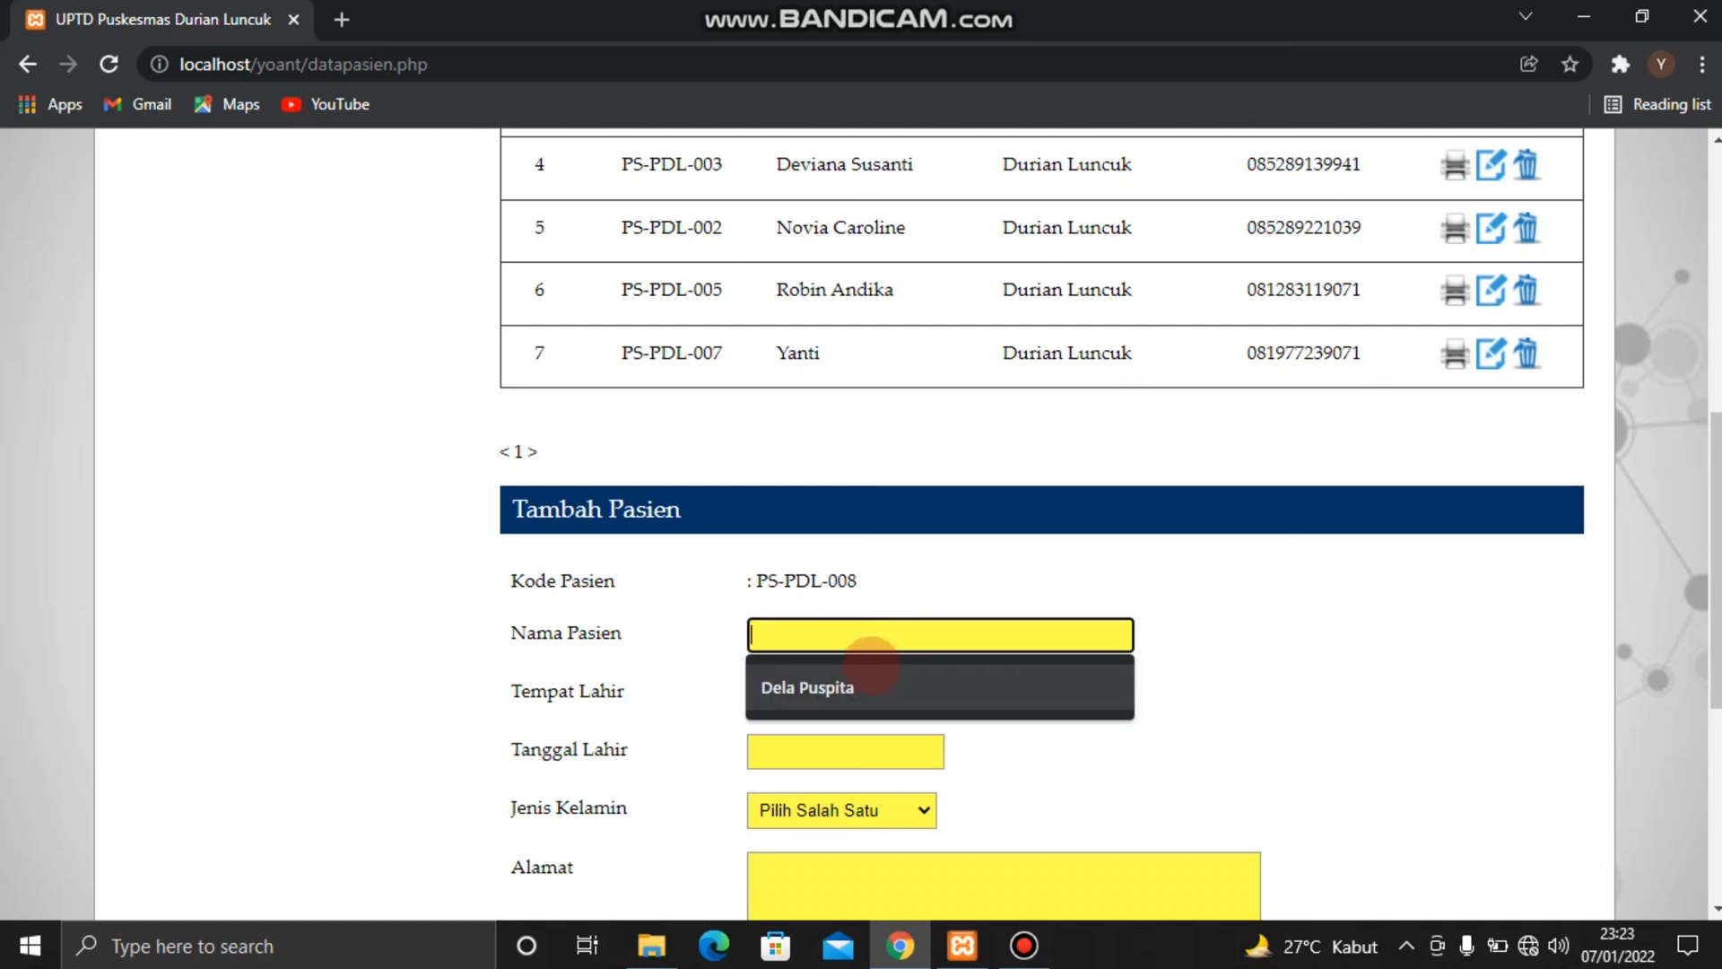
click(856, 686)
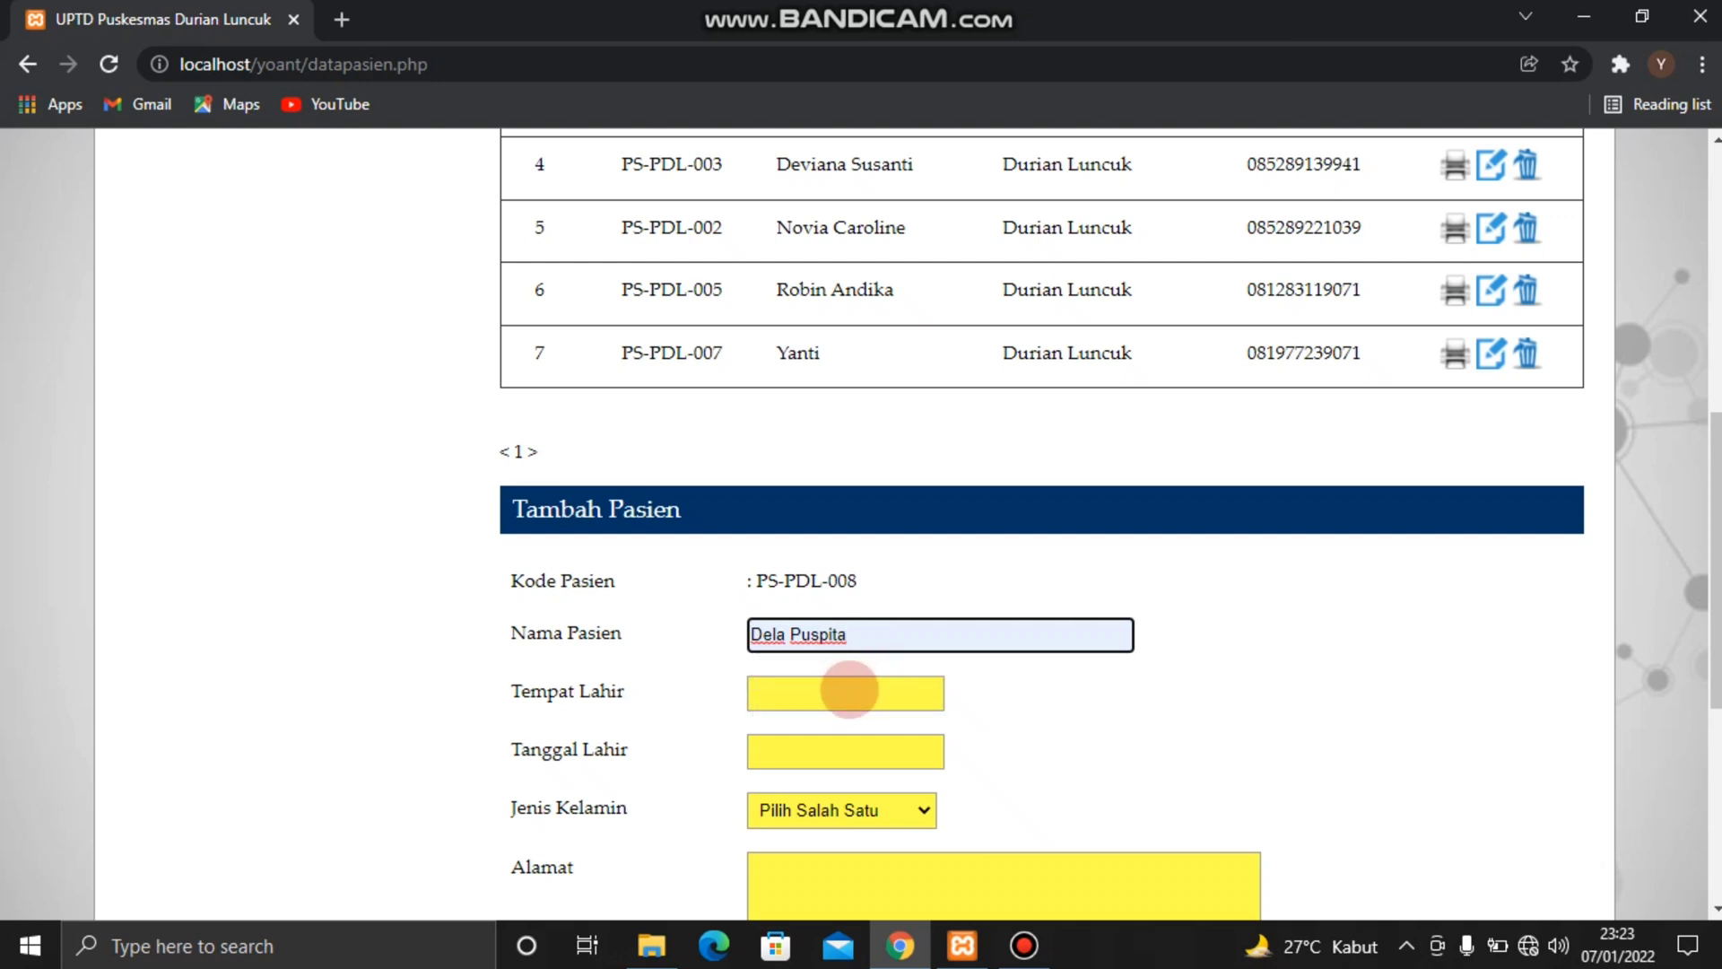
click(845, 691)
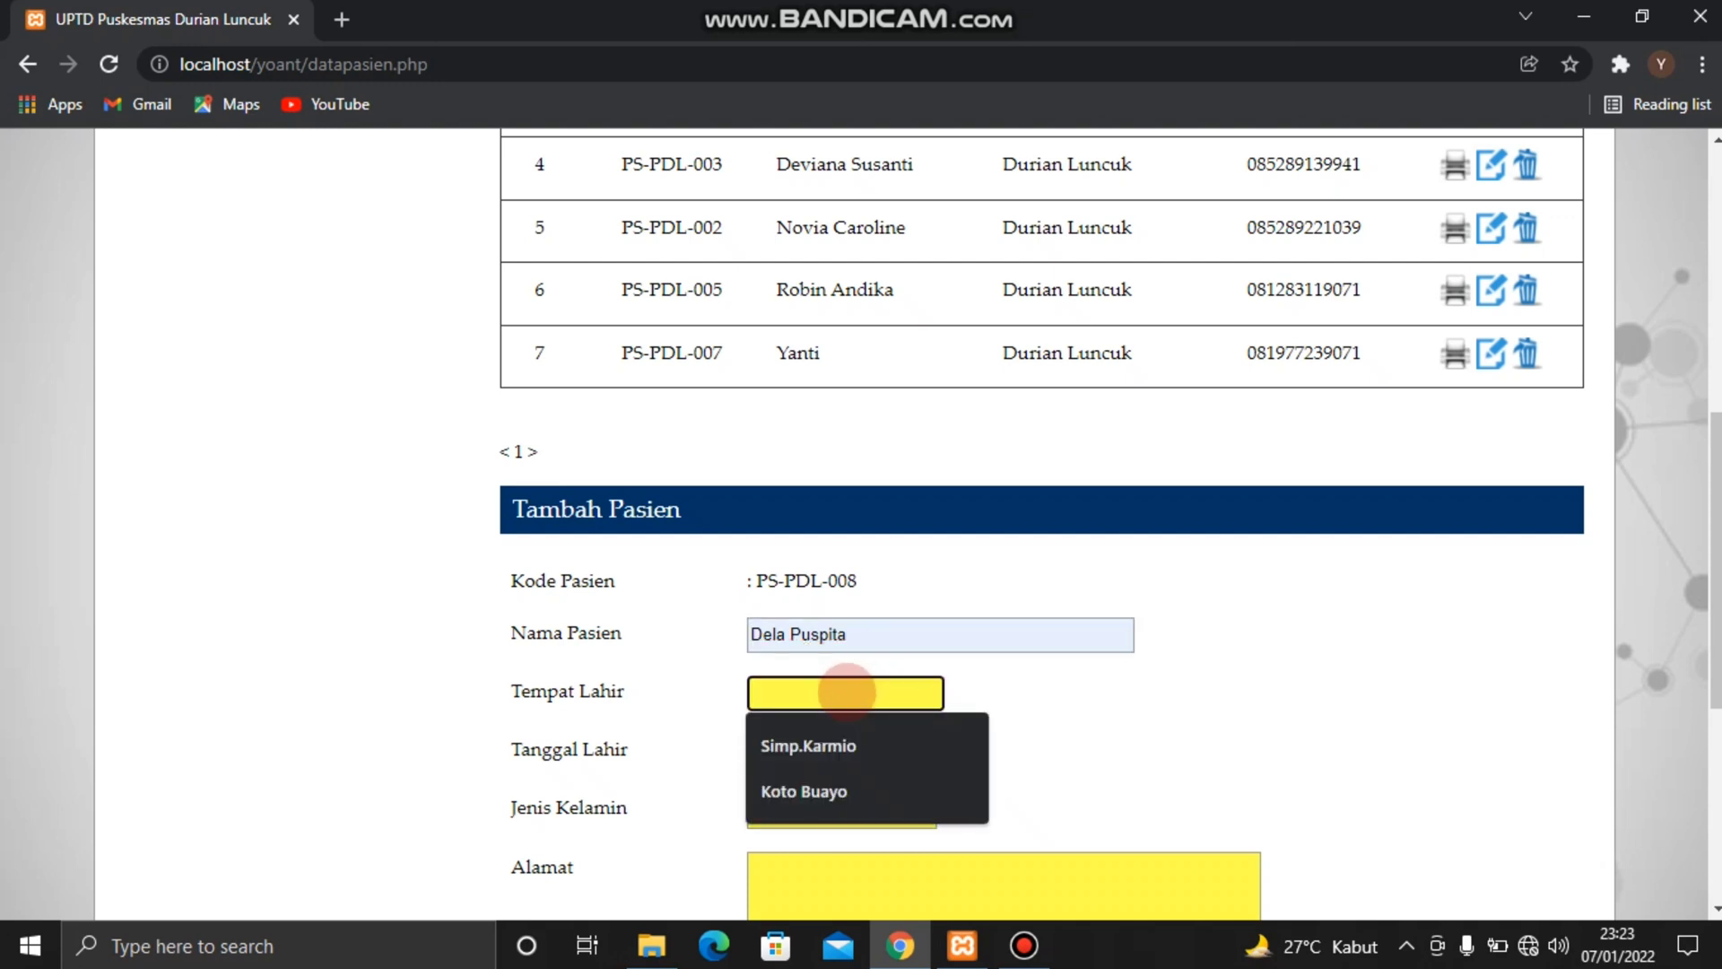
text(Jamb)
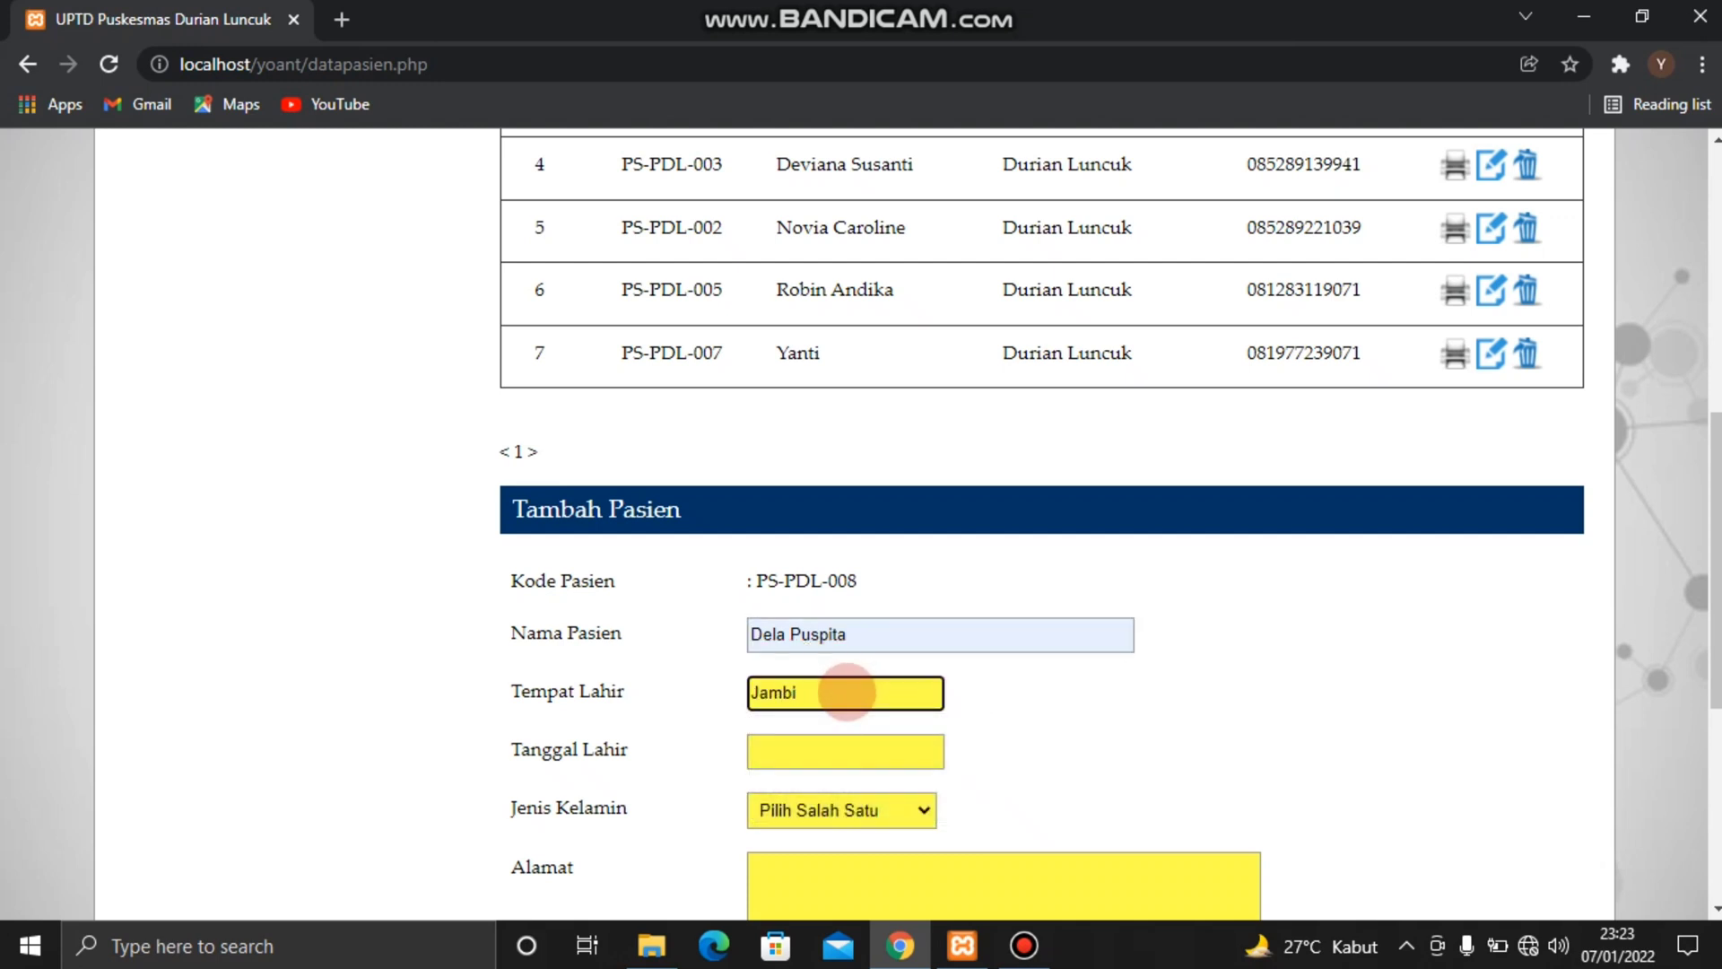
text(i)
Pick the new patient's date of birth for Tanggal Lahir in the Tambah Pasien form
click(808, 765)
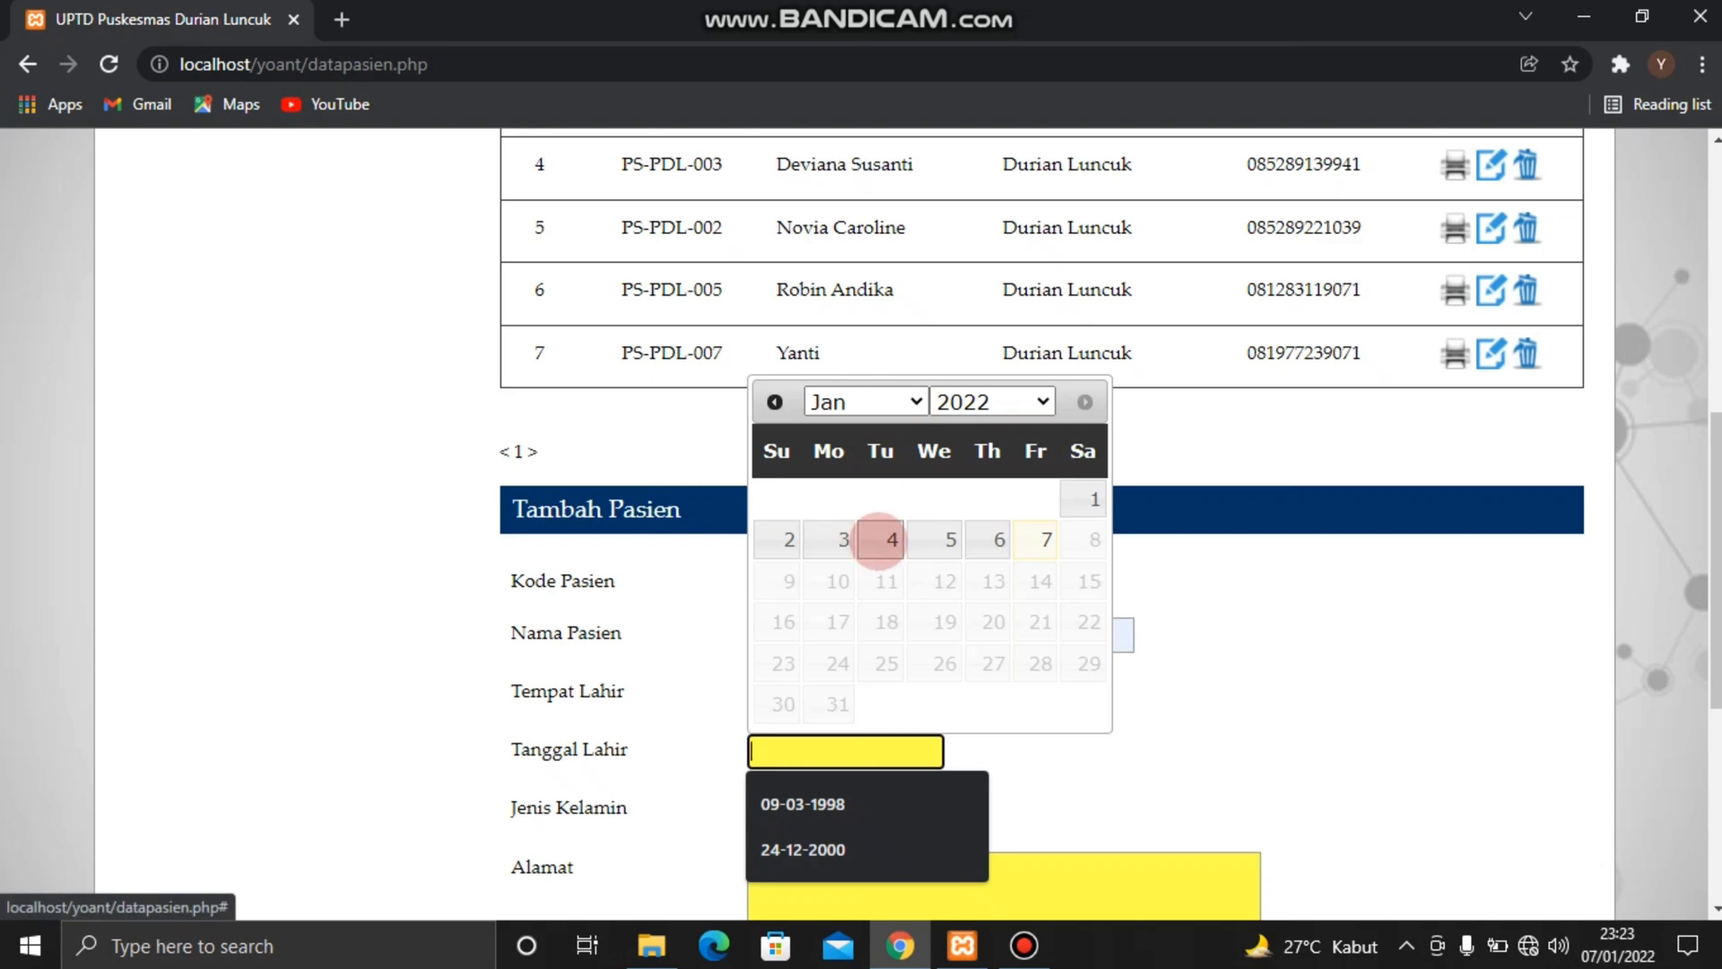
click(880, 538)
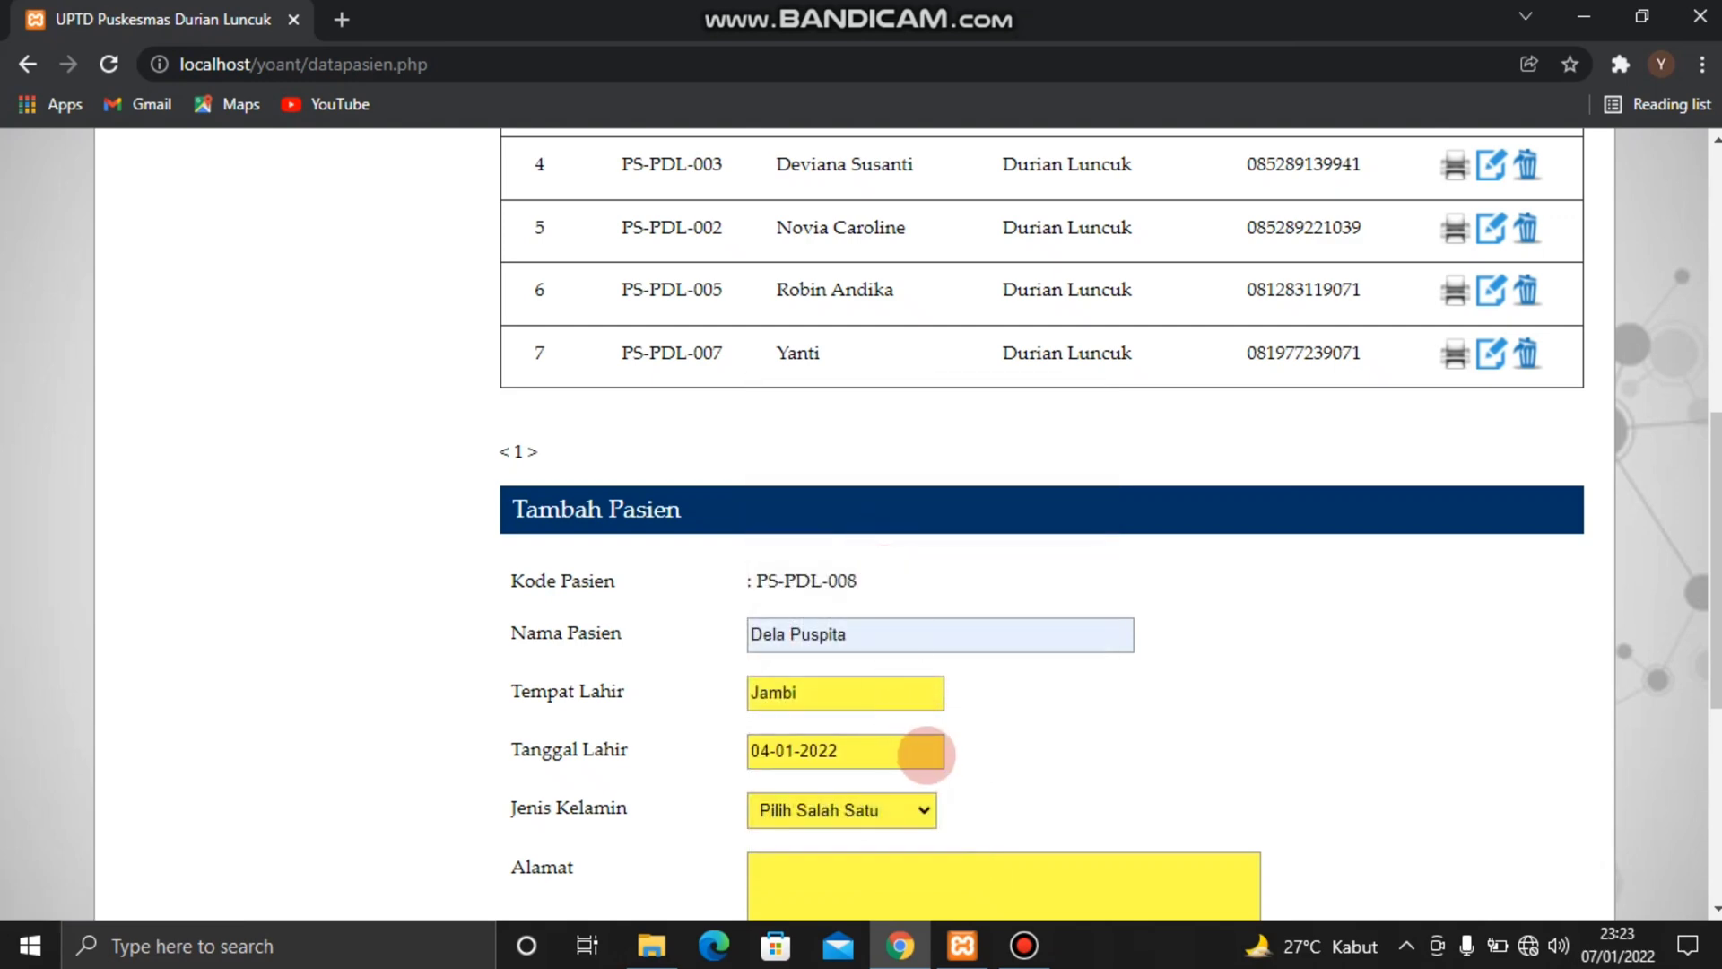
click(917, 750)
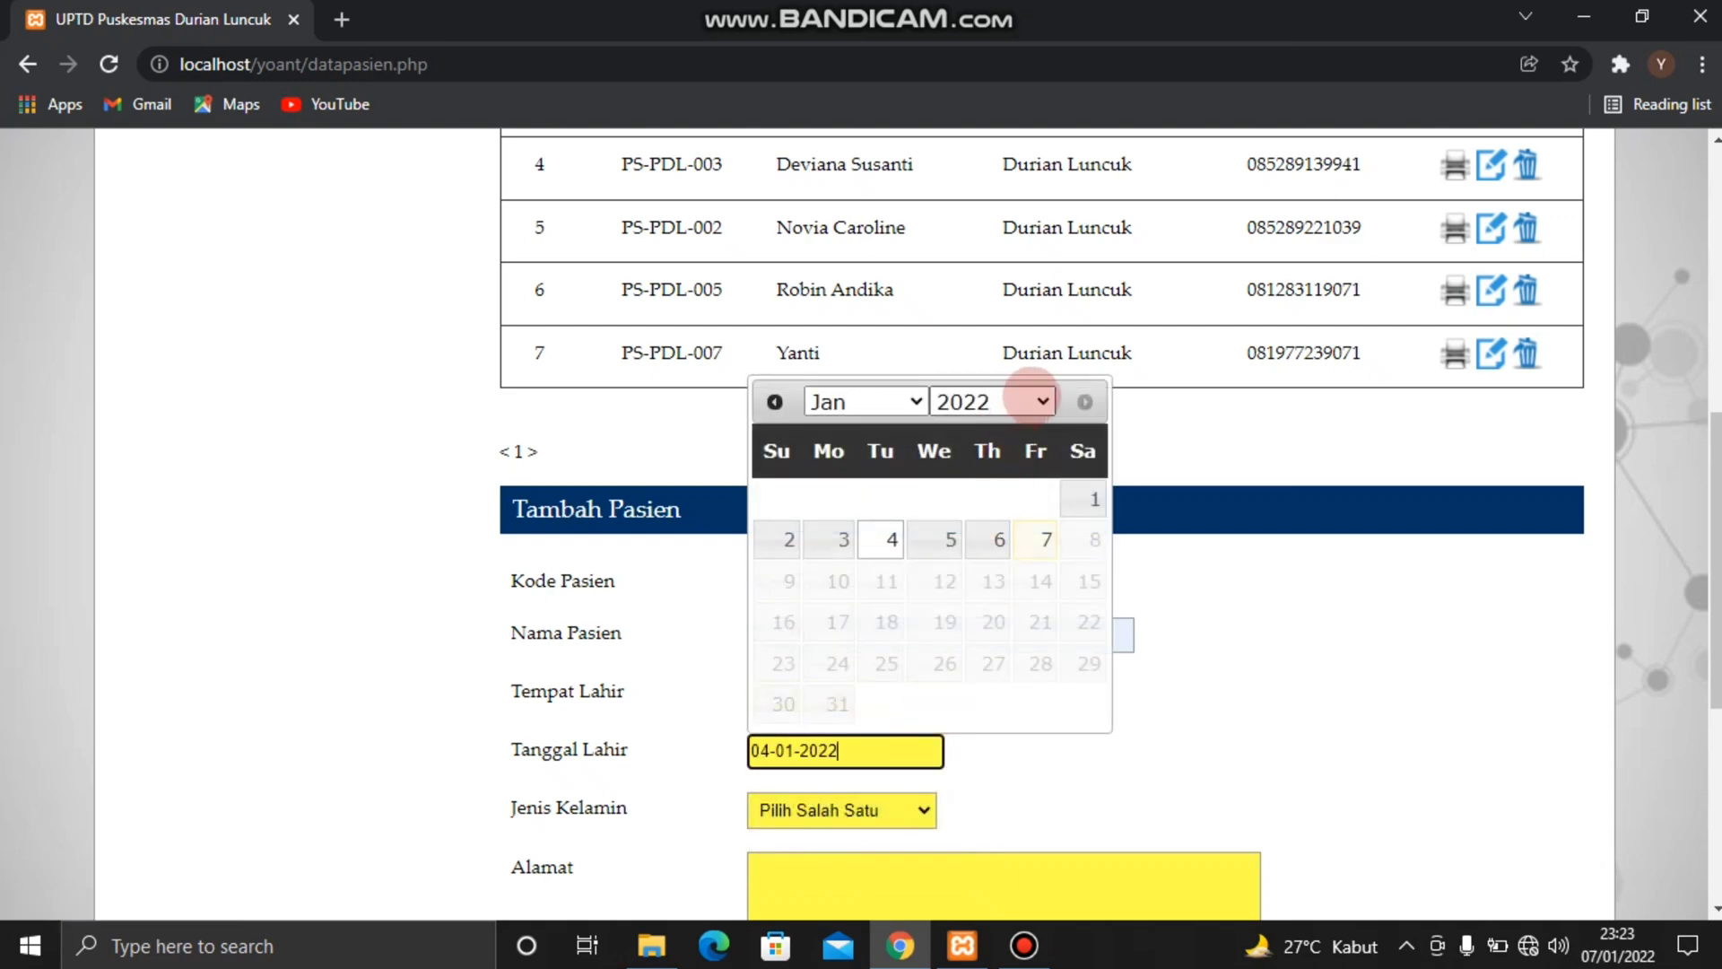
click(1028, 401)
click(962, 544)
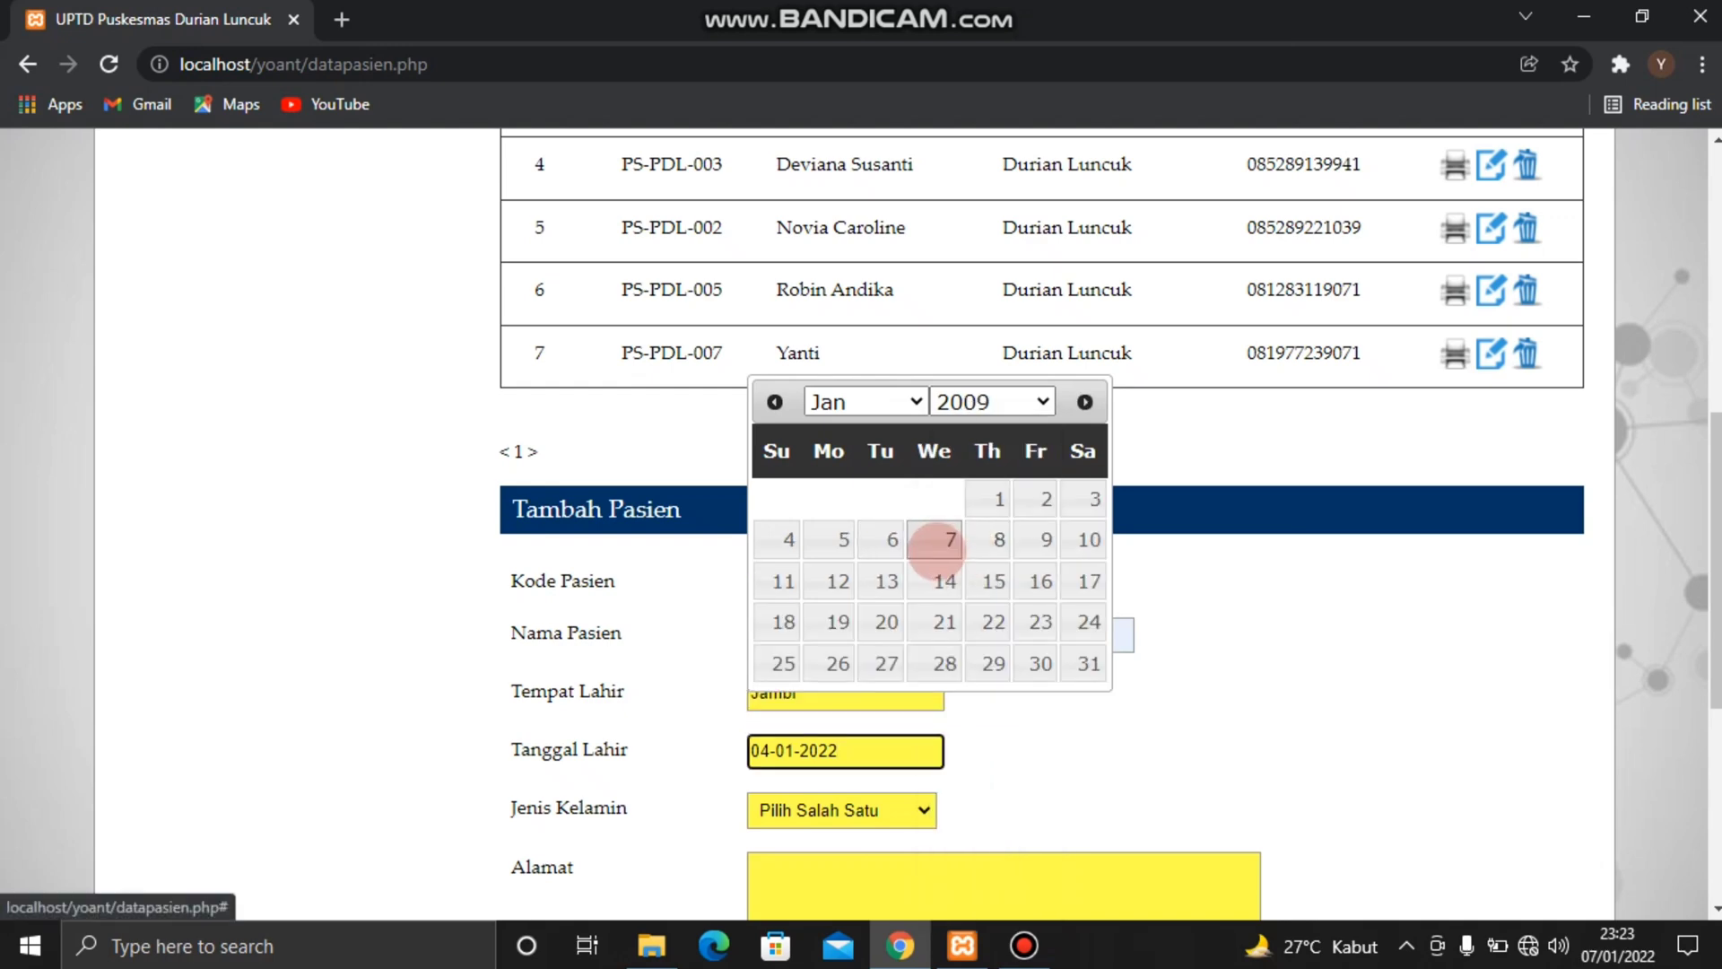
click(928, 578)
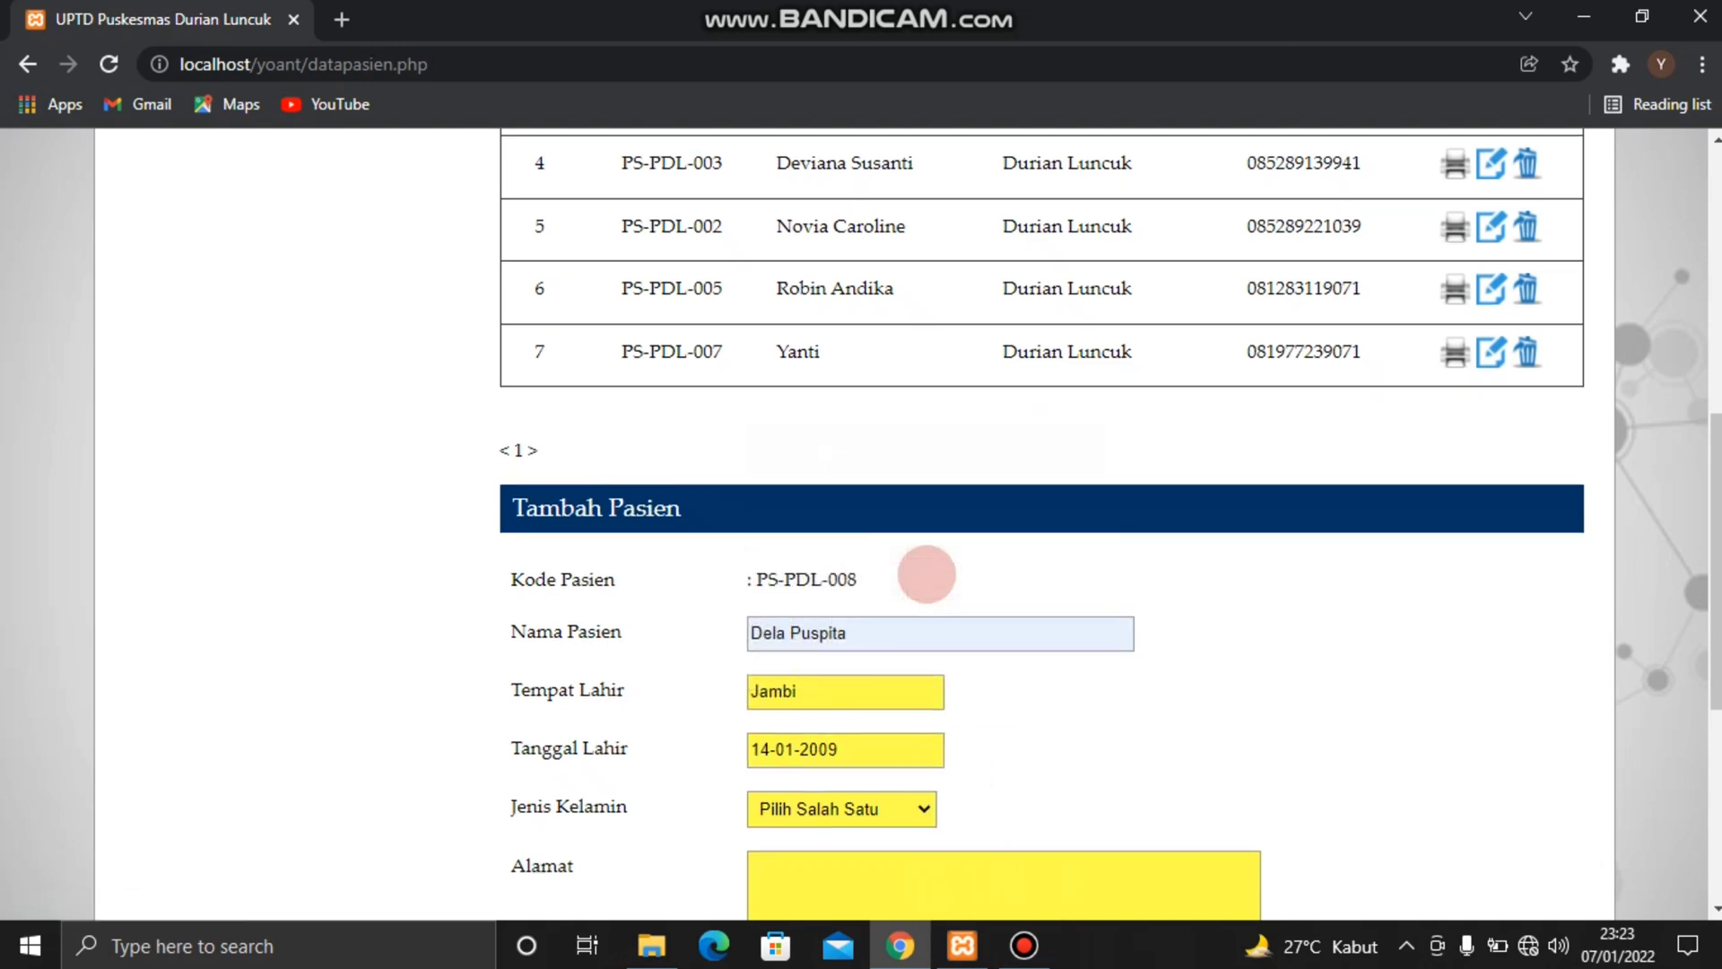
Set the new patient's Jenis Kelamin to Perempuan
scroll(927, 574, down, 2)
click(925, 614)
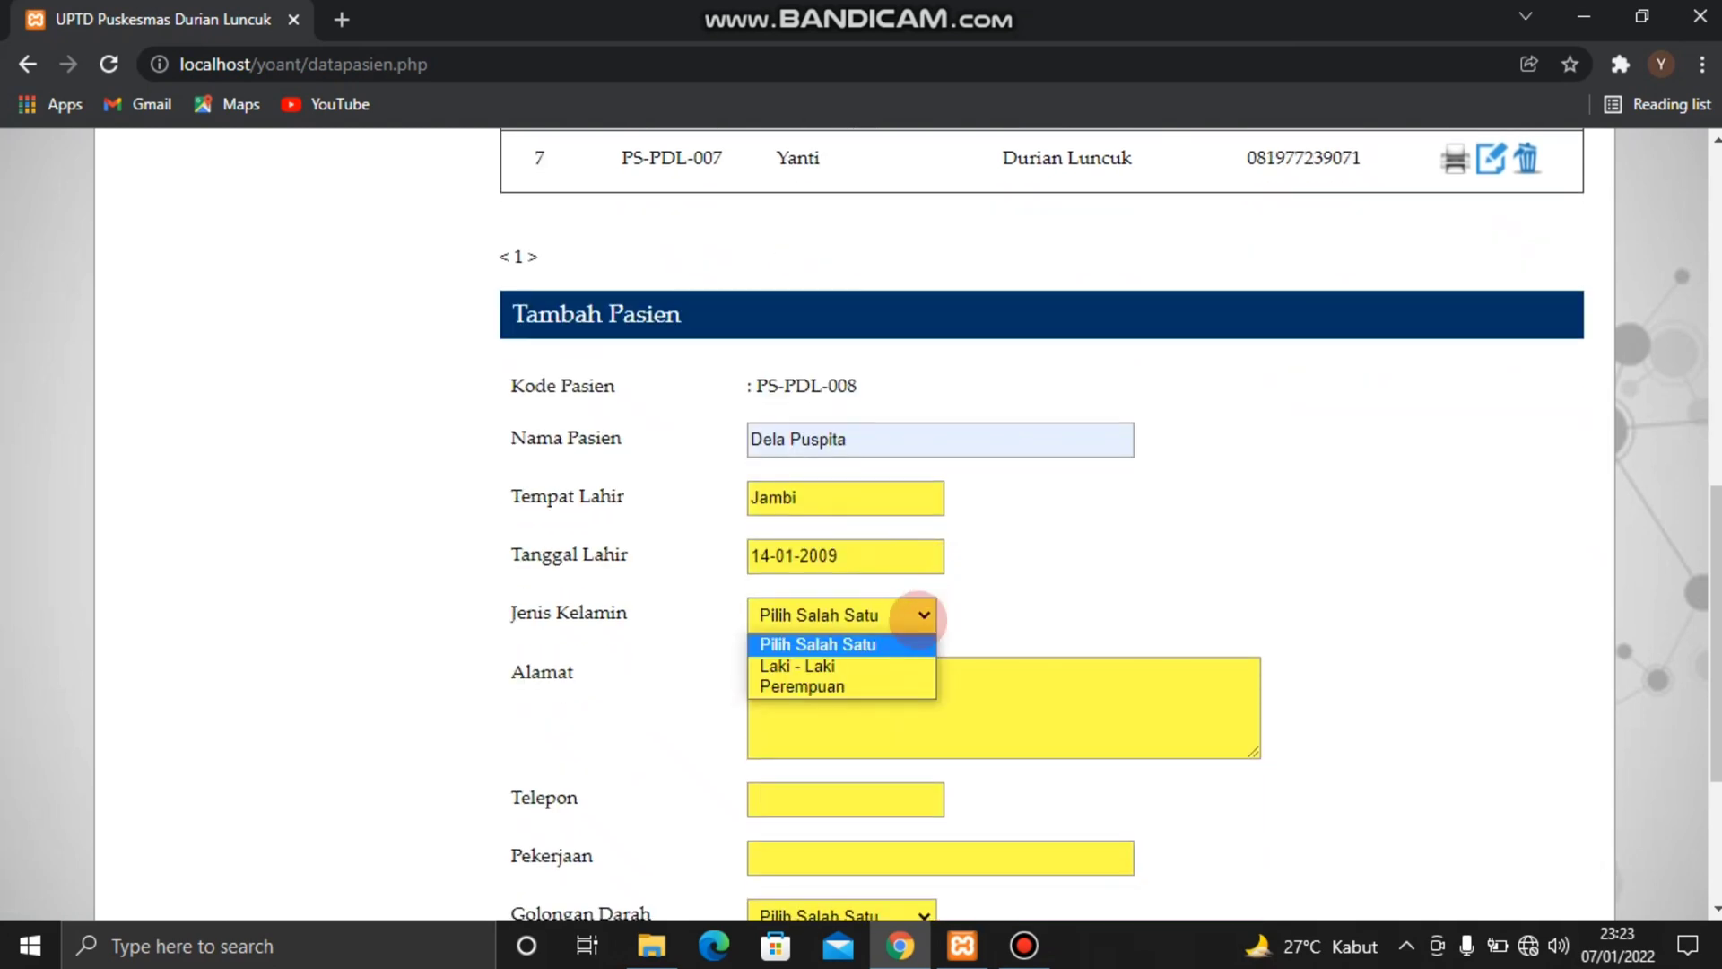
click(852, 682)
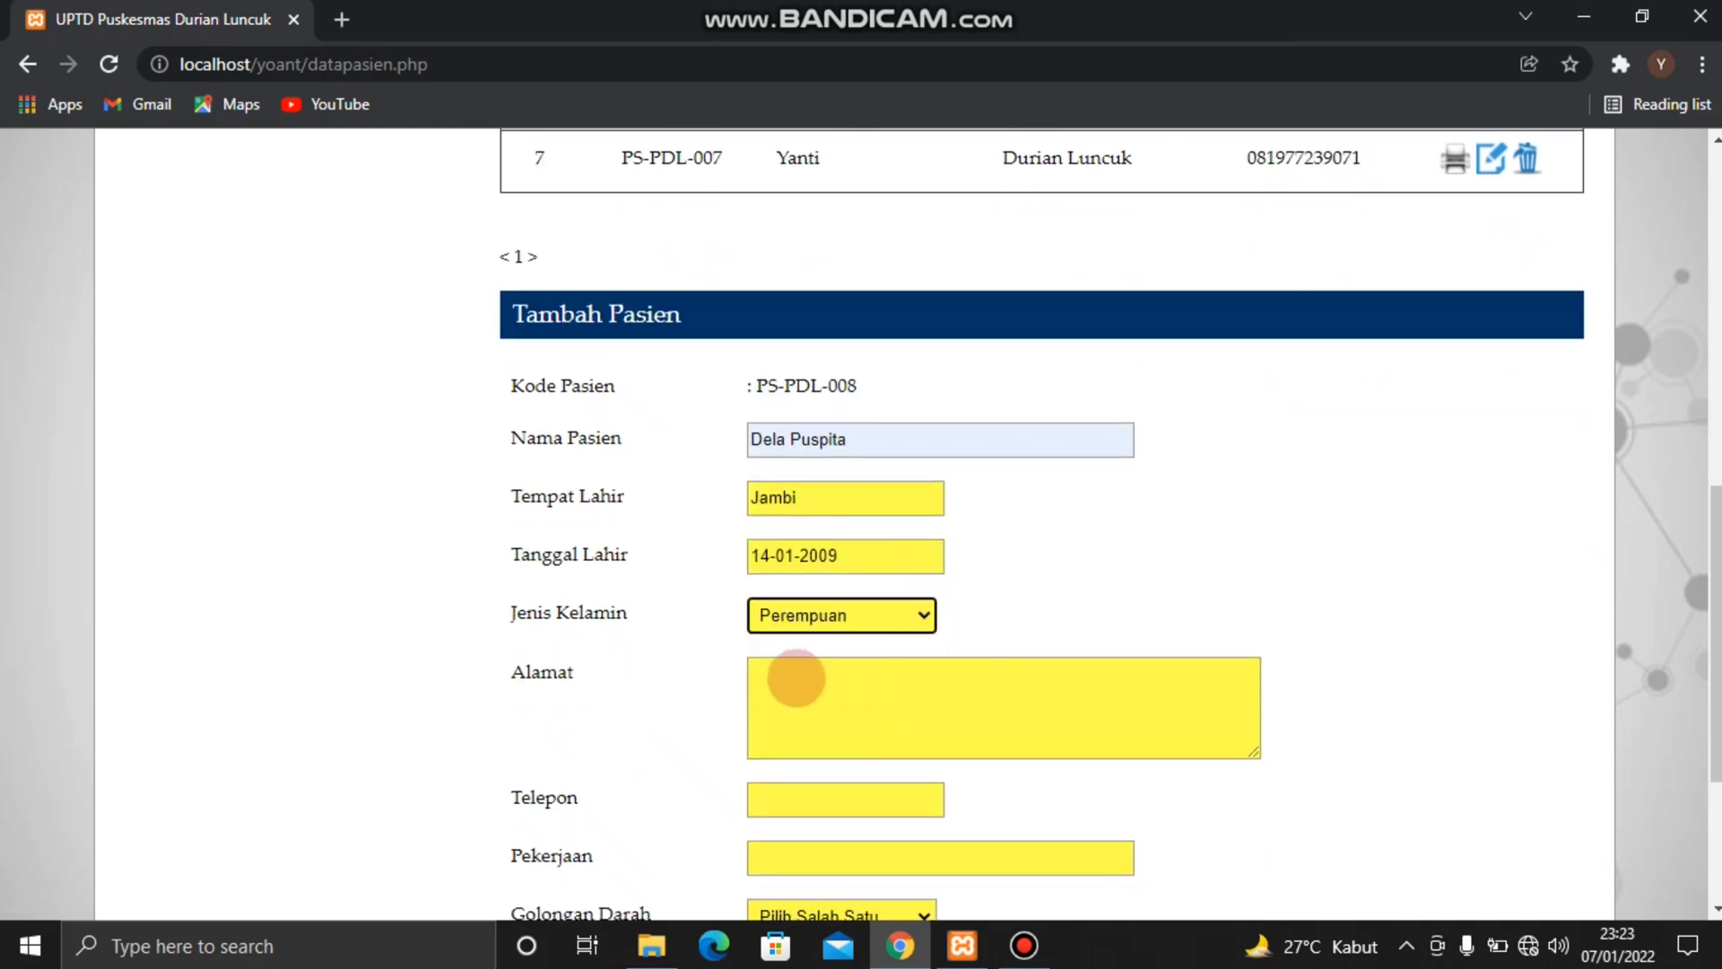
Enter the new patient's address in Alamat and fill Telepon with a suggested phone number
click(796, 679)
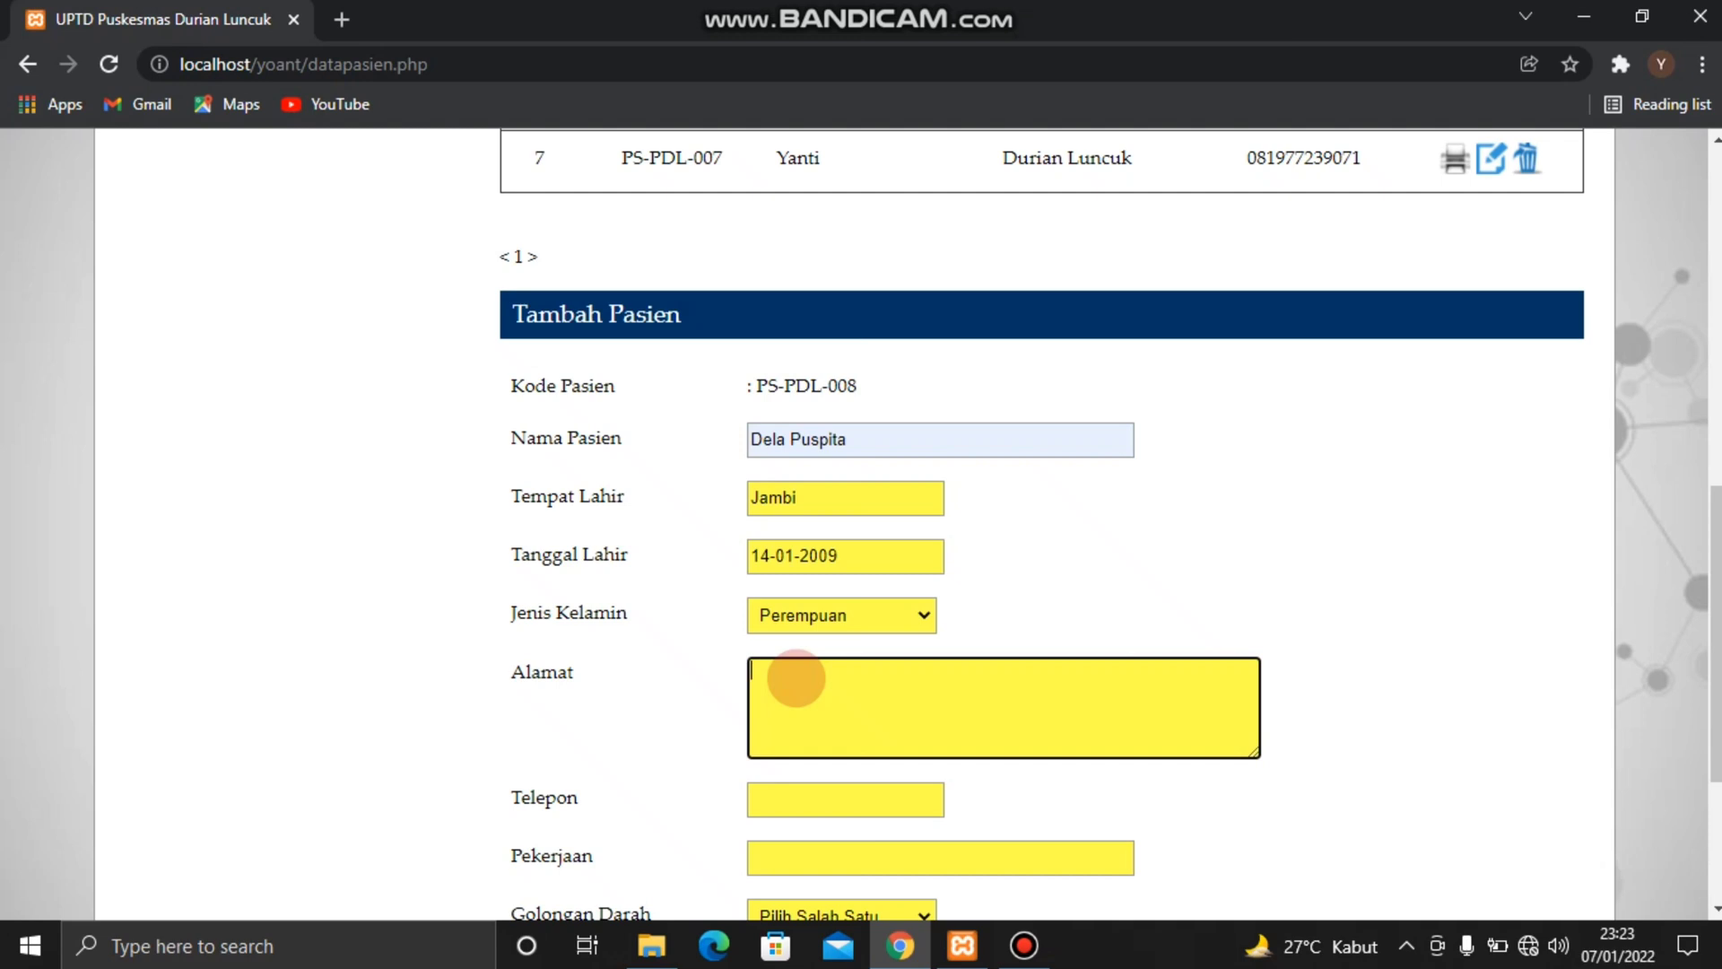
text(Desa Luncuk)
scroll(796, 679, down, 1)
click(788, 690)
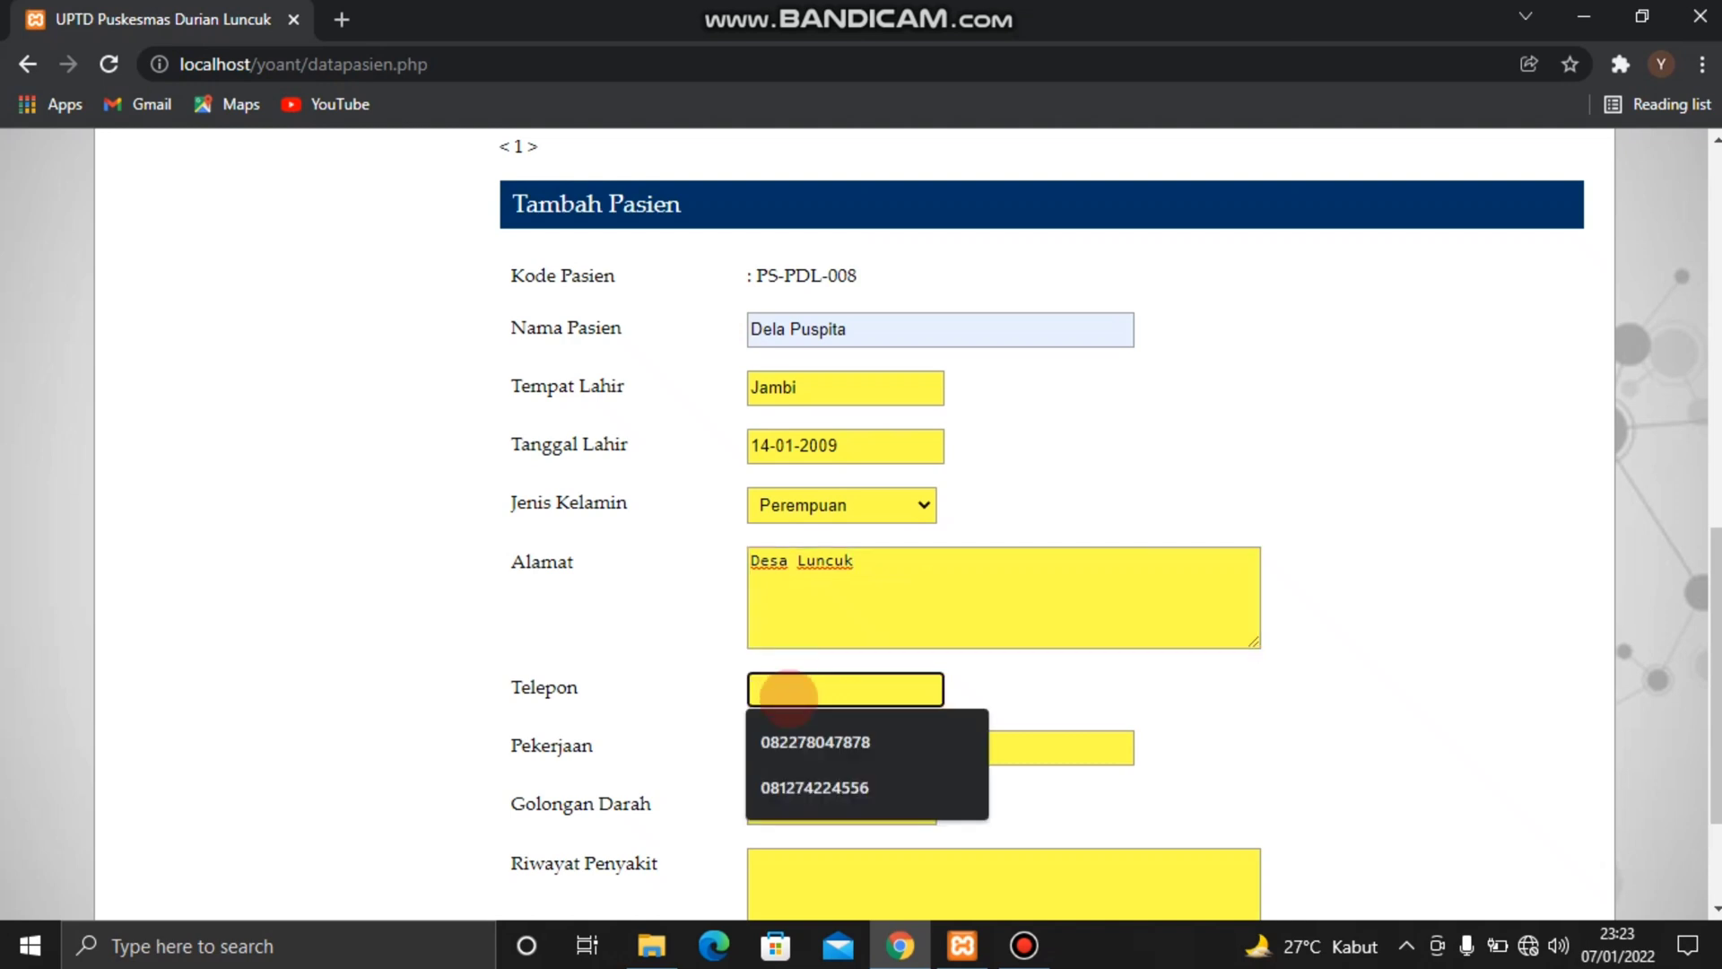
click(789, 740)
Set the new patient's Pekerjaan to siswa and Golongan Darah to AB
click(781, 745)
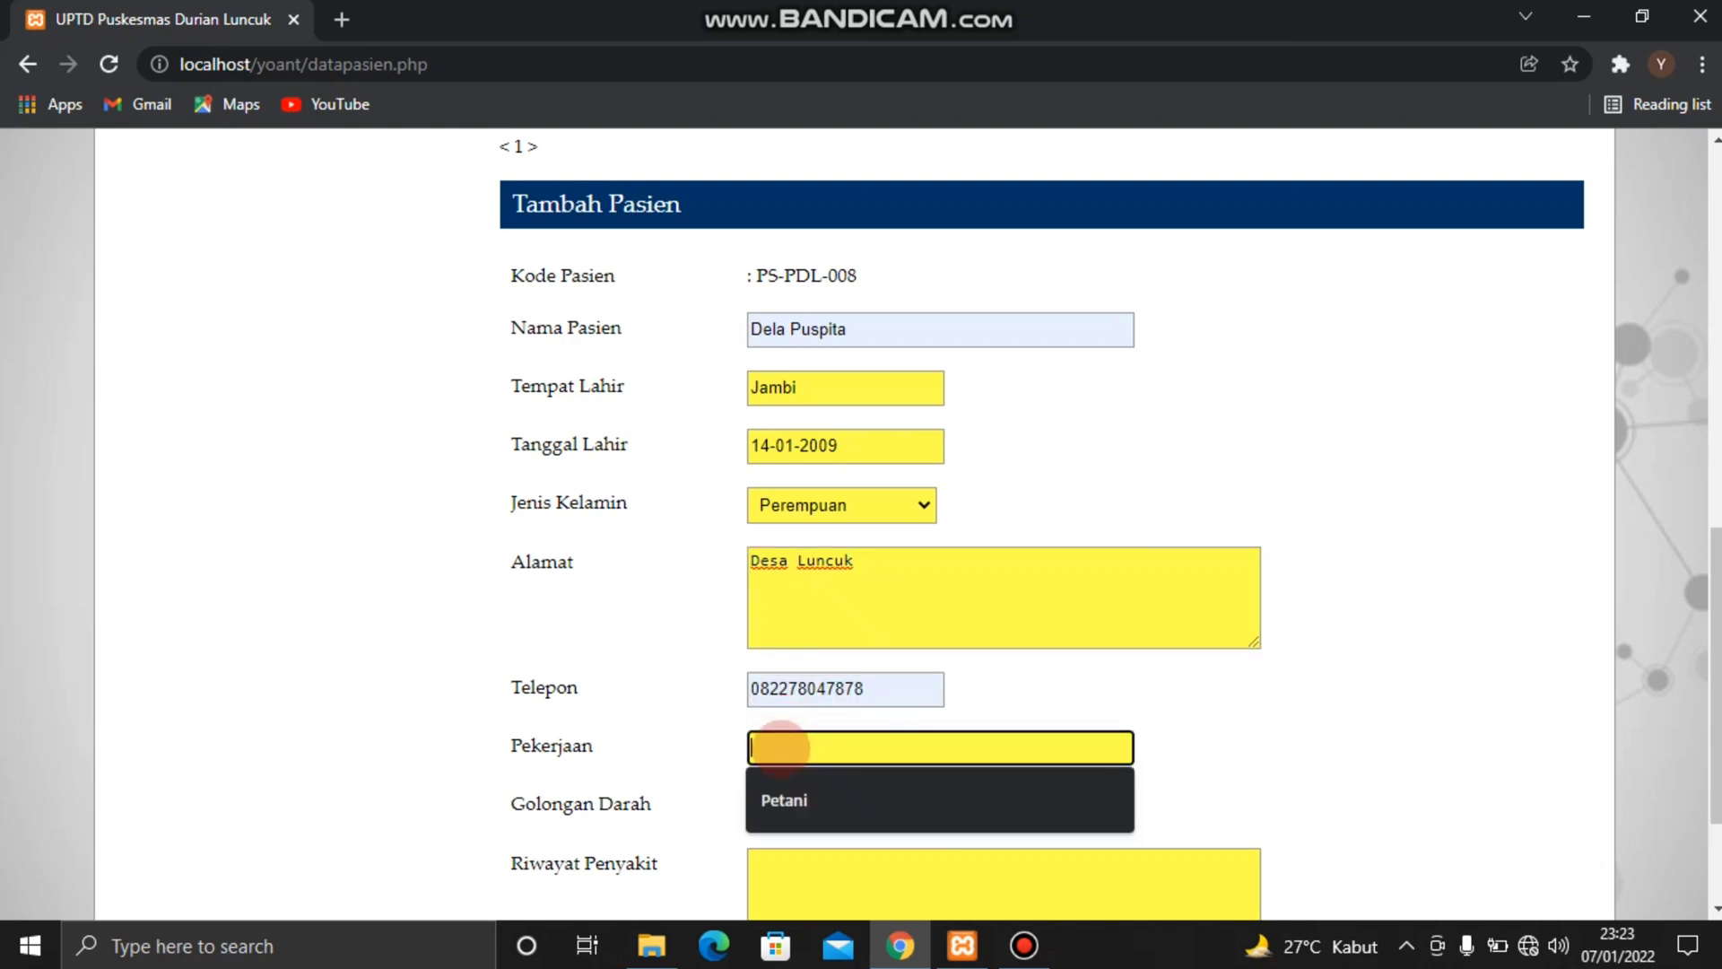
text(siswa)
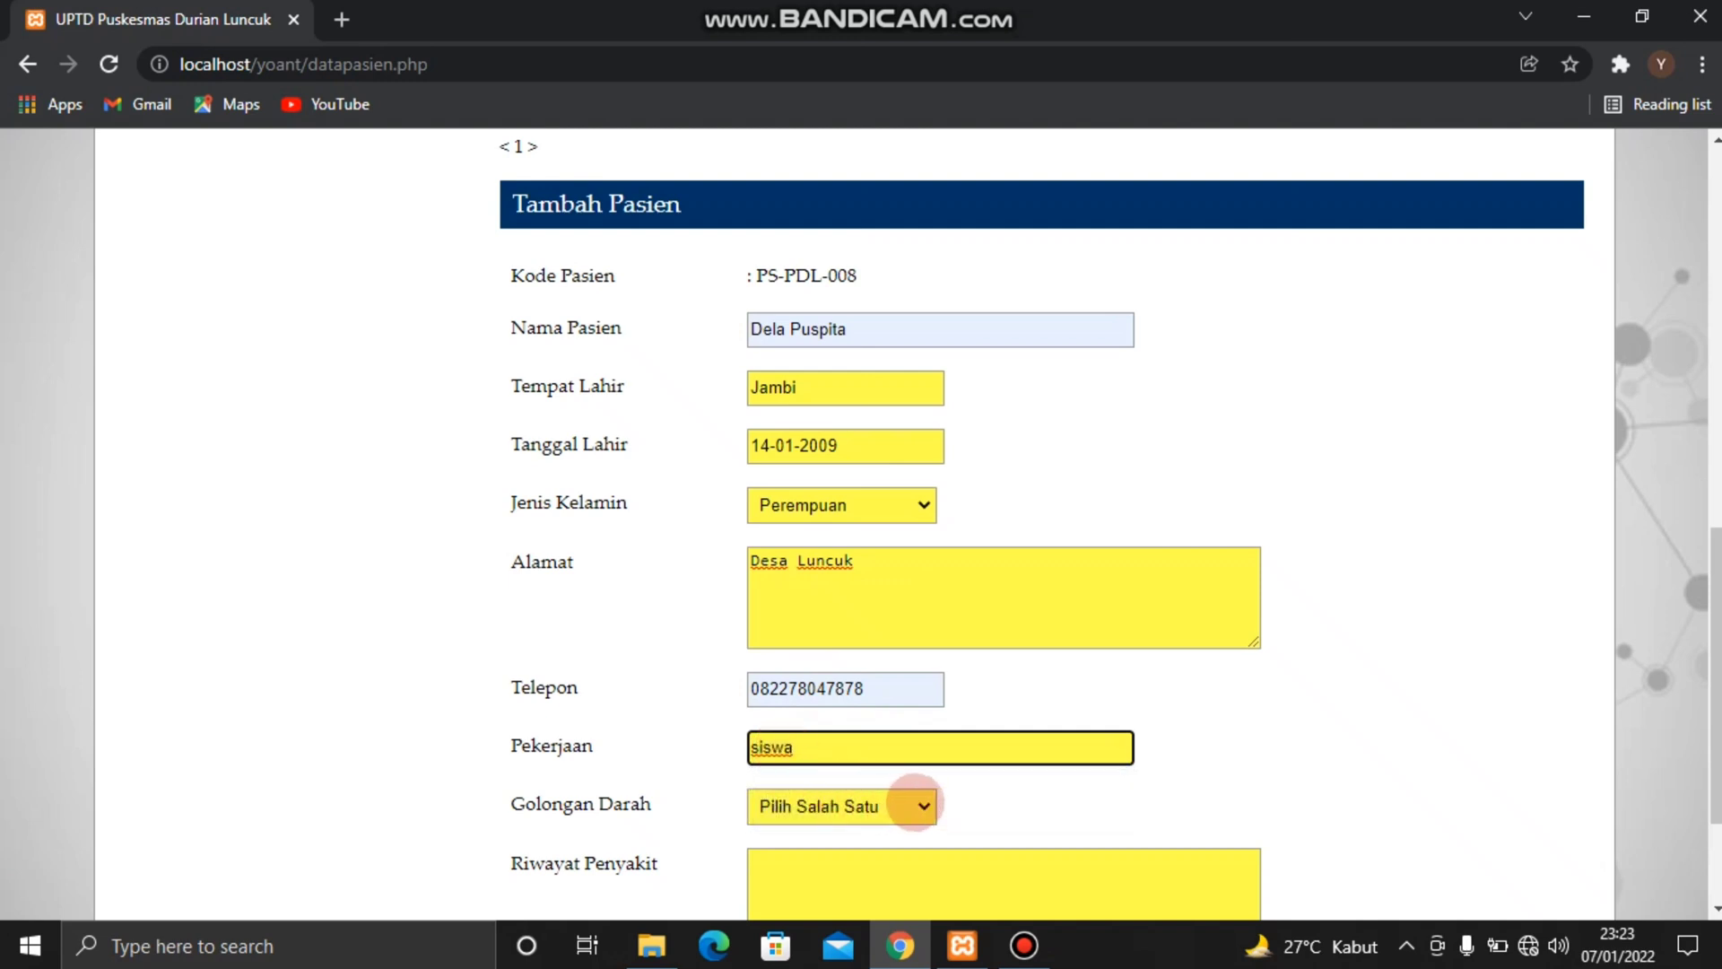
click(910, 805)
click(837, 754)
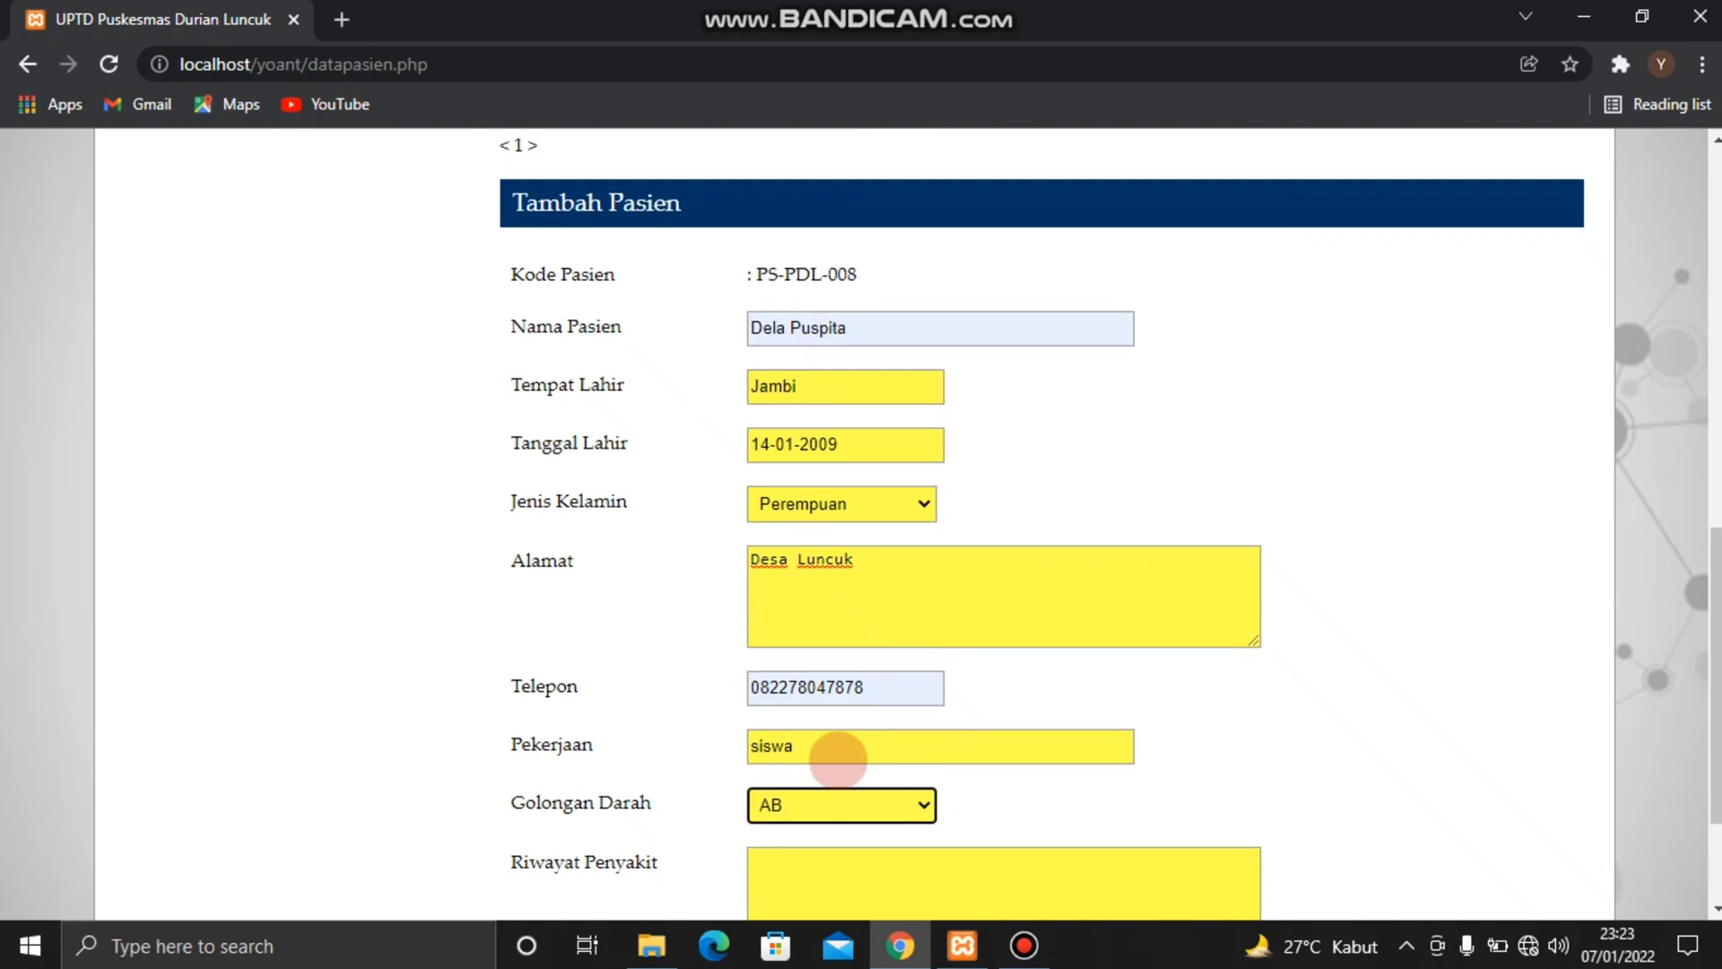
Add the new patient with Riwayat Penyakit left empty, and return from the patient card to the patient list
scroll(838, 759, down, 2)
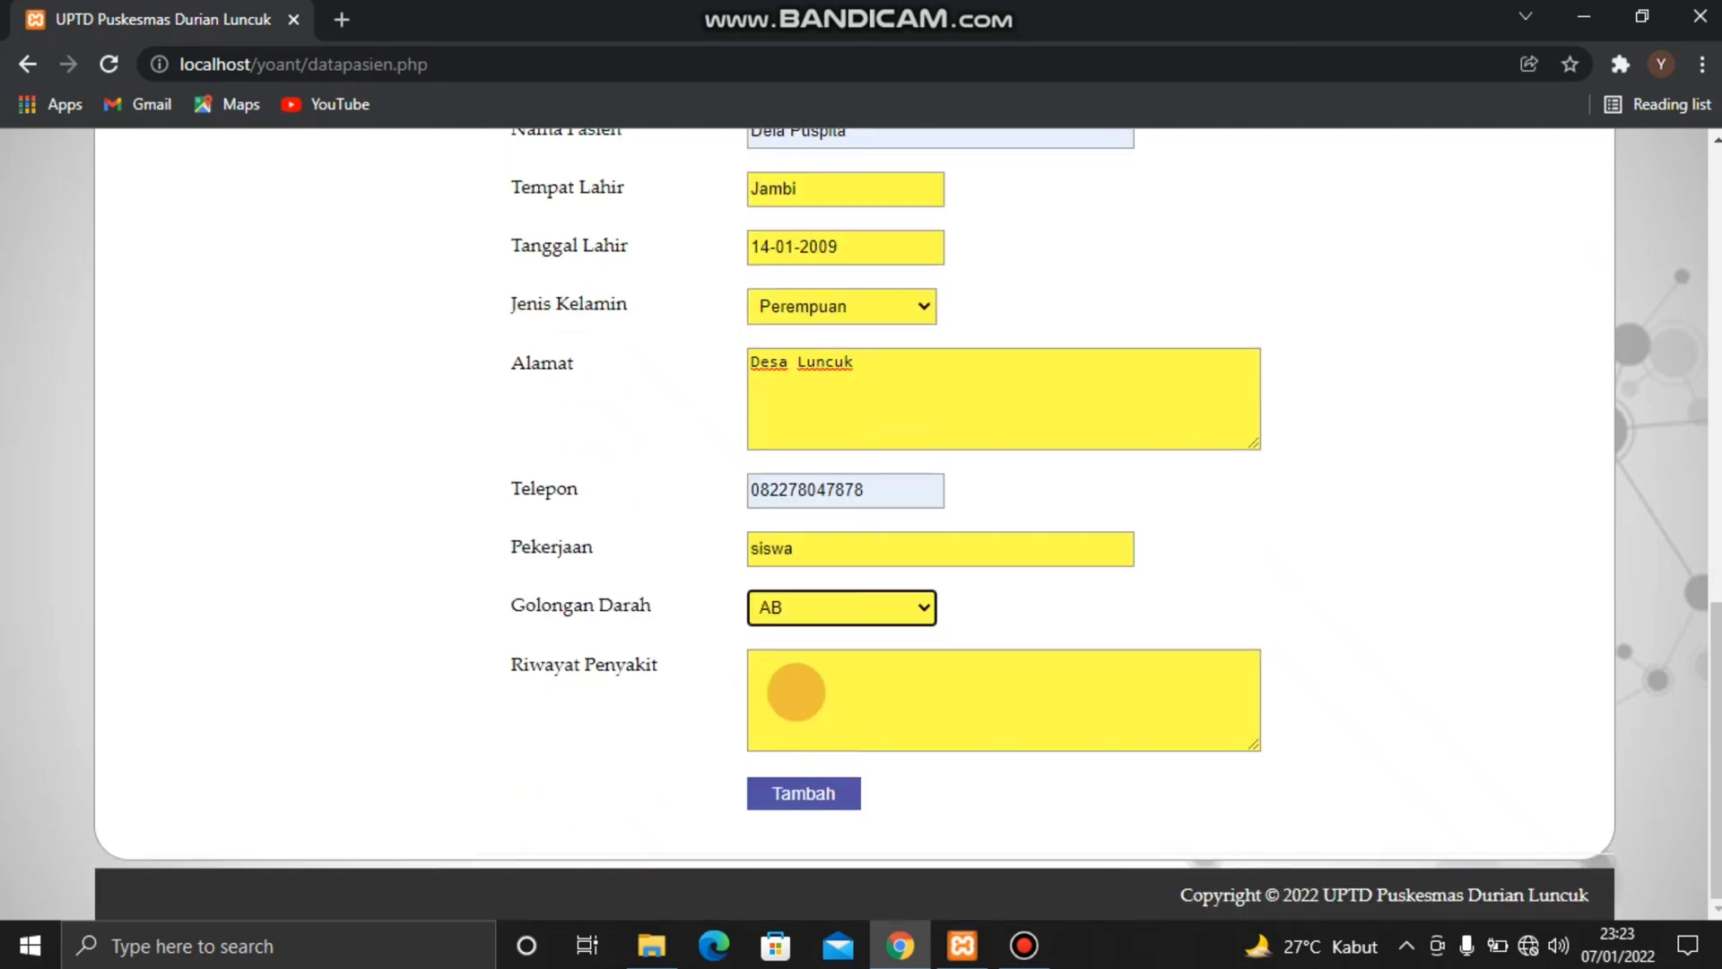
click(776, 790)
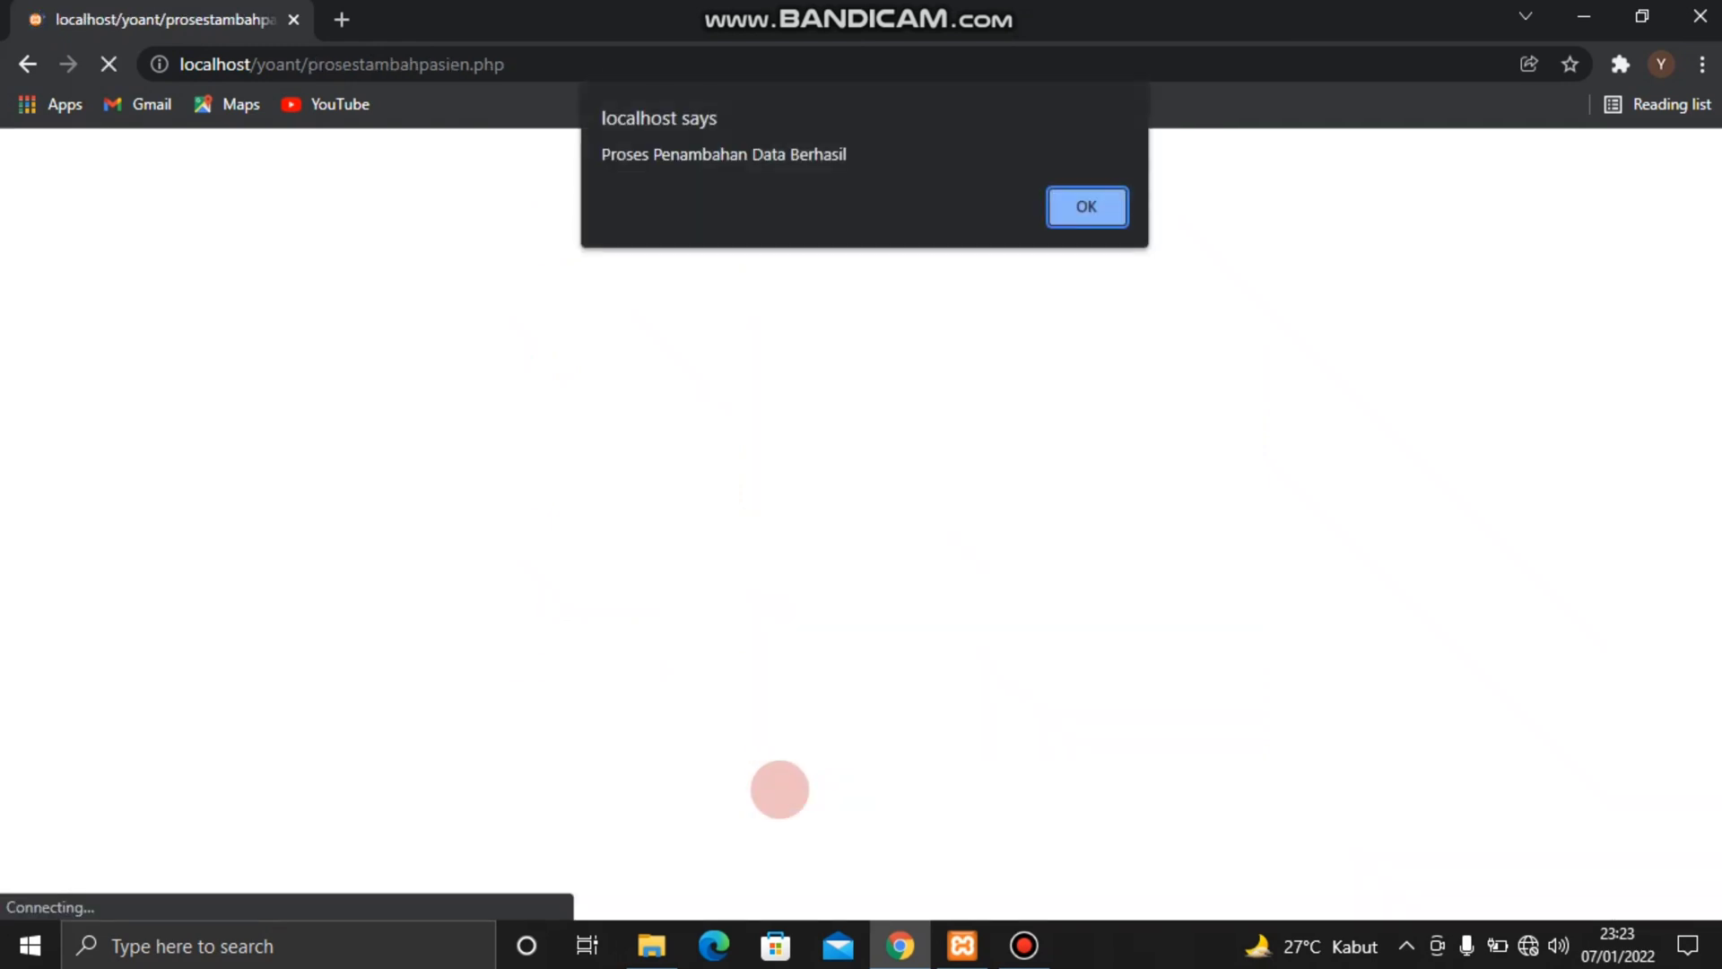
key(Return)
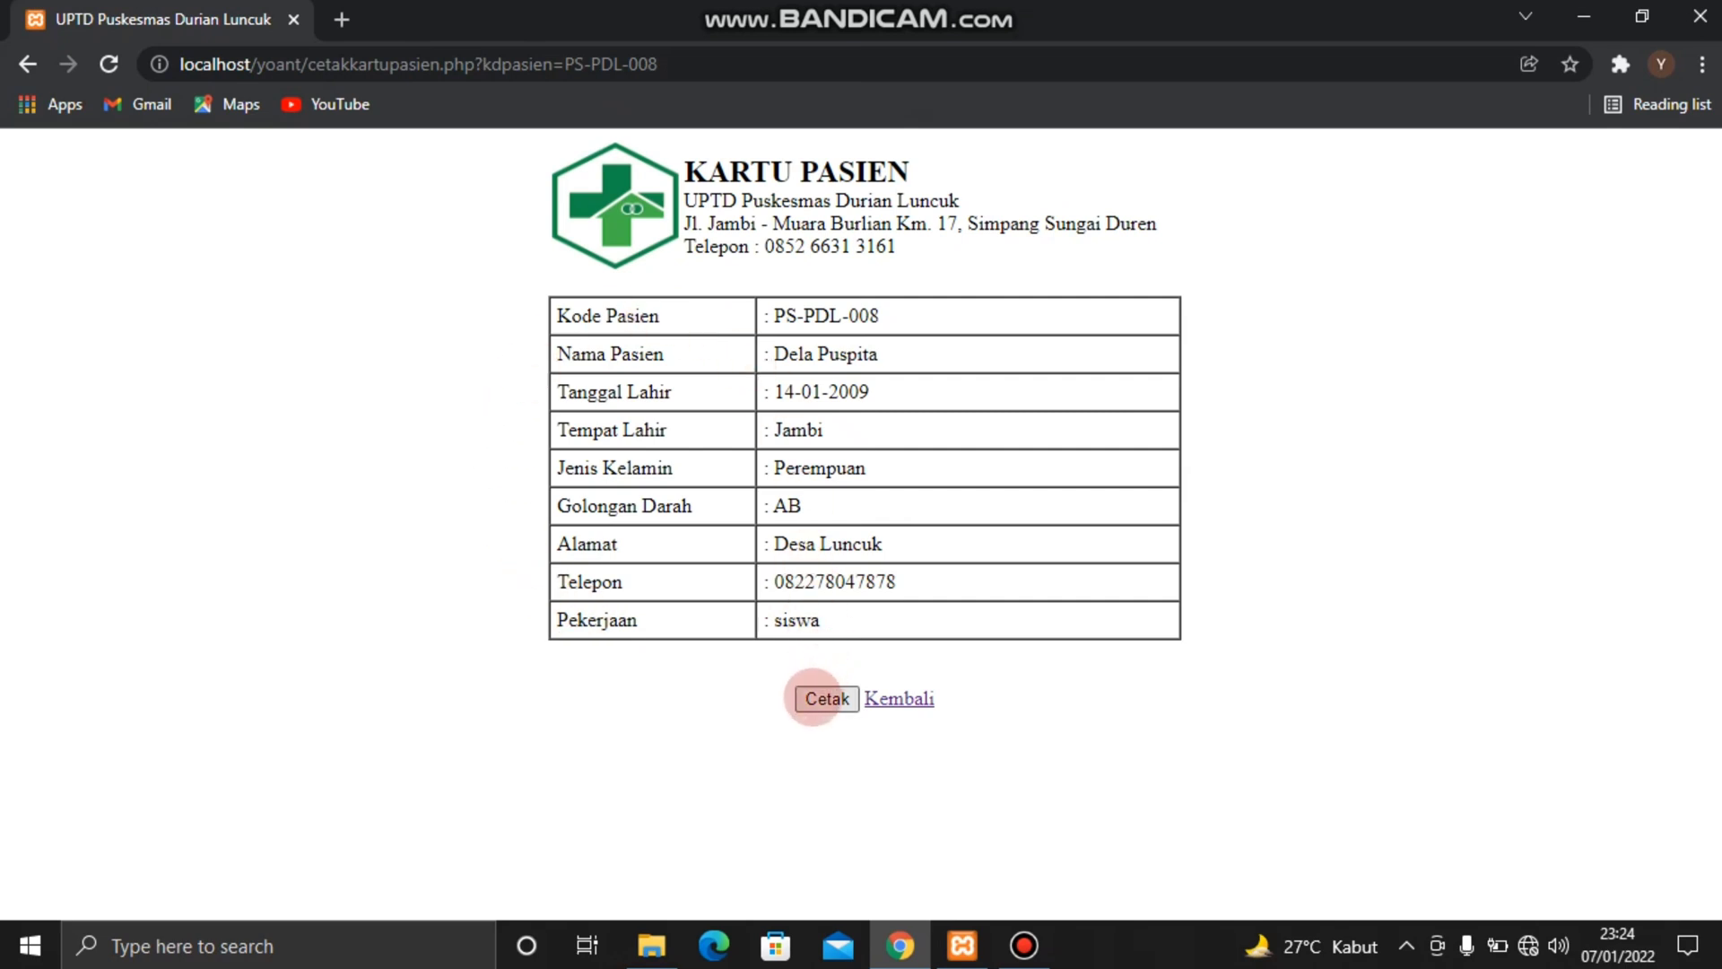
click(888, 697)
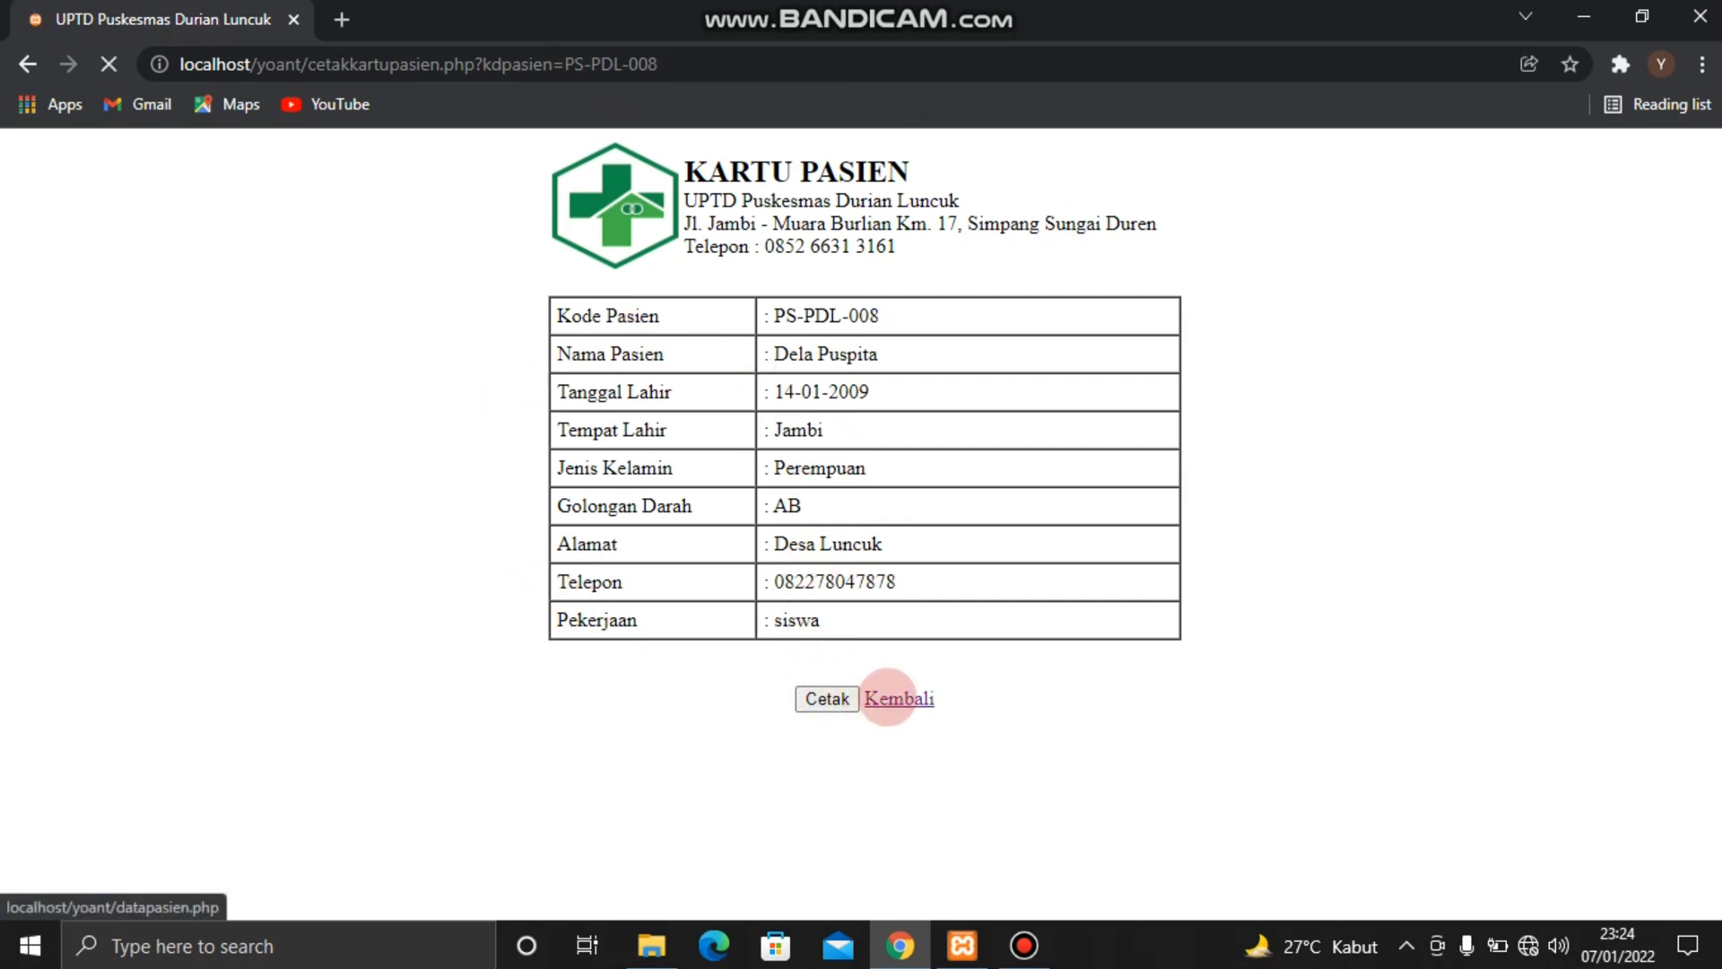
Delete the newly added patient in row 4 of the patient list, confirm the deletion and check the list
scroll(888, 698, down, 4)
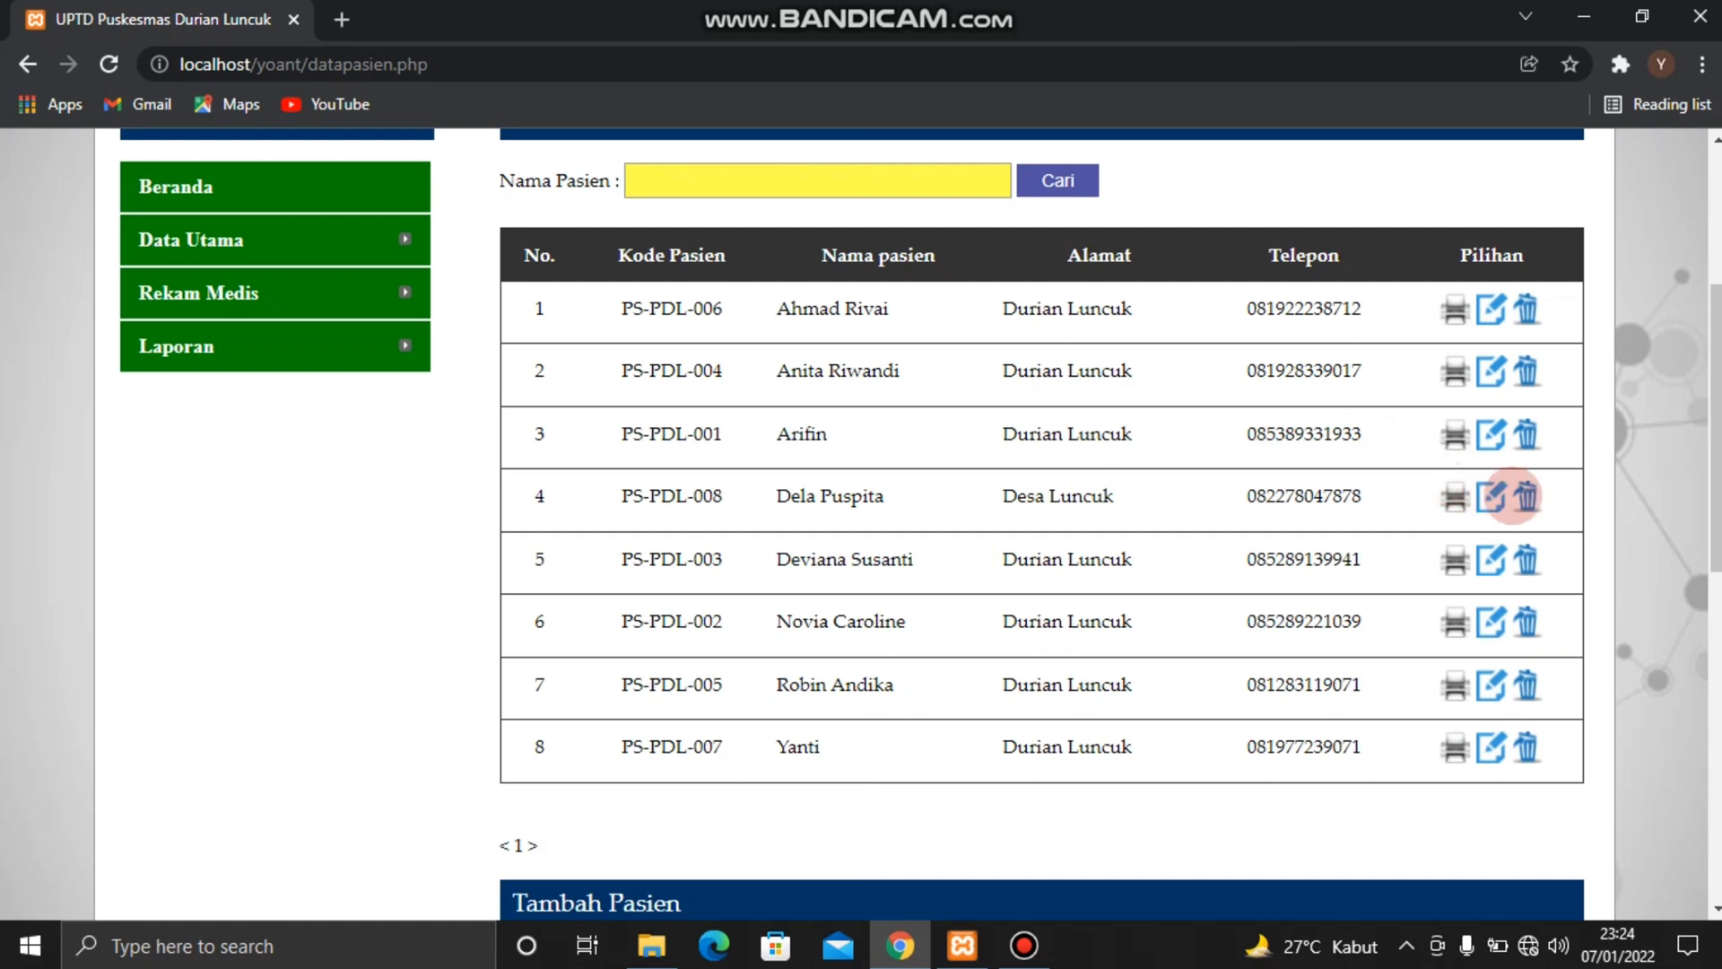
click(1526, 495)
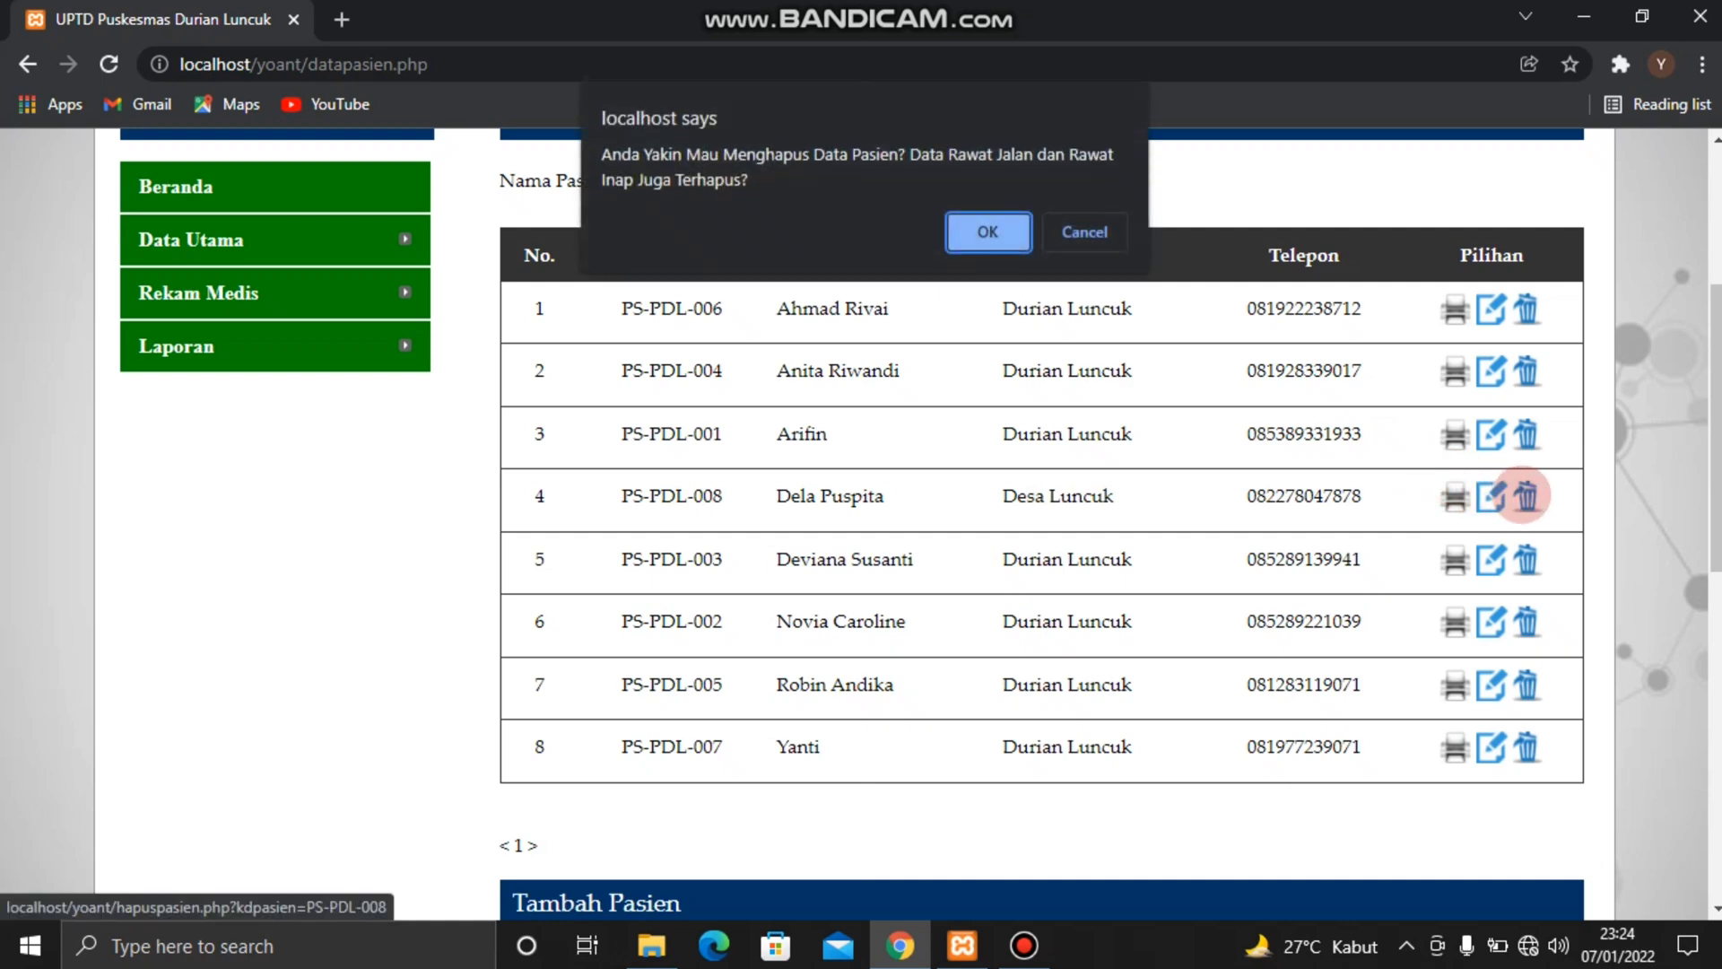
key(Return)
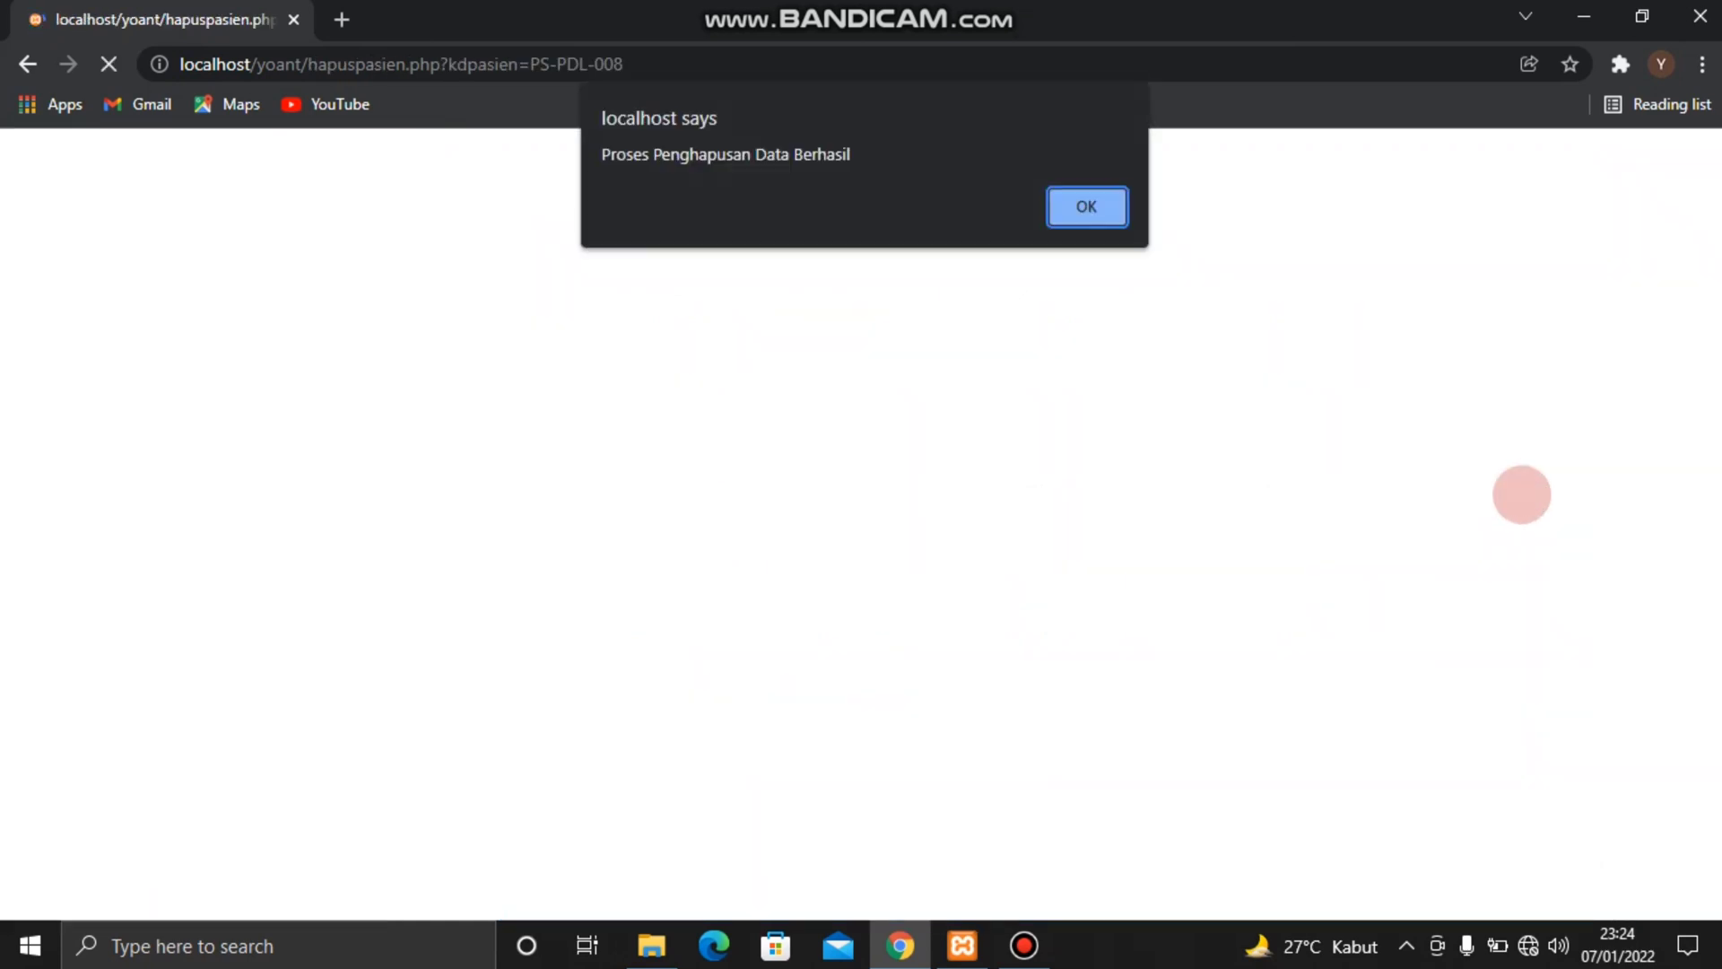
key(Return)
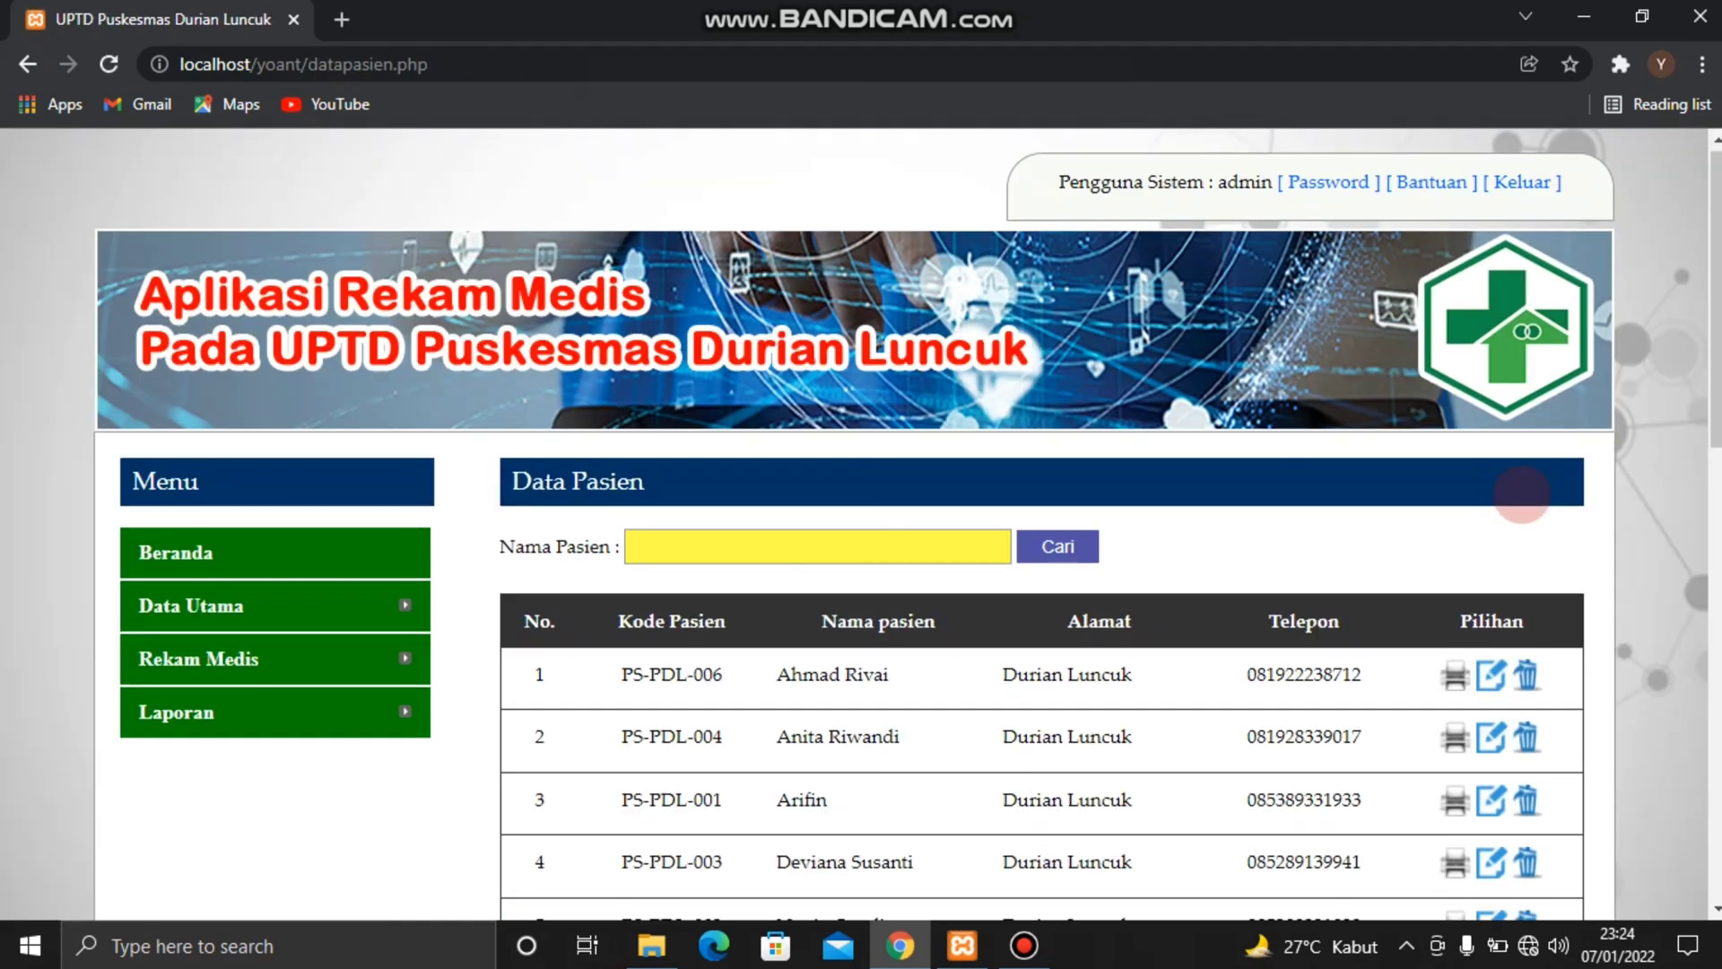
scroll(1522, 494, down, 5)
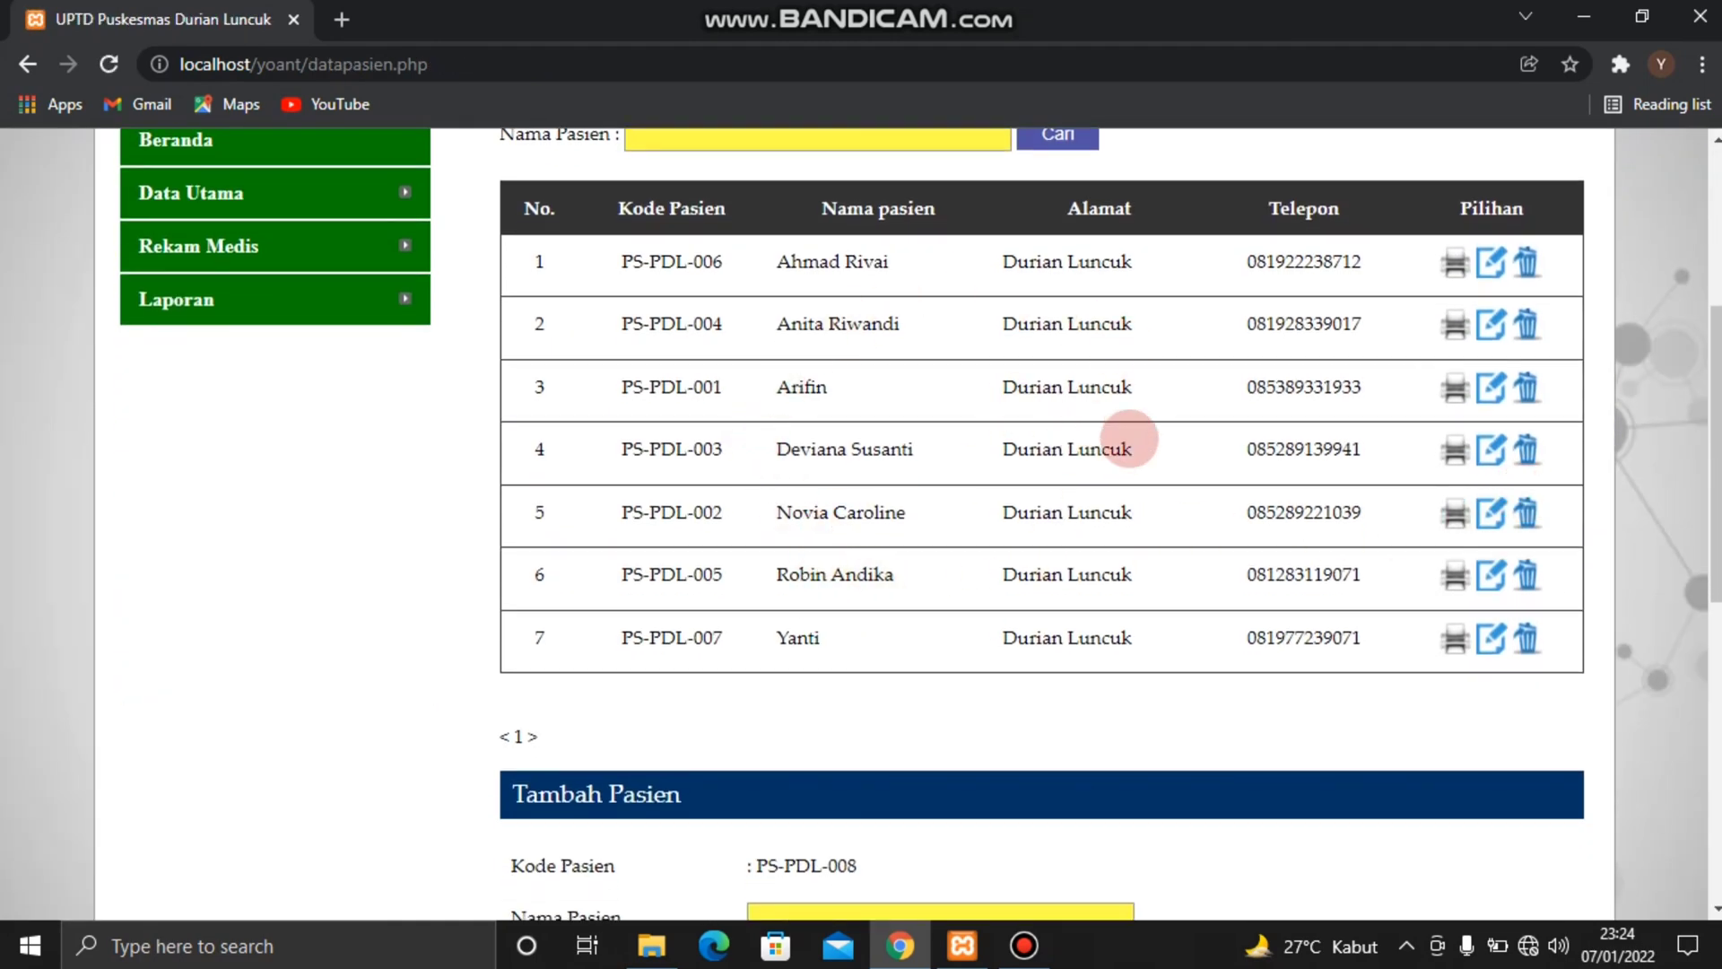
Open the Data Dokter page and examine the doctor list and the fields of the Tambah Dokter form
scroll(1128, 439, up, 1)
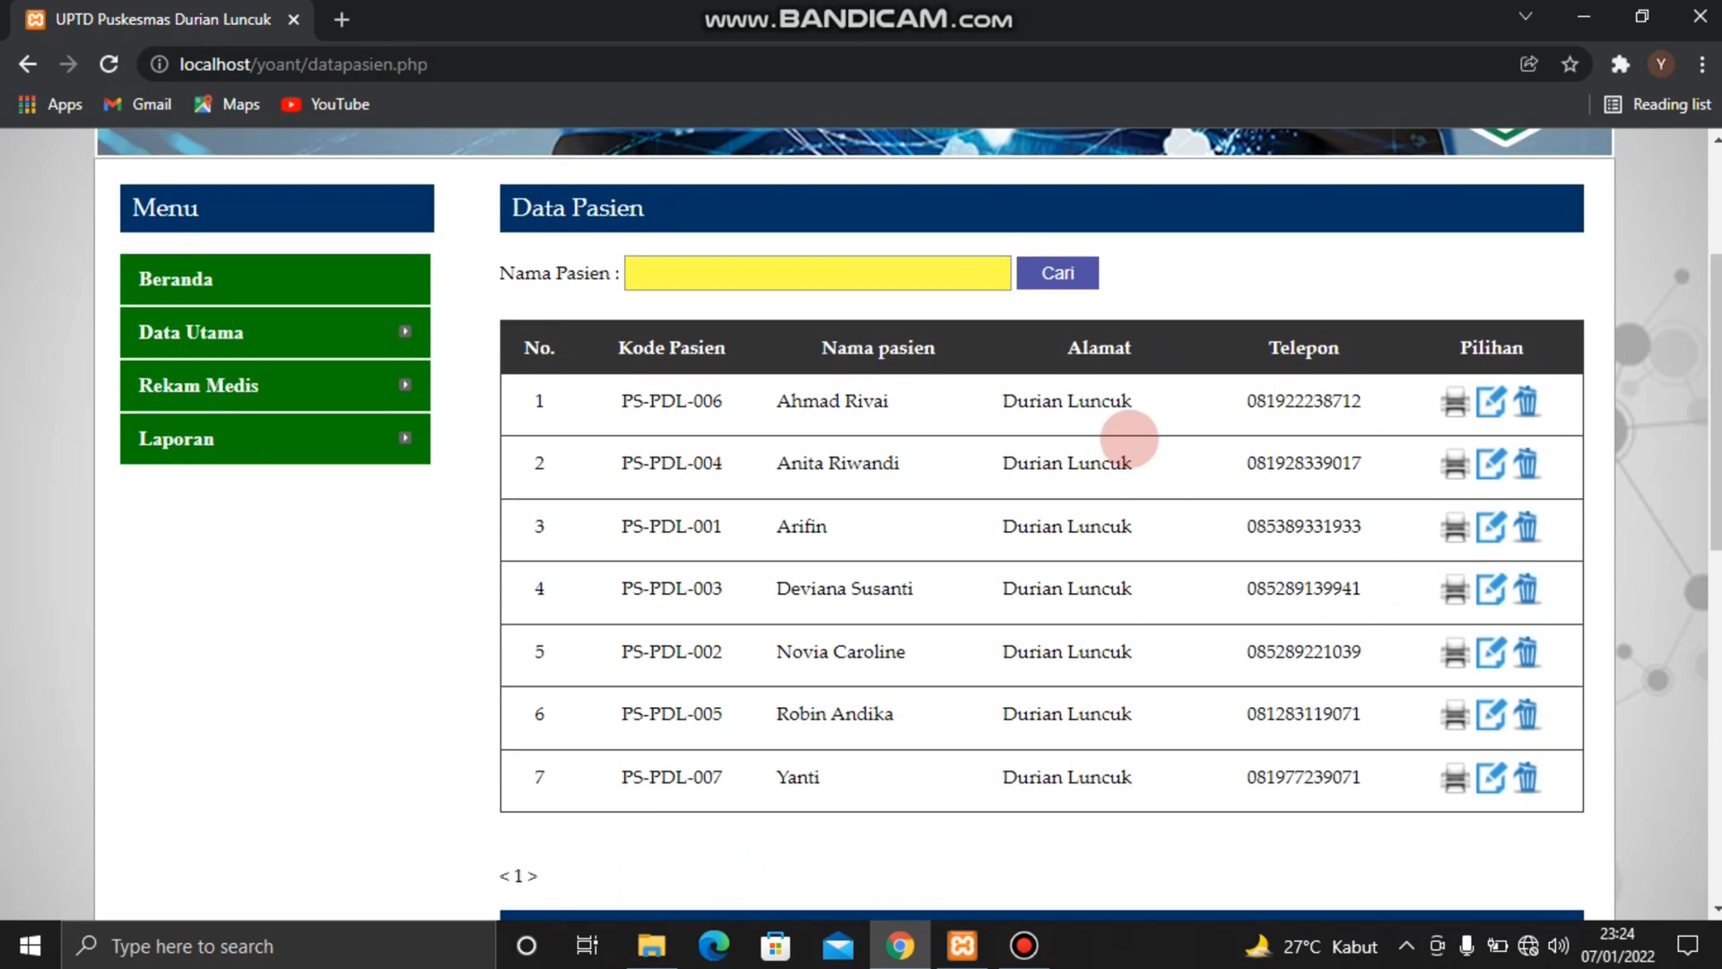
mouse_move(405, 332)
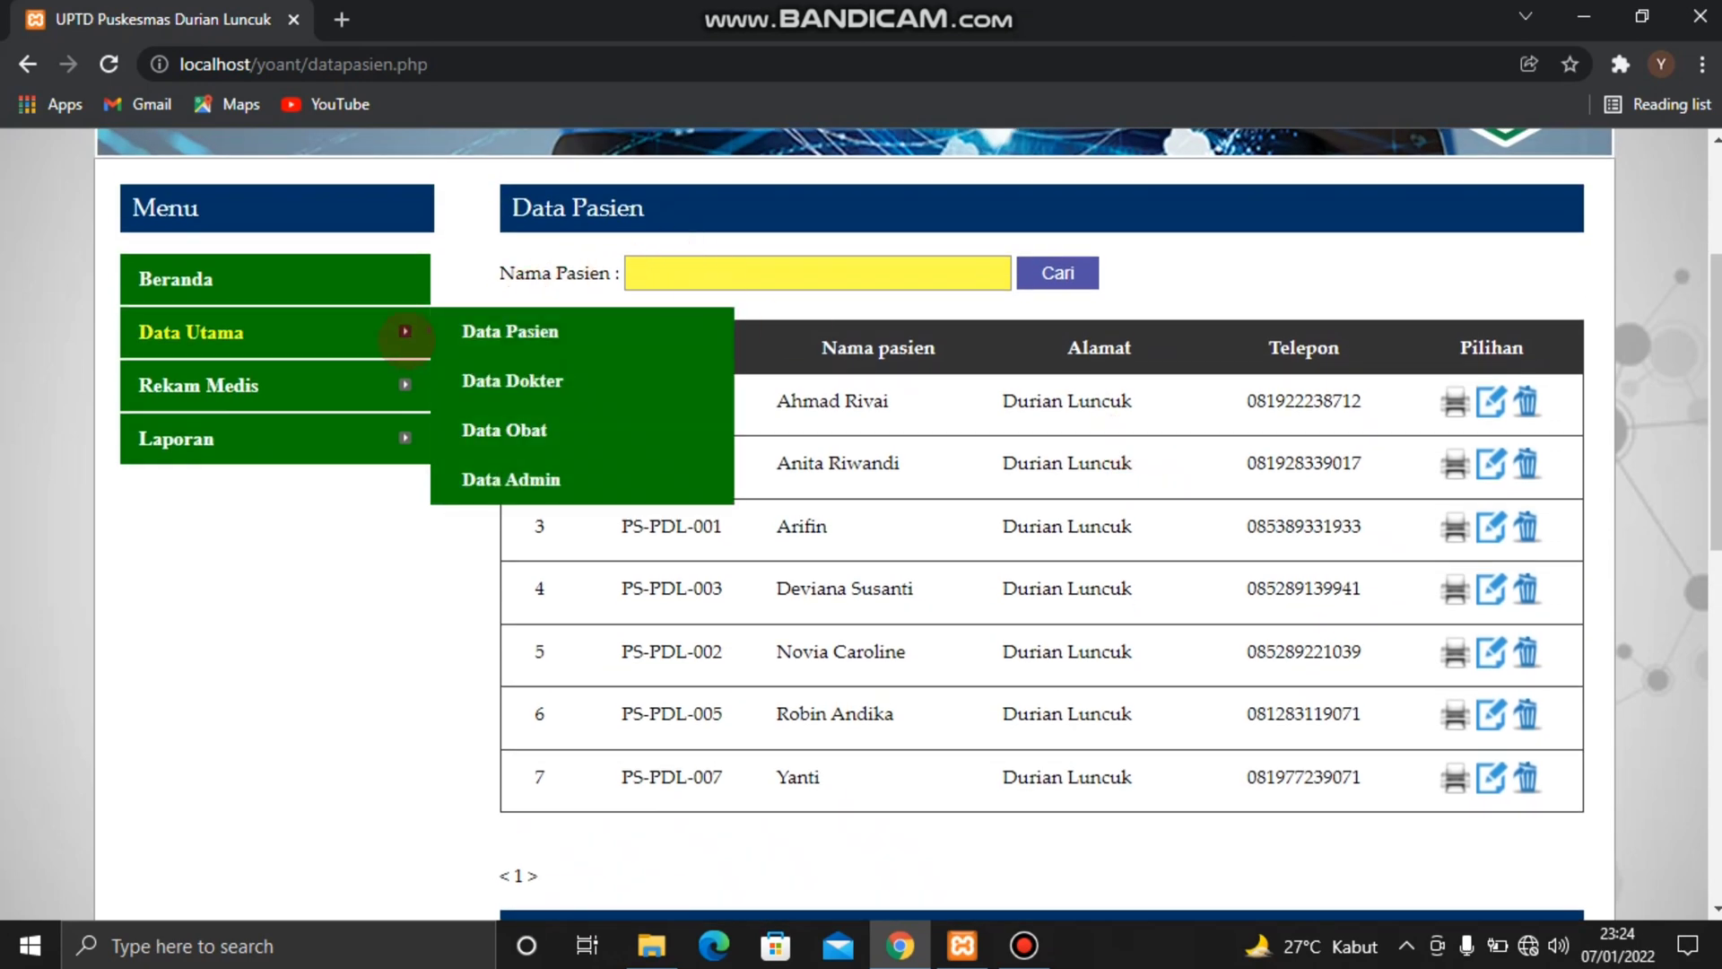
click(507, 381)
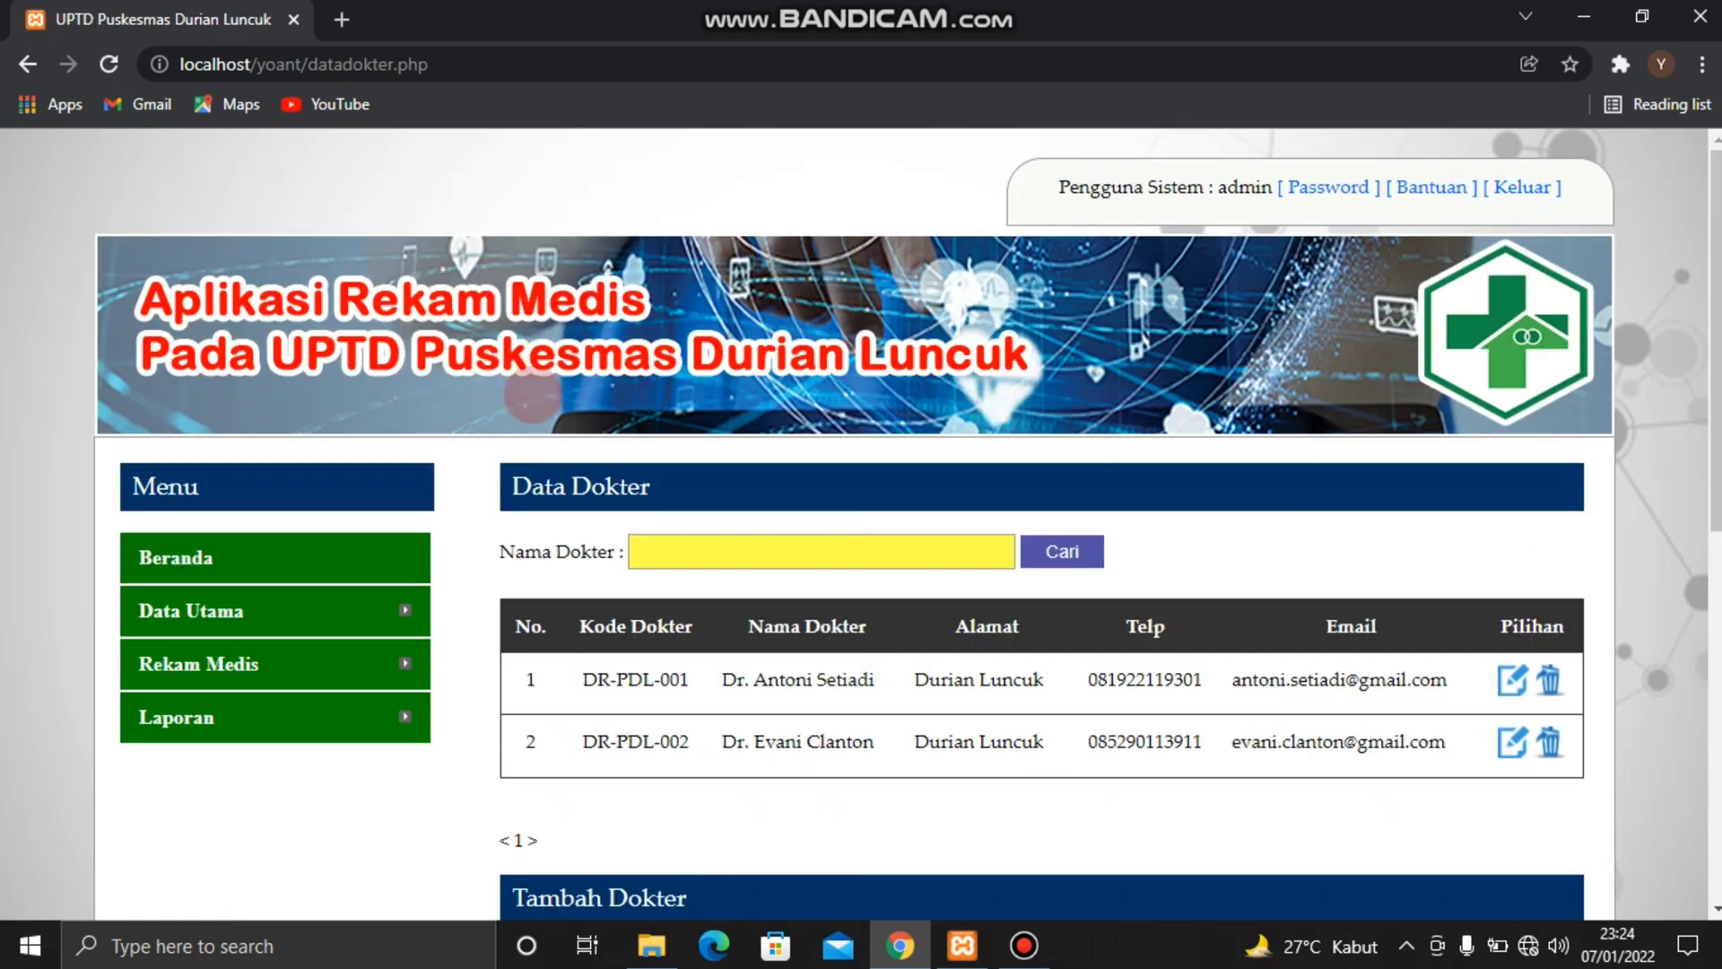
scroll(703, 498, down, 2)
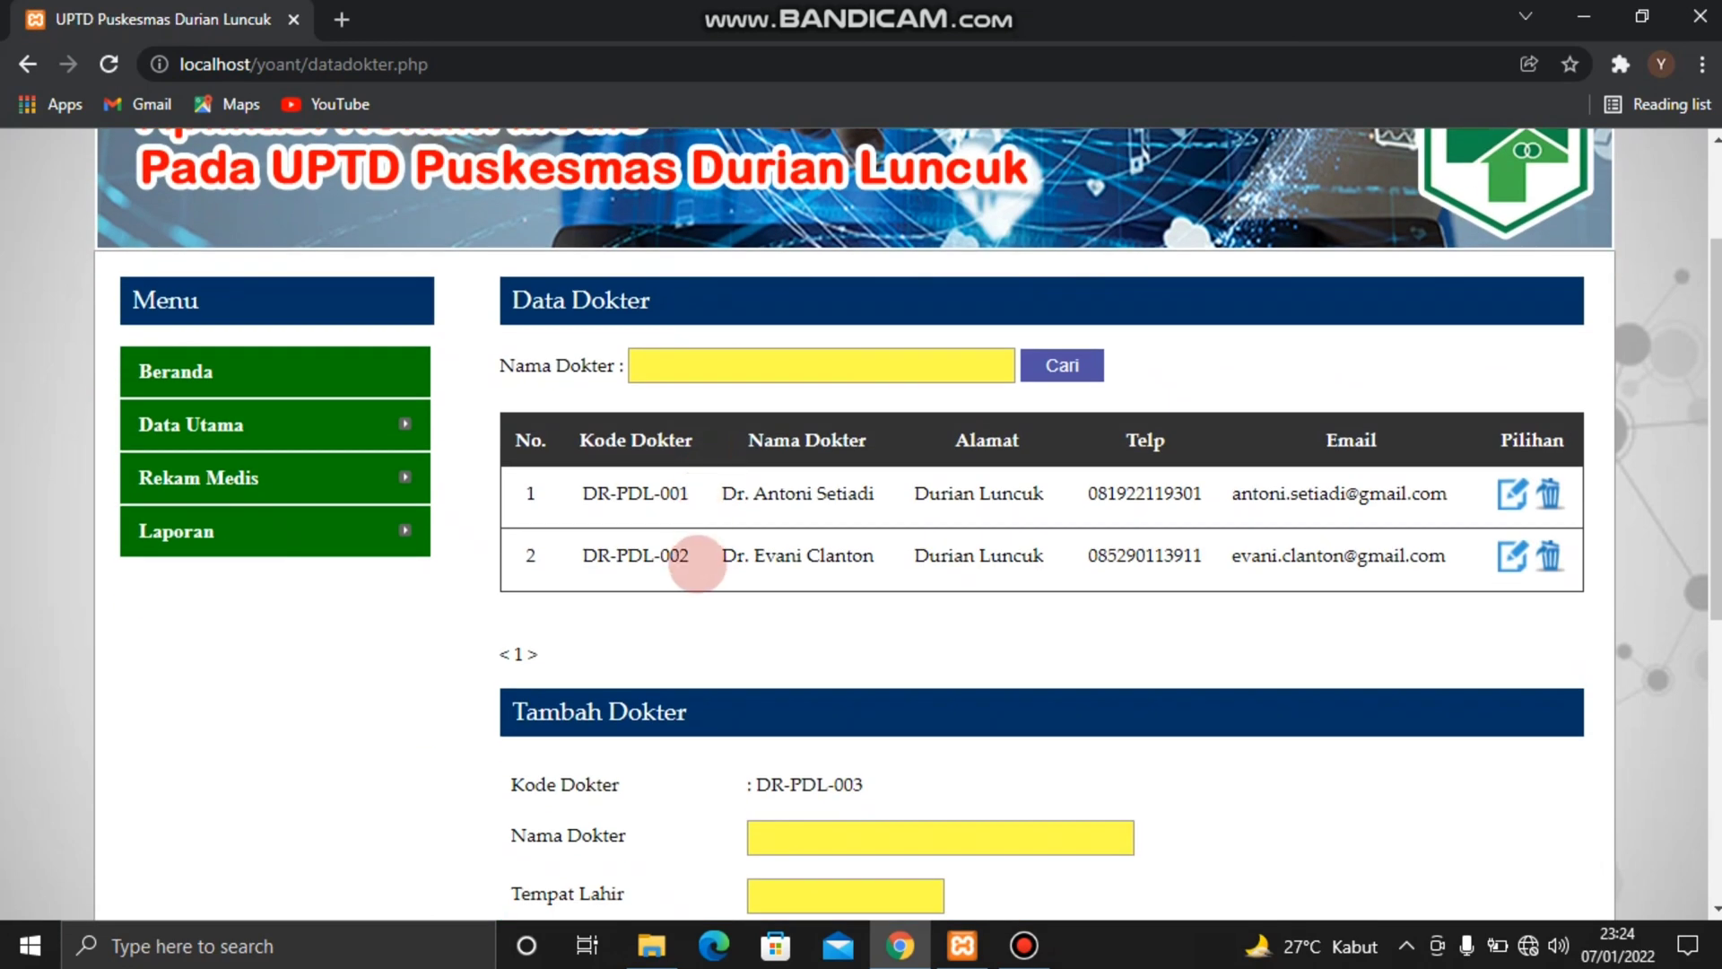
scroll(700, 561, down, 2)
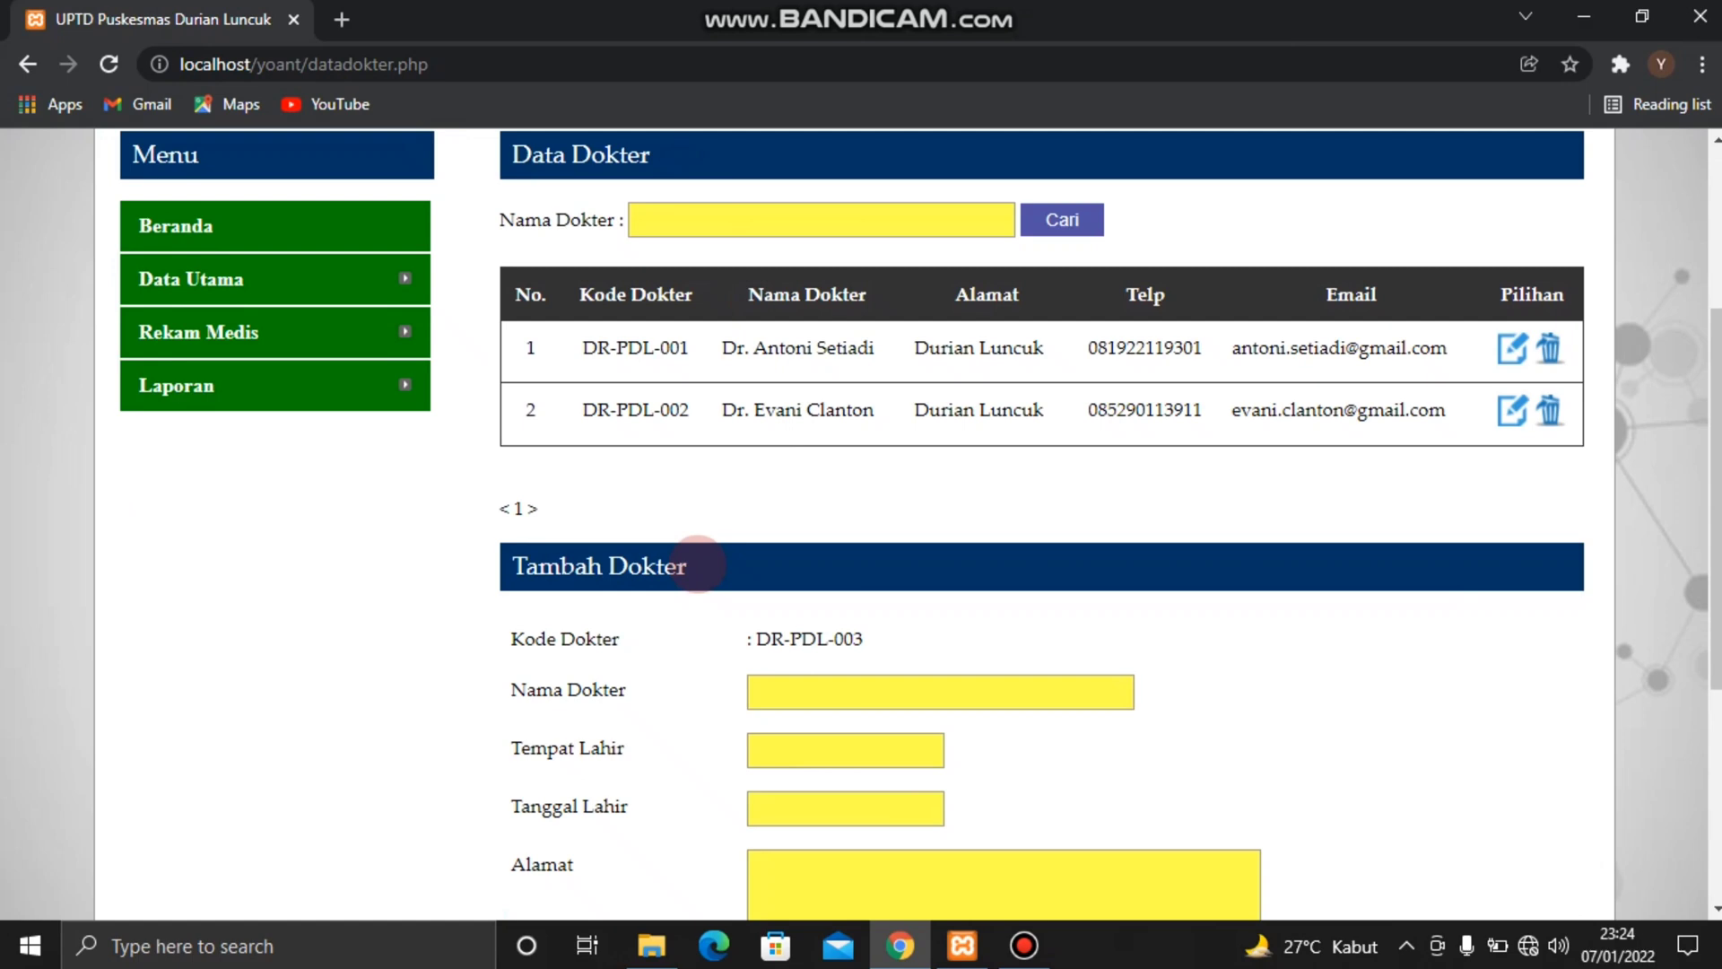
scroll(698, 563, down, 1)
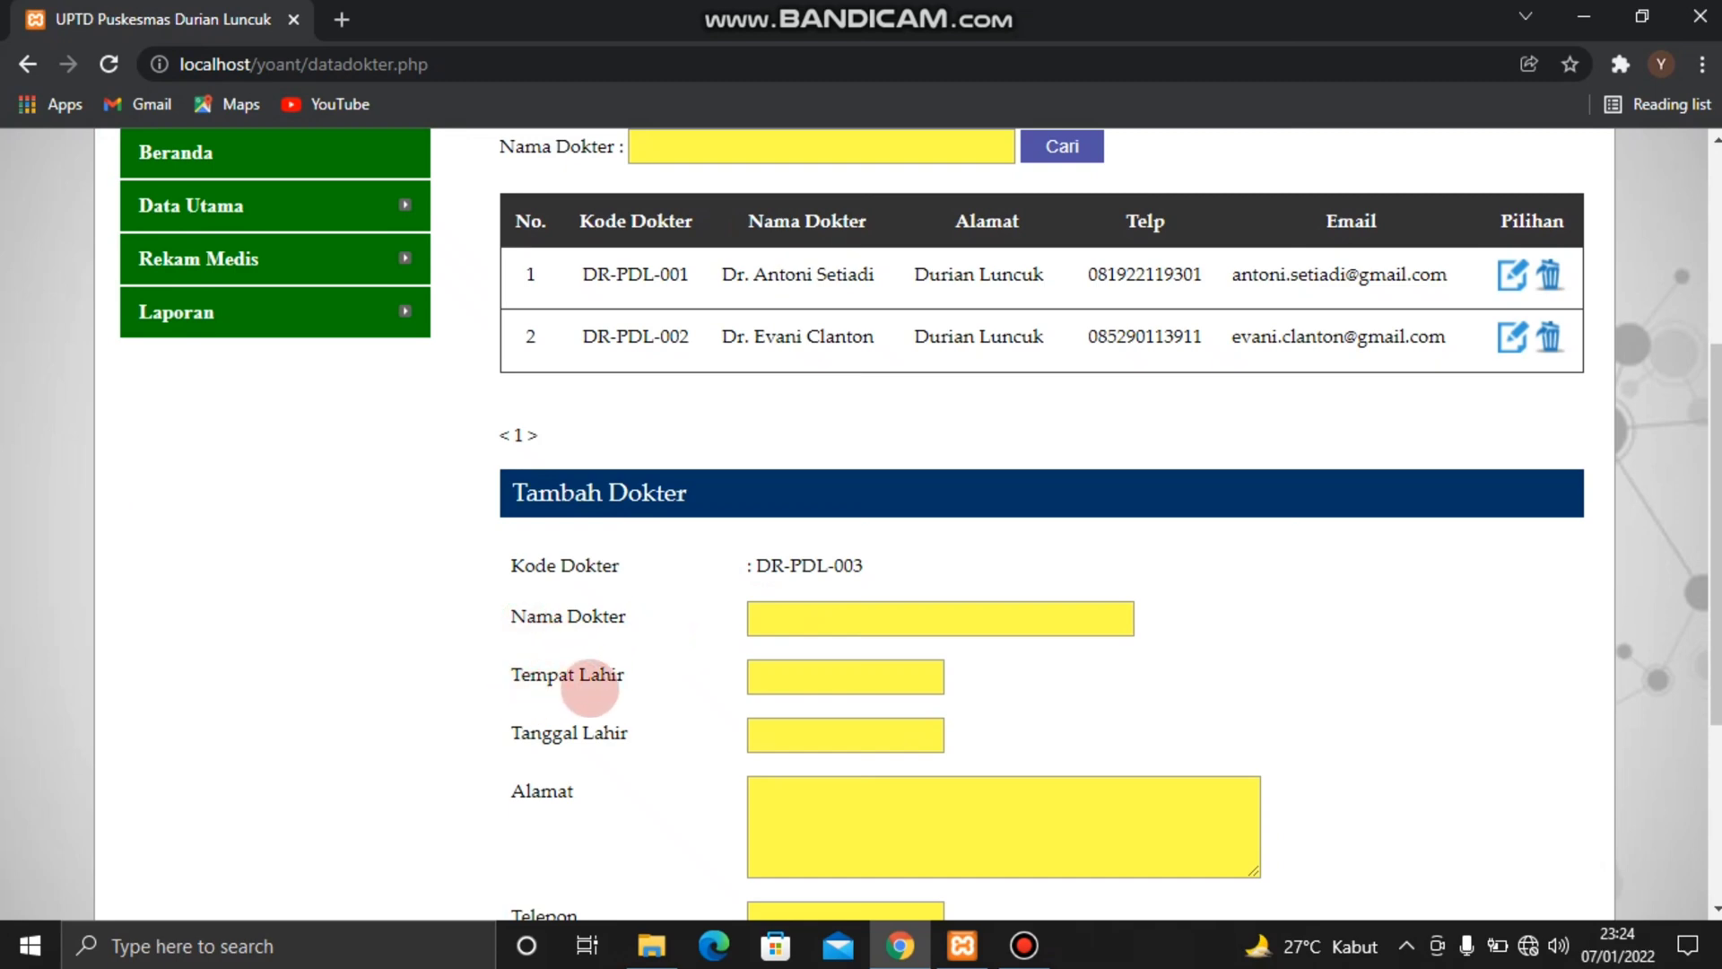
scroll(681, 801, down, 2)
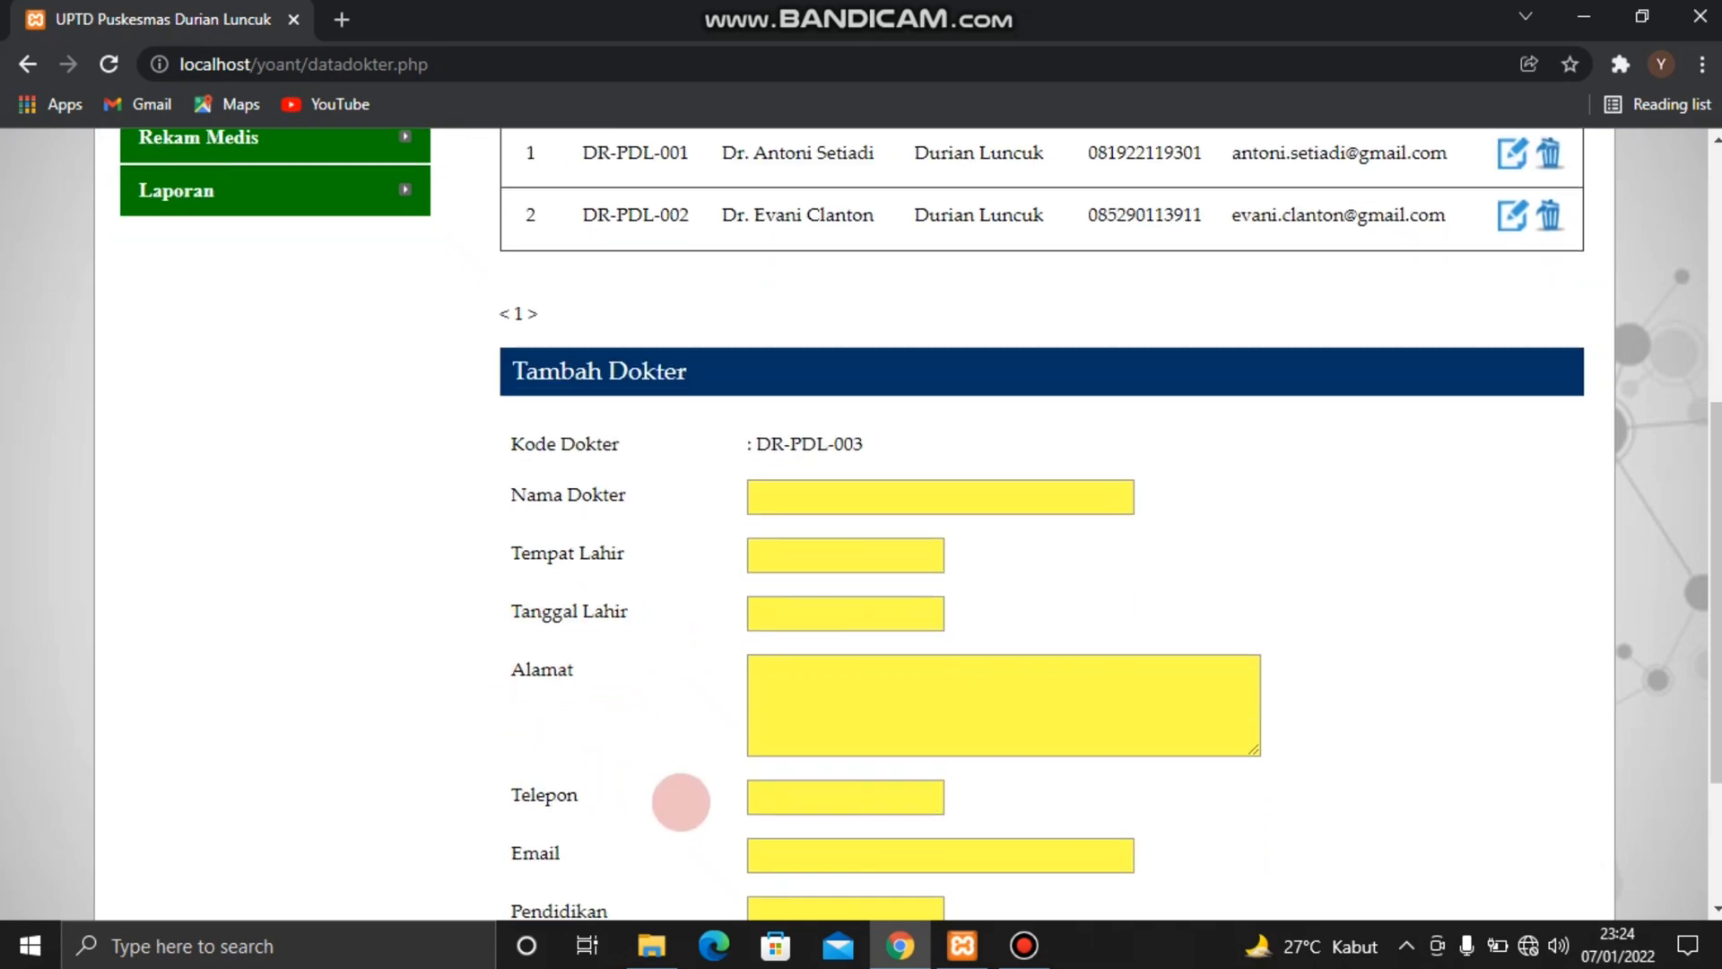
scroll(681, 801, down, 2)
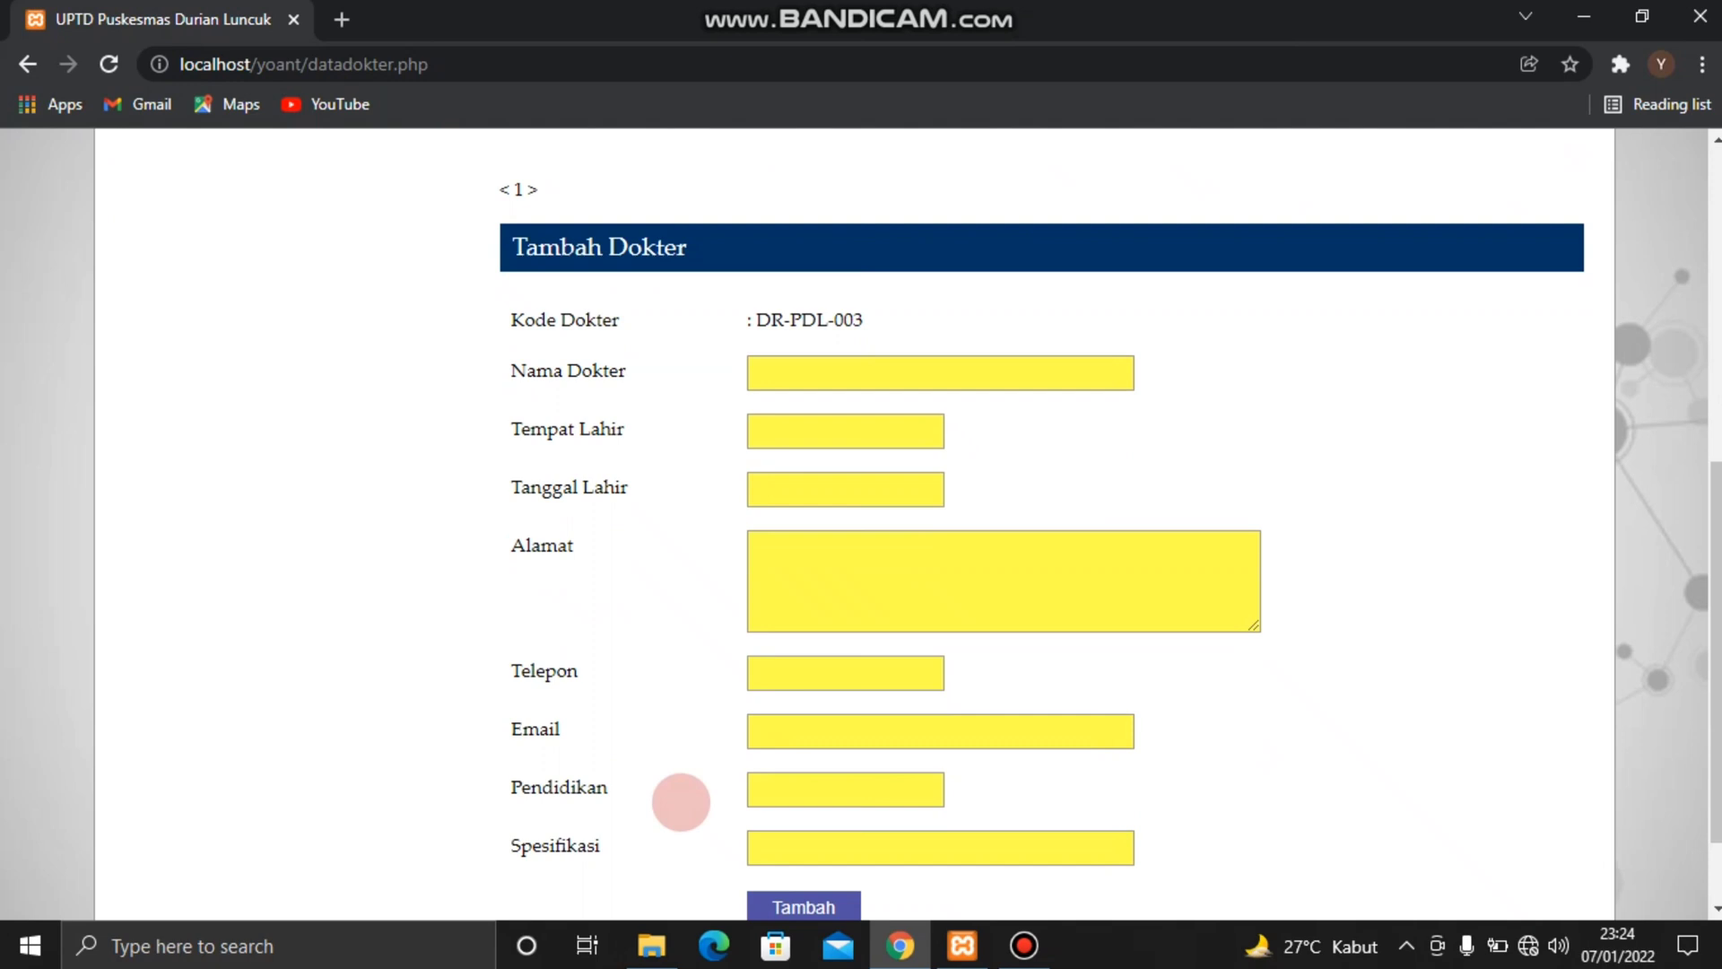
scroll(681, 801, down, 1)
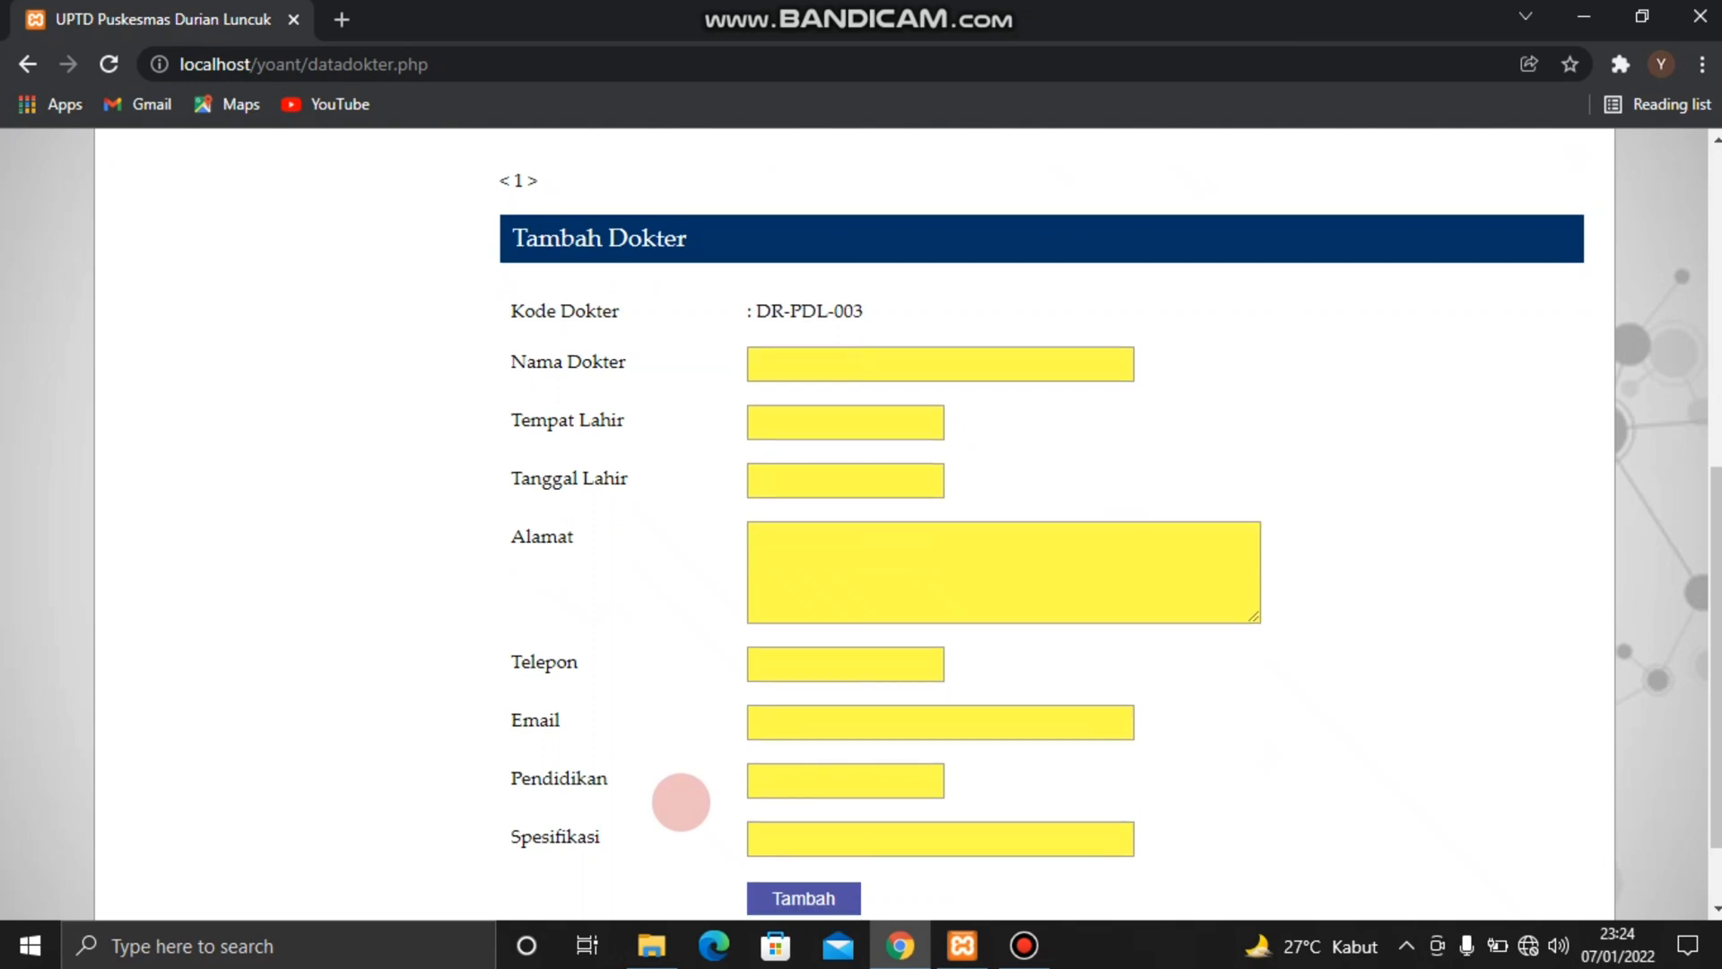
scroll(681, 801, down, 1)
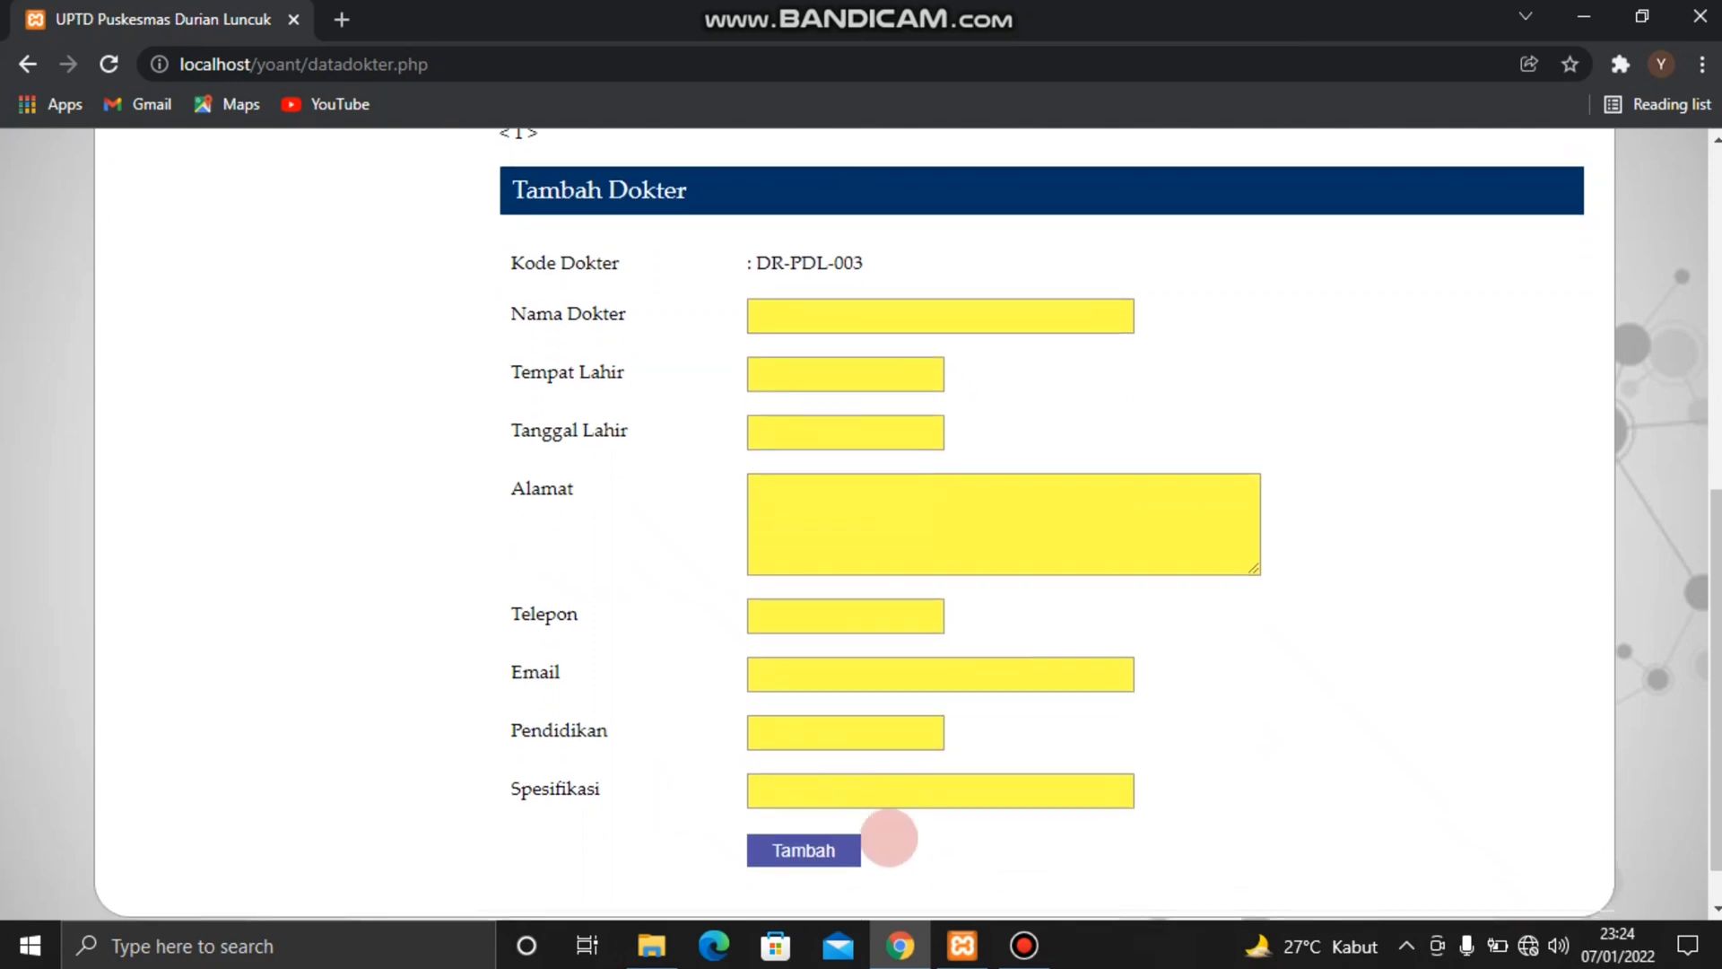
Open the Data Obat page and look over the medicine list with its prices and stock
scroll(908, 841, up, 7)
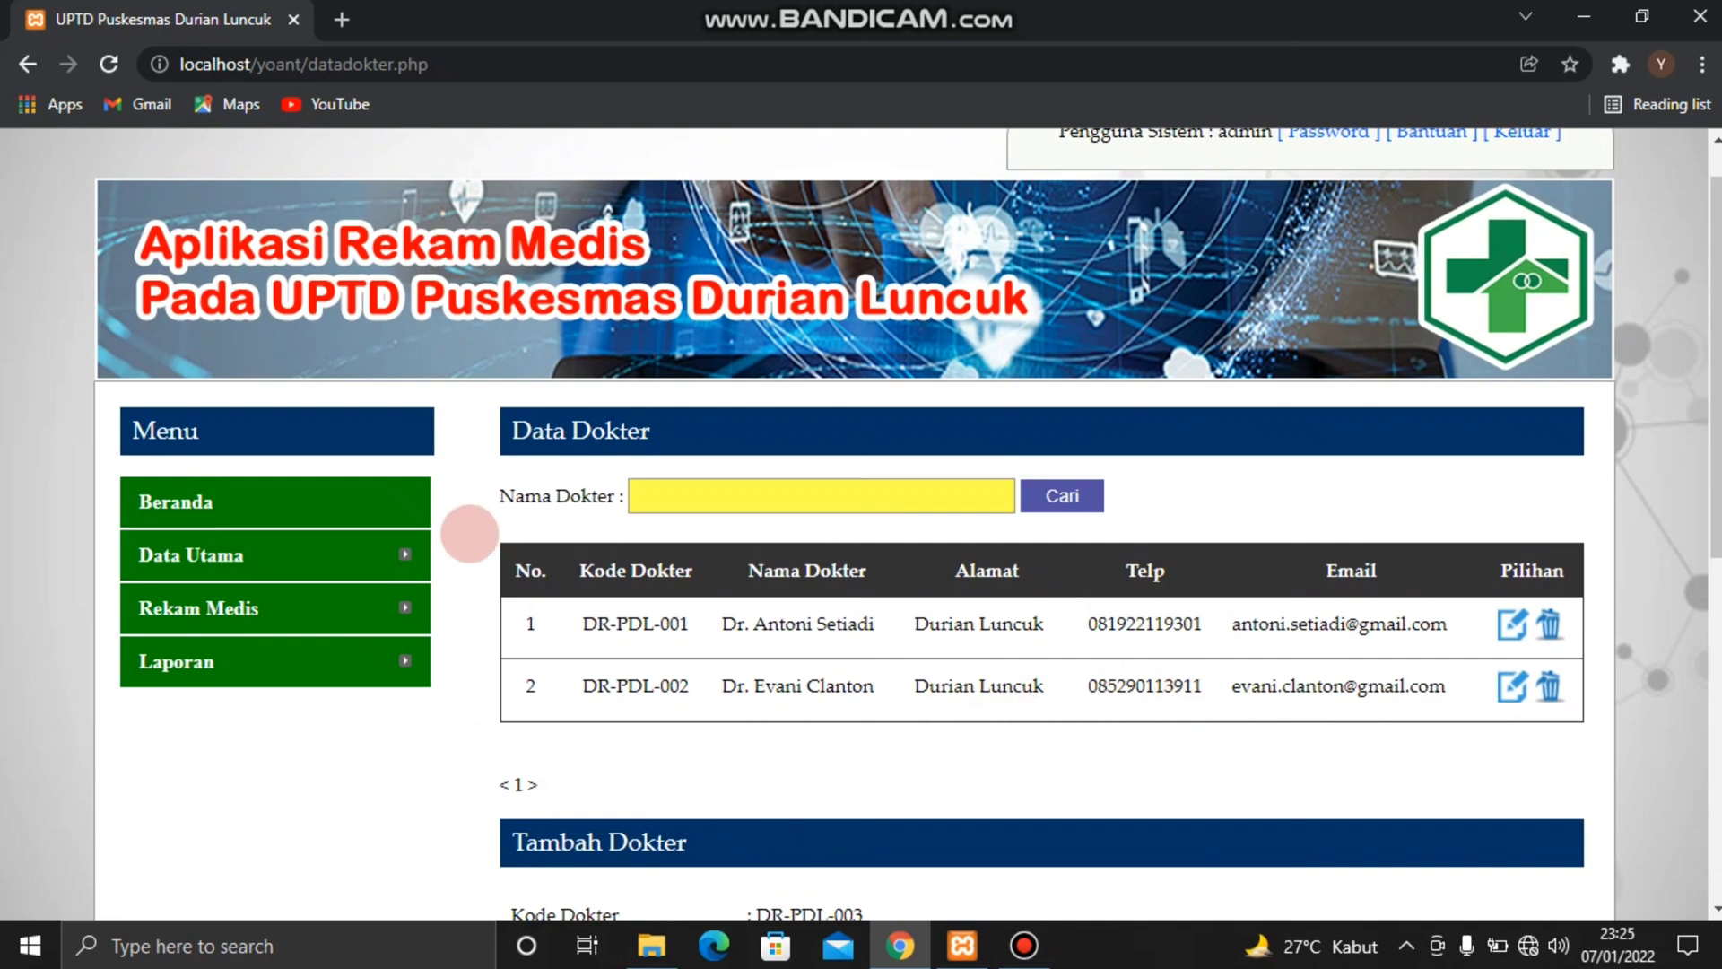
mouse_move(408, 555)
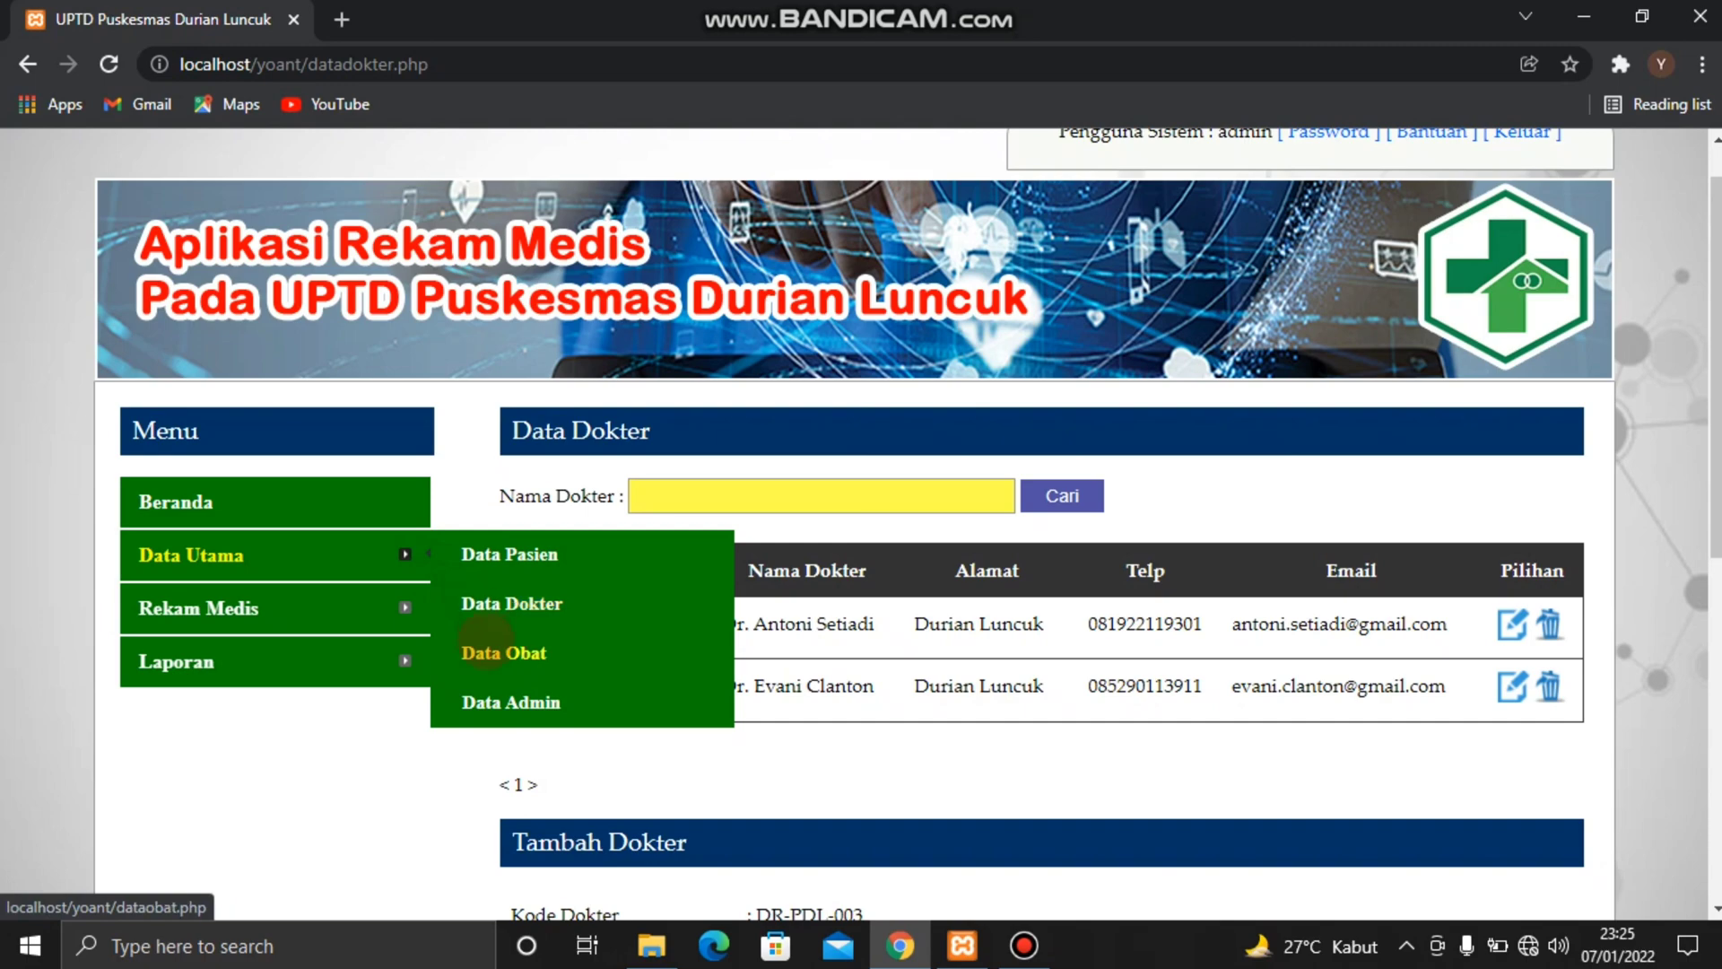
click(503, 653)
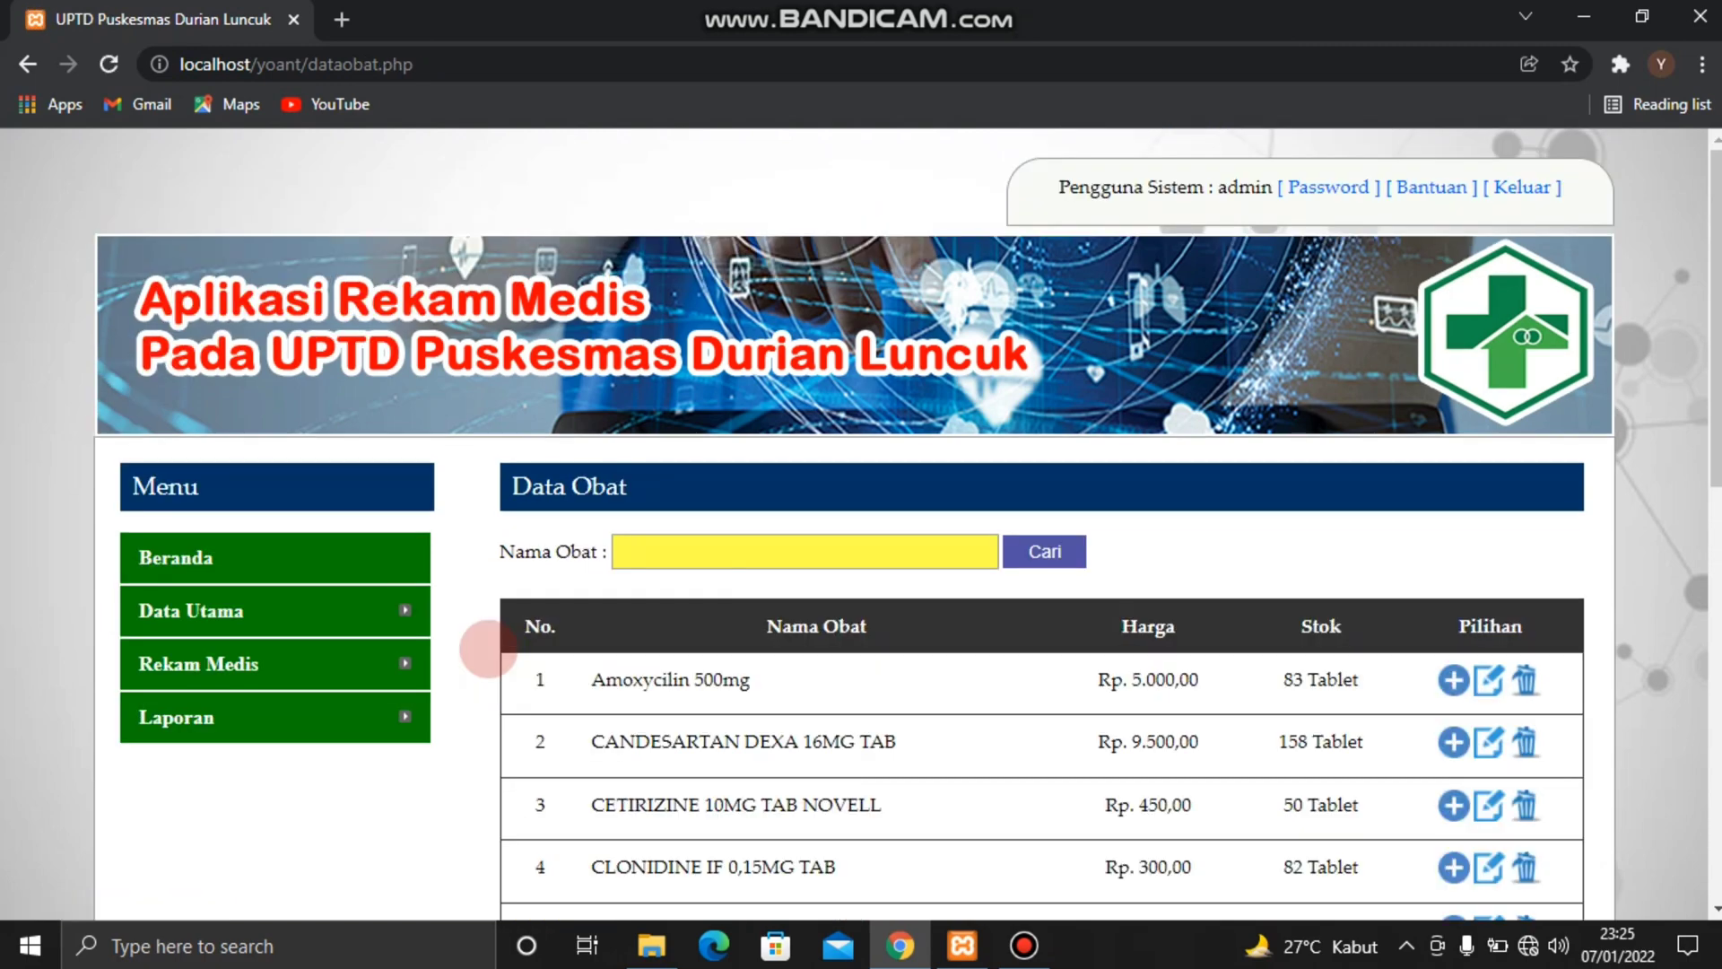
scroll(489, 647, down, 1)
scroll(489, 647, down, 1)
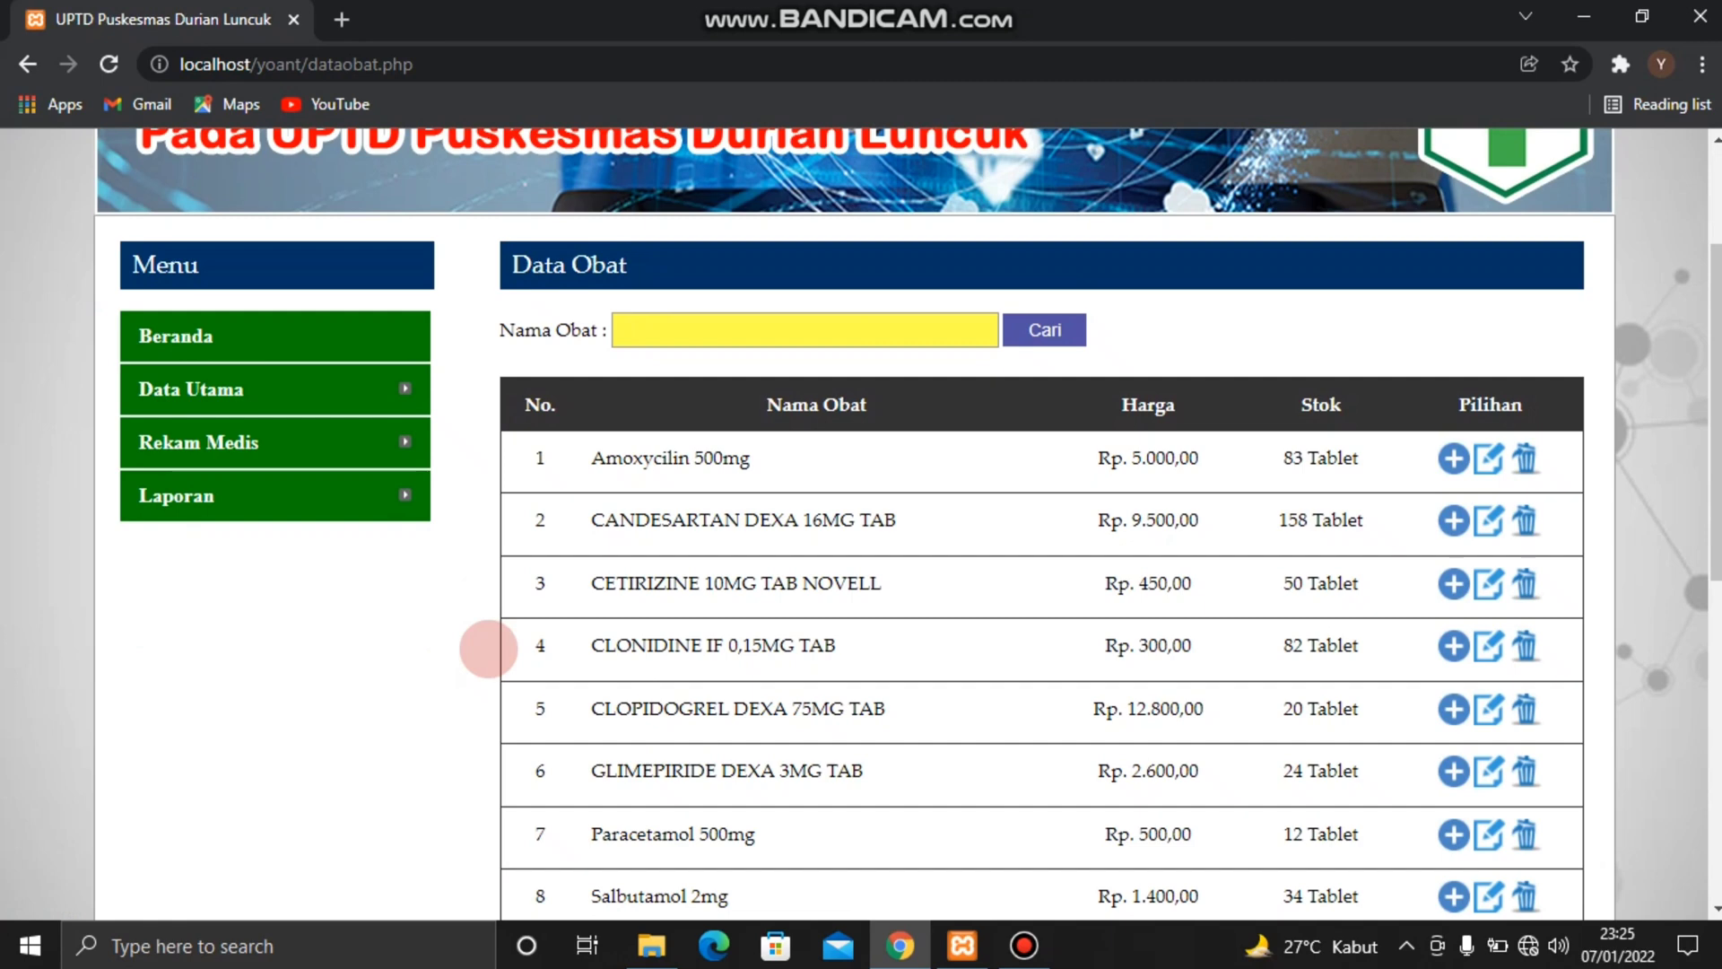
In the Tambah Obat form, enter the medicine name Ibuprofen 400mg and the price 6000
scroll(489, 648, down, 4)
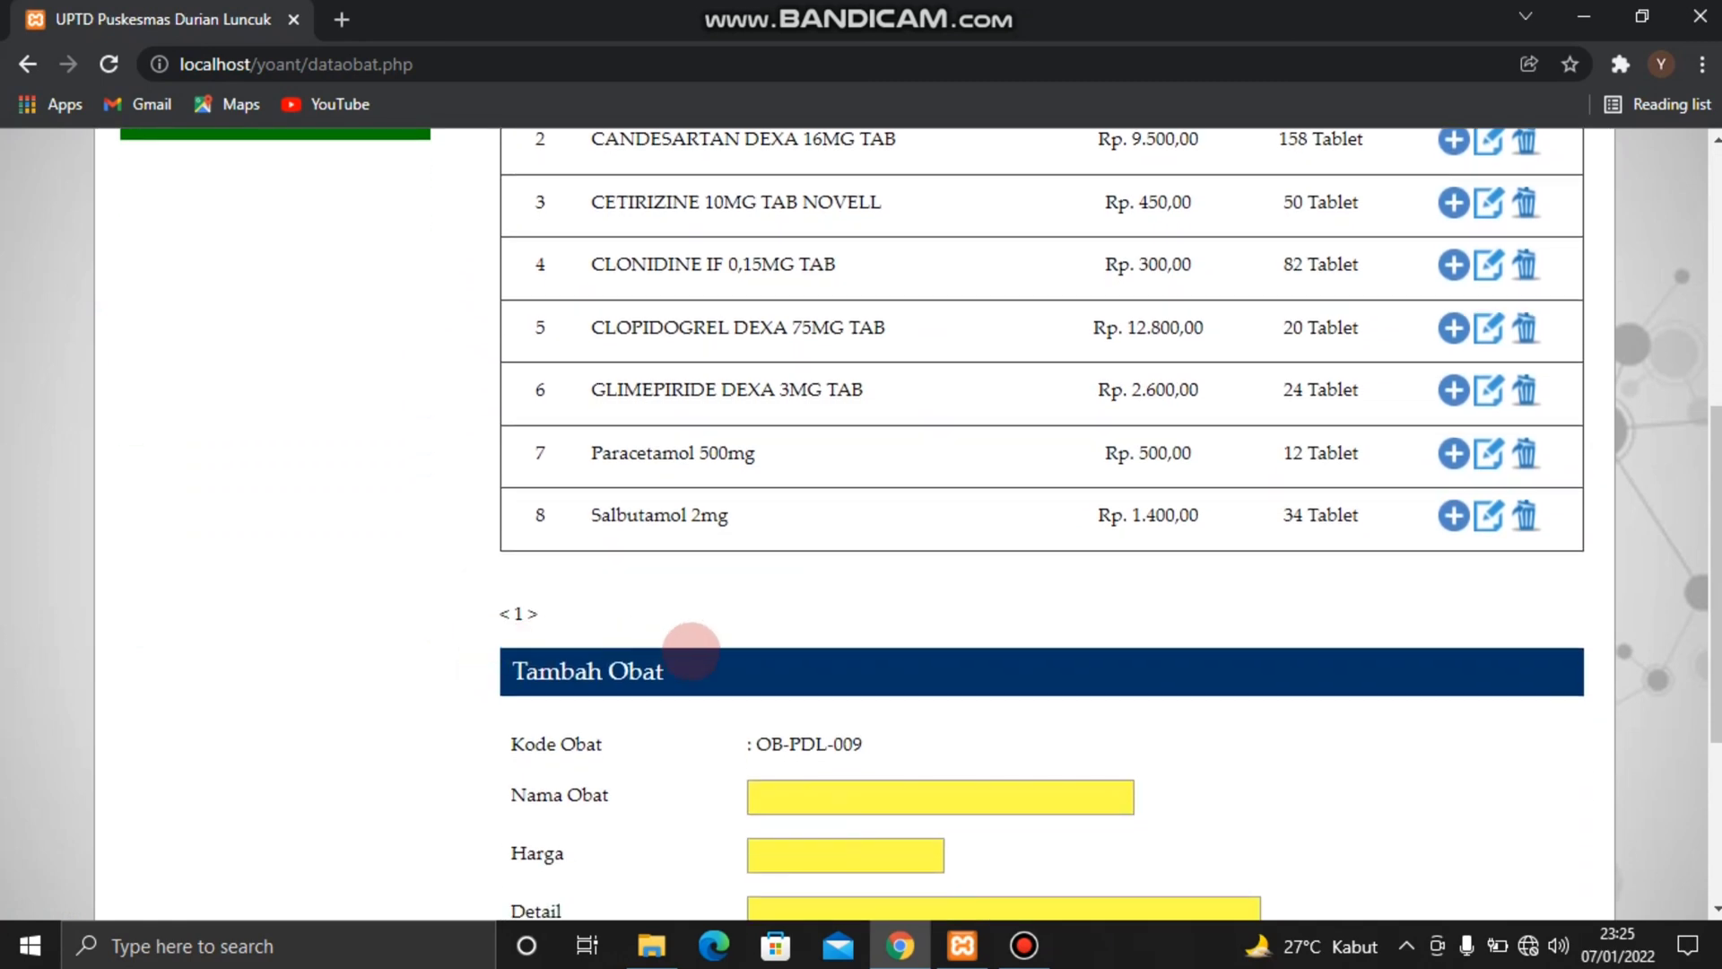
scroll(690, 651, down, 2)
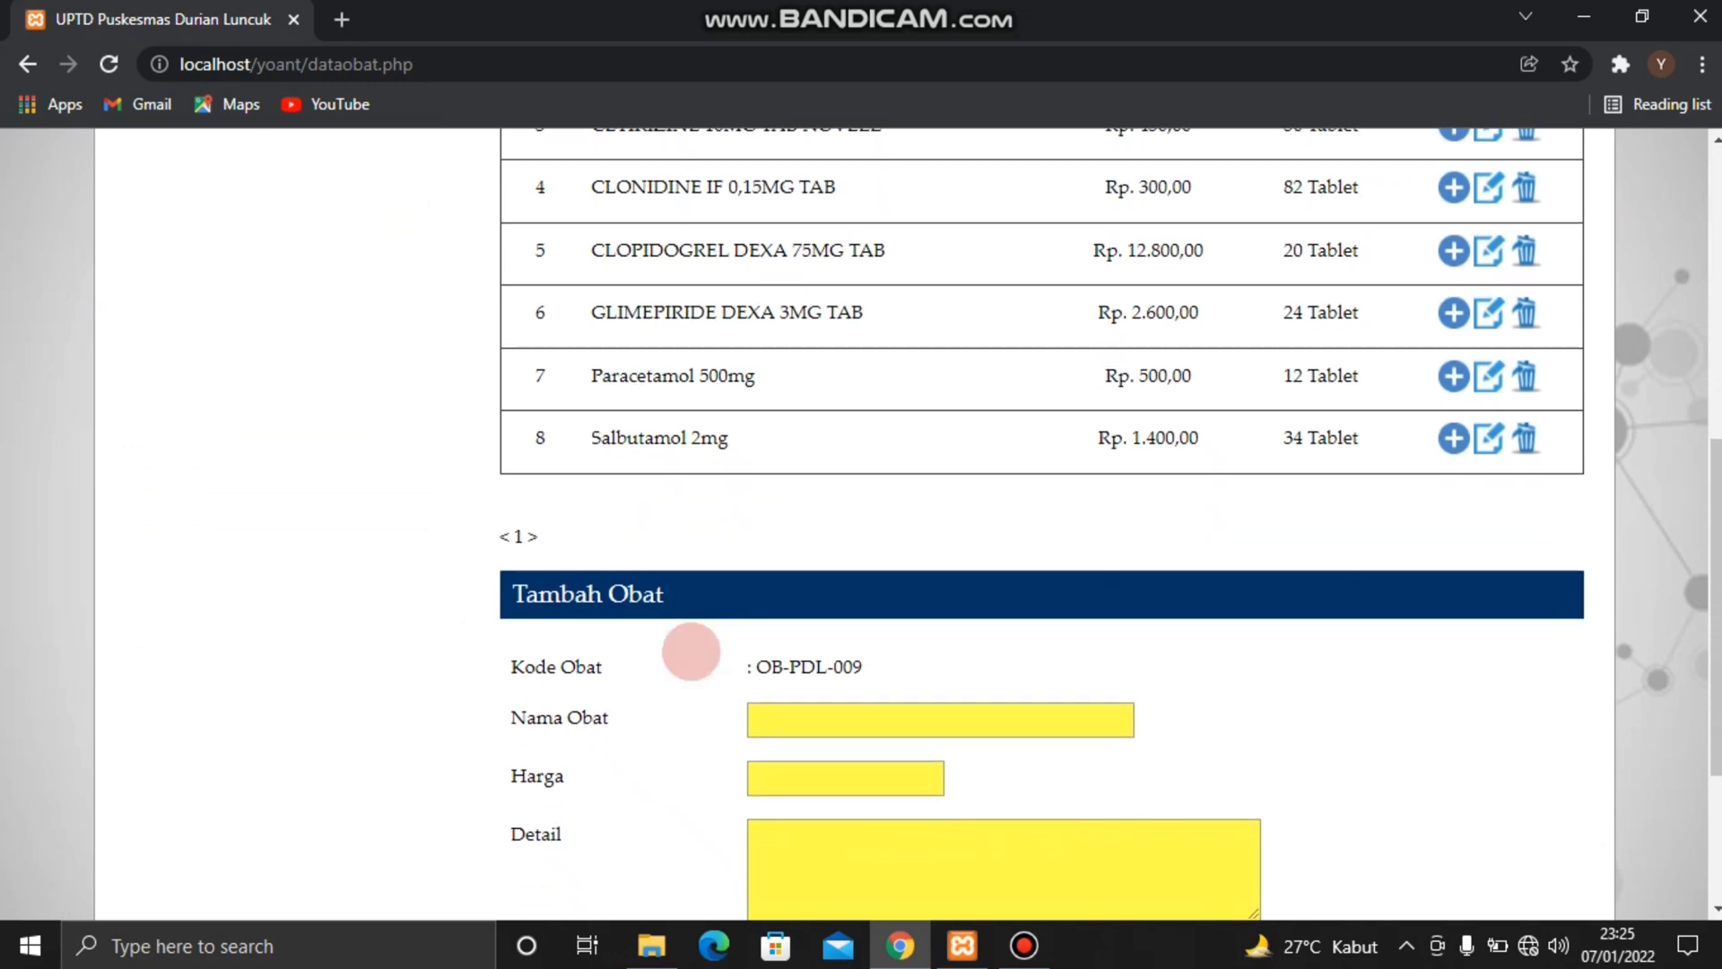
scroll(690, 651, down, 1)
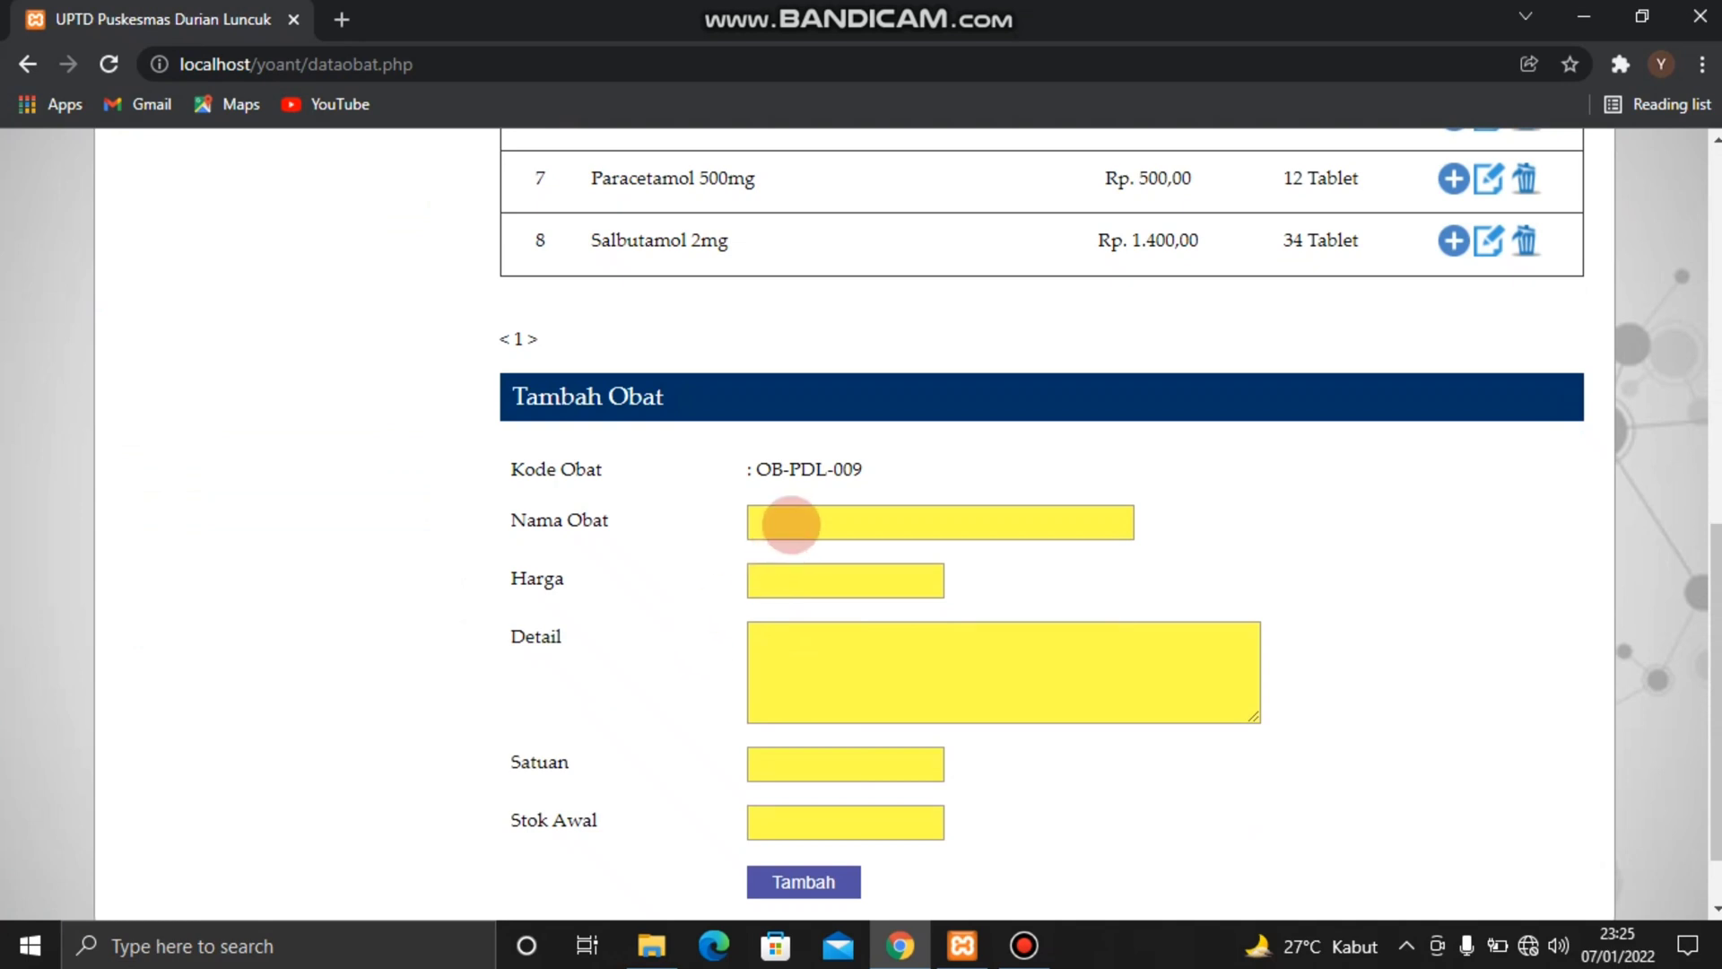
click(790, 524)
text(Ib)
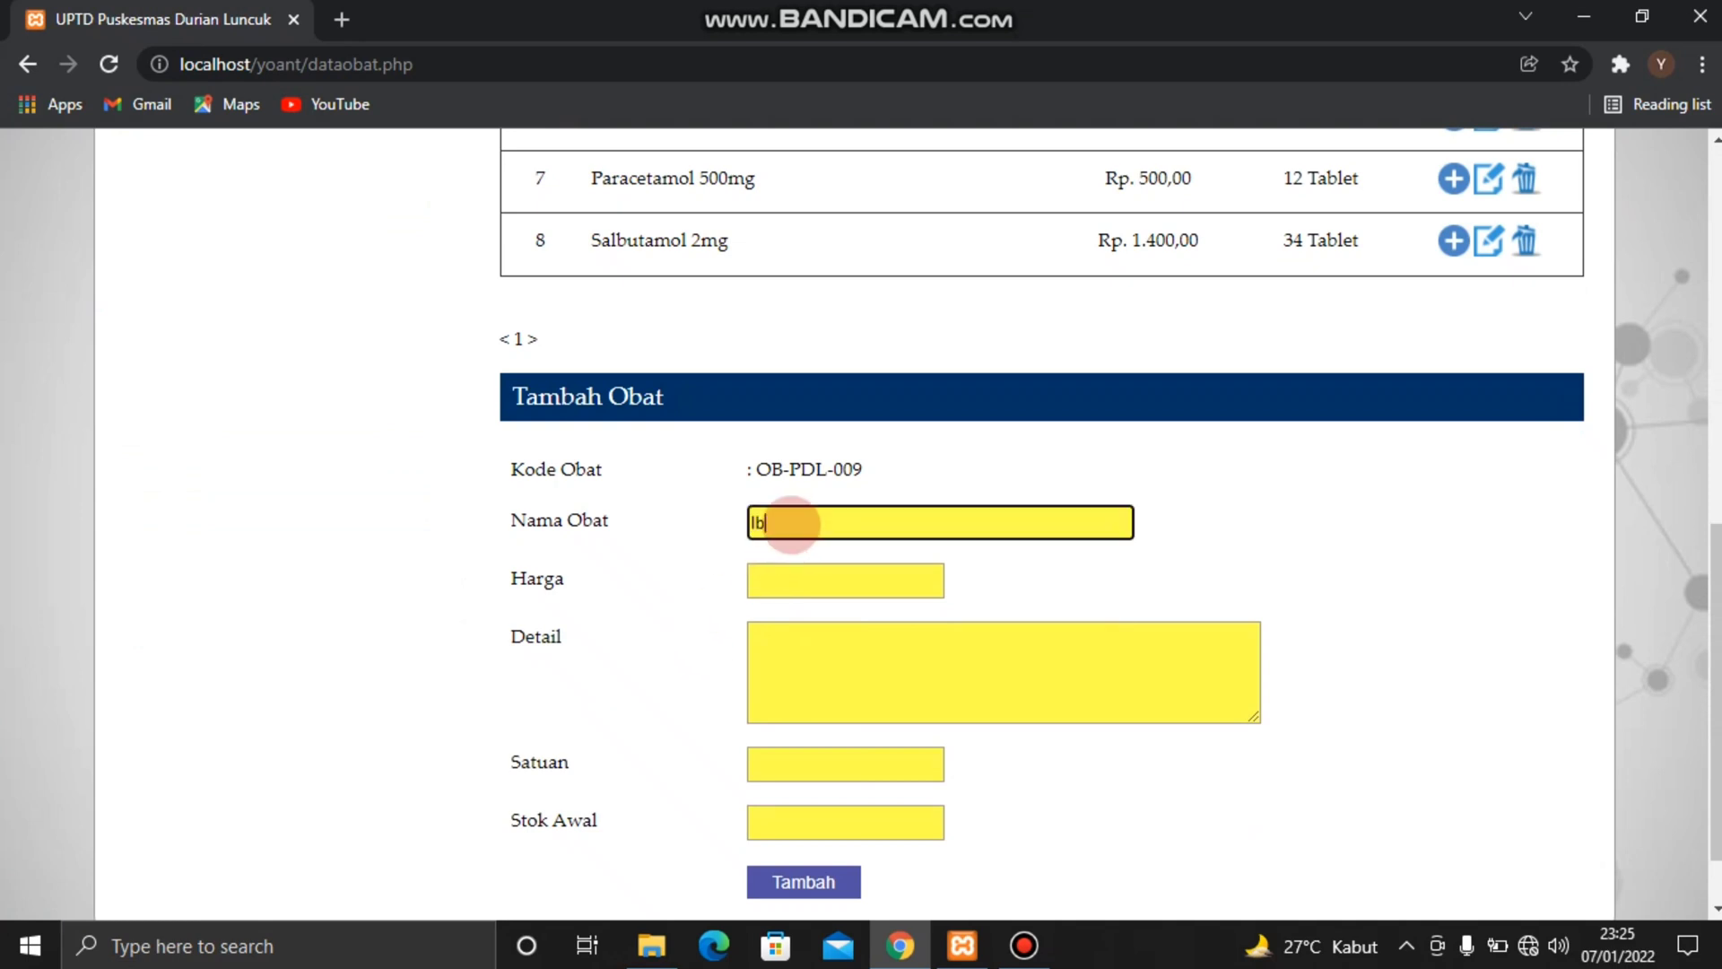
text(uprofen 400mg)
click(788, 578)
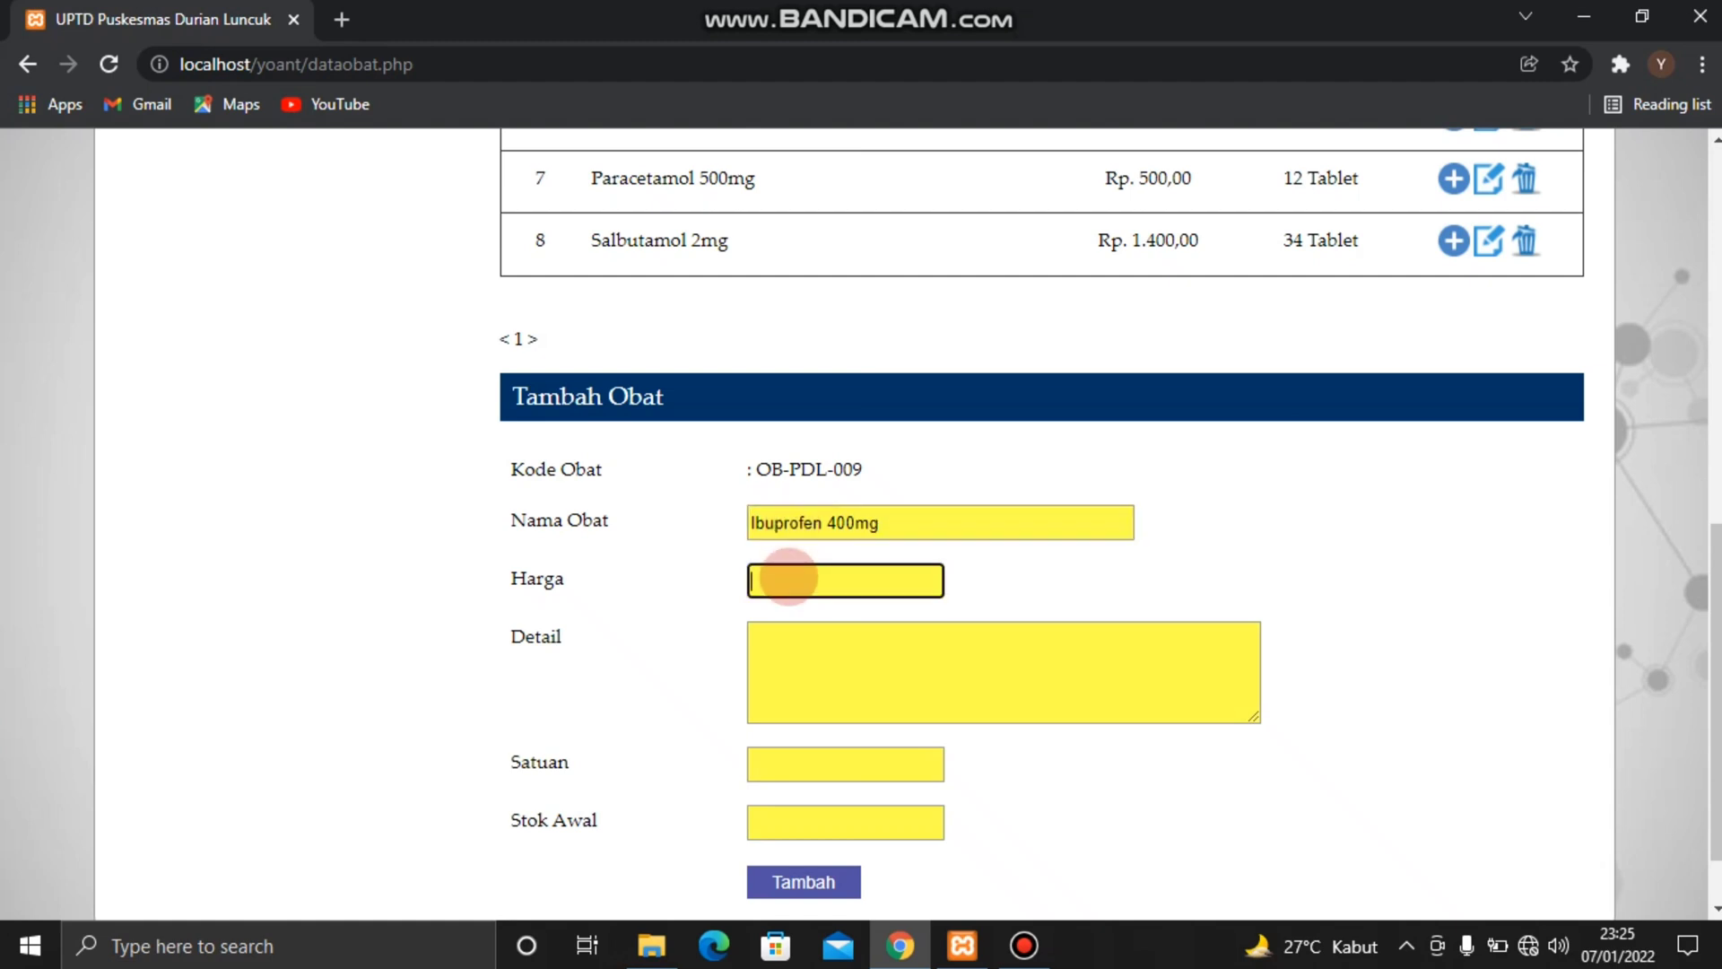
text(6000)
Fill in the medicine's Detail as "Untuk menyembuhkan radang tenggorokan"
click(780, 643)
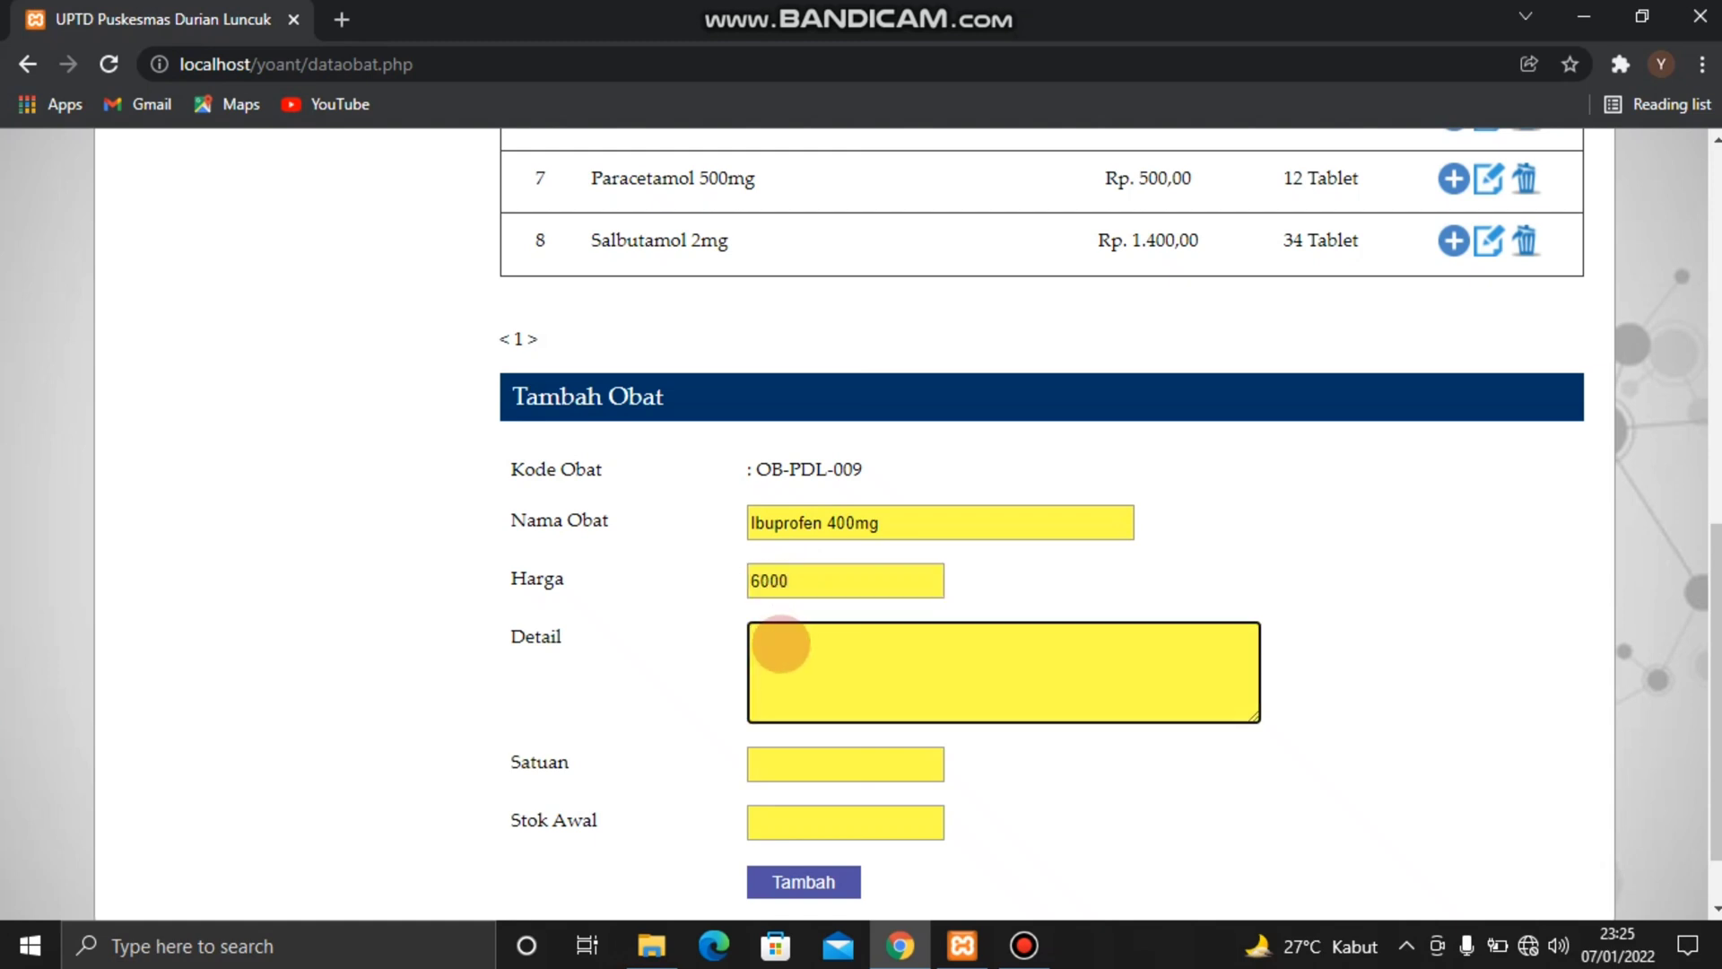
text(Untuk menyembuhkan radang )
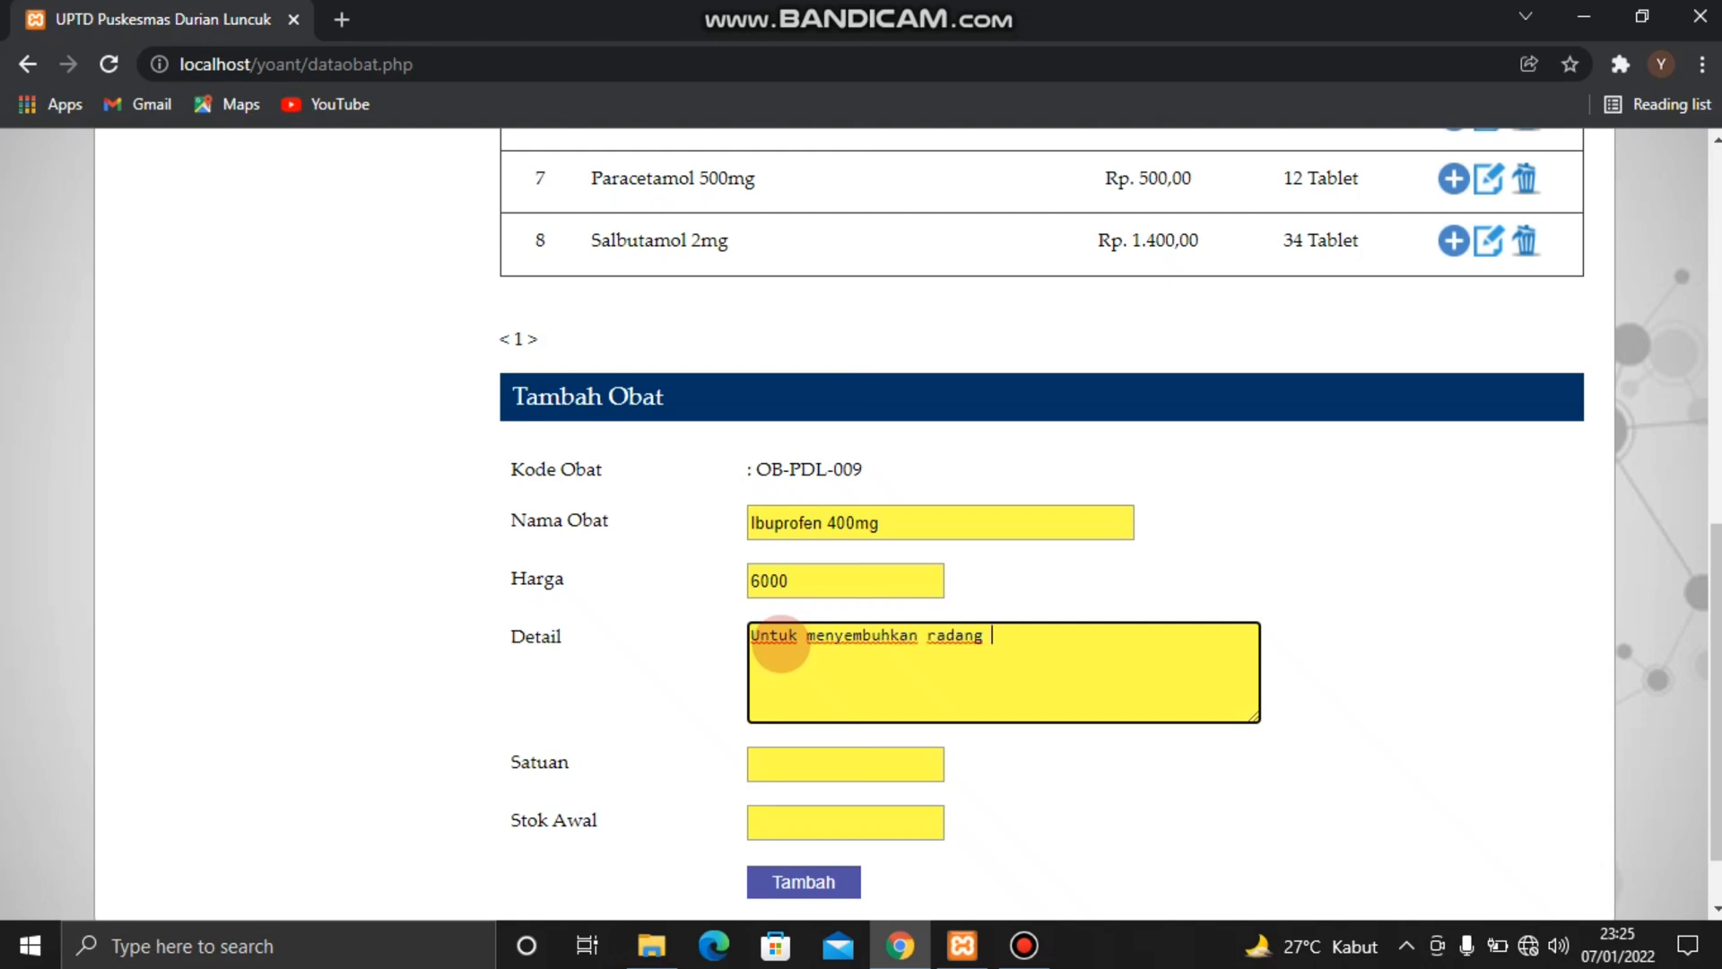
text(tenggorokan)
Set Satuan to Tablet and Stok Awal to 50, and add the medicine to the list
click(755, 766)
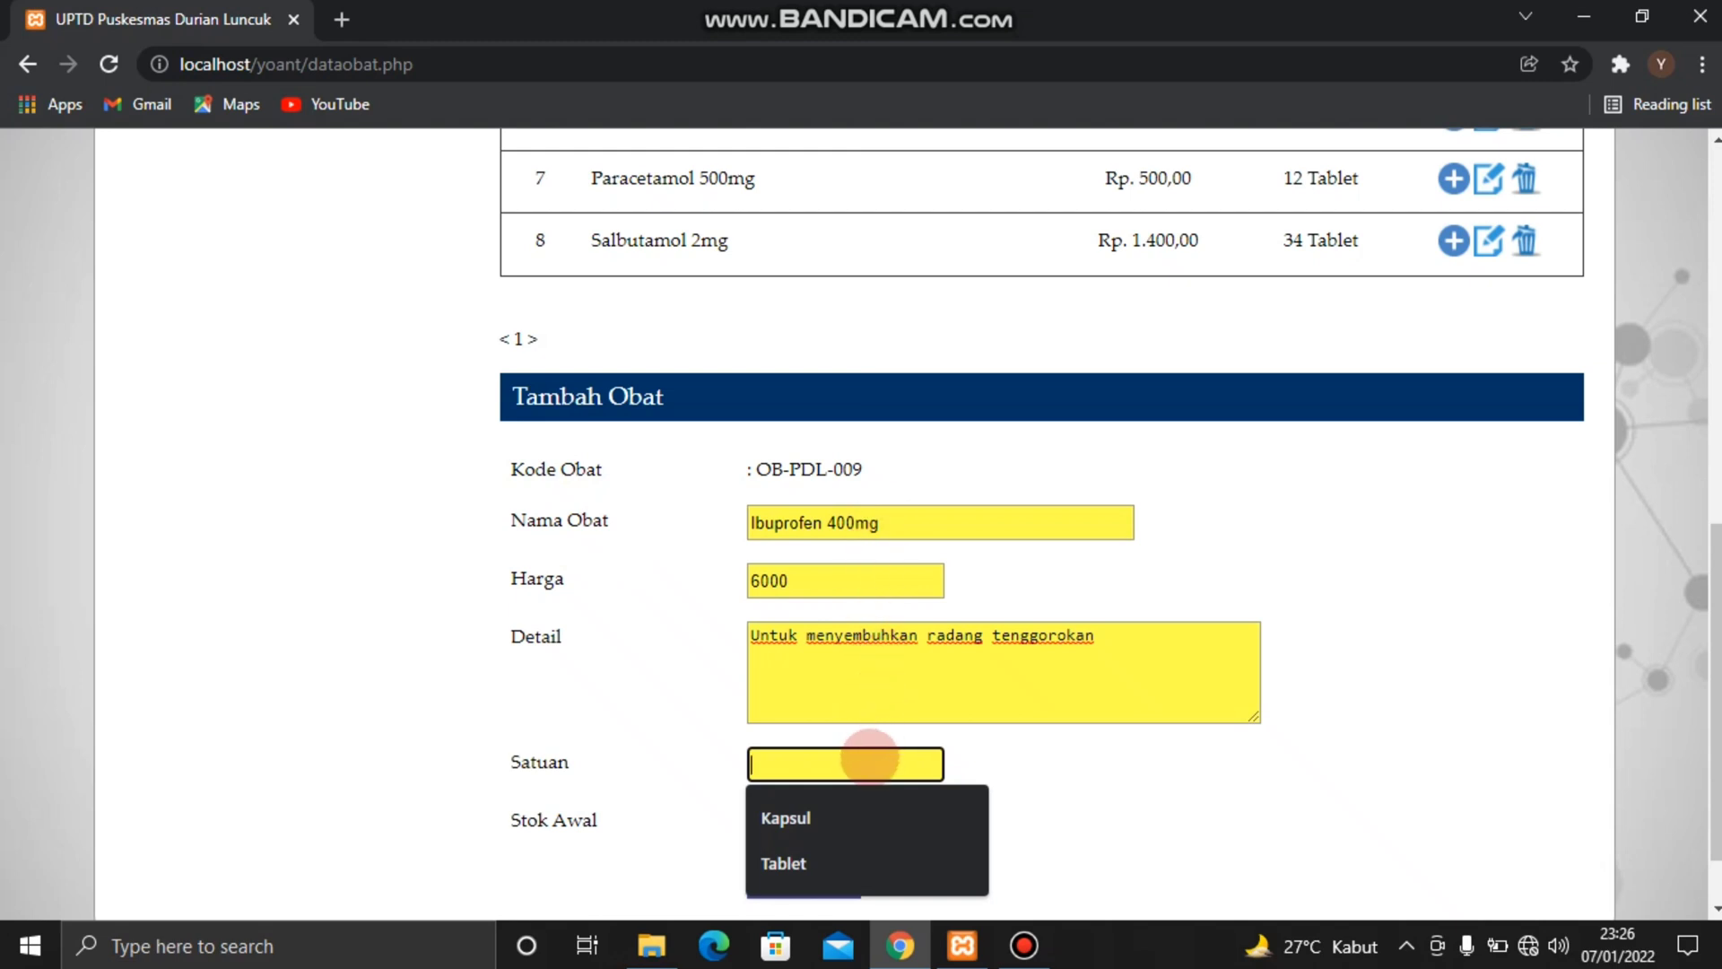
click(810, 857)
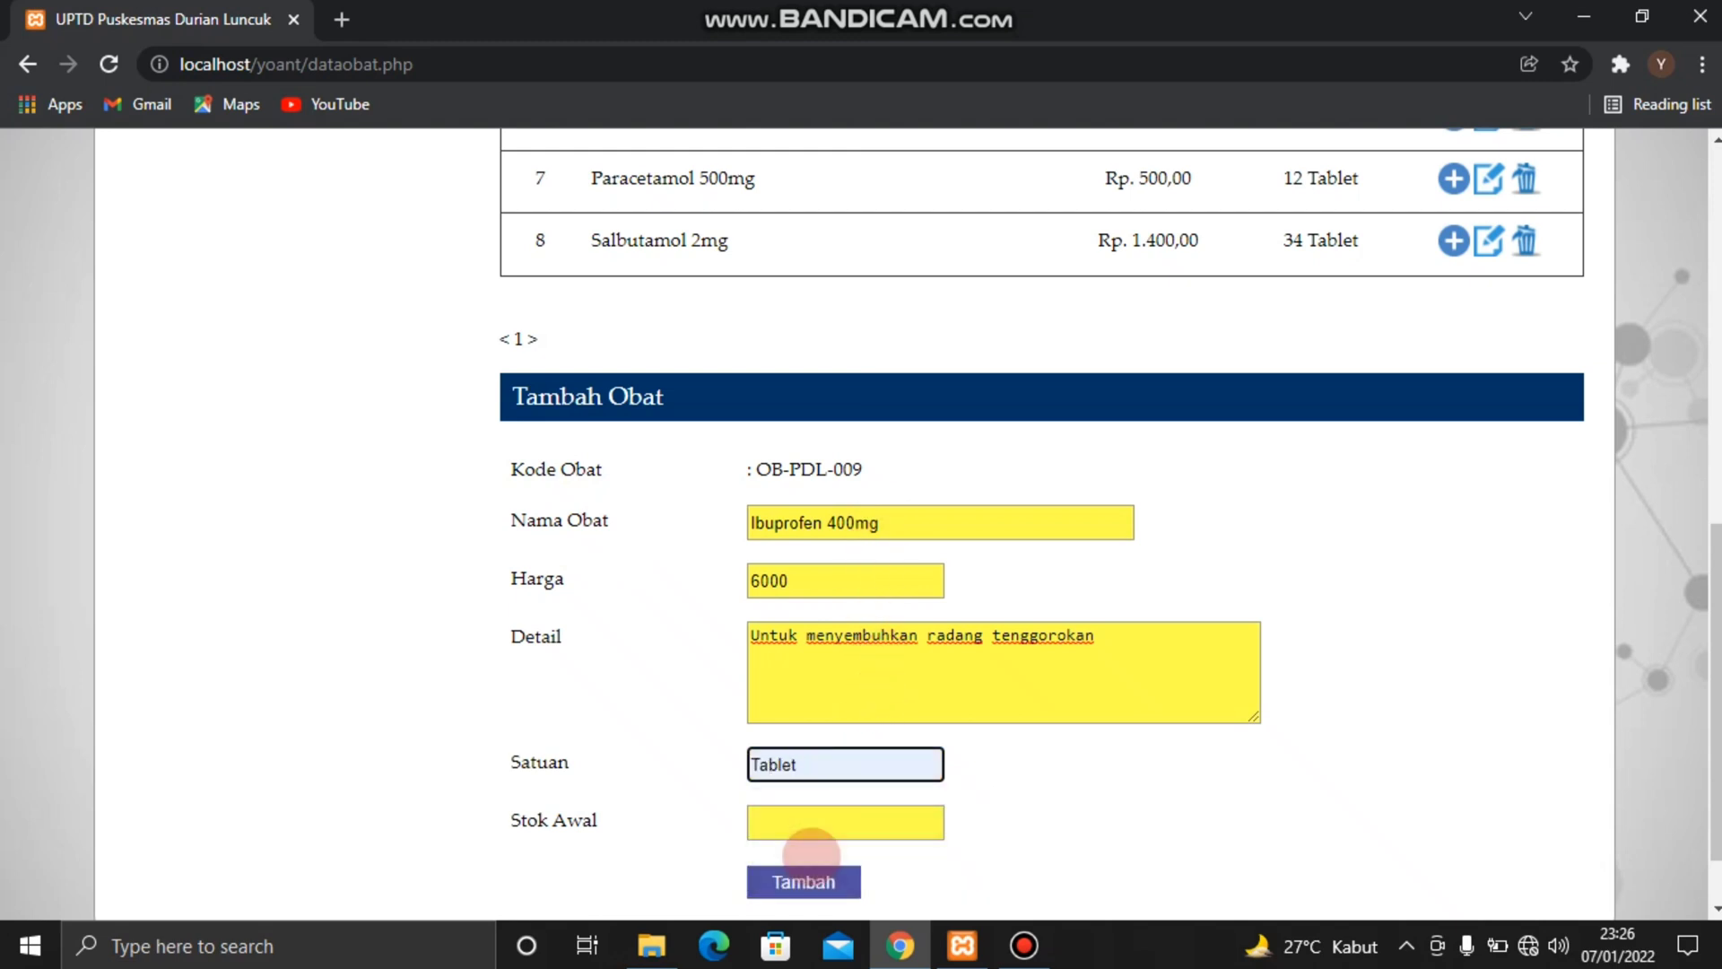
click(779, 820)
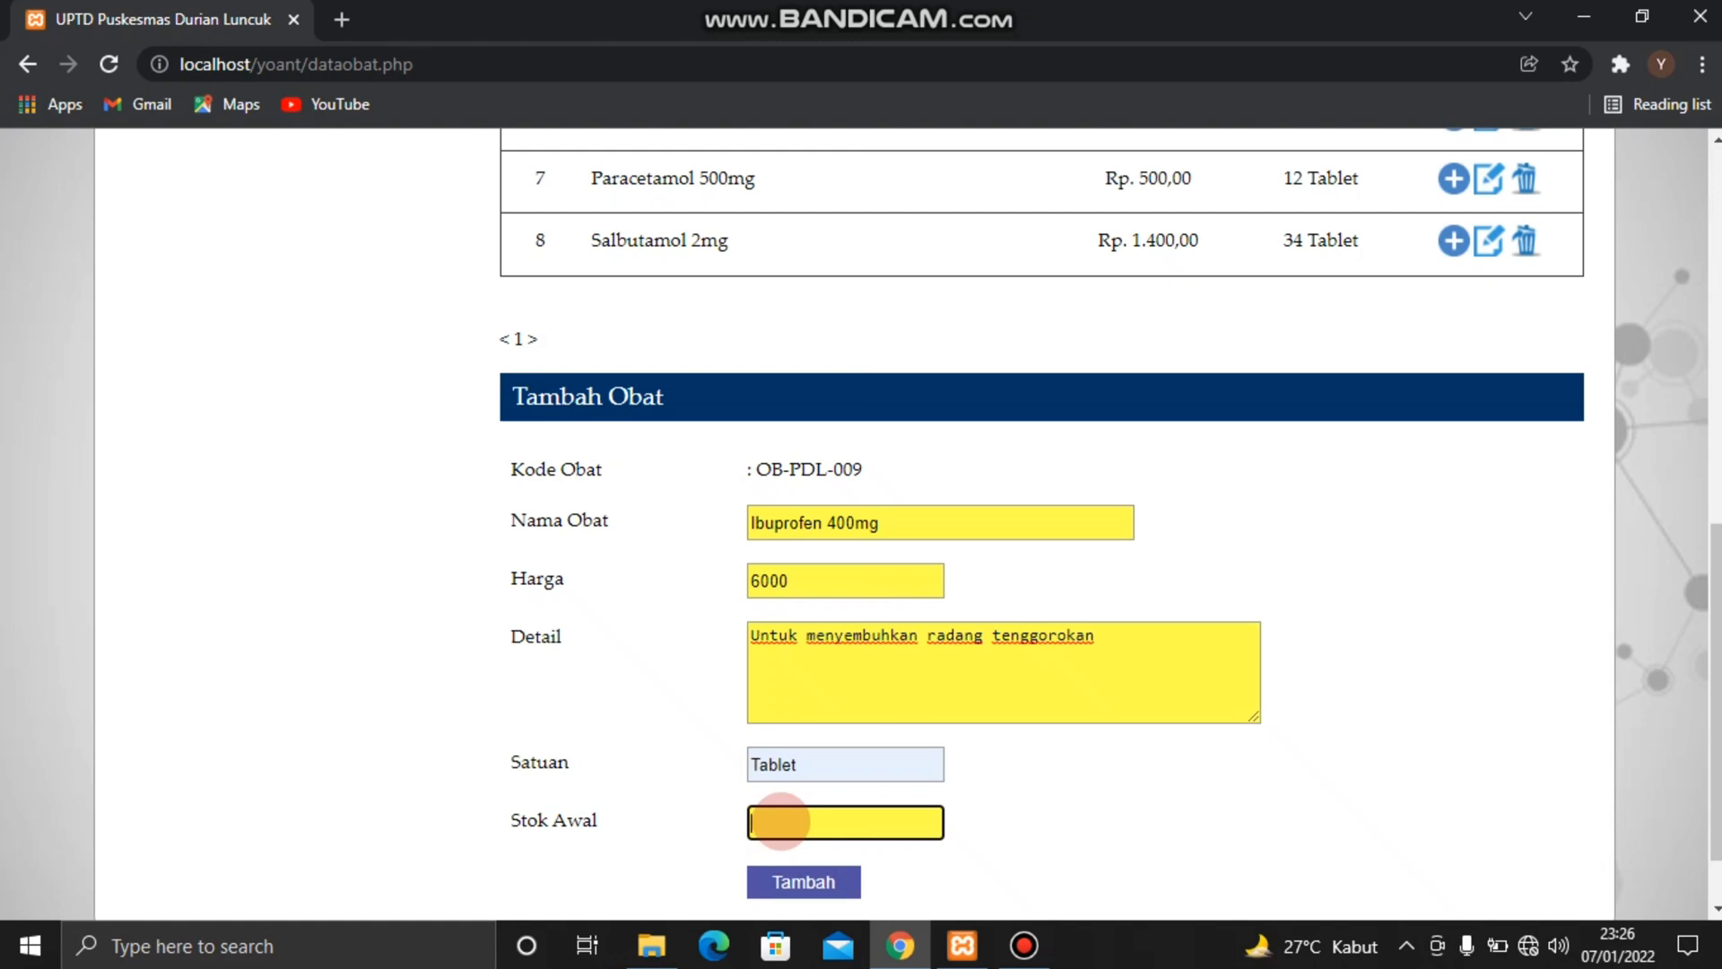
text(50)
scroll(781, 821, down, 1)
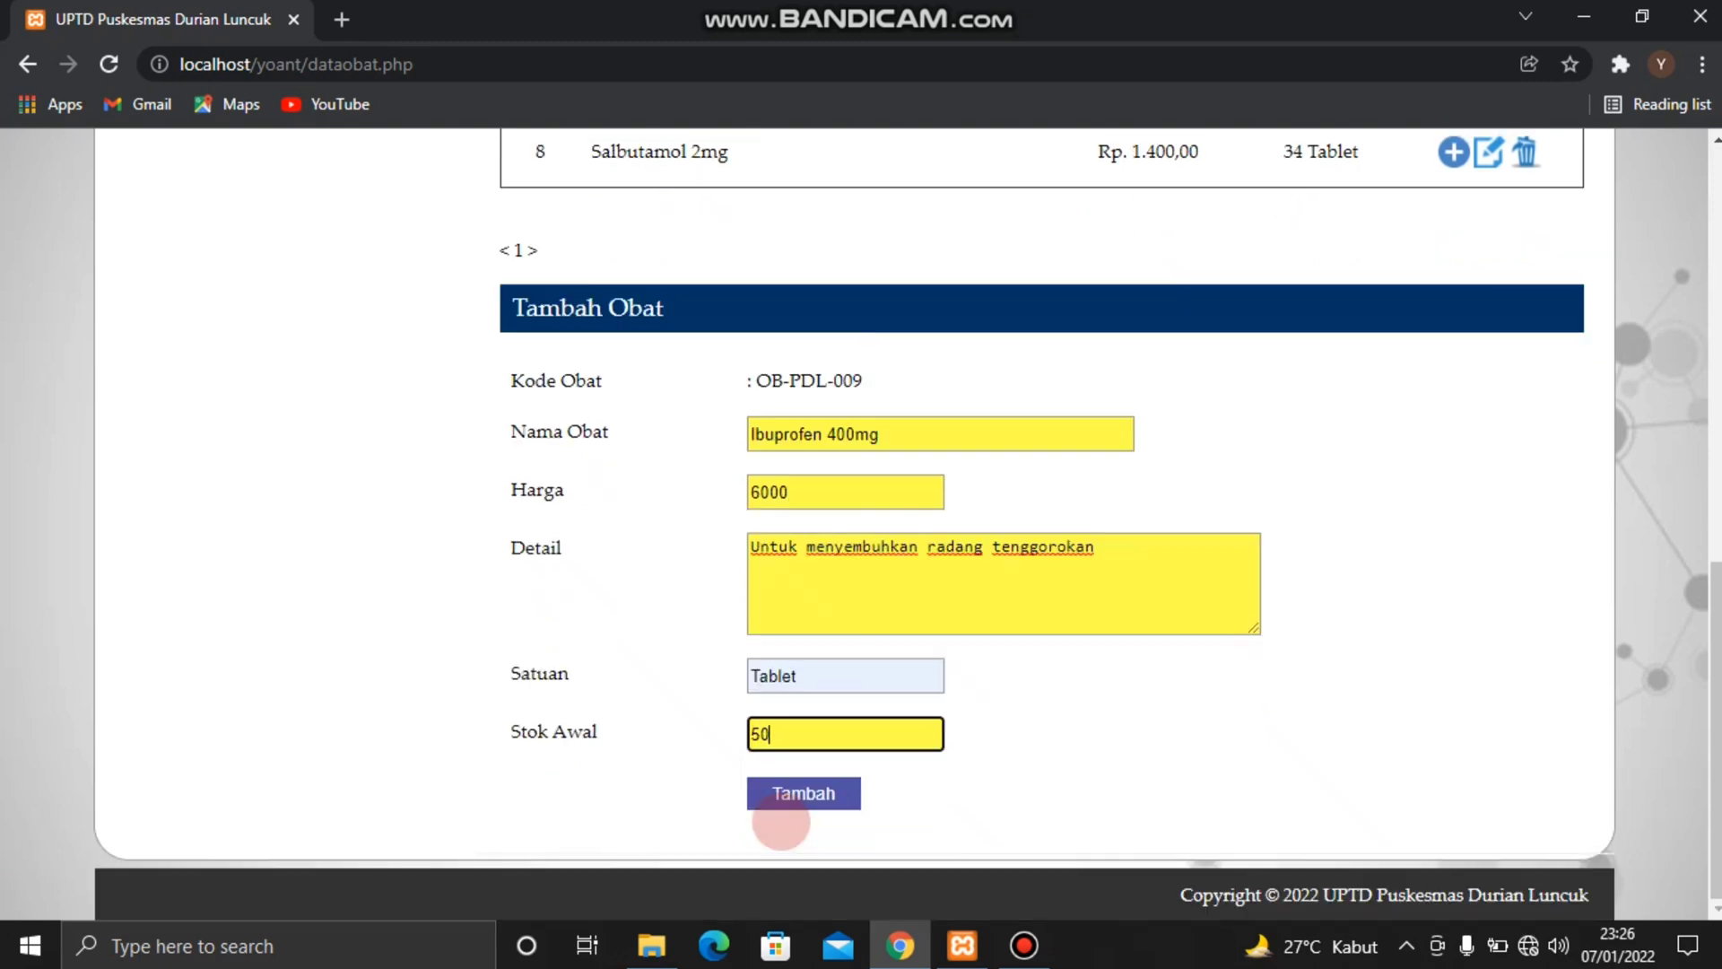
click(789, 793)
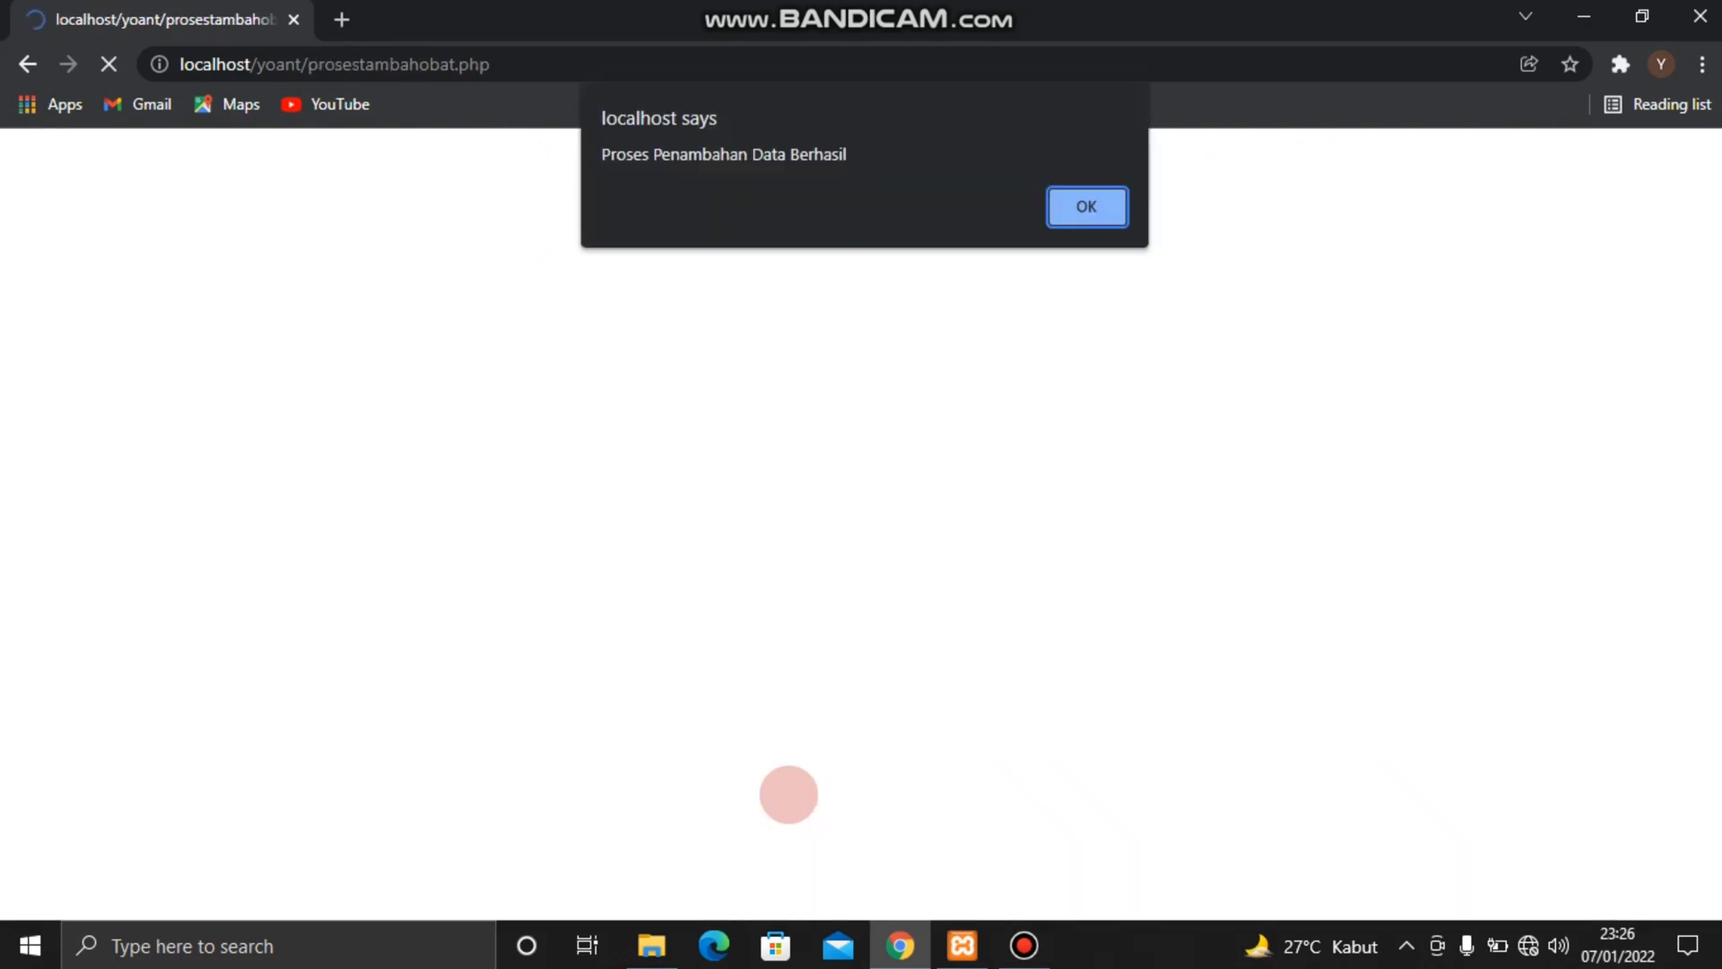
key(Return)
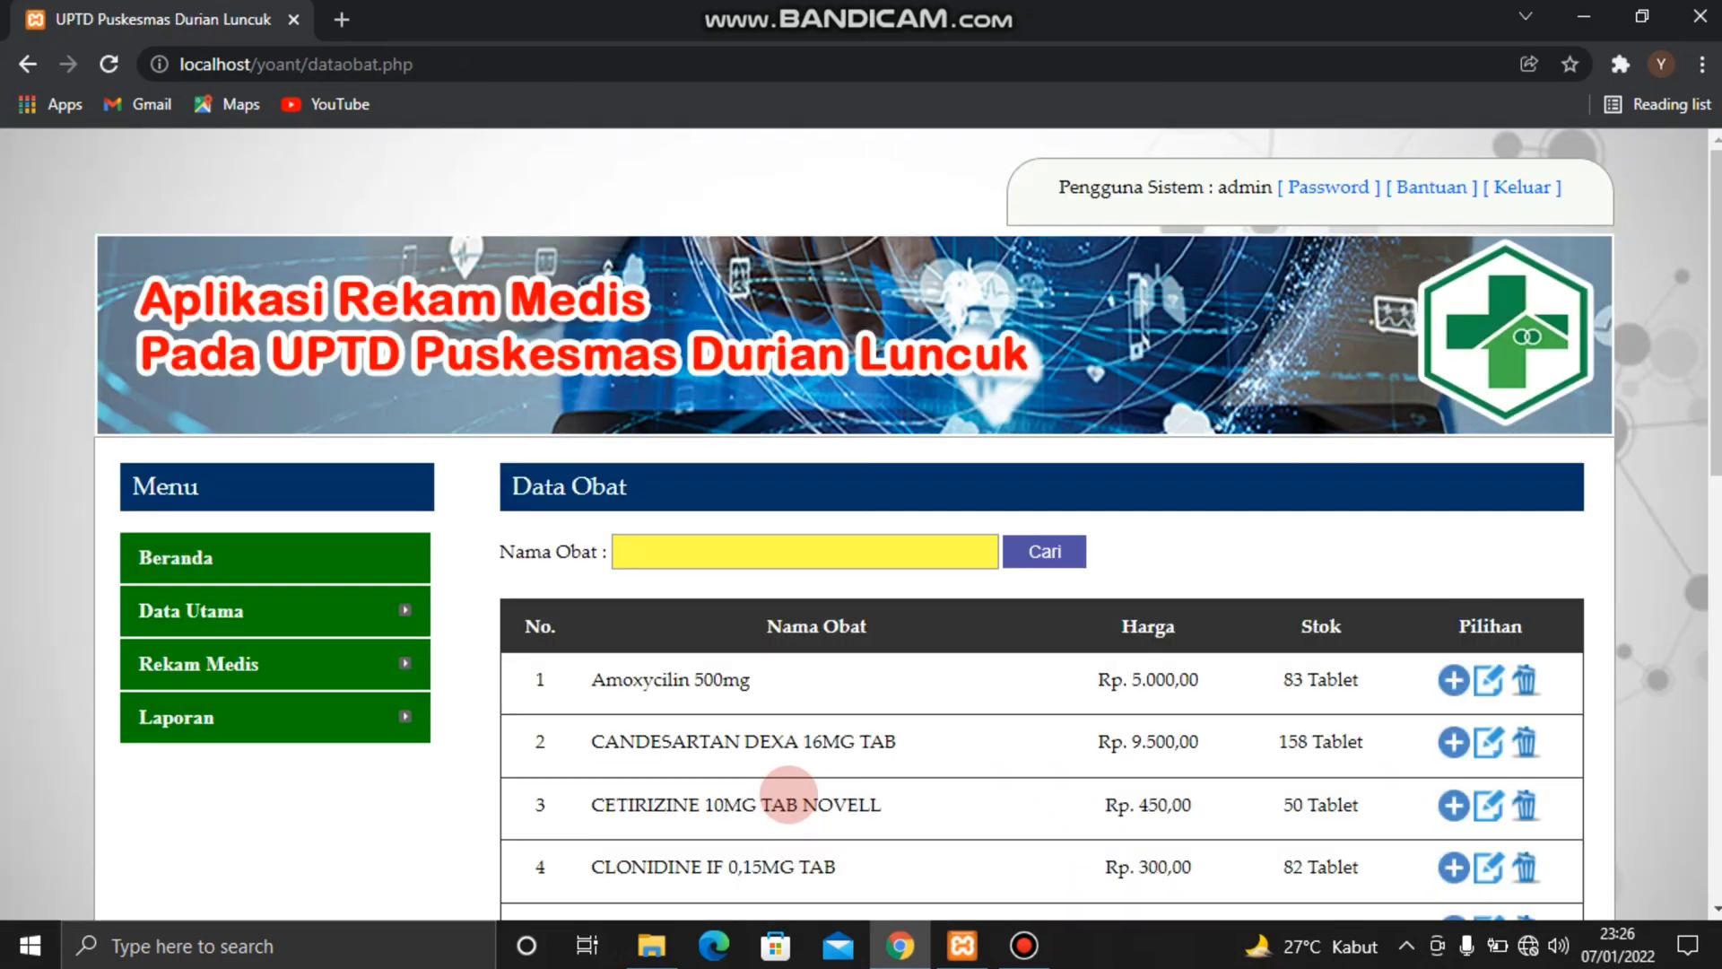
Add 5 to the stock of Ibuprofen 400mg and check its entry in the medicine list
scroll(982, 729, down, 3)
scroll(982, 729, down, 2)
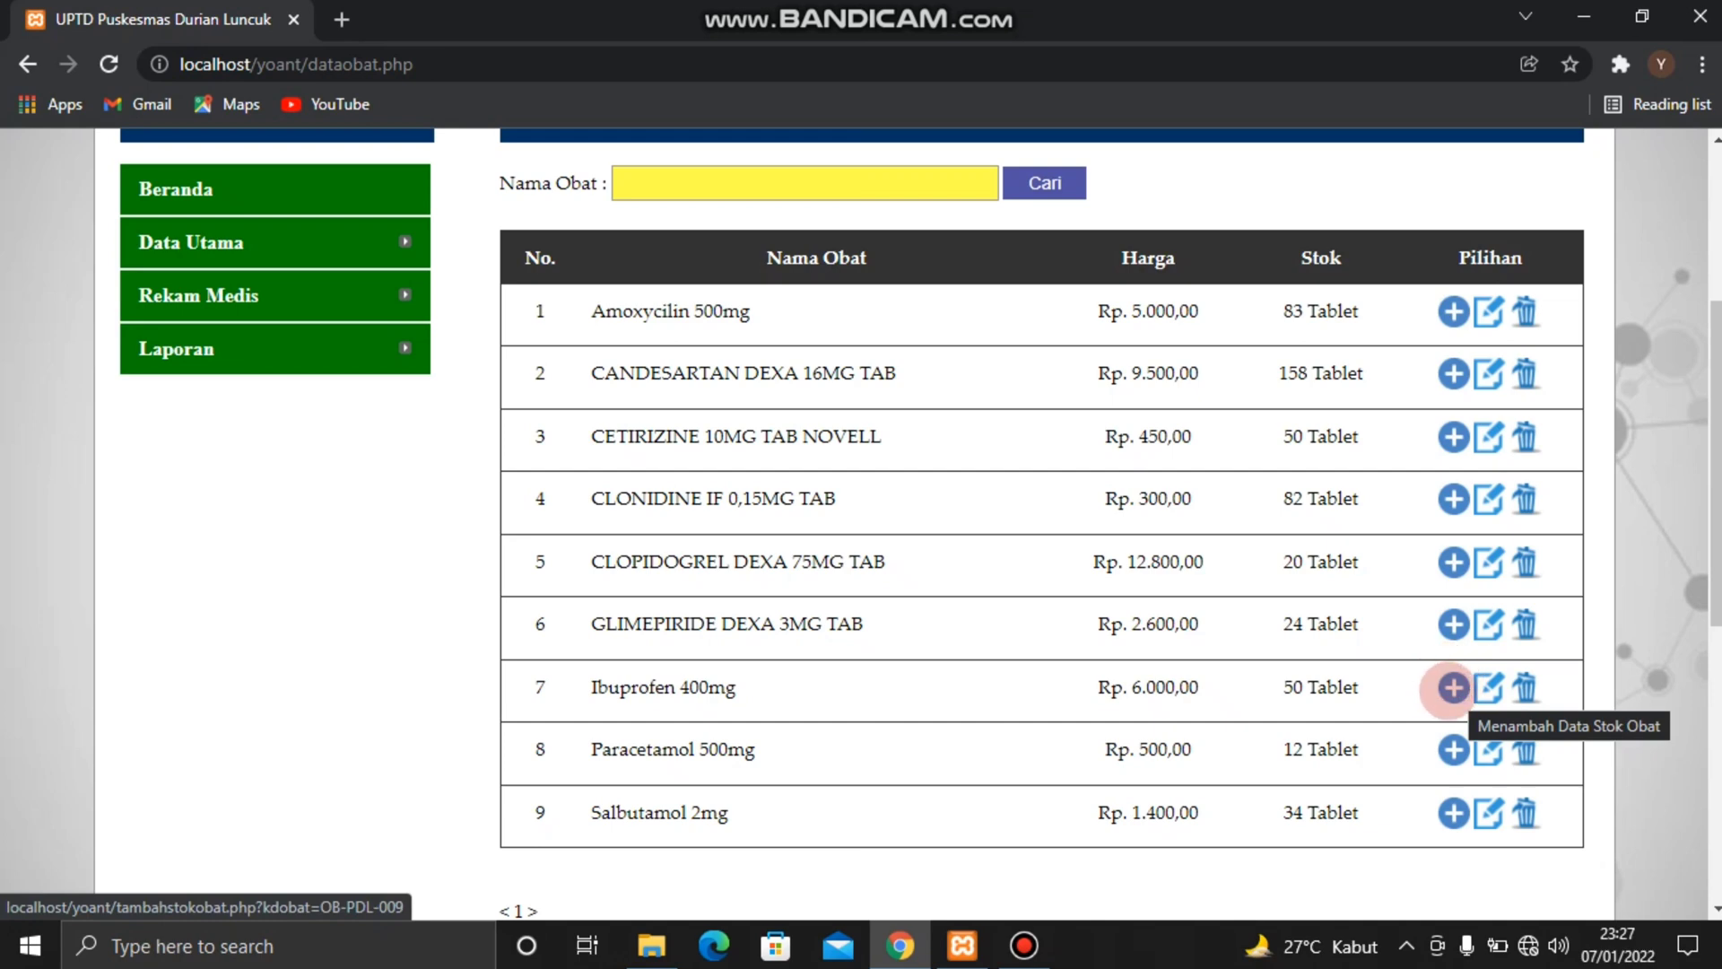
click(1453, 688)
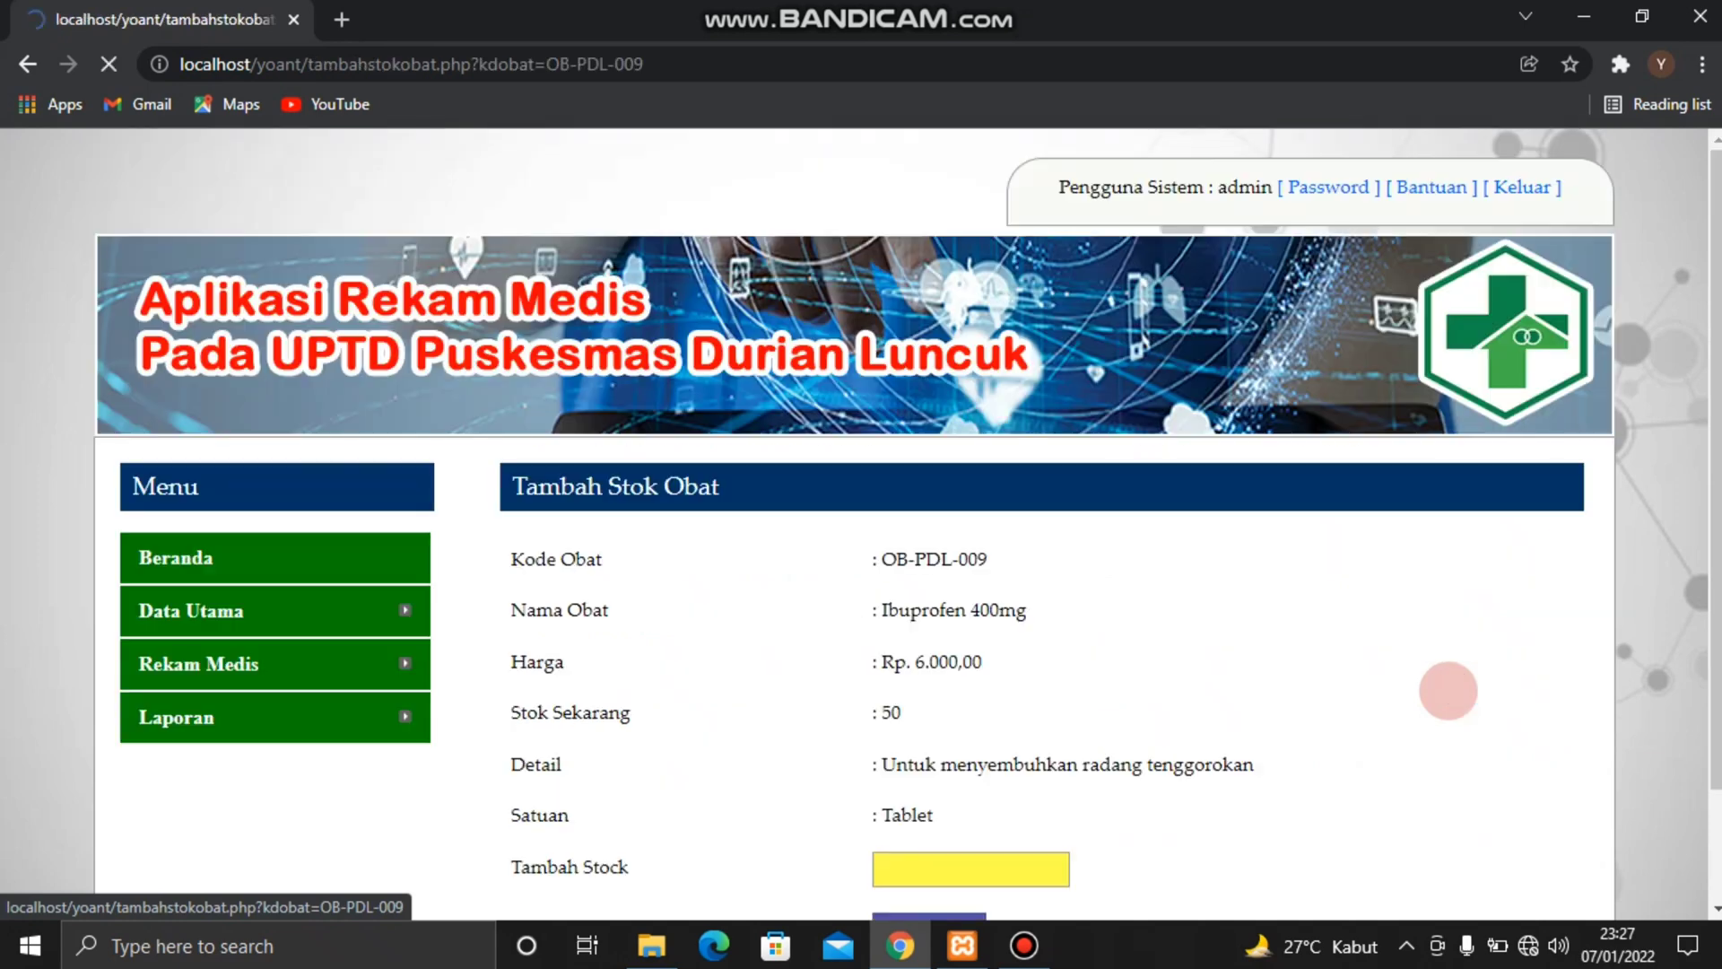
scroll(1448, 690, down, 1)
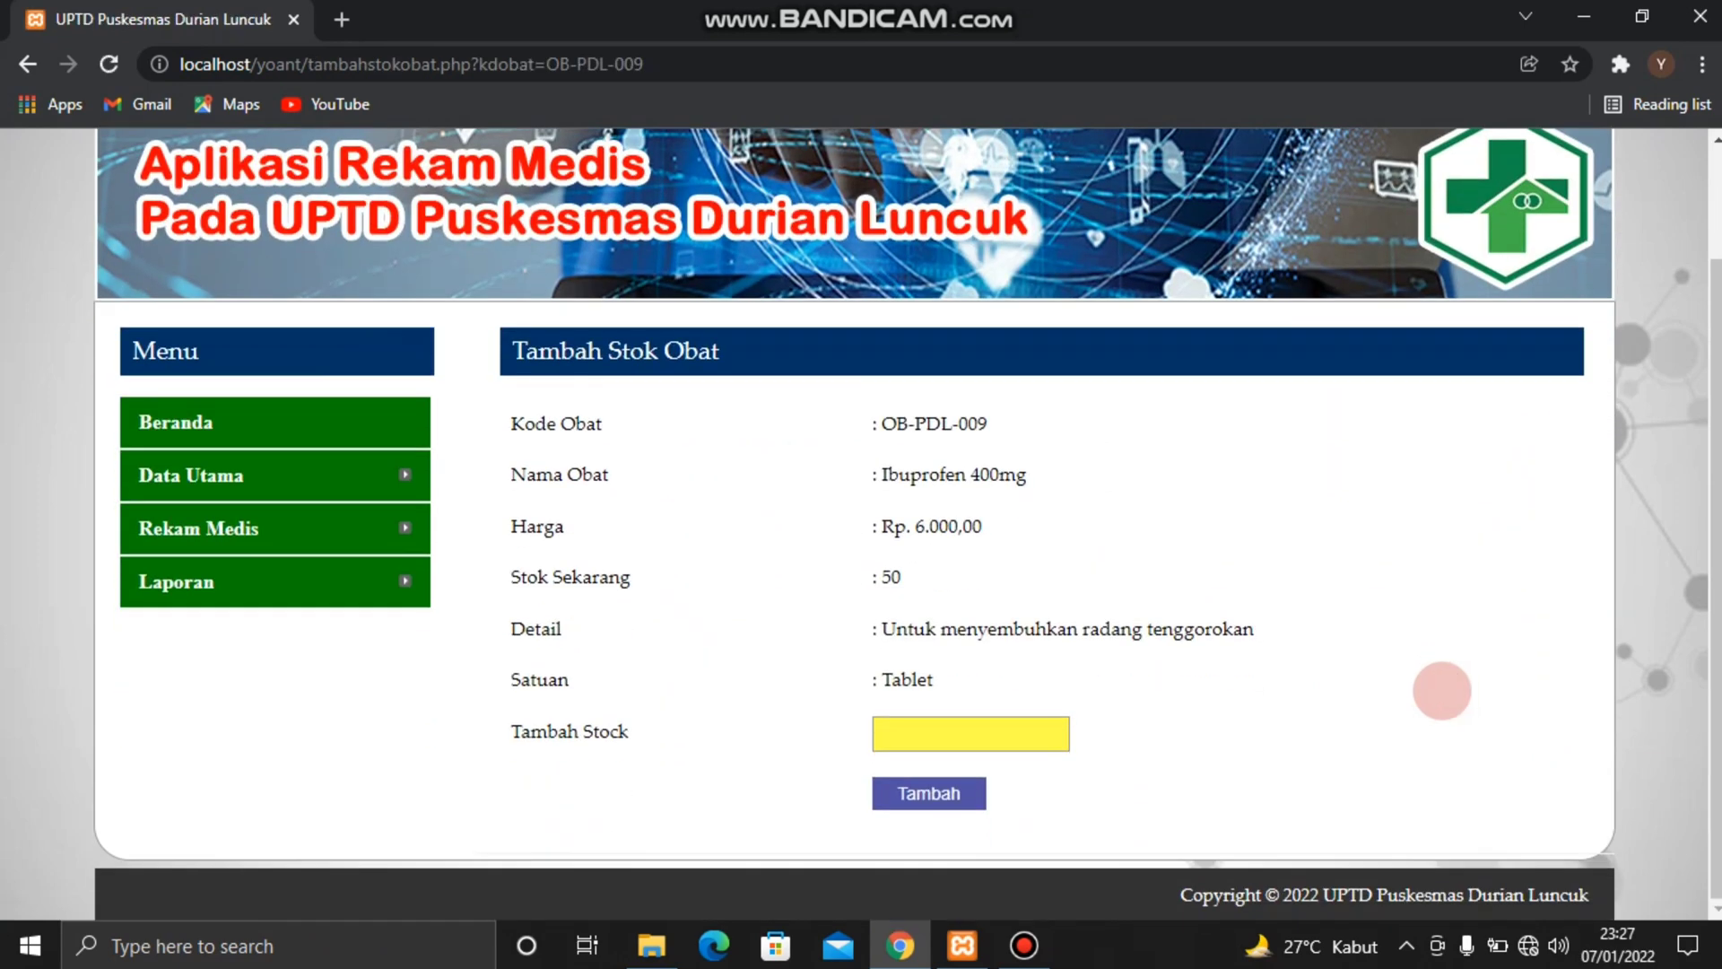
click(1011, 733)
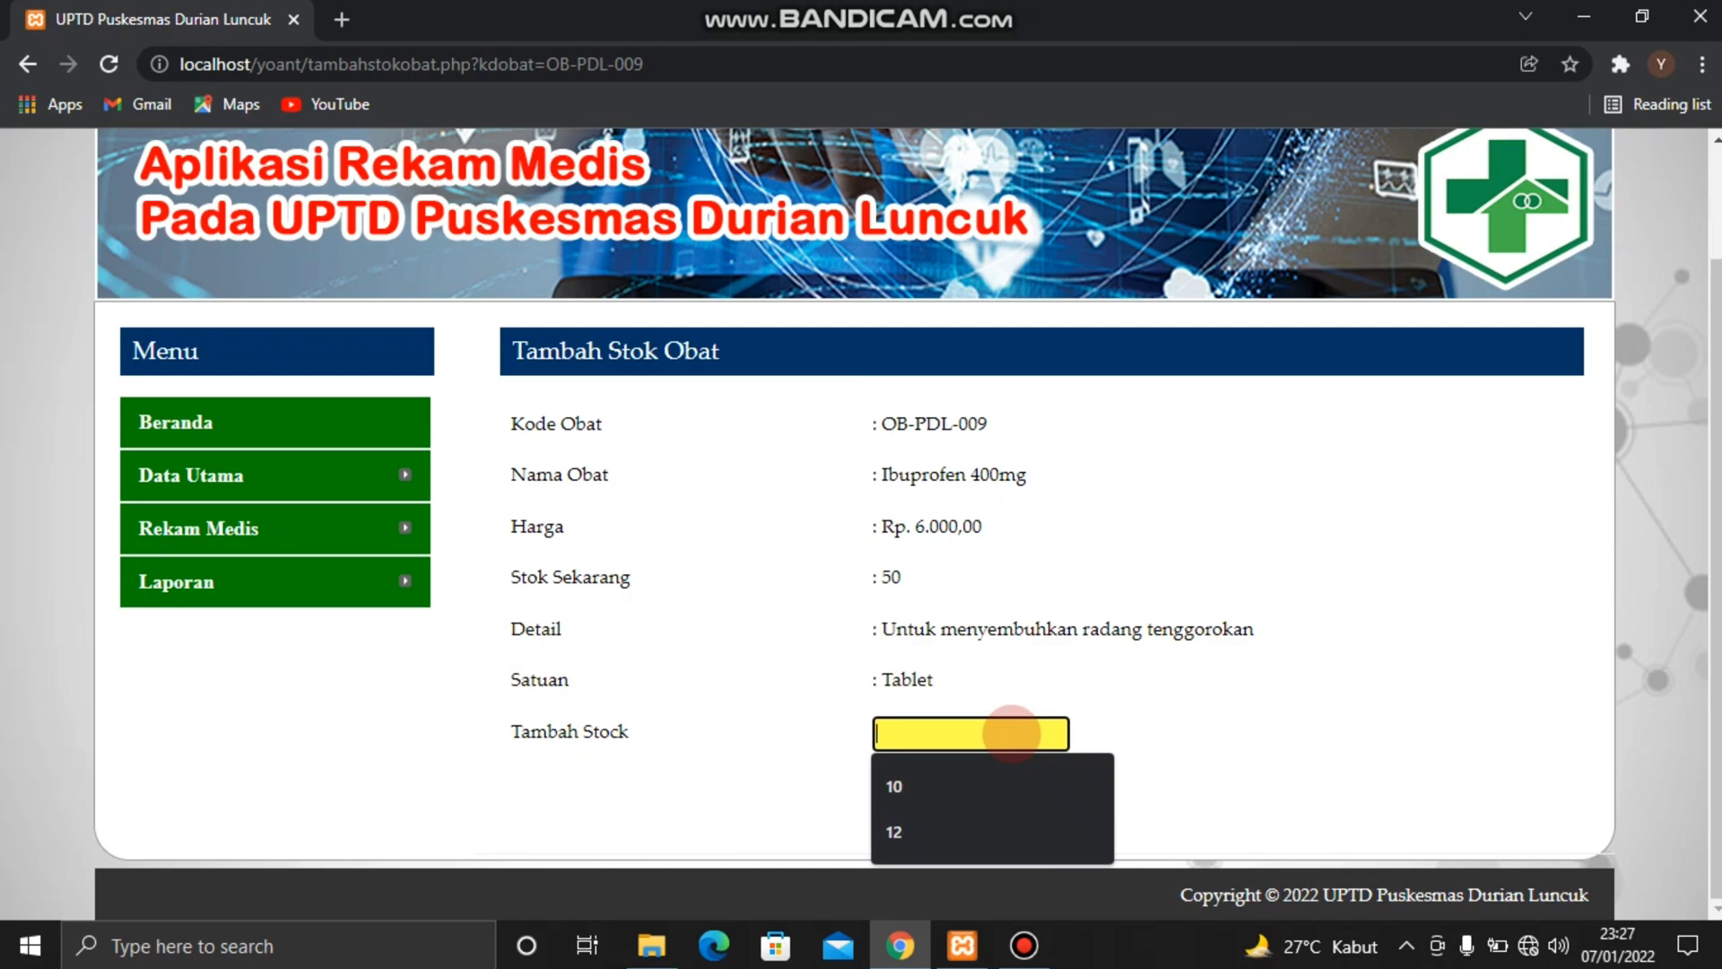
text(5)
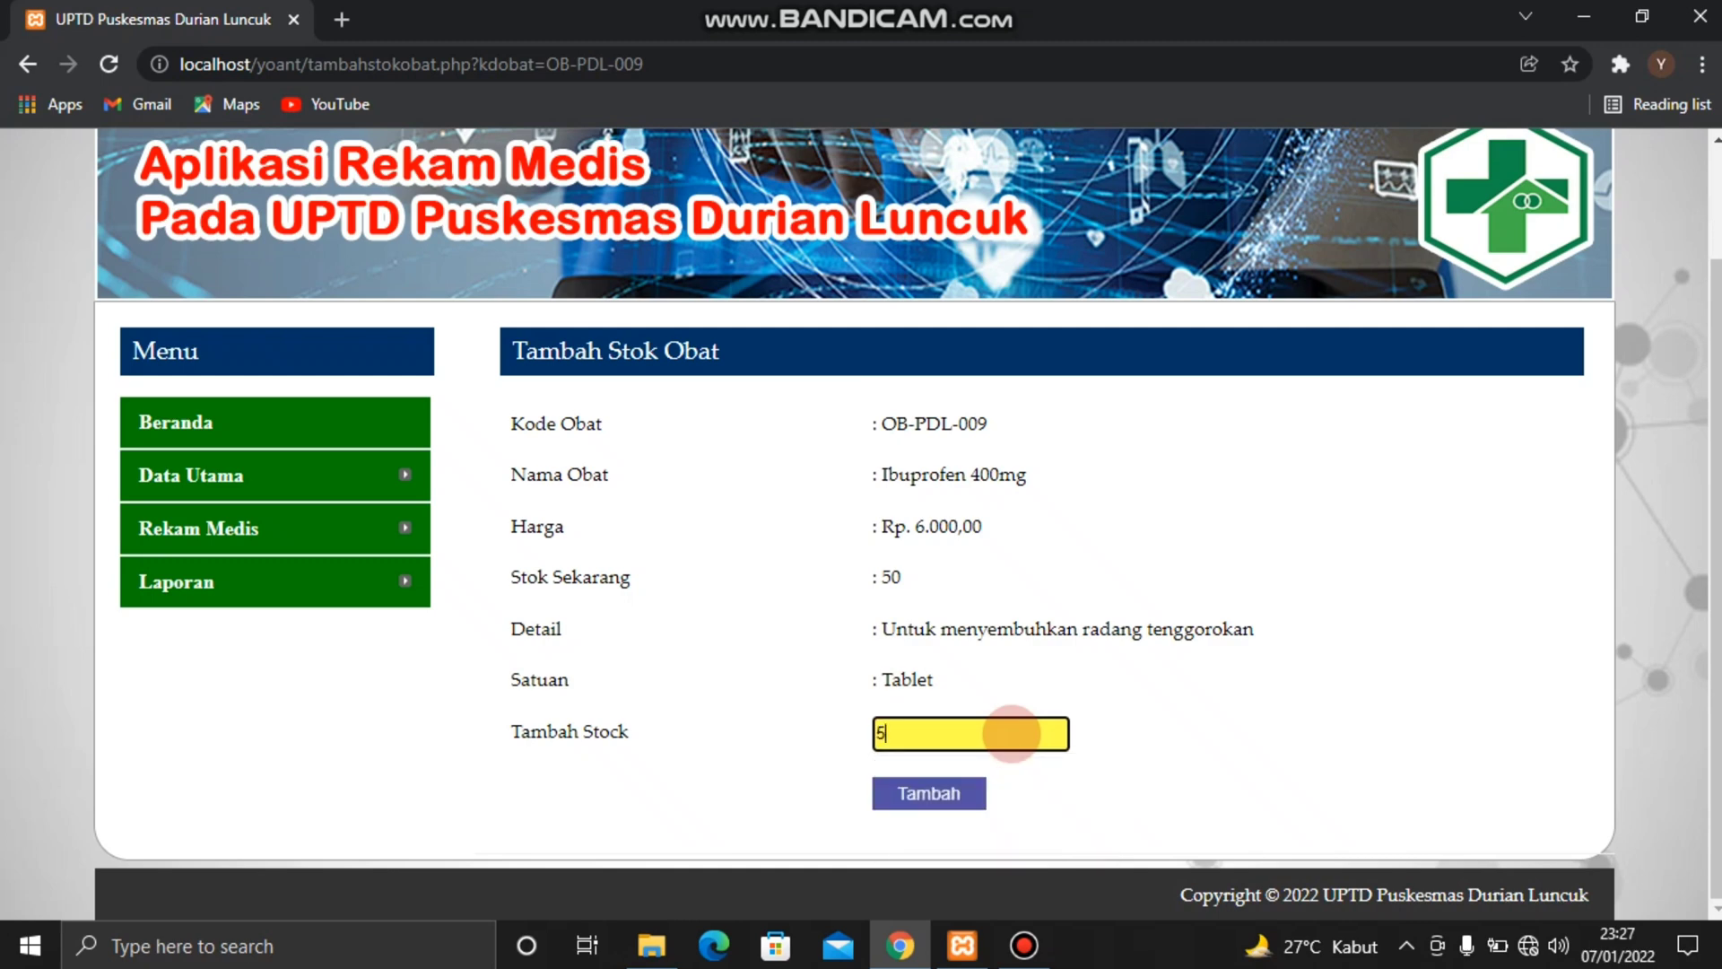
click(965, 786)
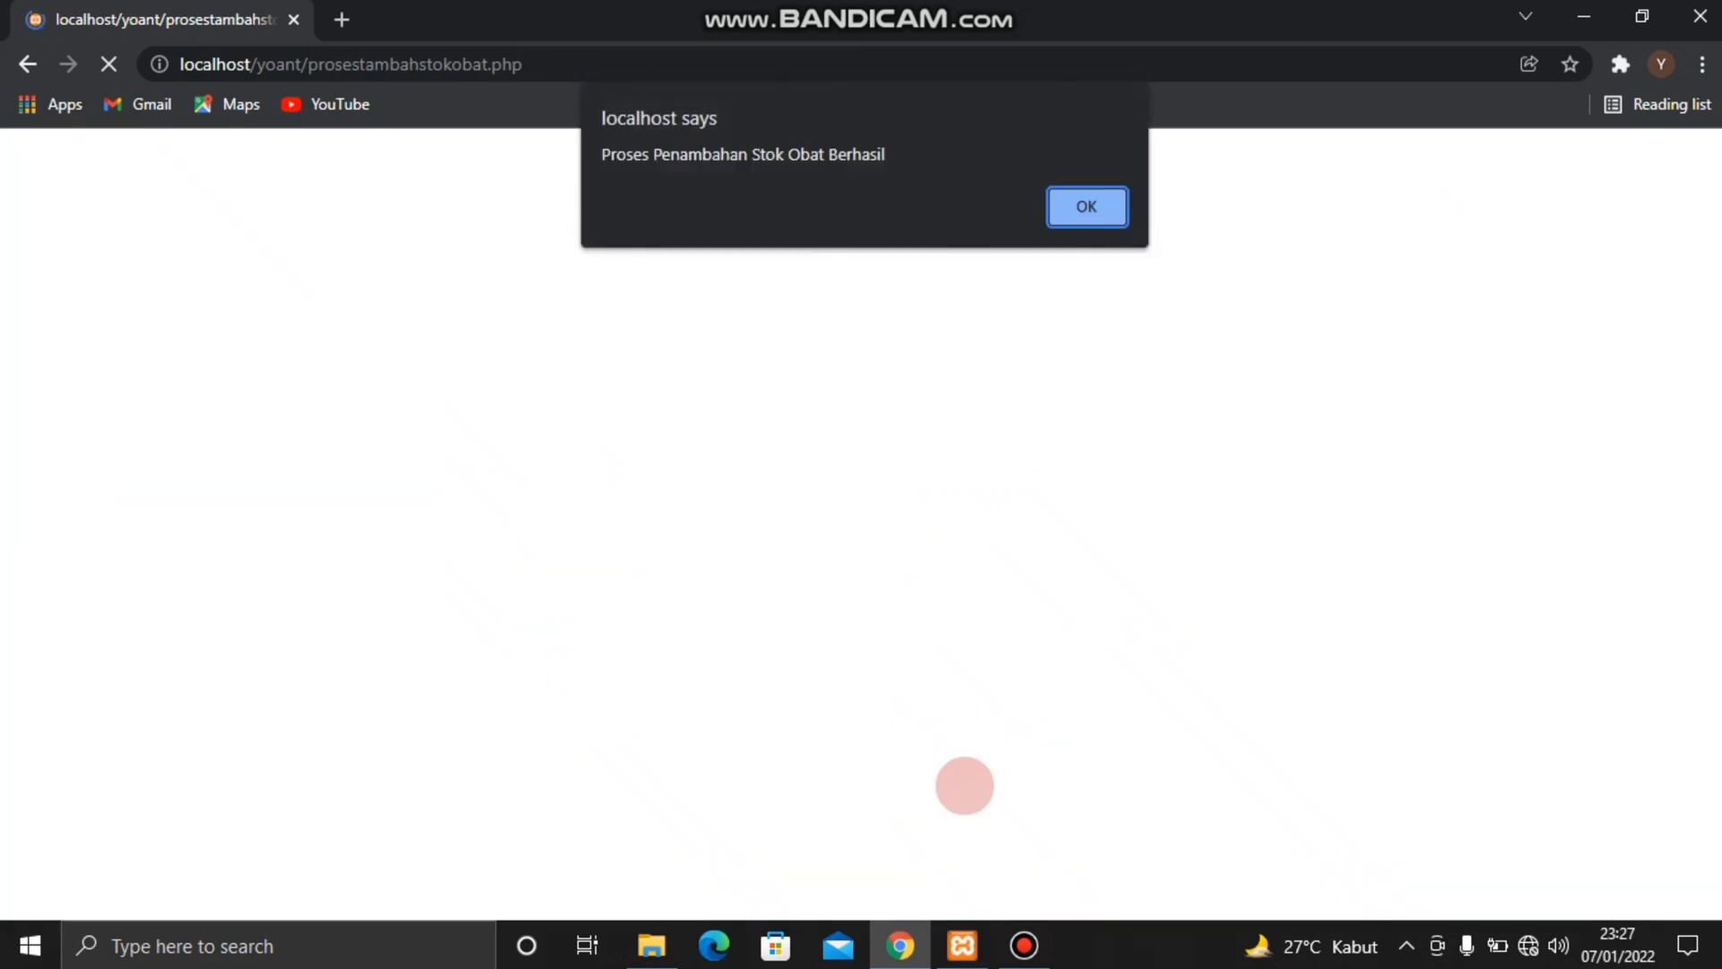
key(Return)
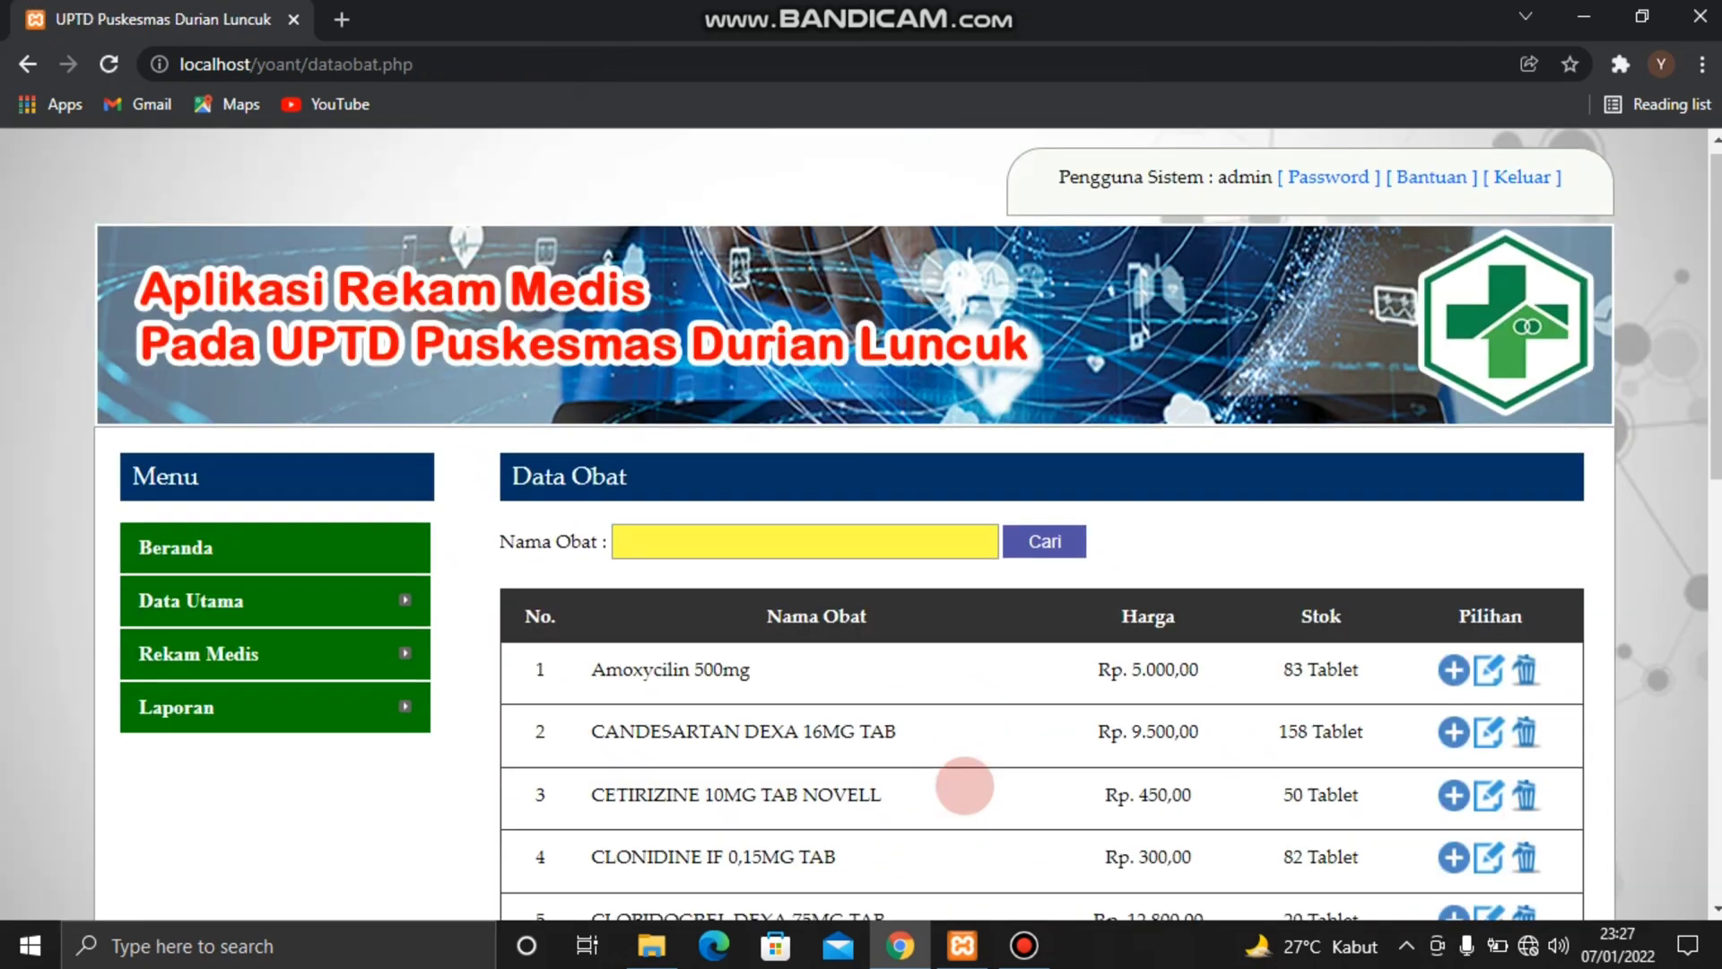
scroll(966, 786, down, 3)
scroll(965, 785, down, 2)
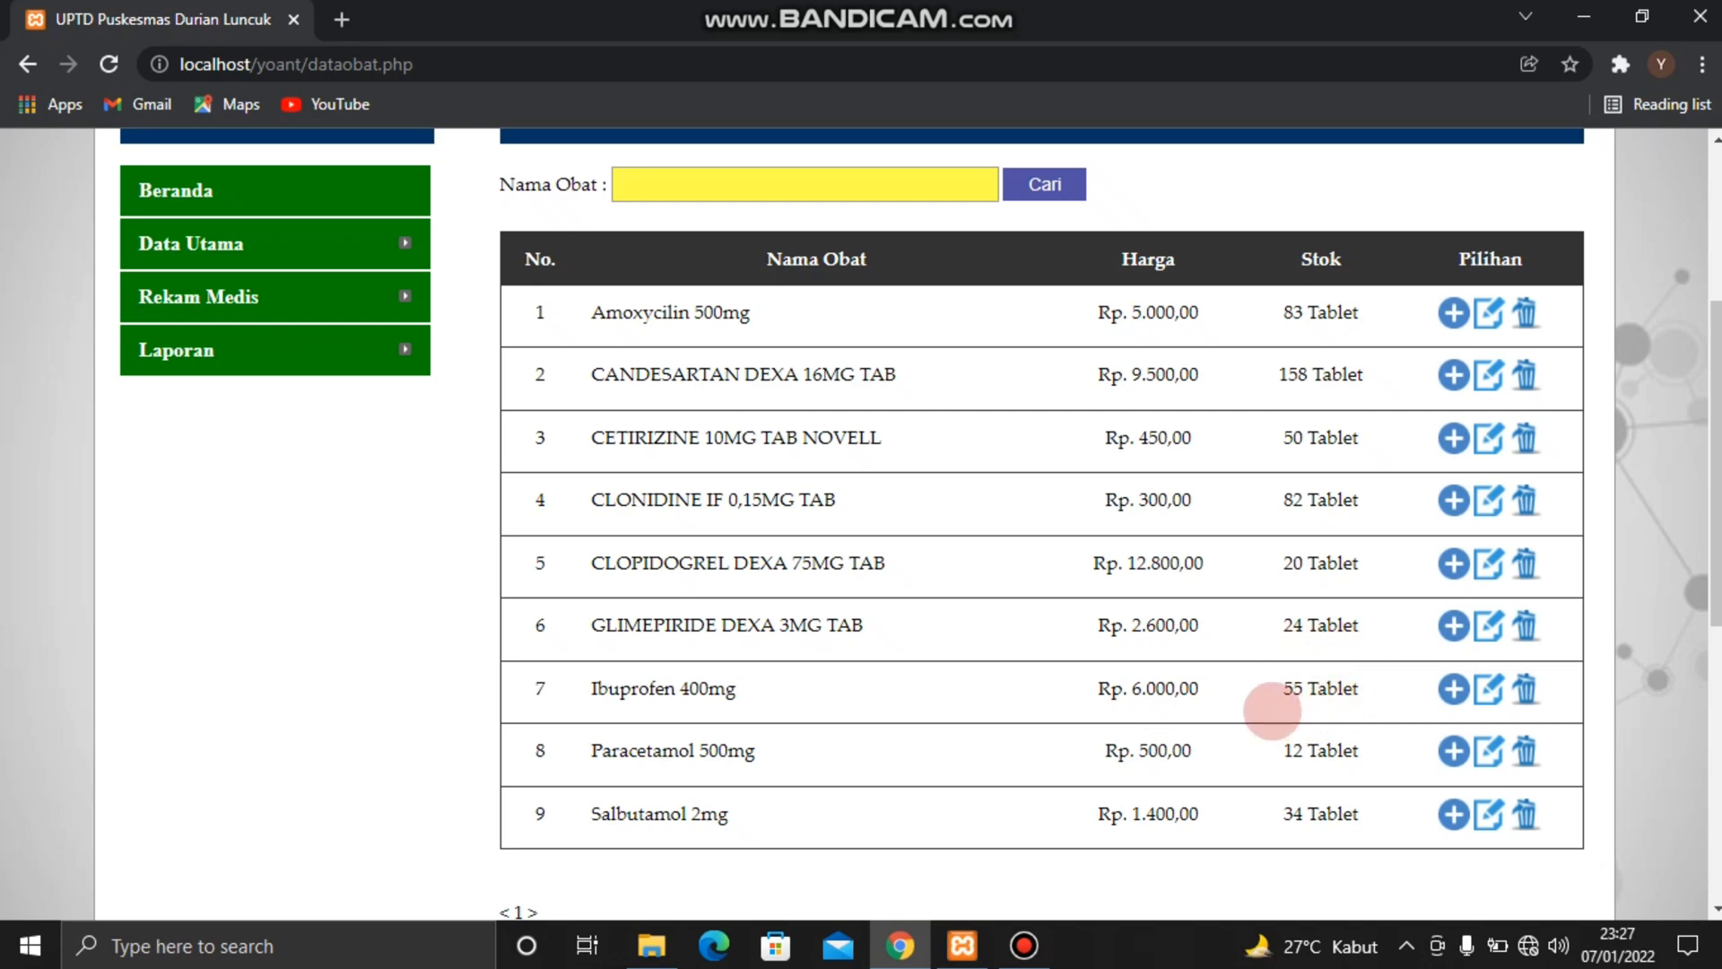
Open the Data Admin page and examine the admin list, the Tambah Admin fields and the Bagian options
mouse_move(398, 256)
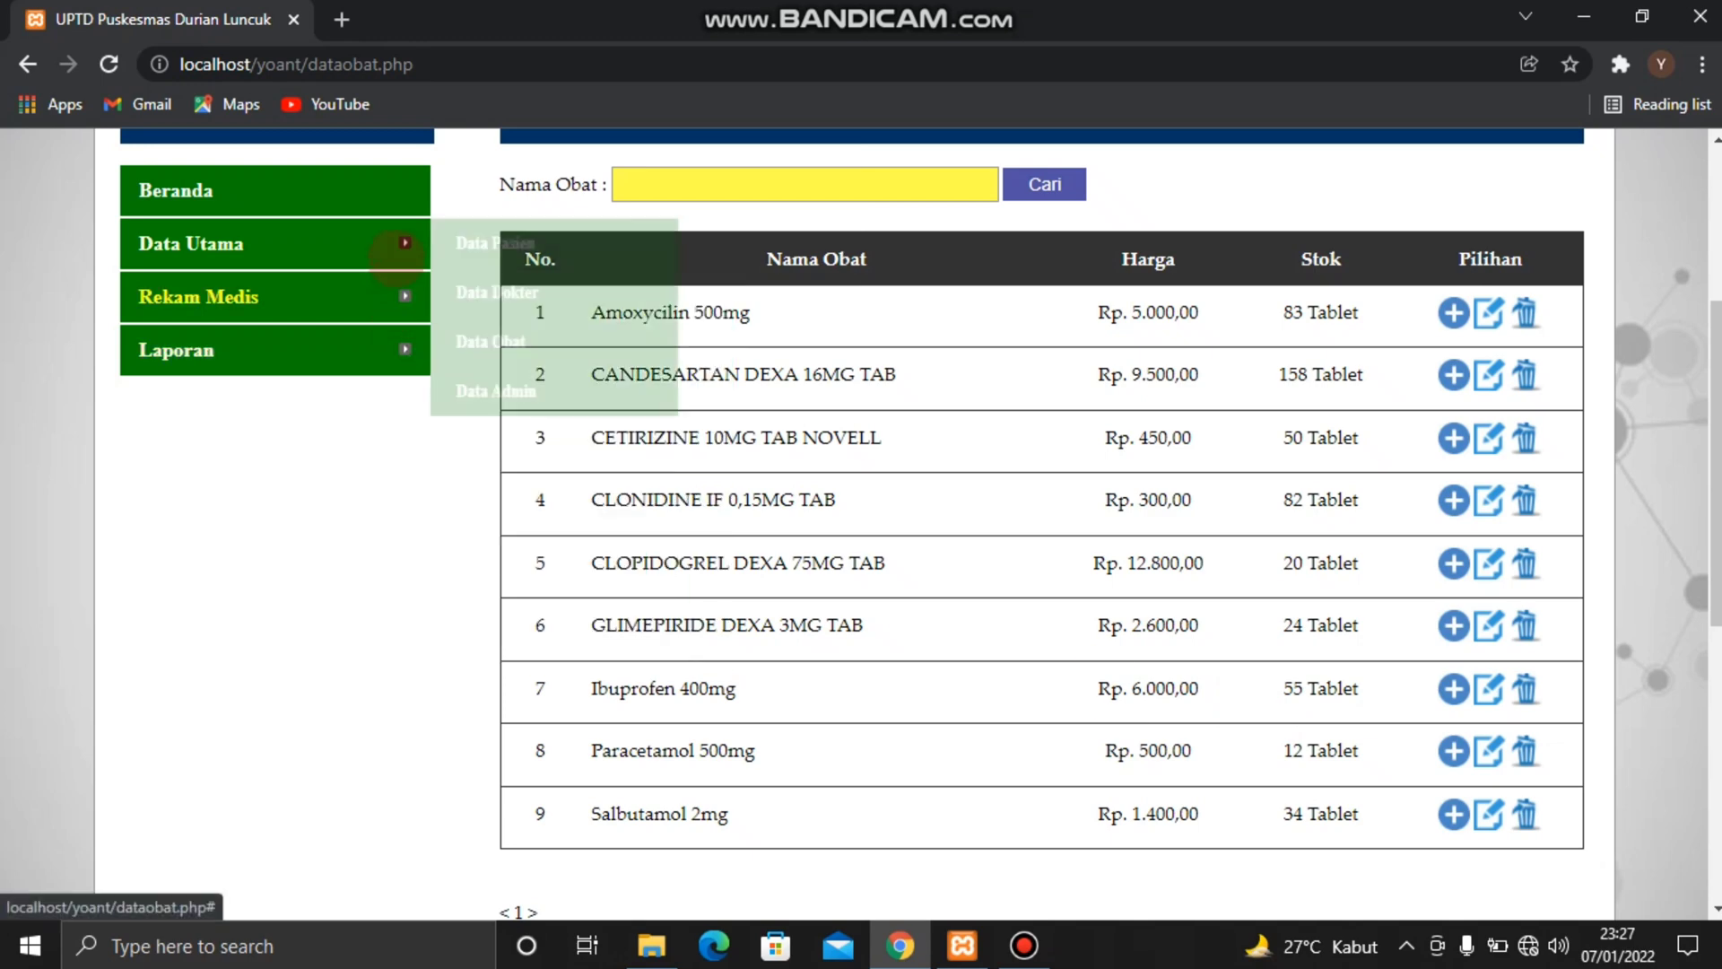
click(513, 377)
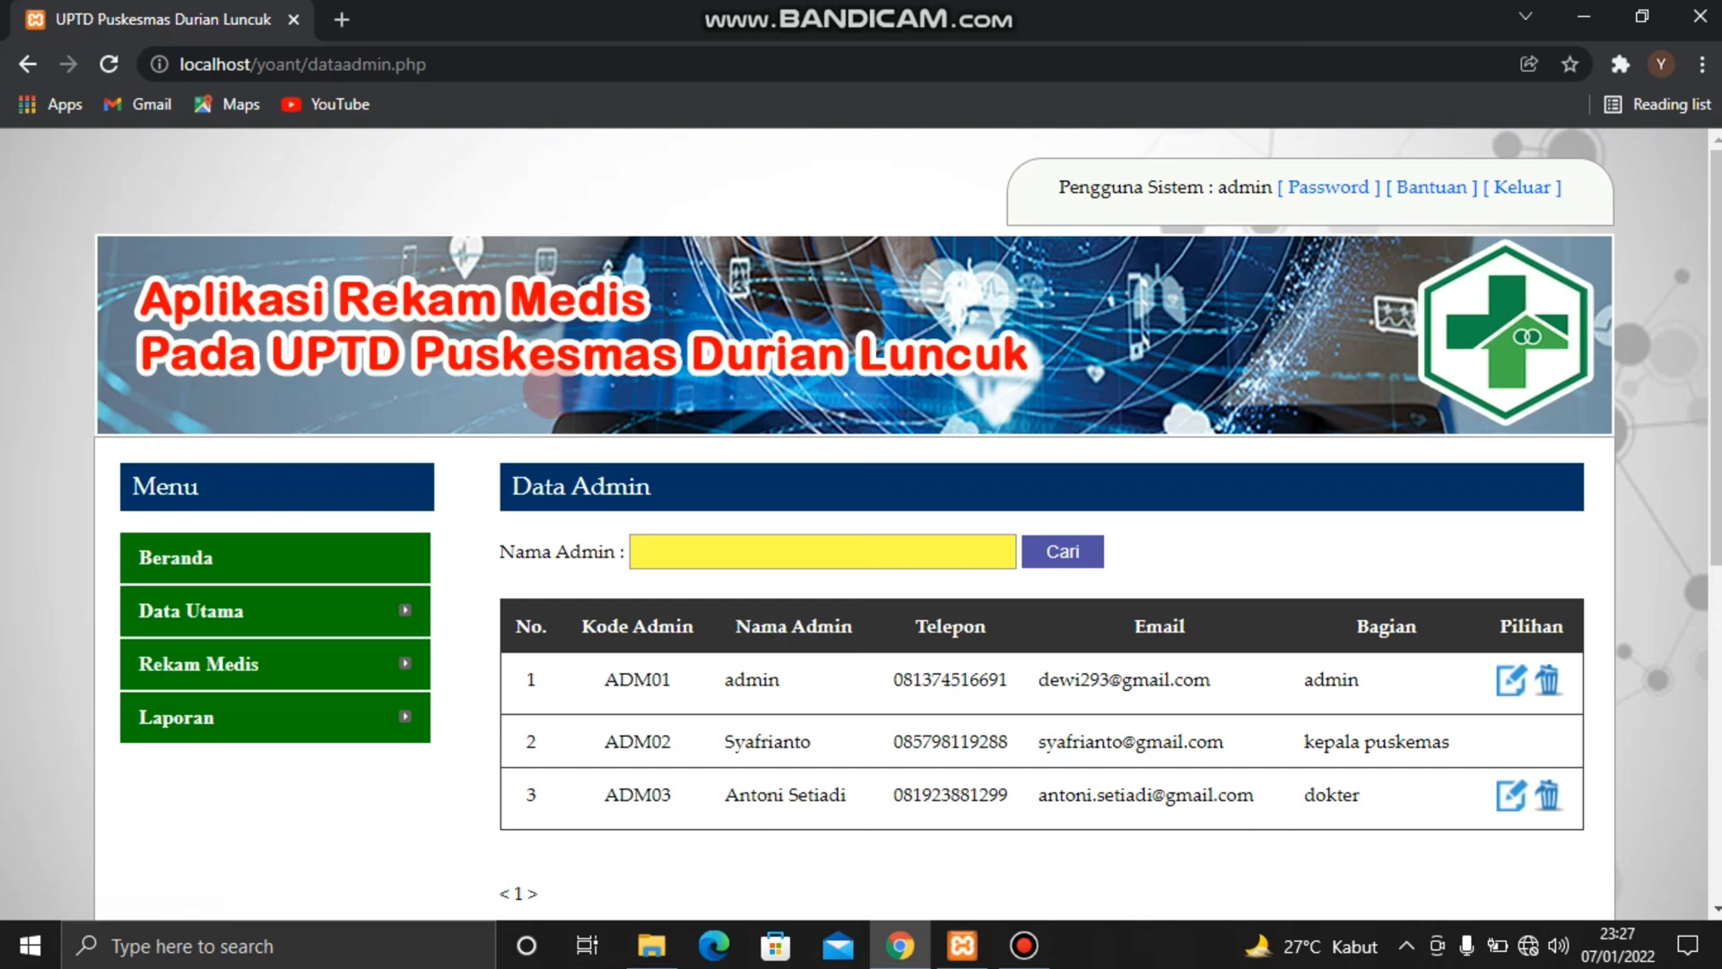
scroll(853, 542, down, 3)
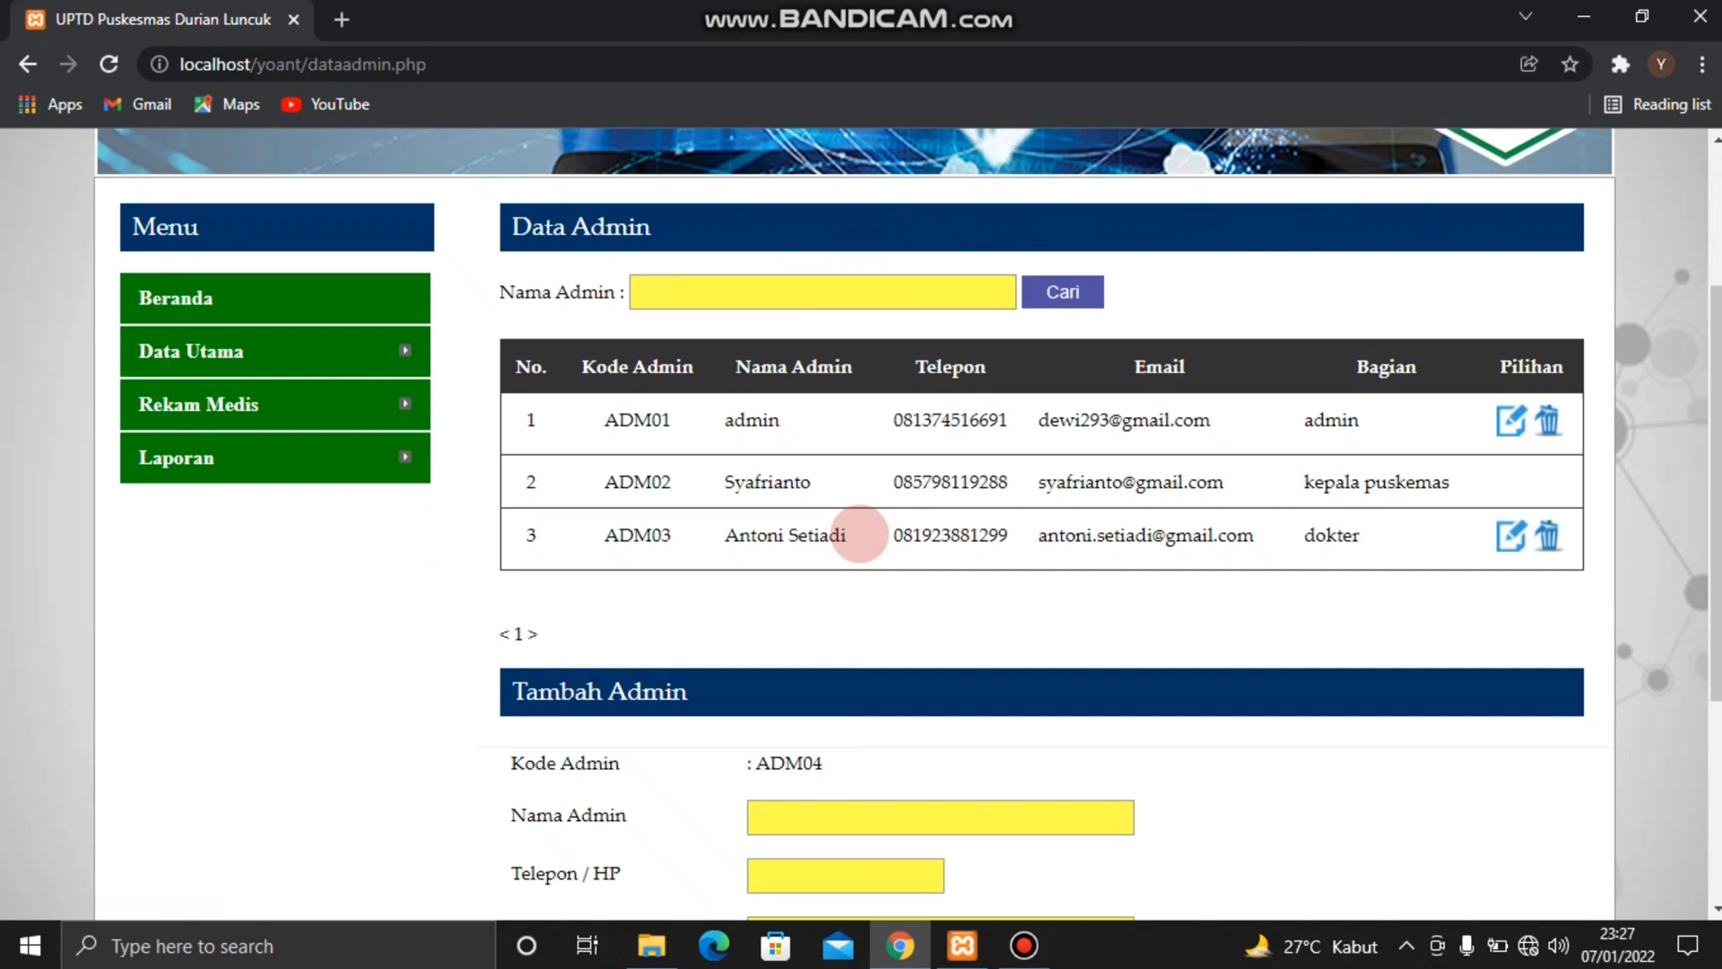
scroll(929, 723, down, 2)
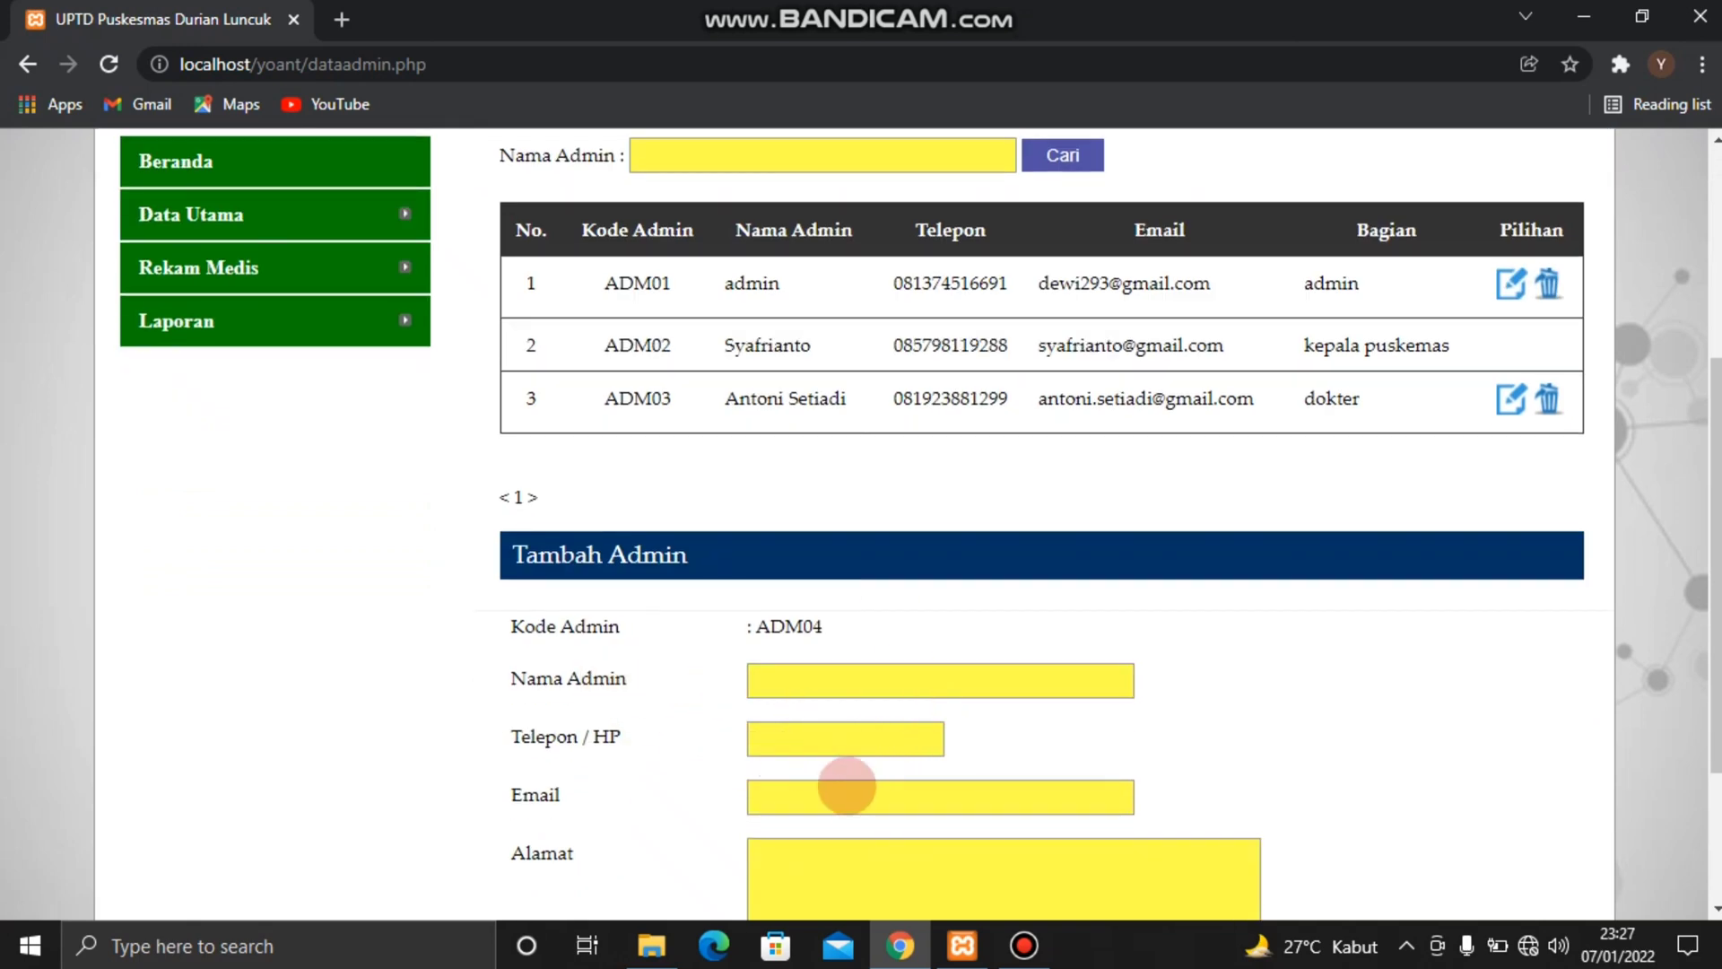
scroll(847, 786, down, 3)
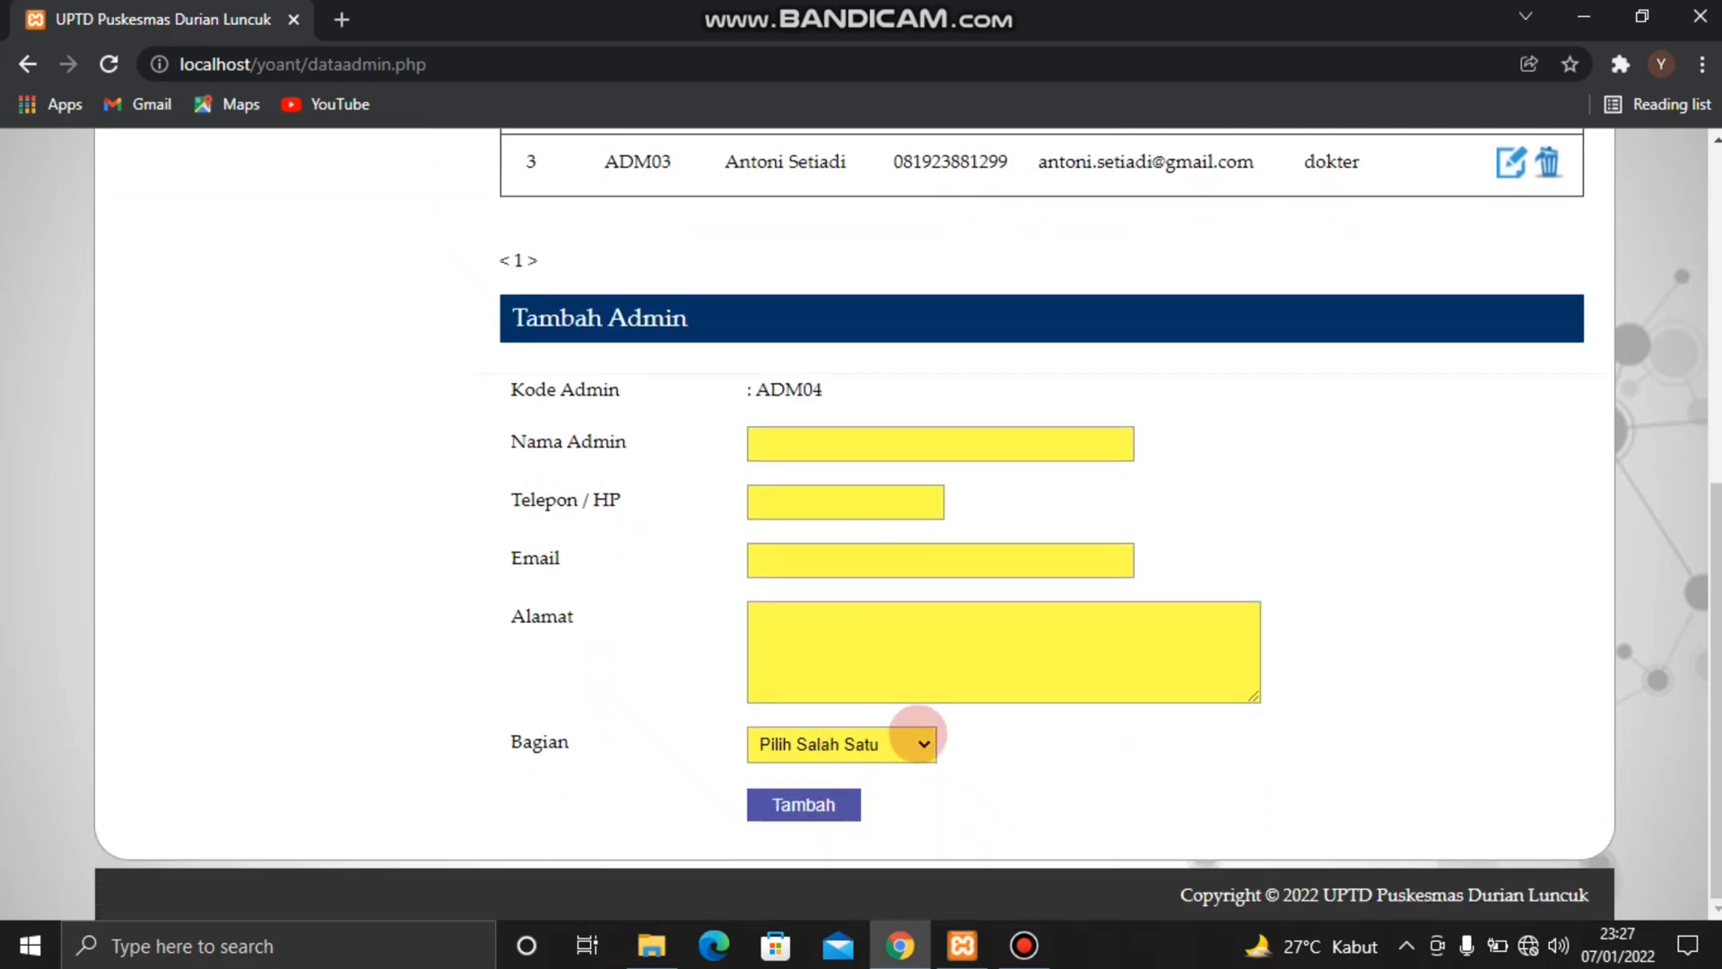
click(922, 743)
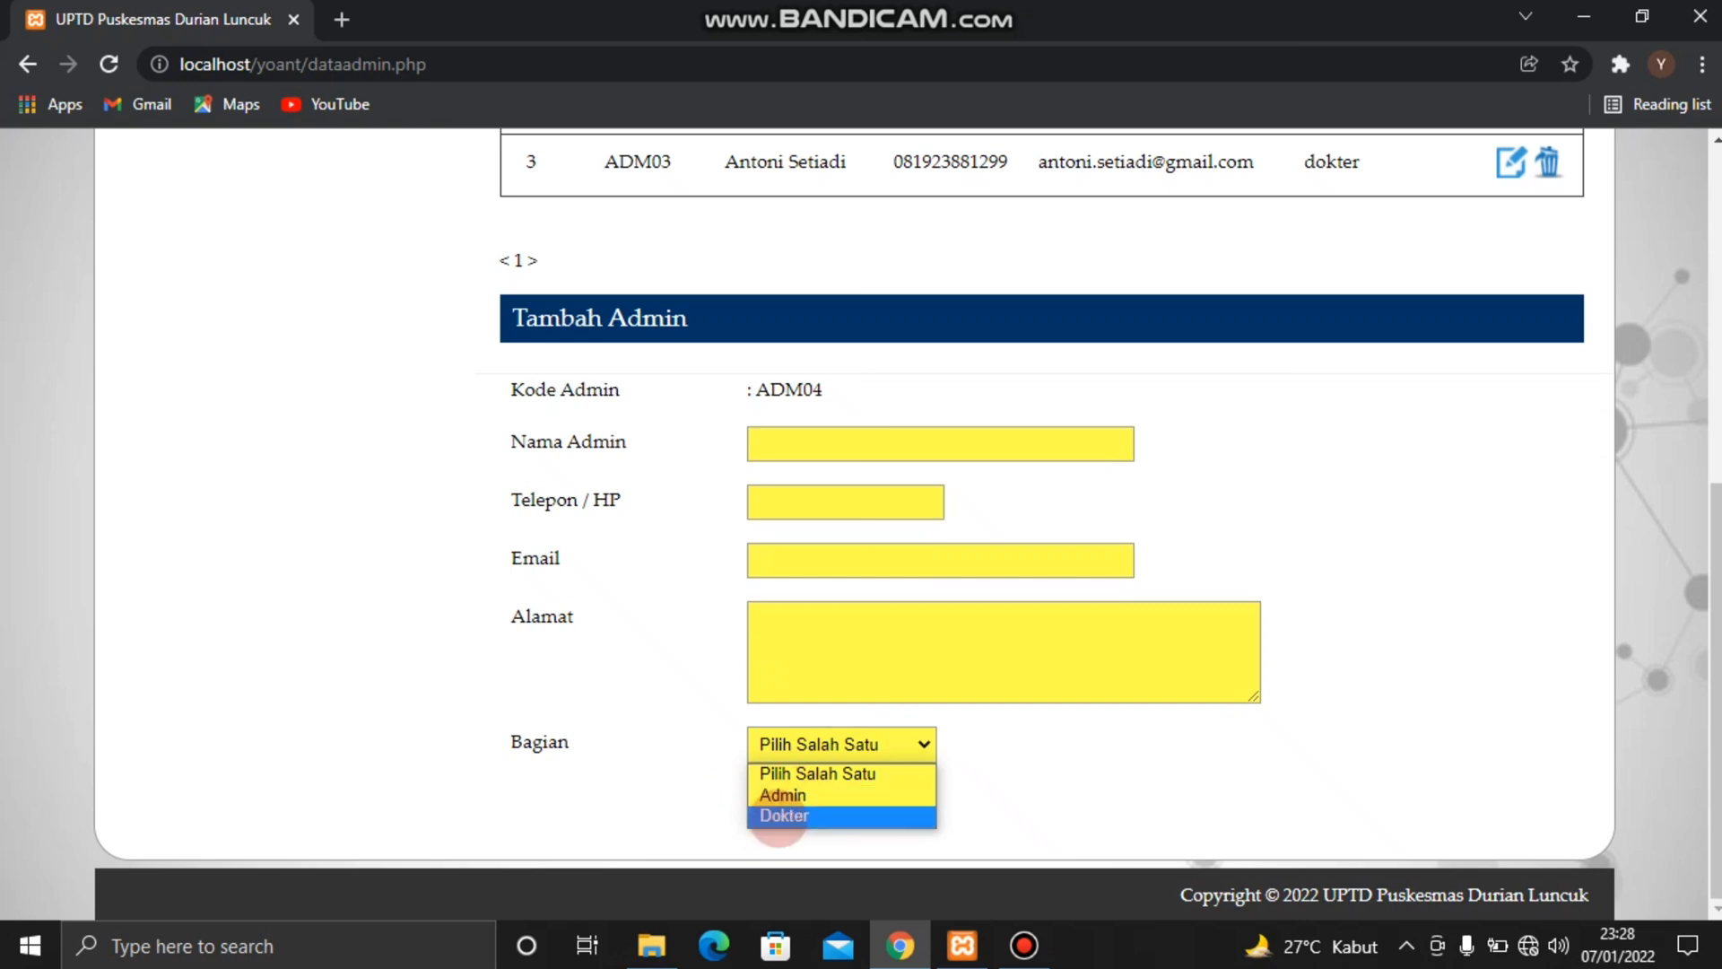
scroll(966, 643, up, 2)
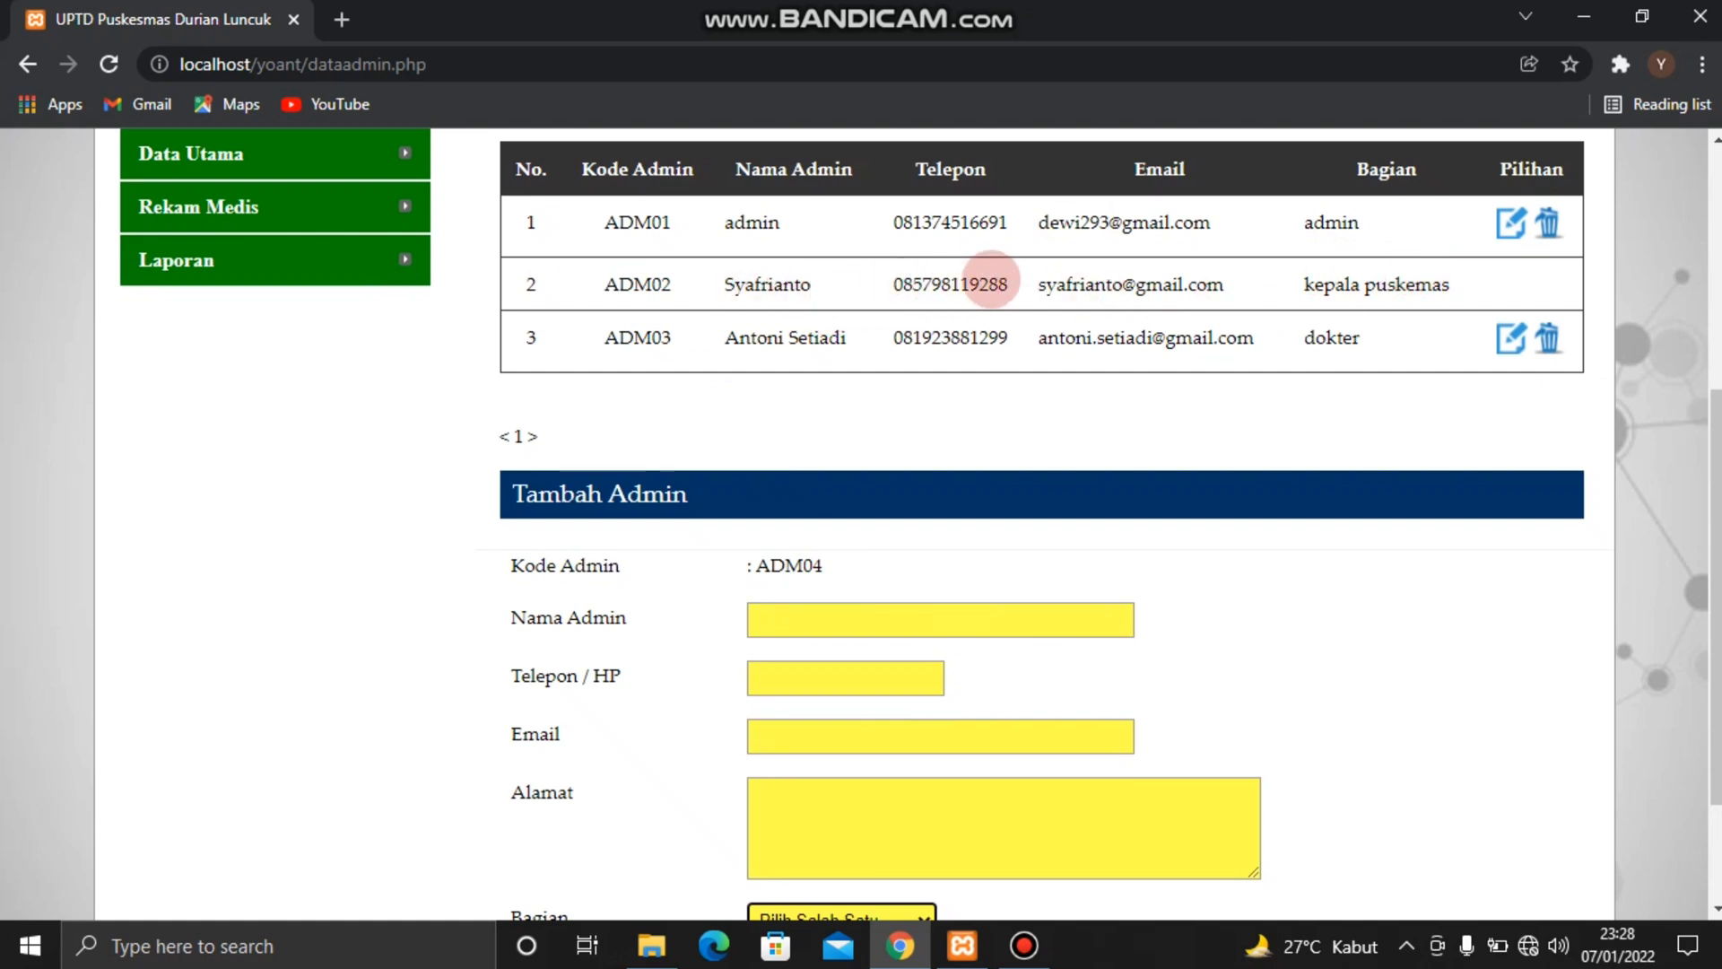
scroll(991, 281, up, 2)
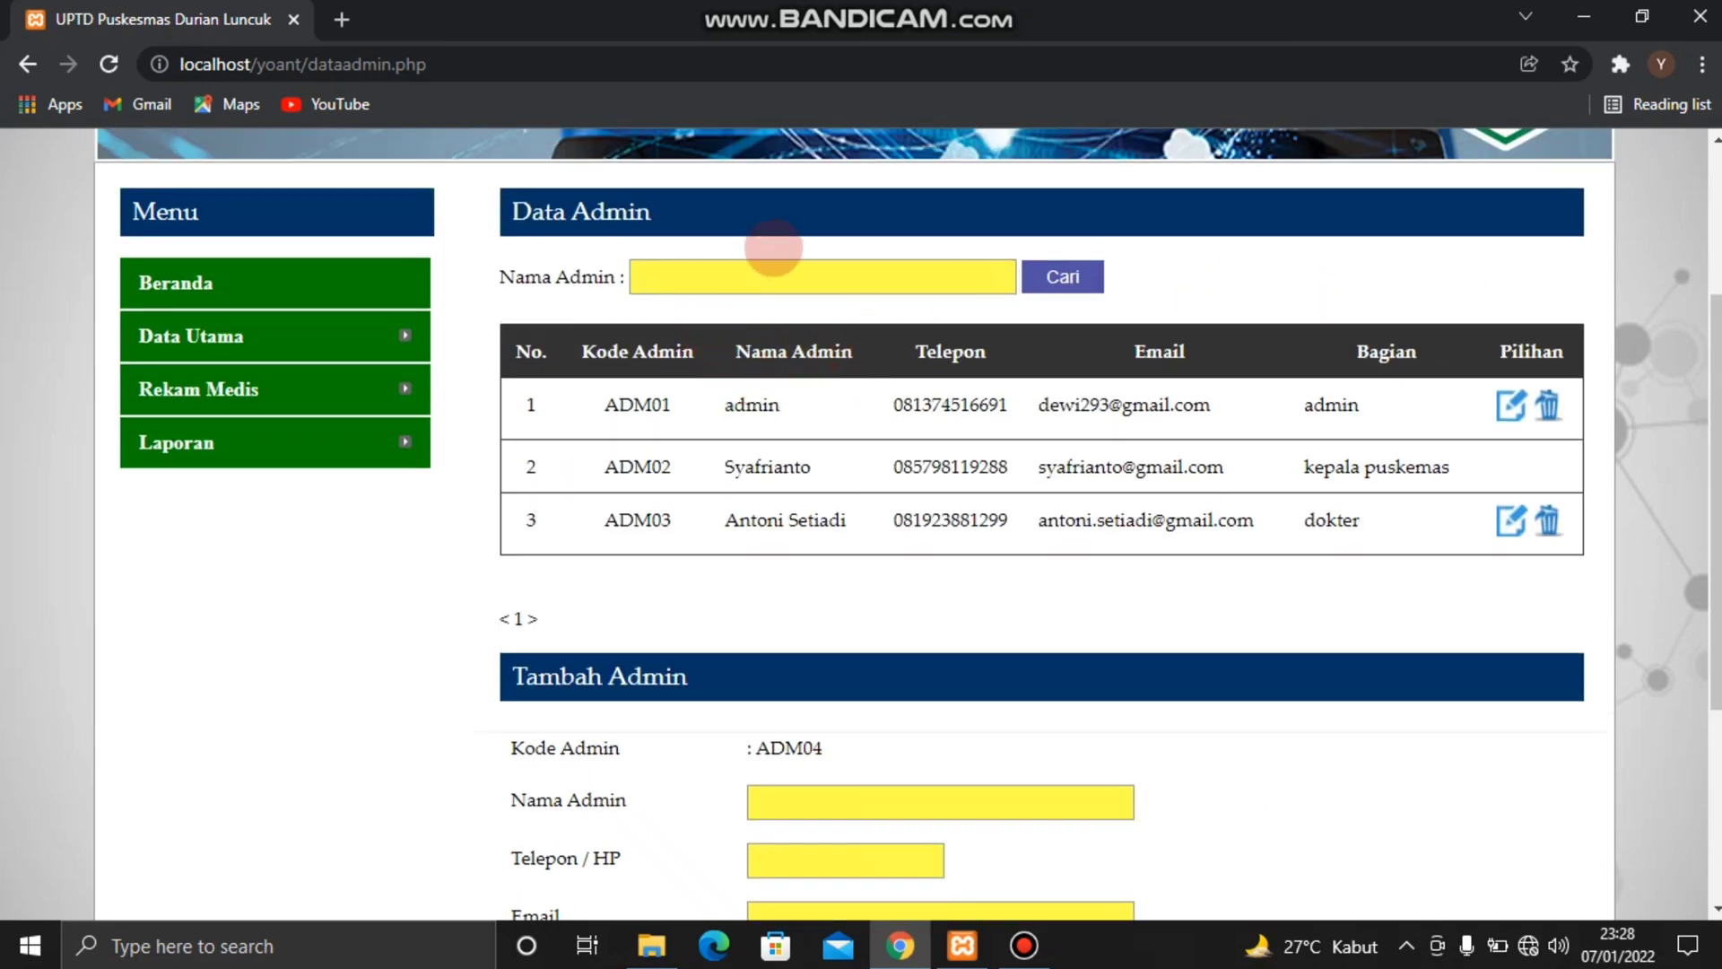
Open the Data Penyakit page and look over the disease list and the form for adding a disease
mouse_move(308, 339)
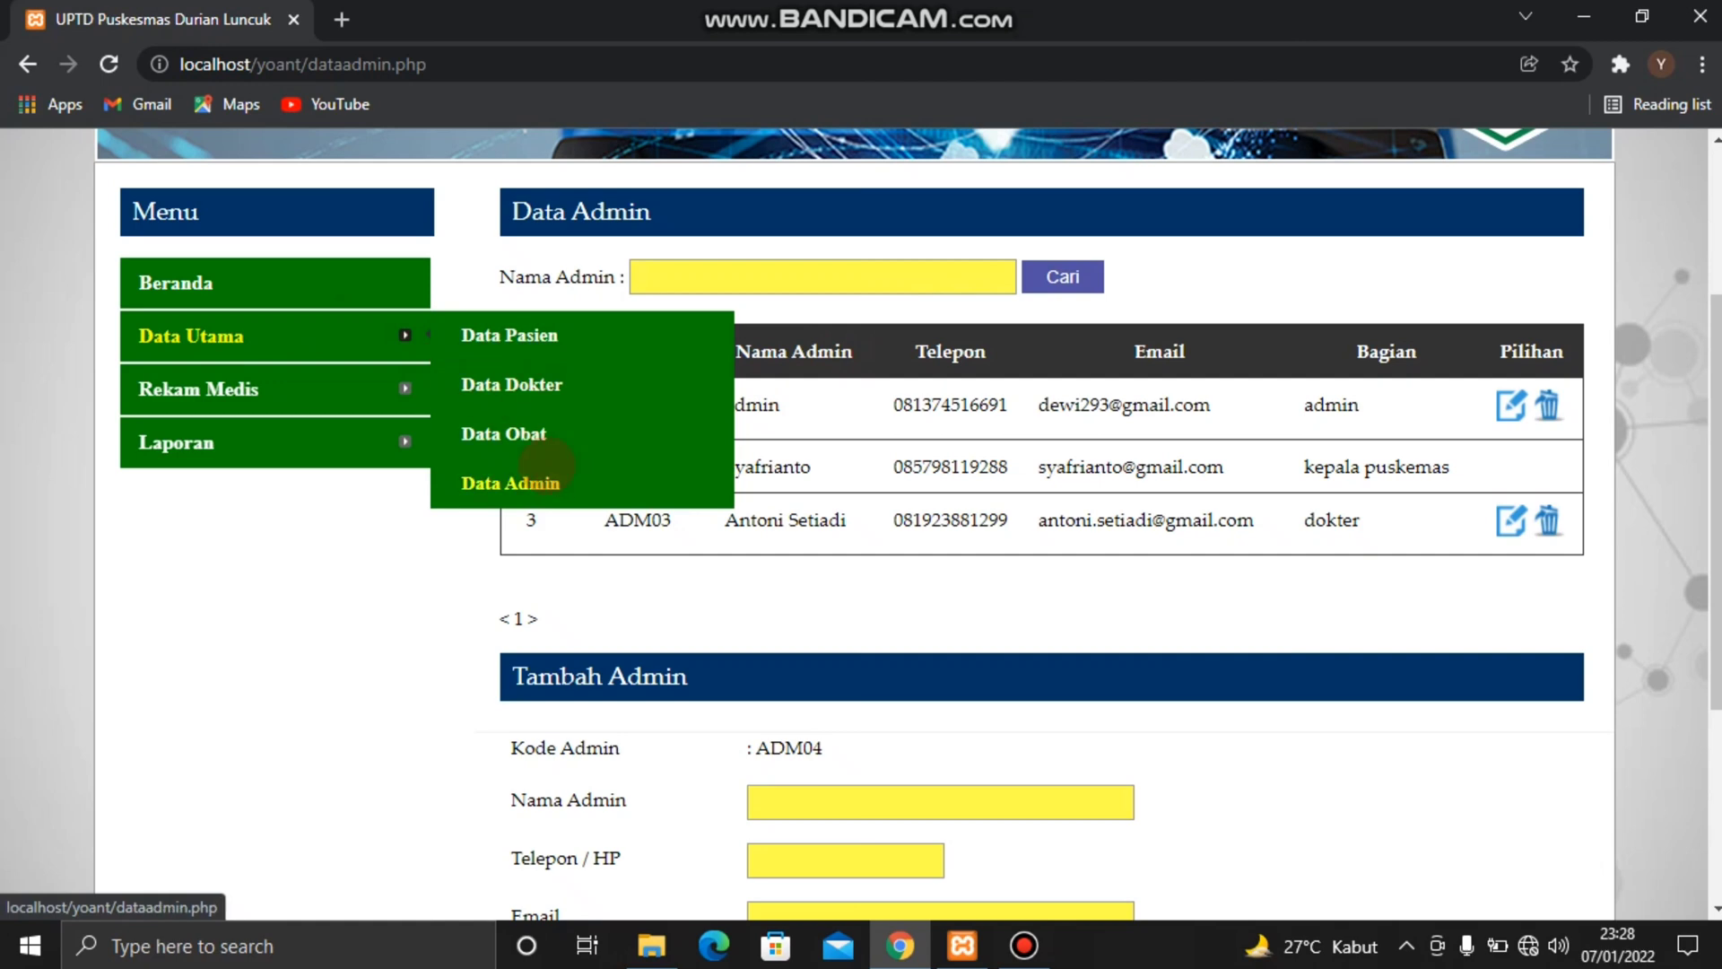
mouse_move(405, 404)
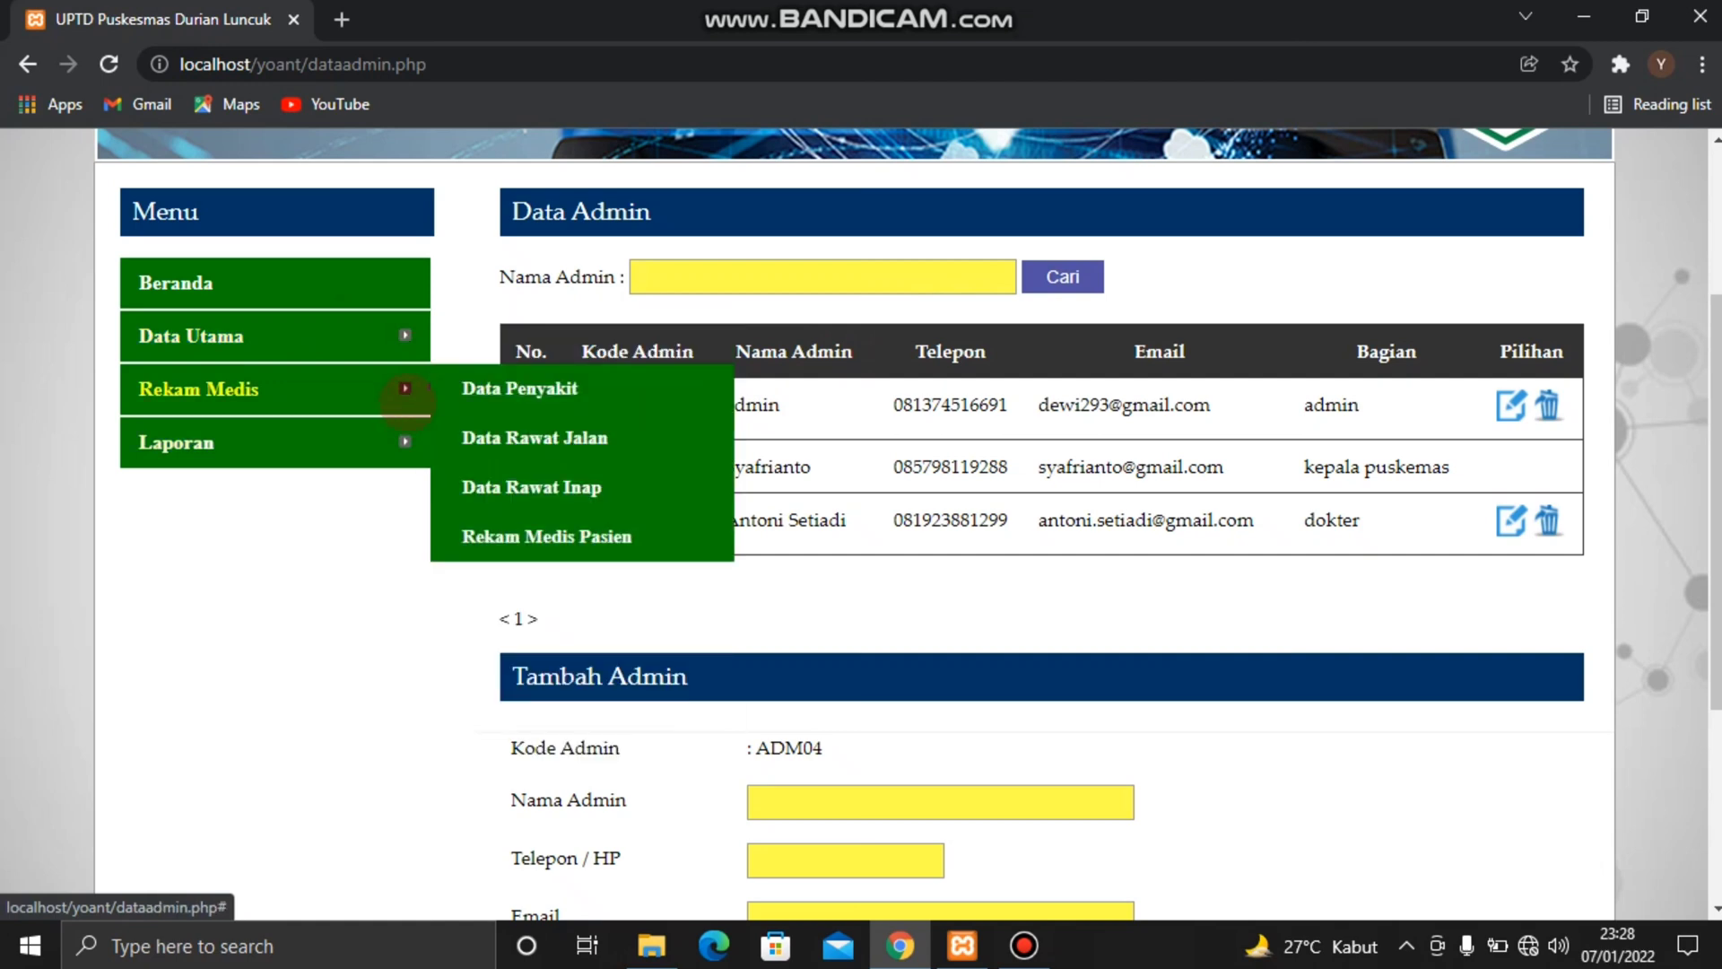
click(493, 402)
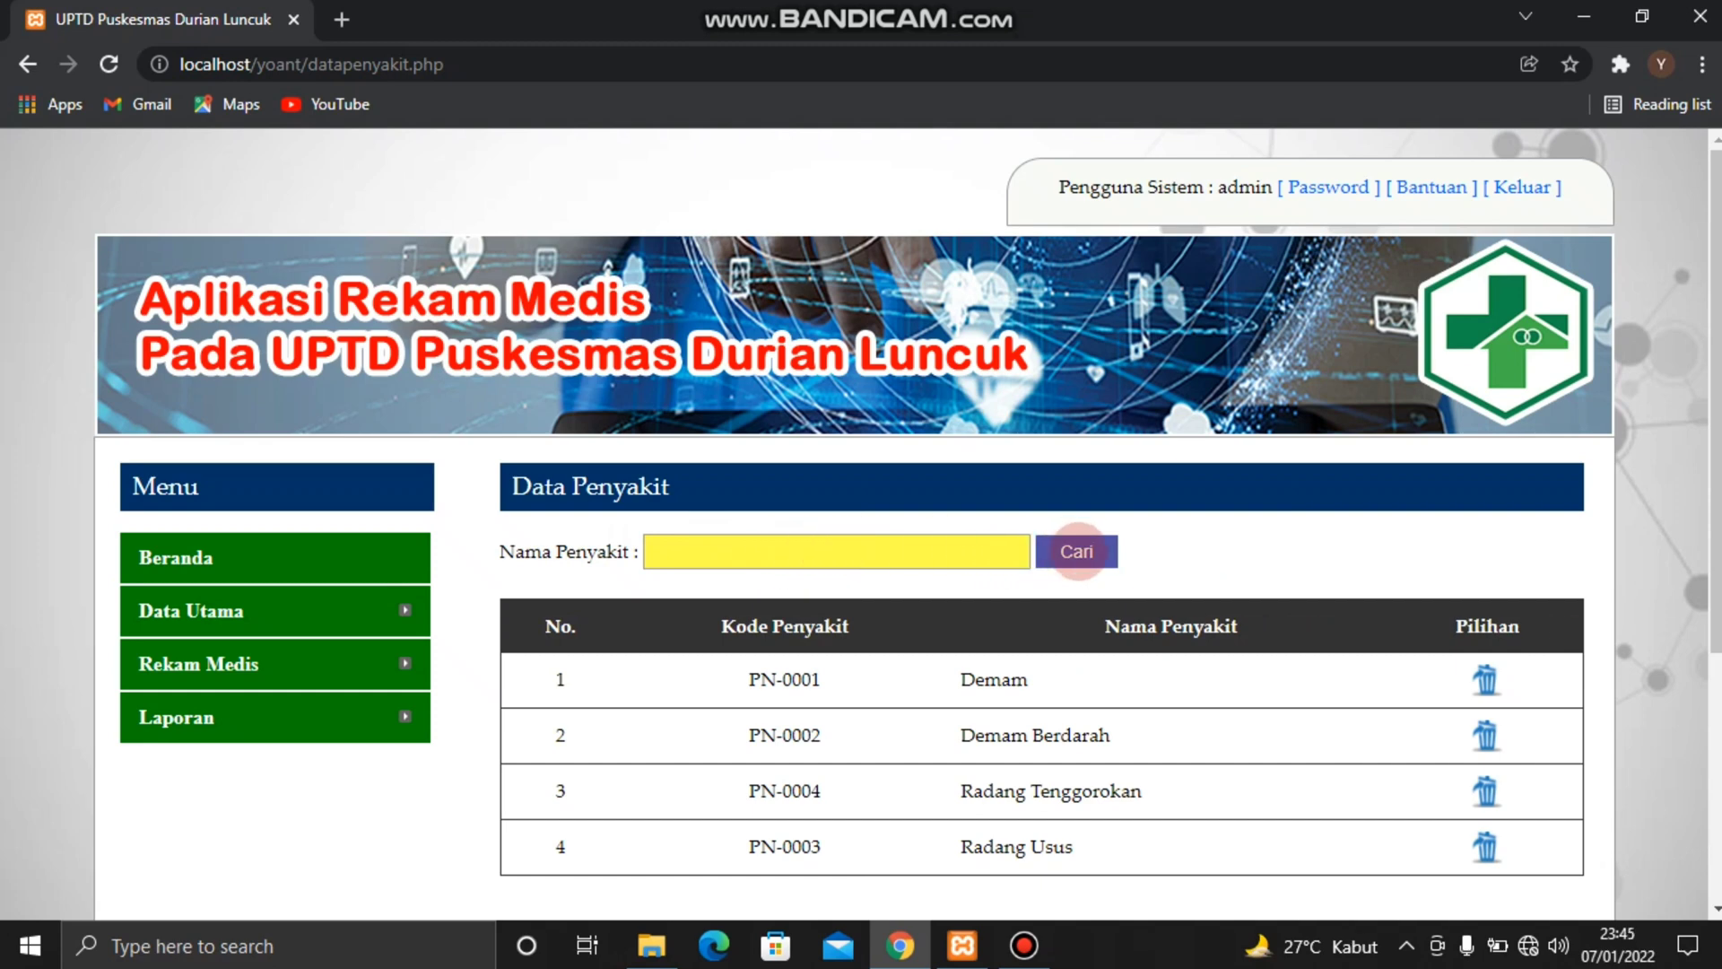
scroll(1081, 639, down, 2)
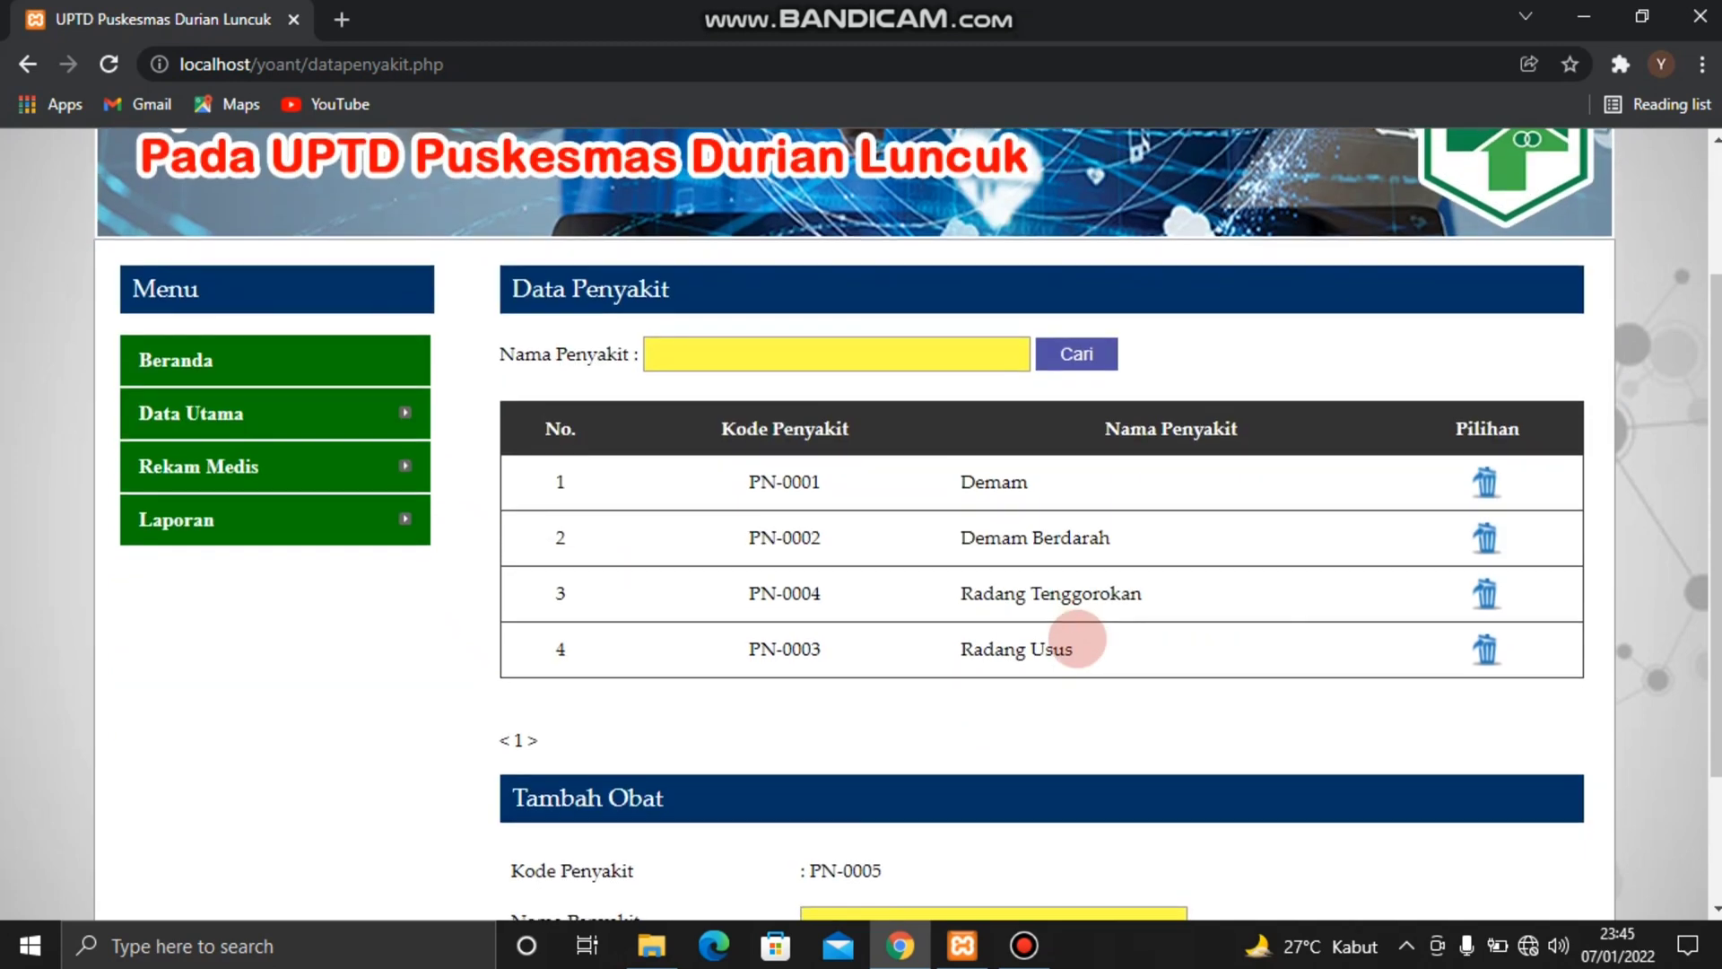
scroll(1070, 640, down, 1)
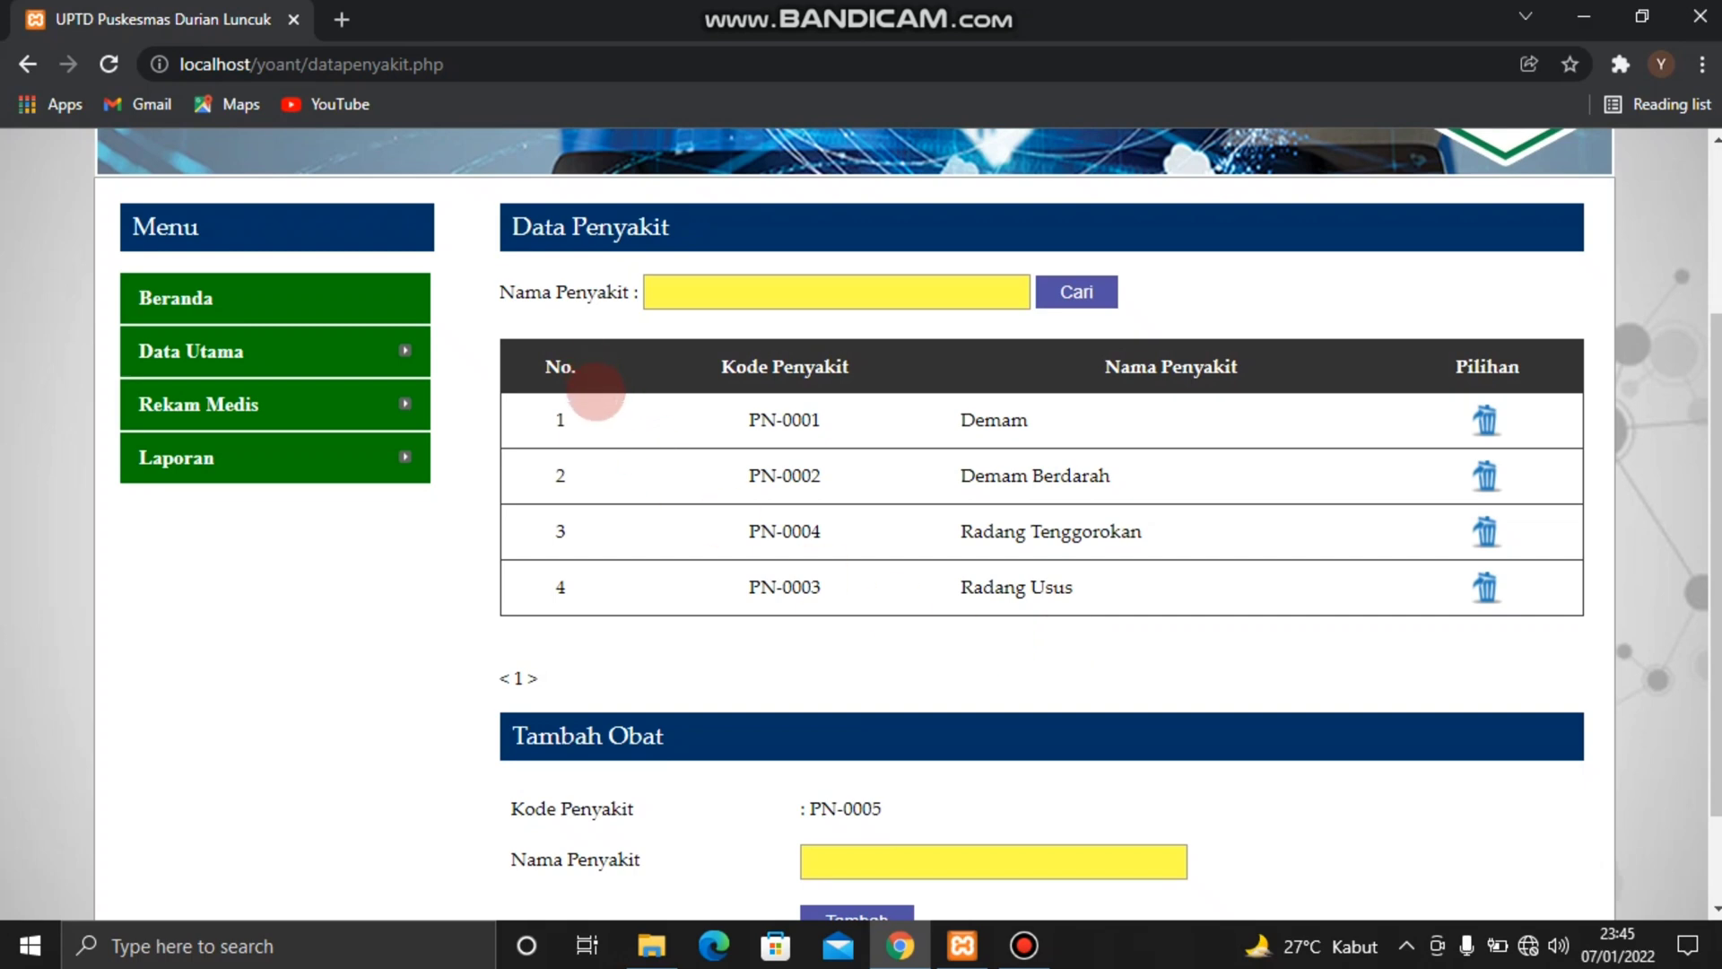
scroll(954, 565, down, 2)
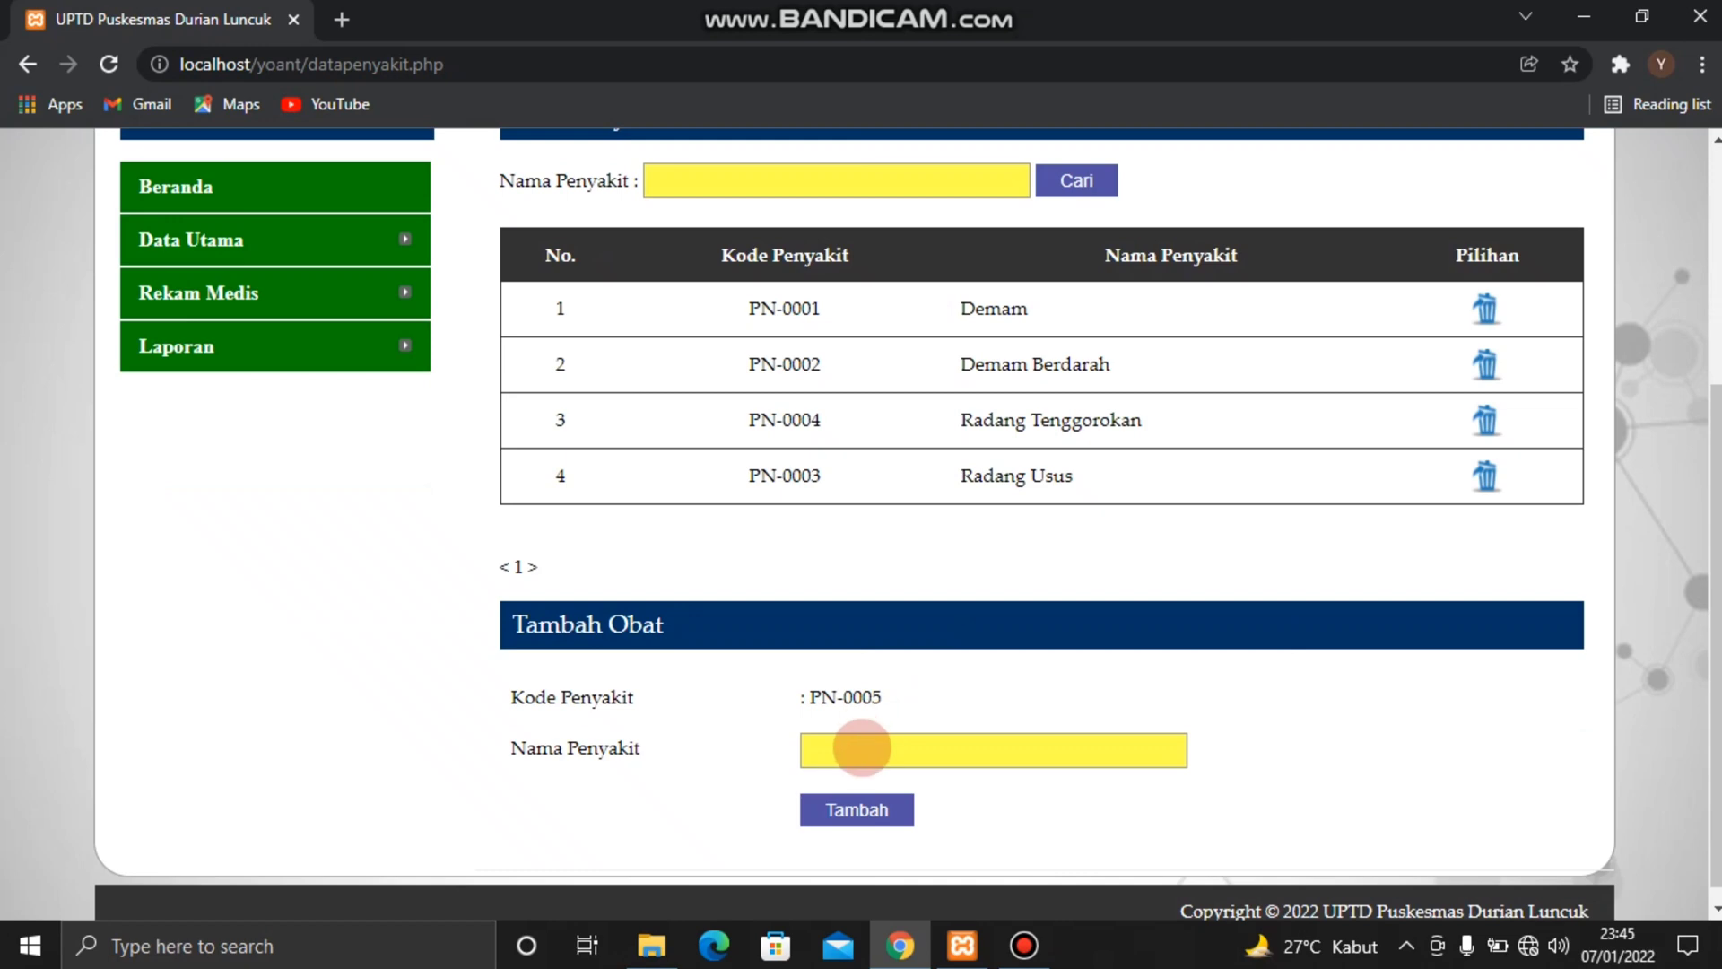
Add Diabetes as a new disease and check its entry in the disease list
click(862, 747)
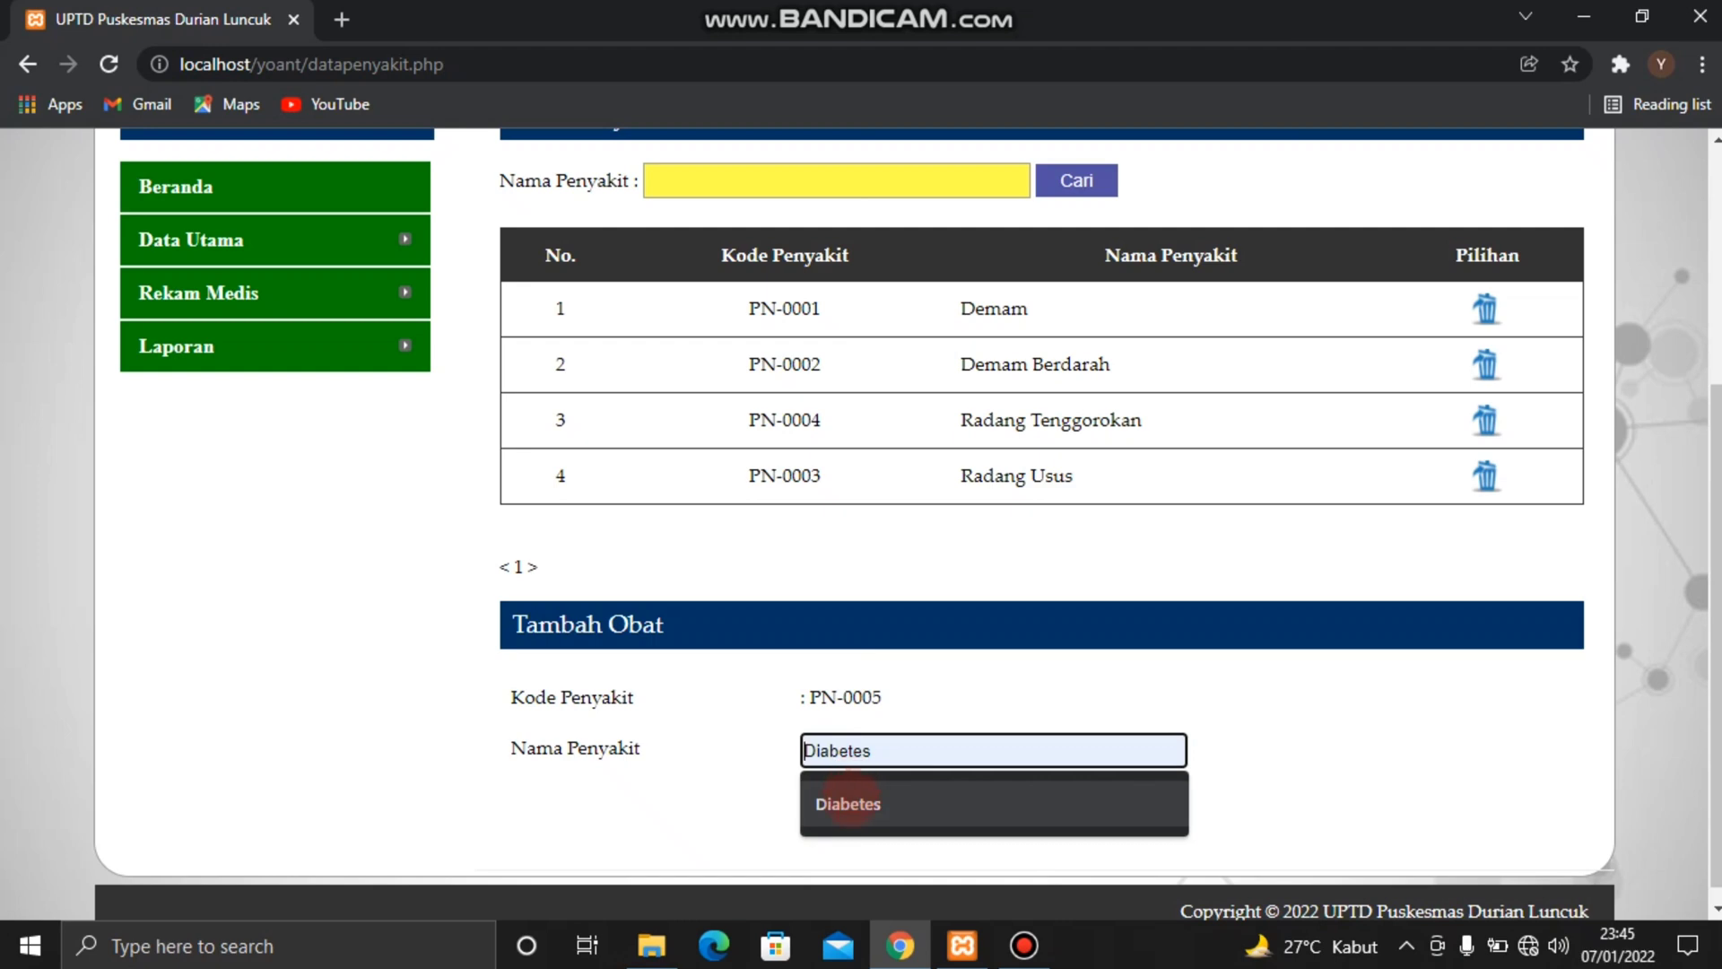
click(850, 789)
click(850, 805)
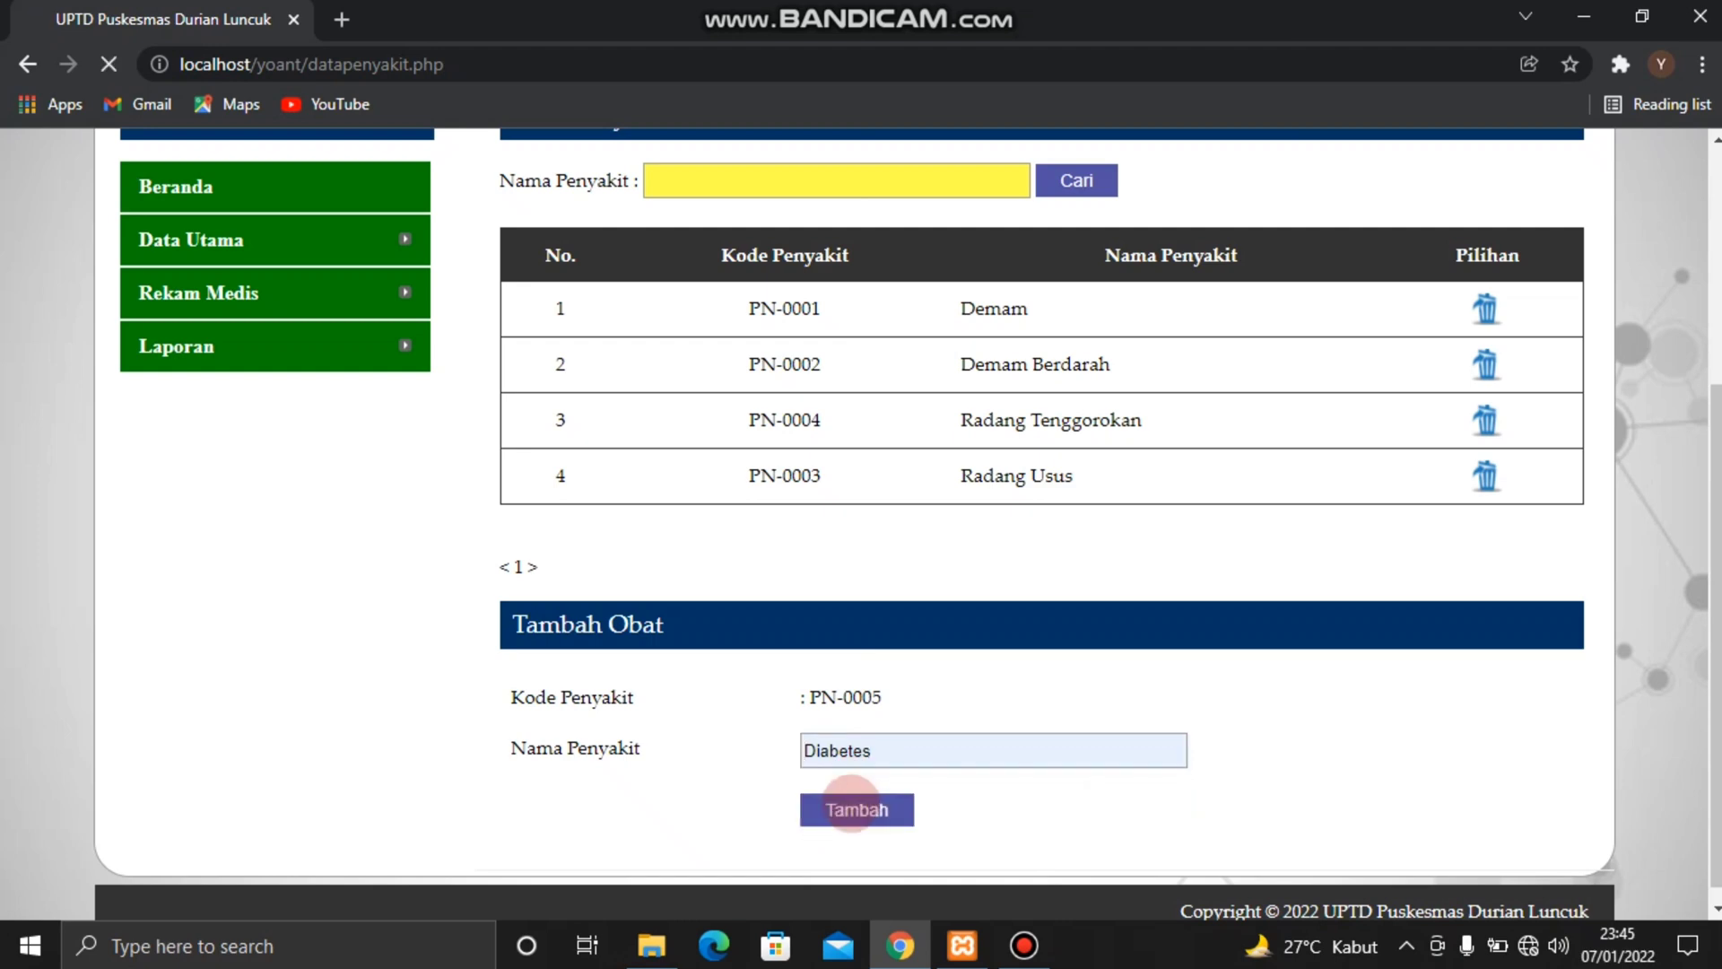
key(Return)
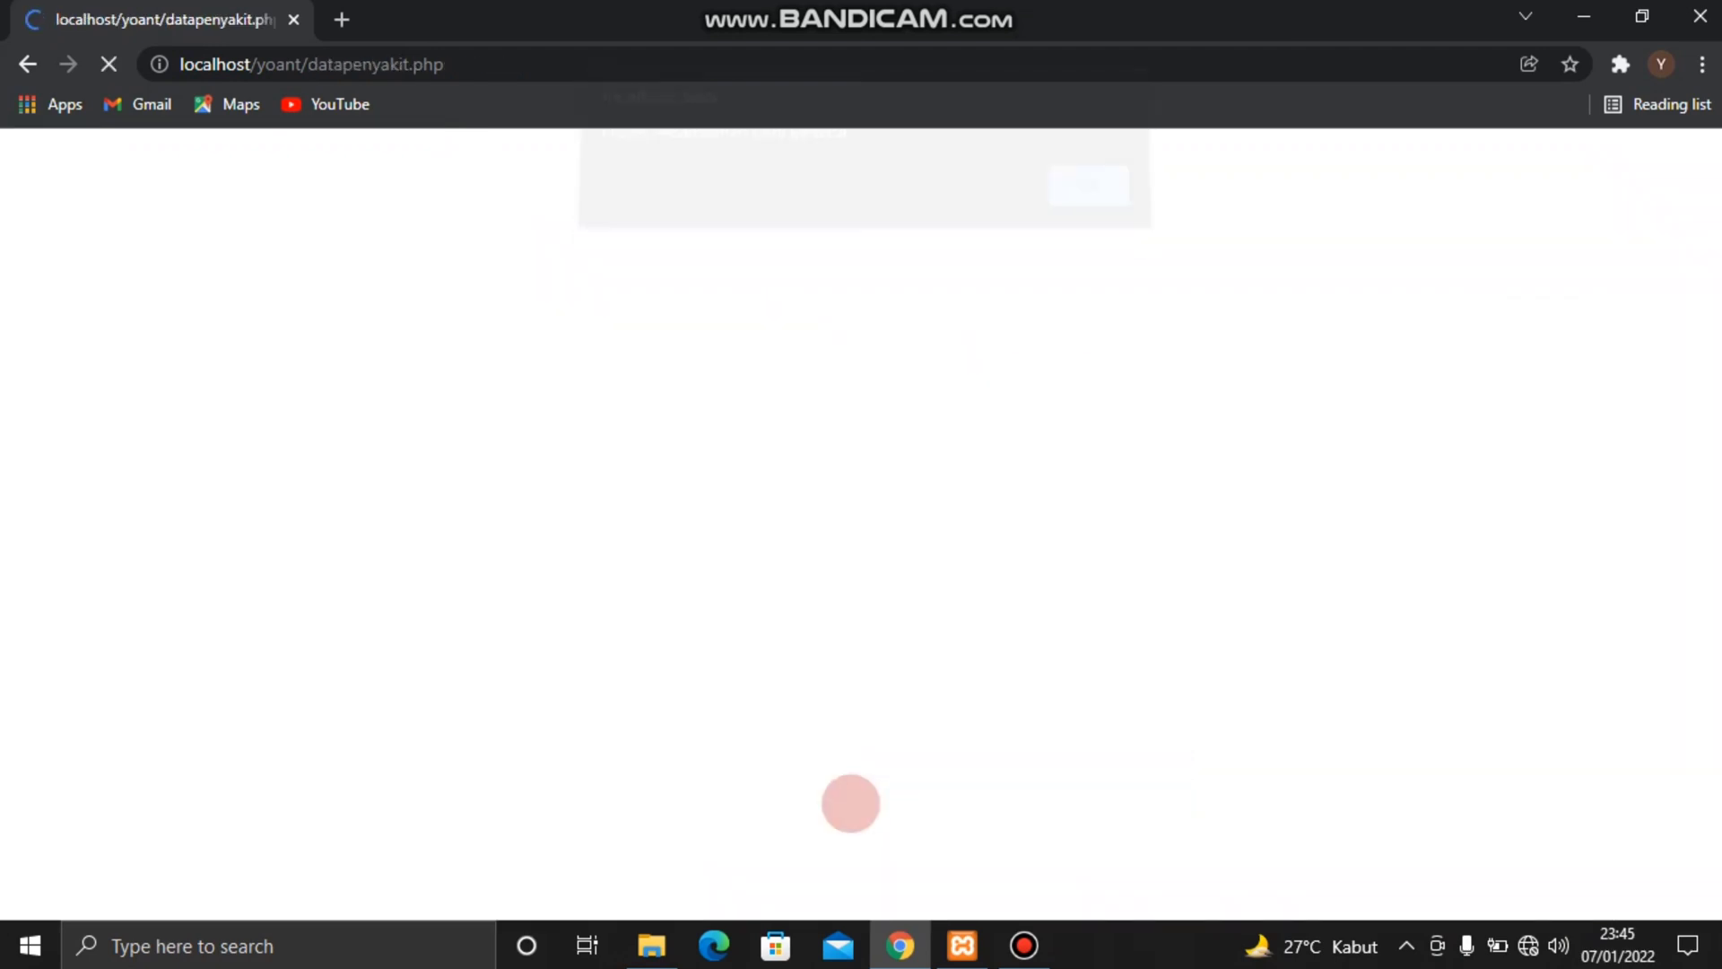
scroll(851, 803, down, 2)
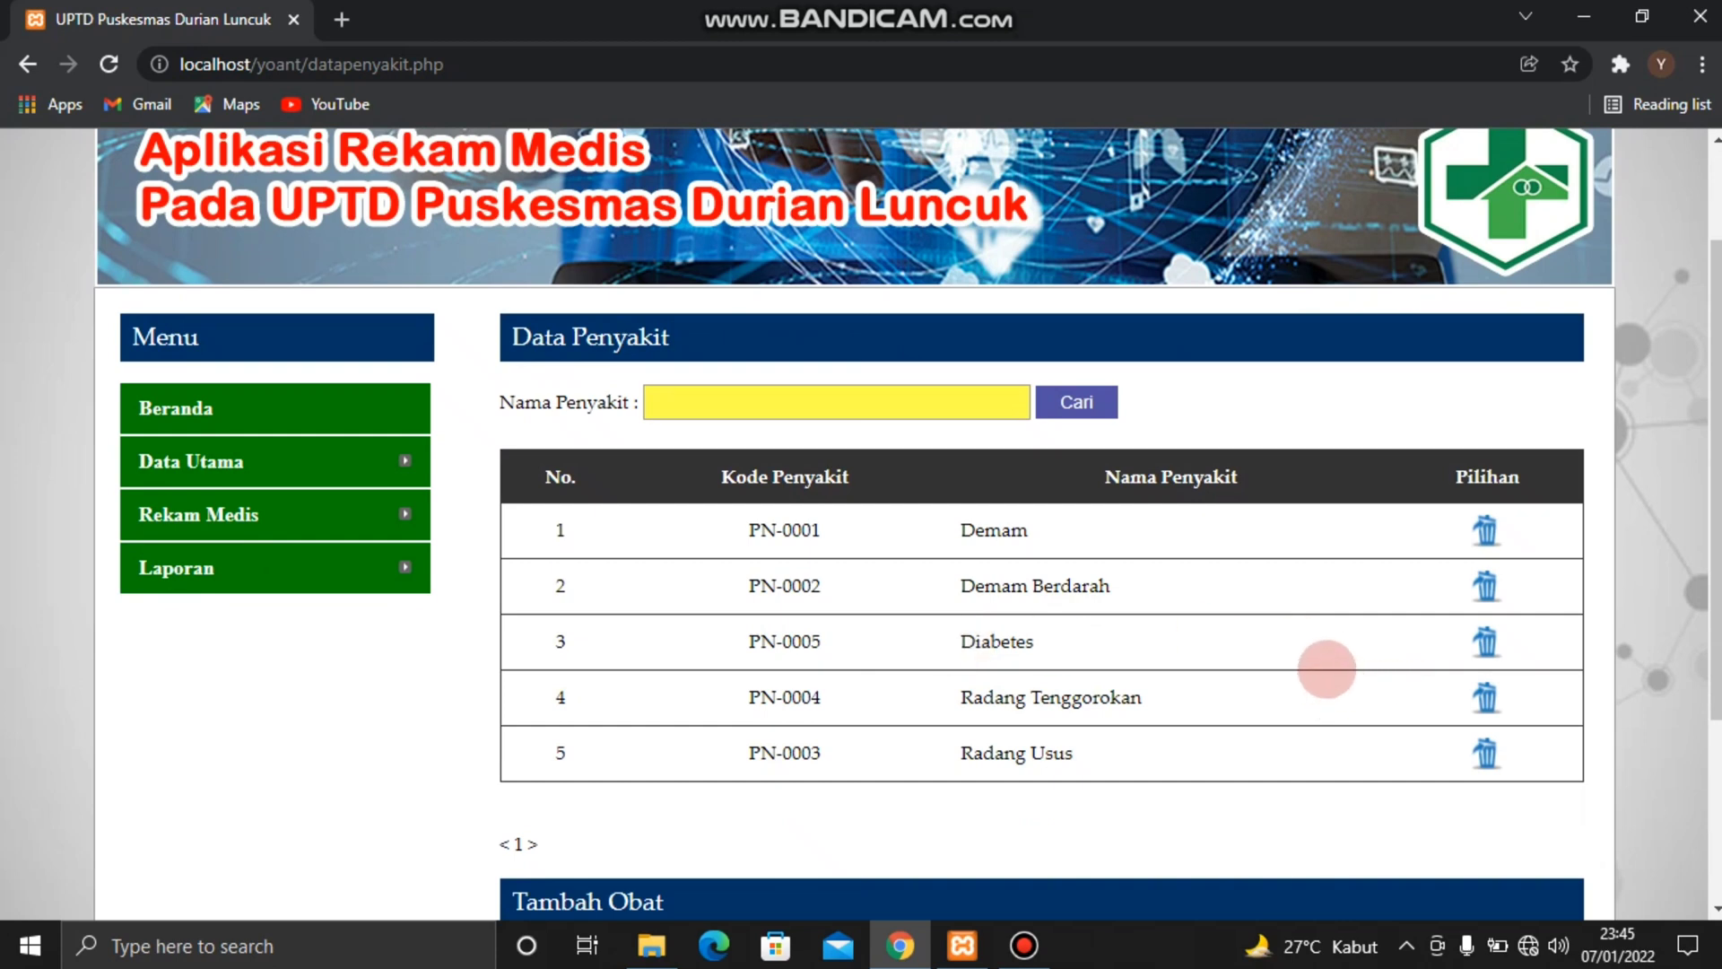
Delete the Diabetes entry from the disease list
click(1486, 642)
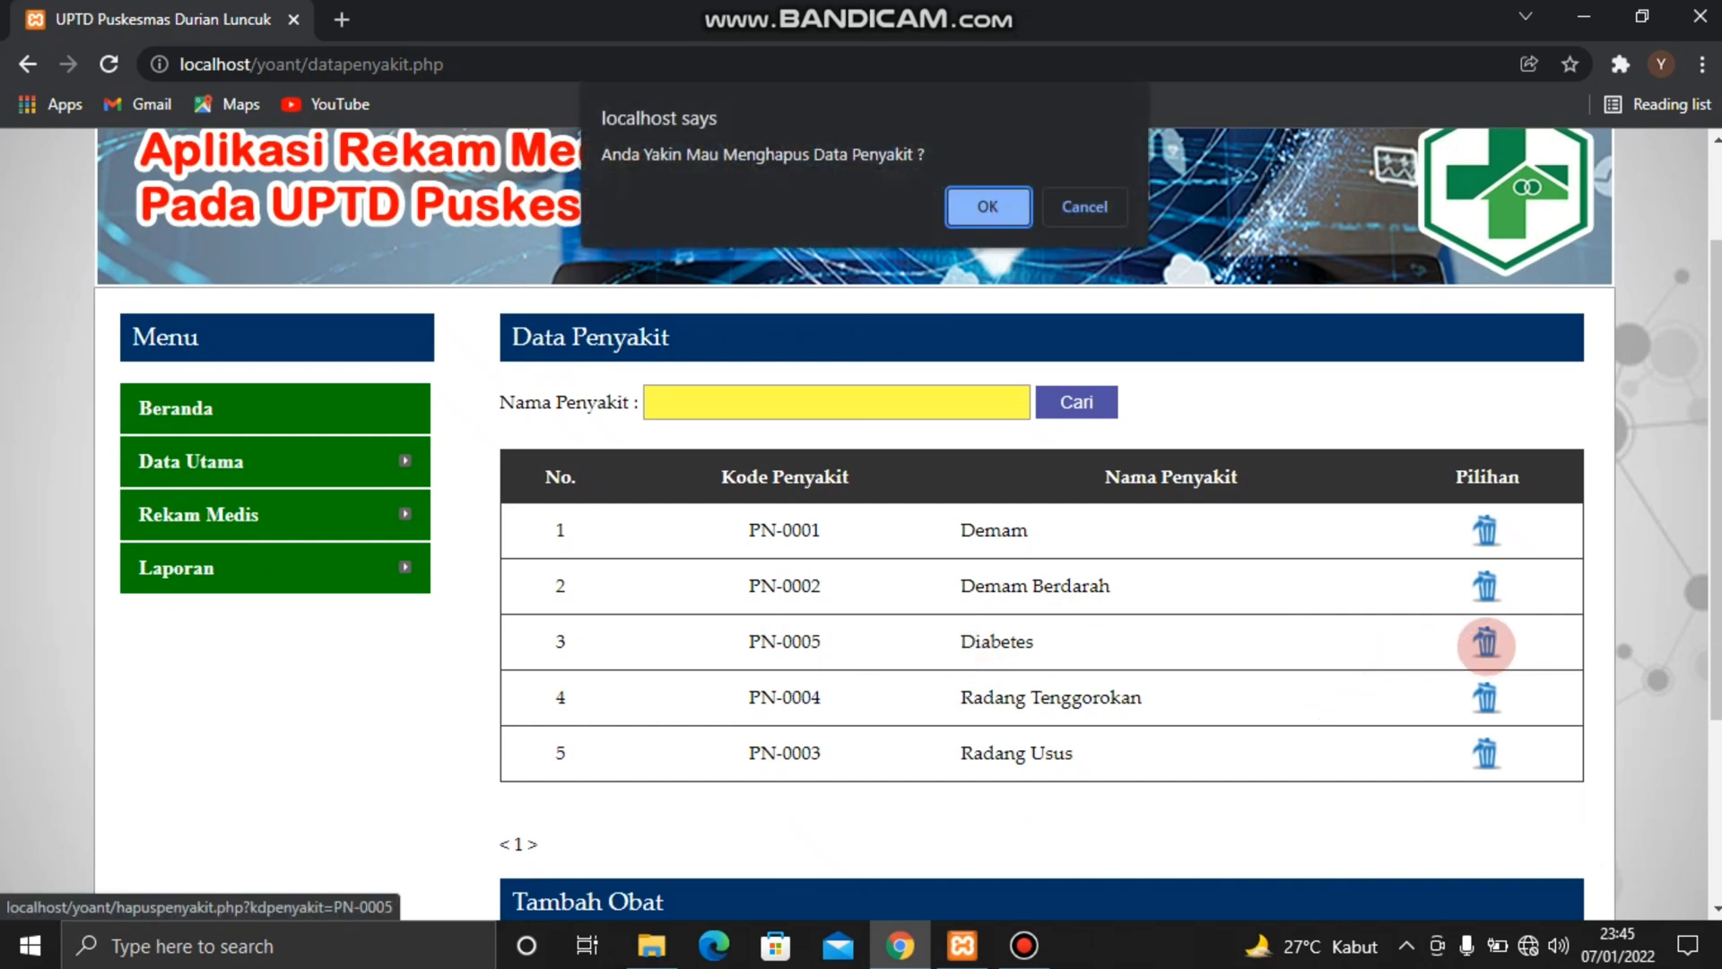
click(997, 215)
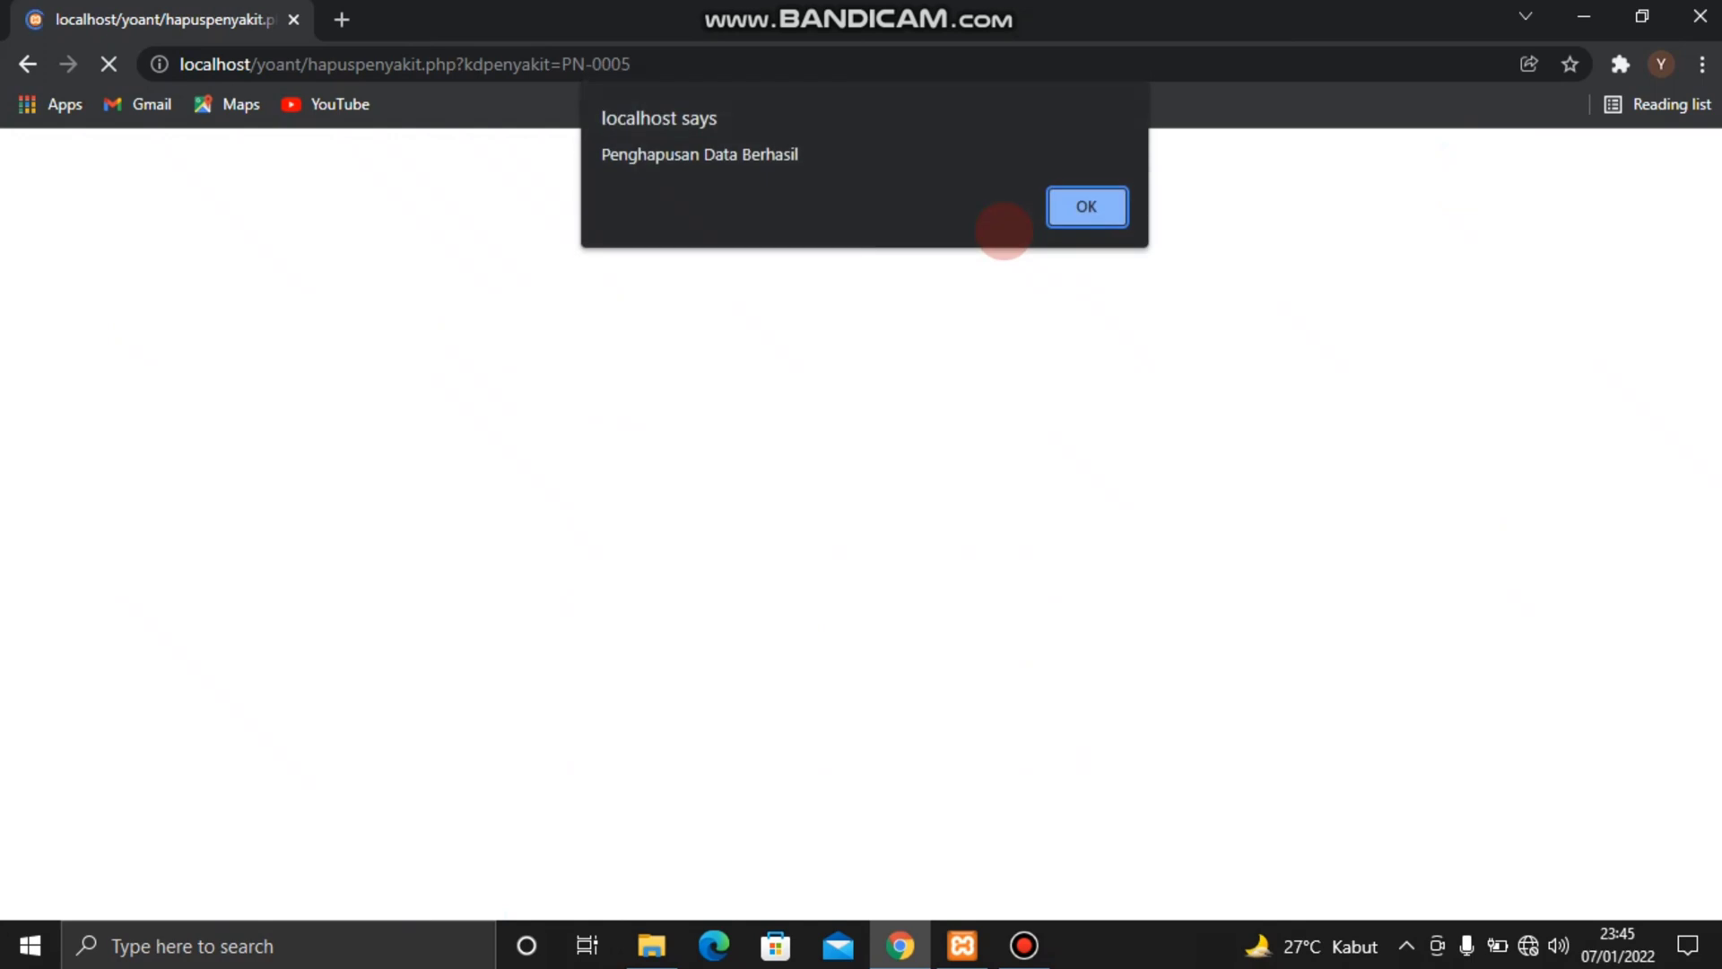
key(Return)
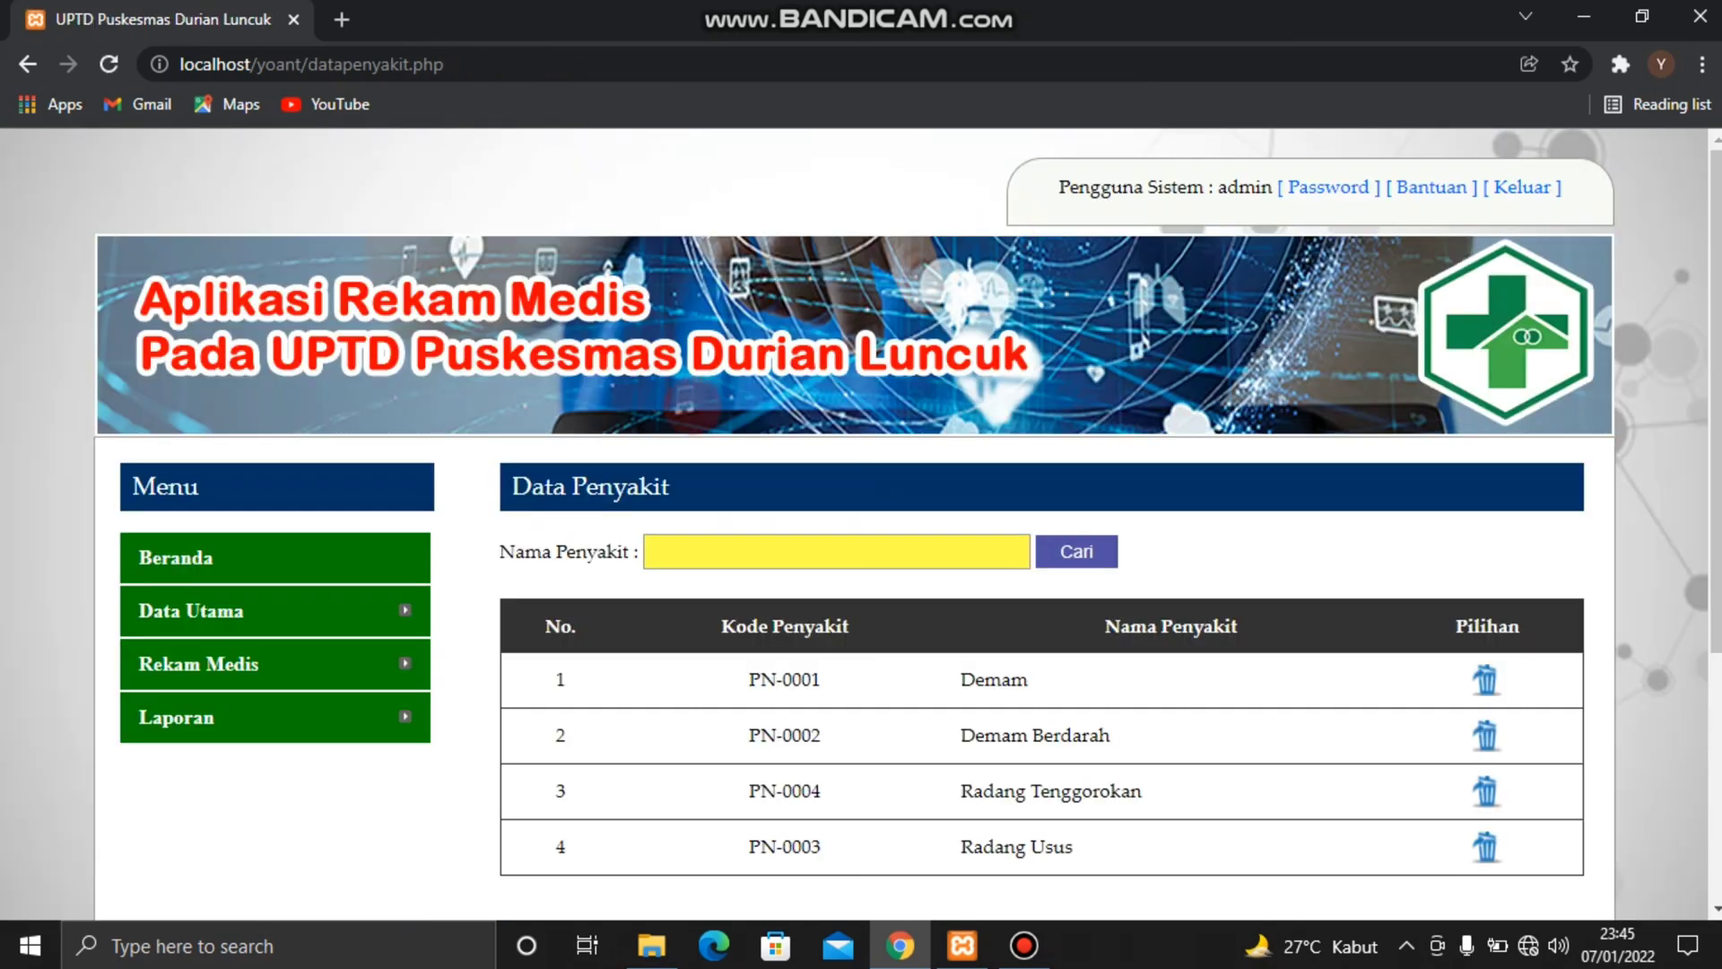
Start a Data Rawat Jalan record for the last patient in the patient list, with Penyakit set to Radang Tenggorokan
mouse_move(408, 664)
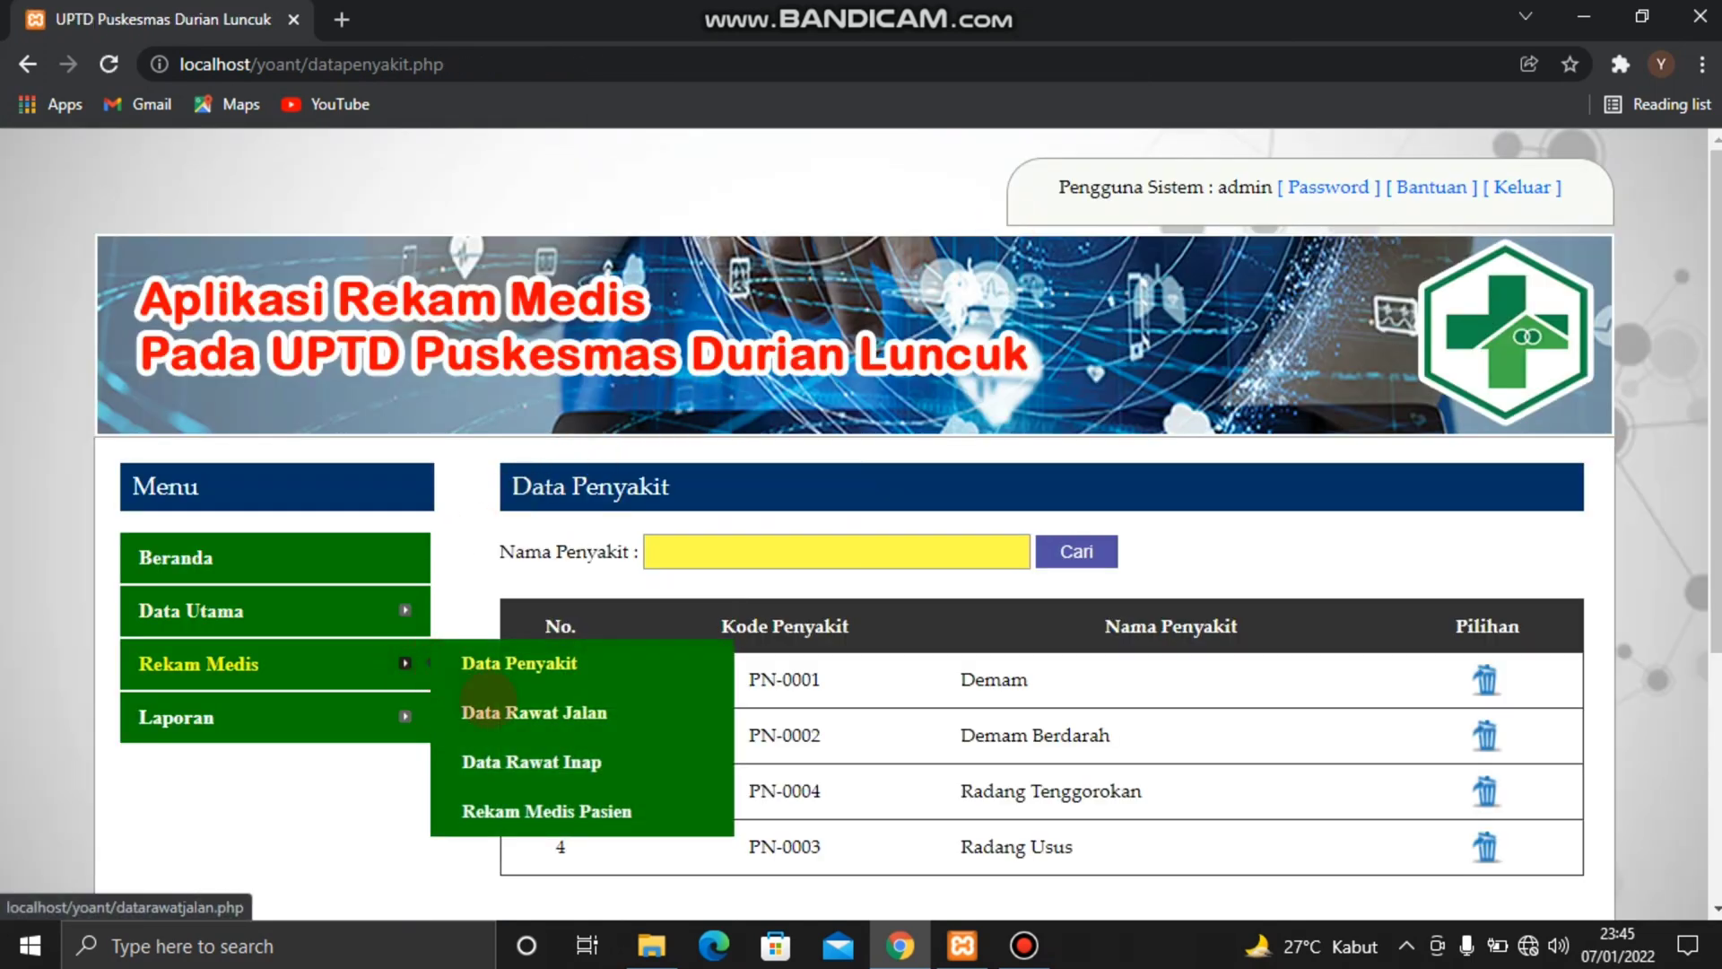
click(499, 709)
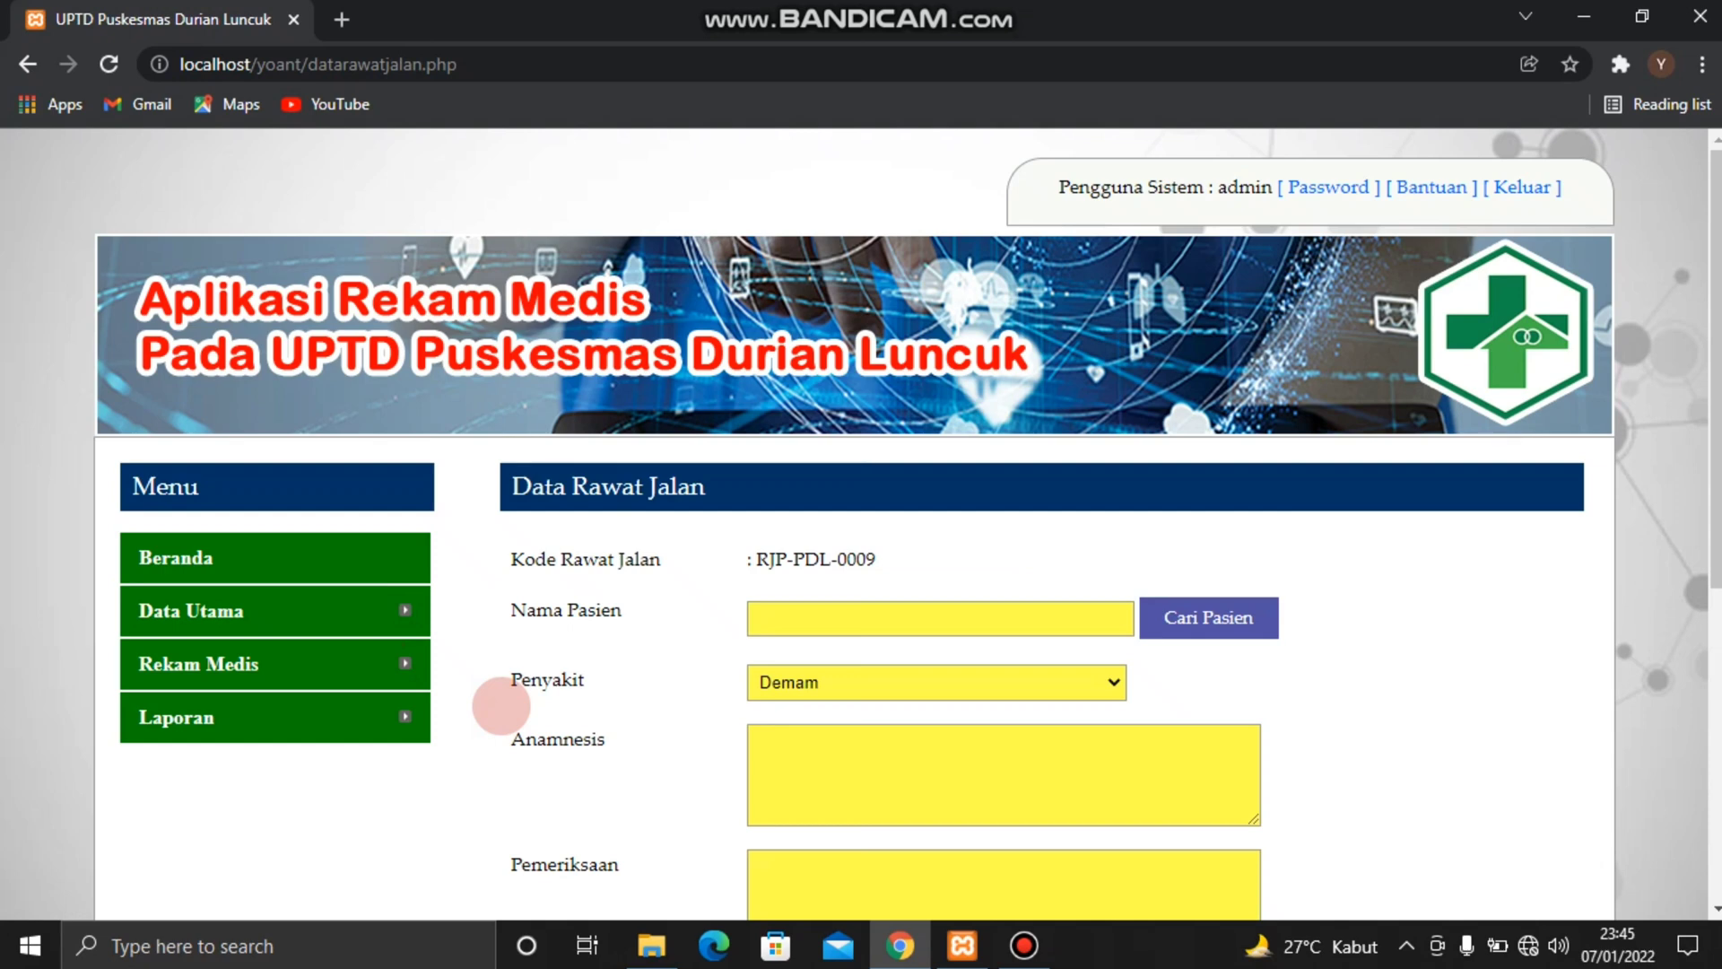
click(1226, 616)
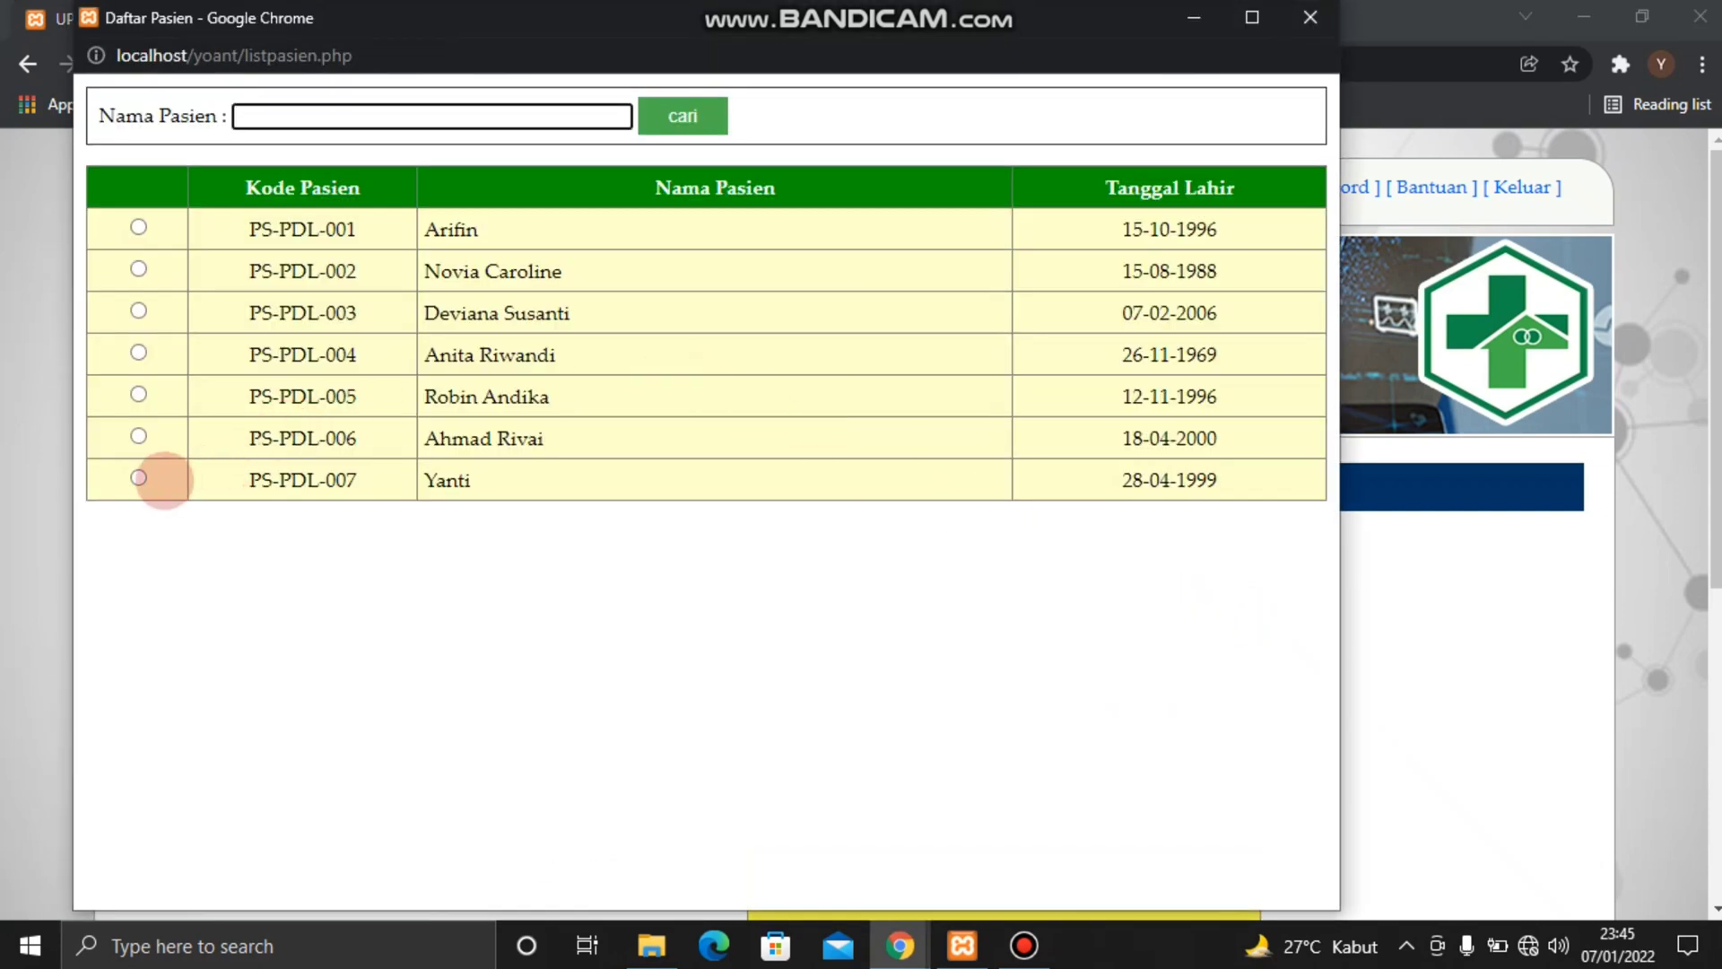
click(140, 478)
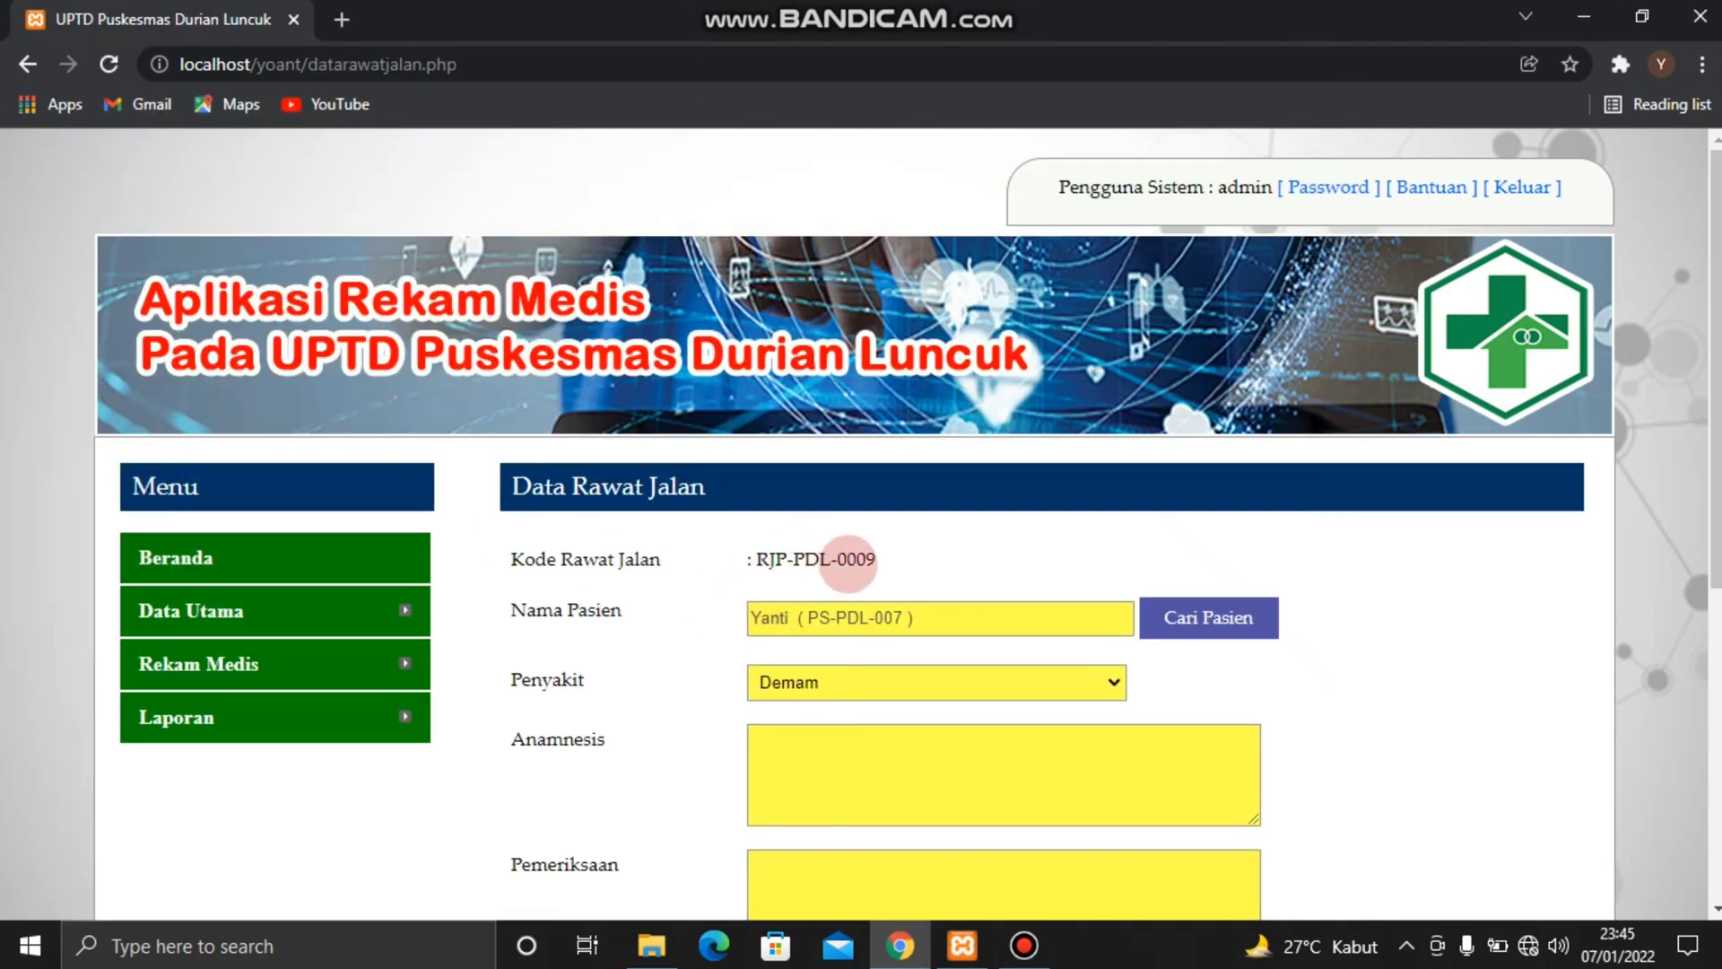
click(1112, 683)
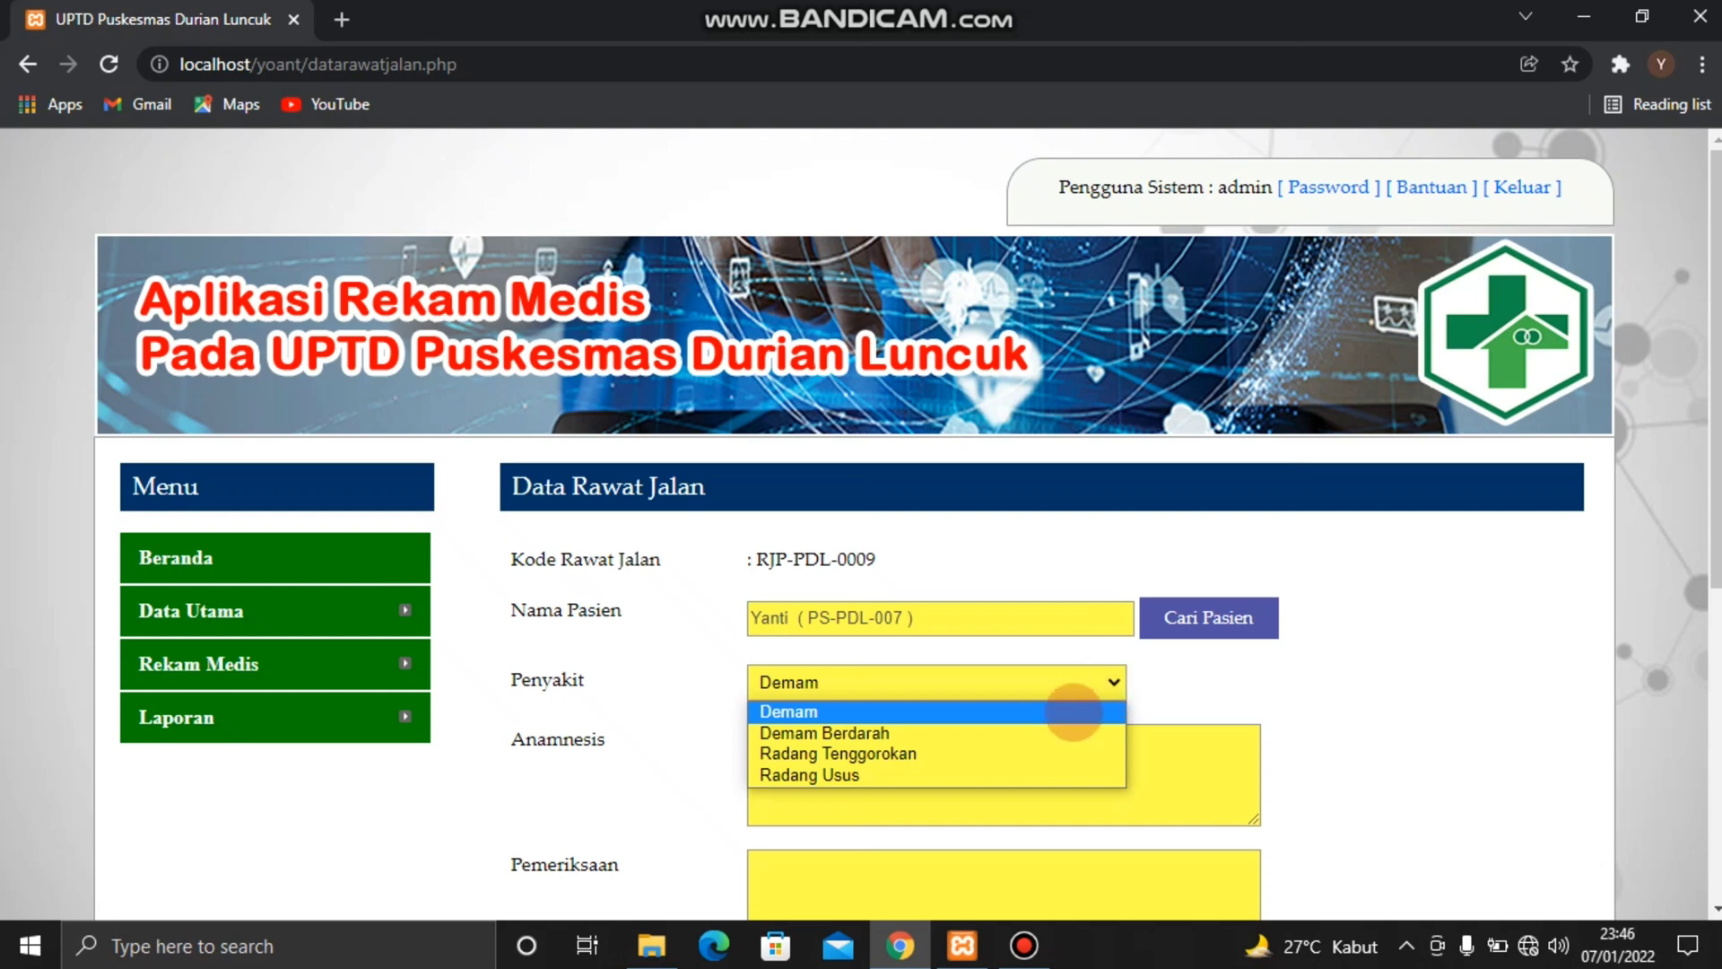
click(993, 754)
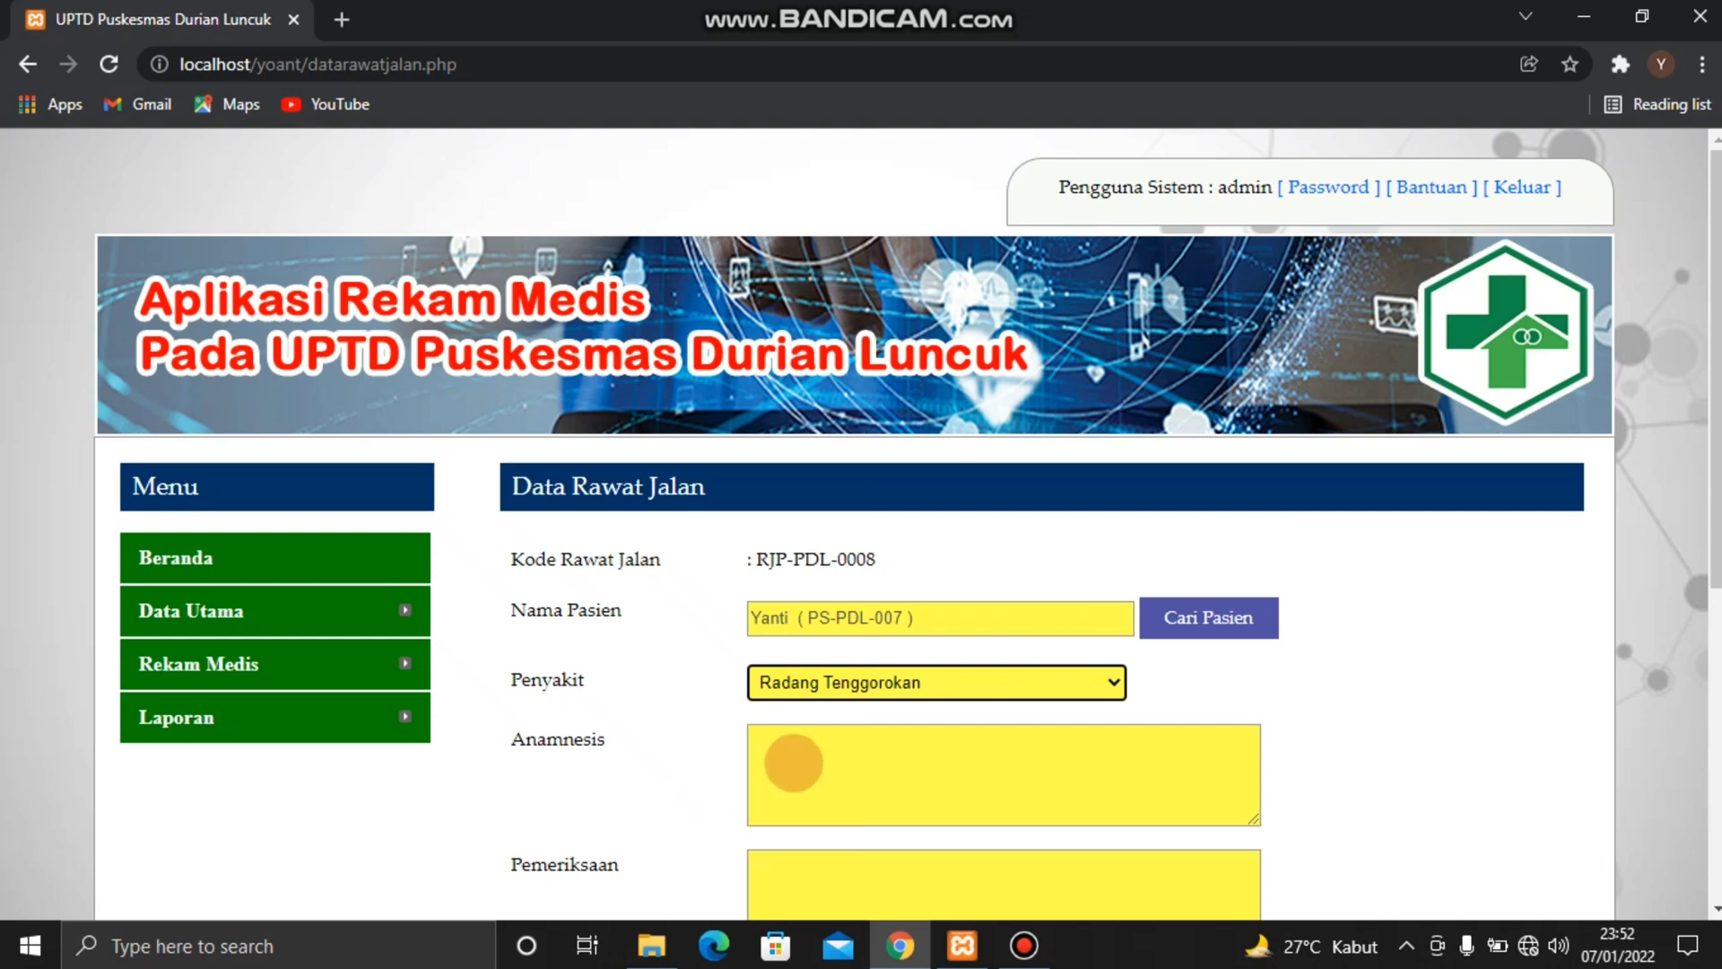
Fill in the outpatient record's Anamnesis with "sakit tenggorokan, batuk dan susah berbicara"
click(786, 746)
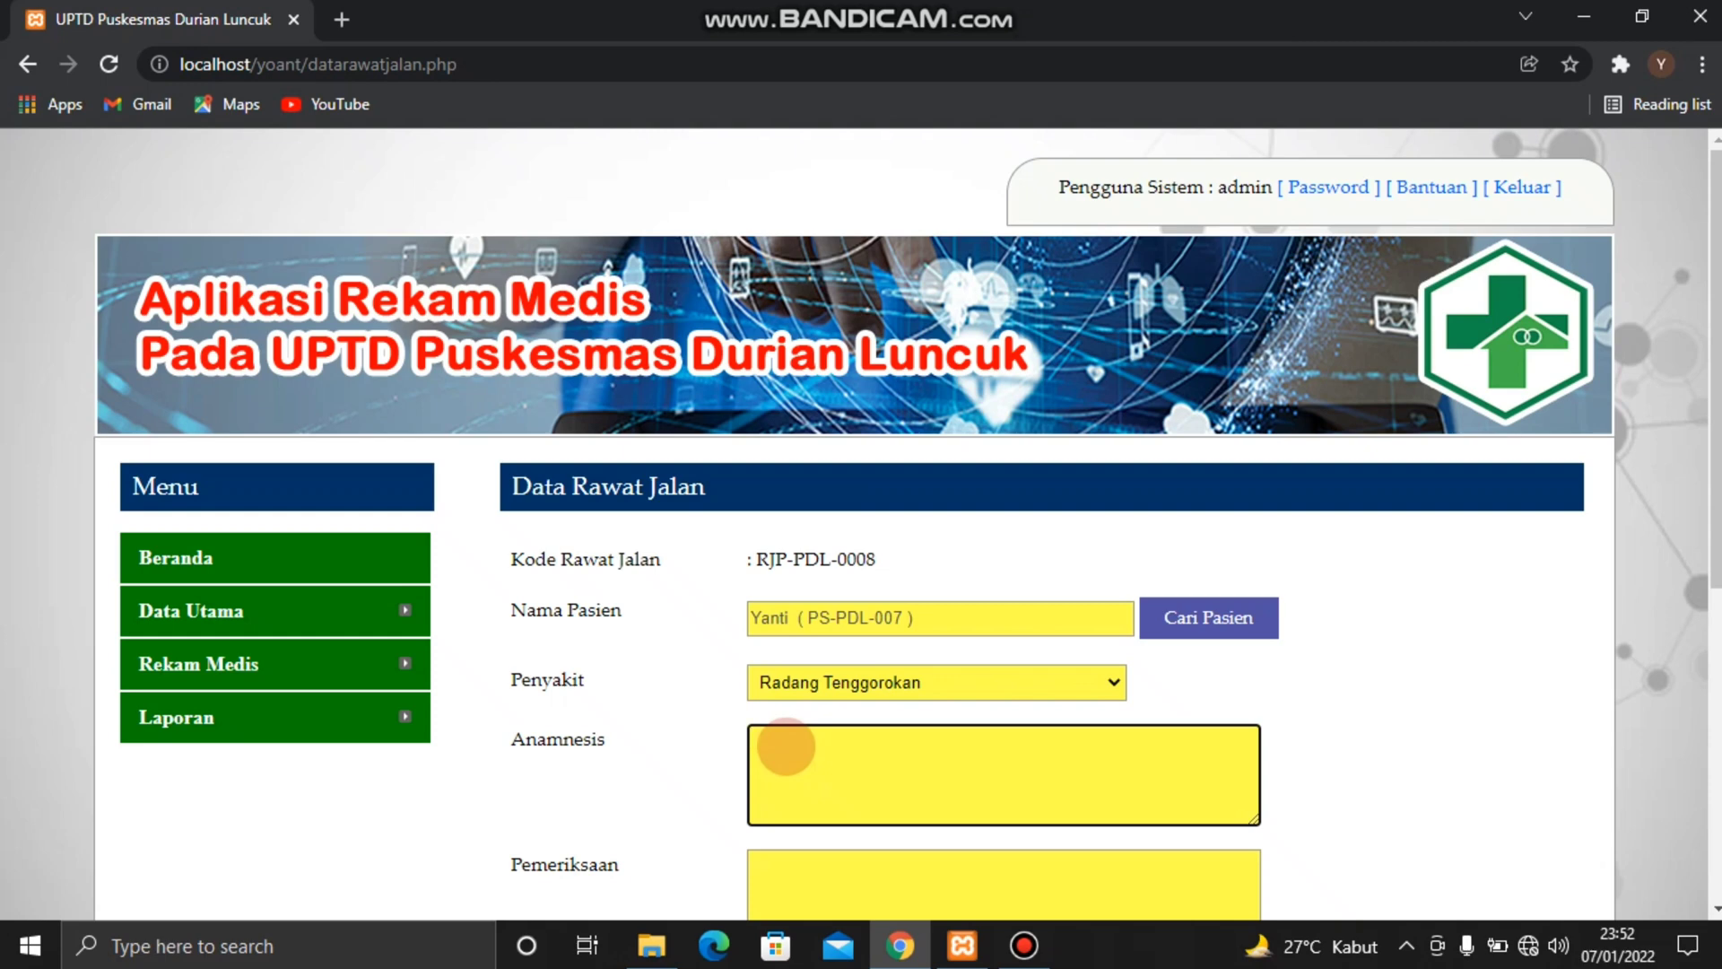
text(sakit tenggorokan, batuk)
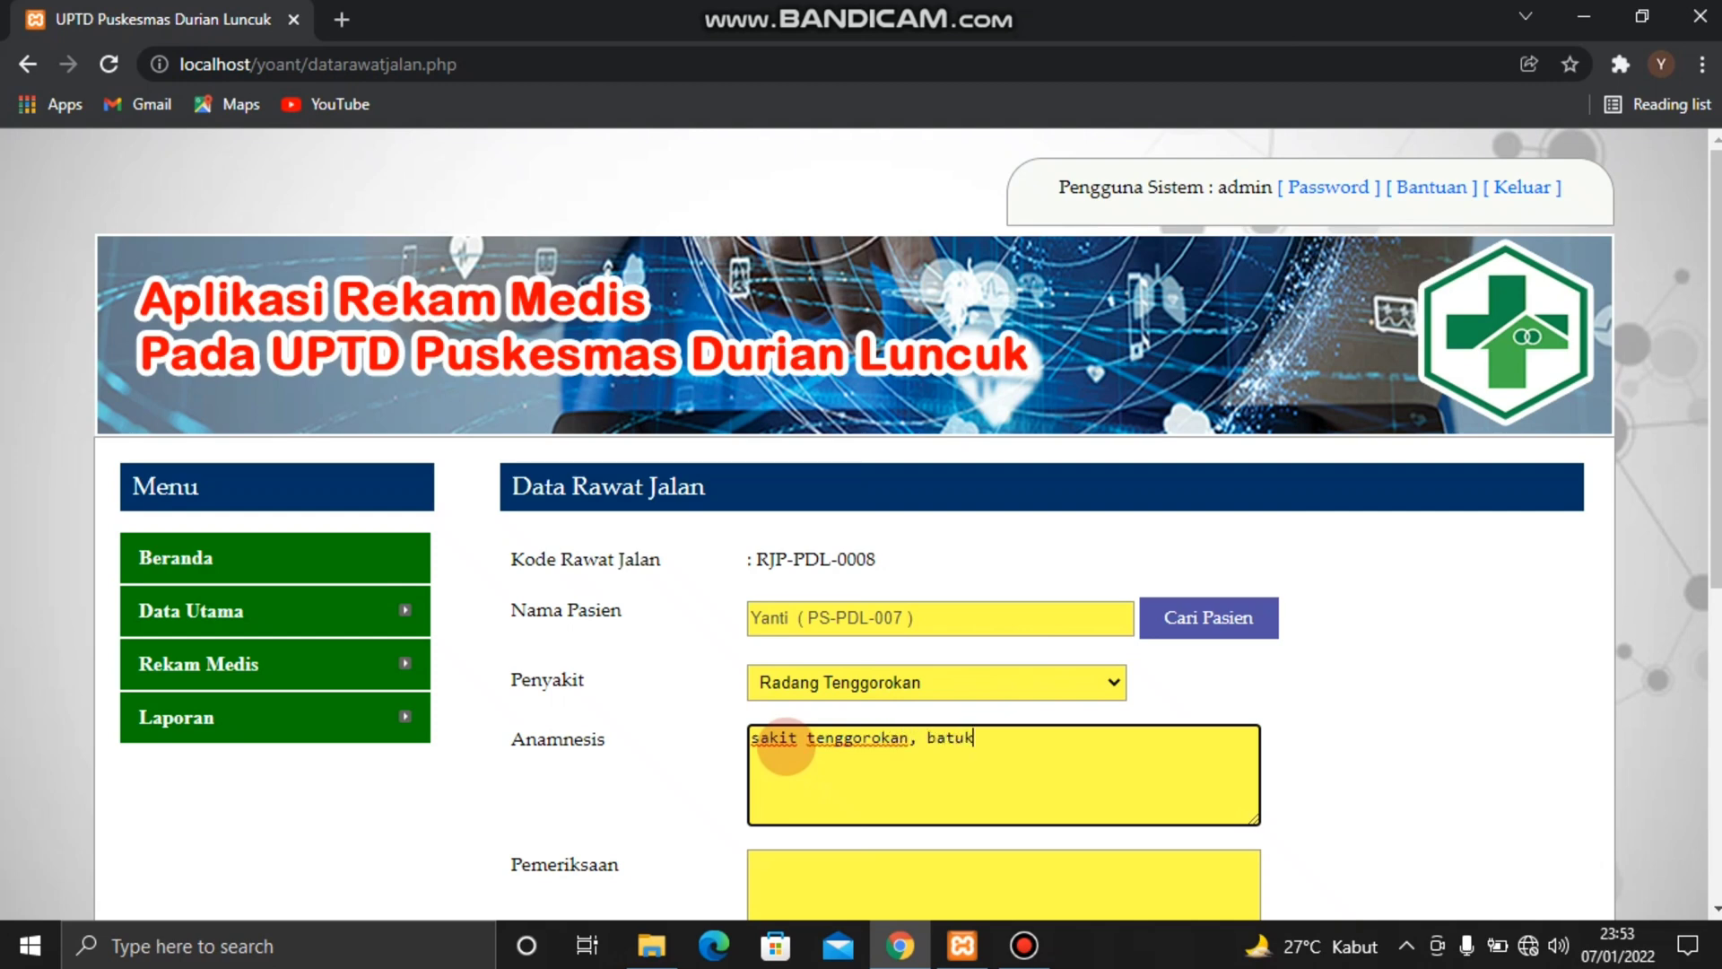
text( dan susah berbi)
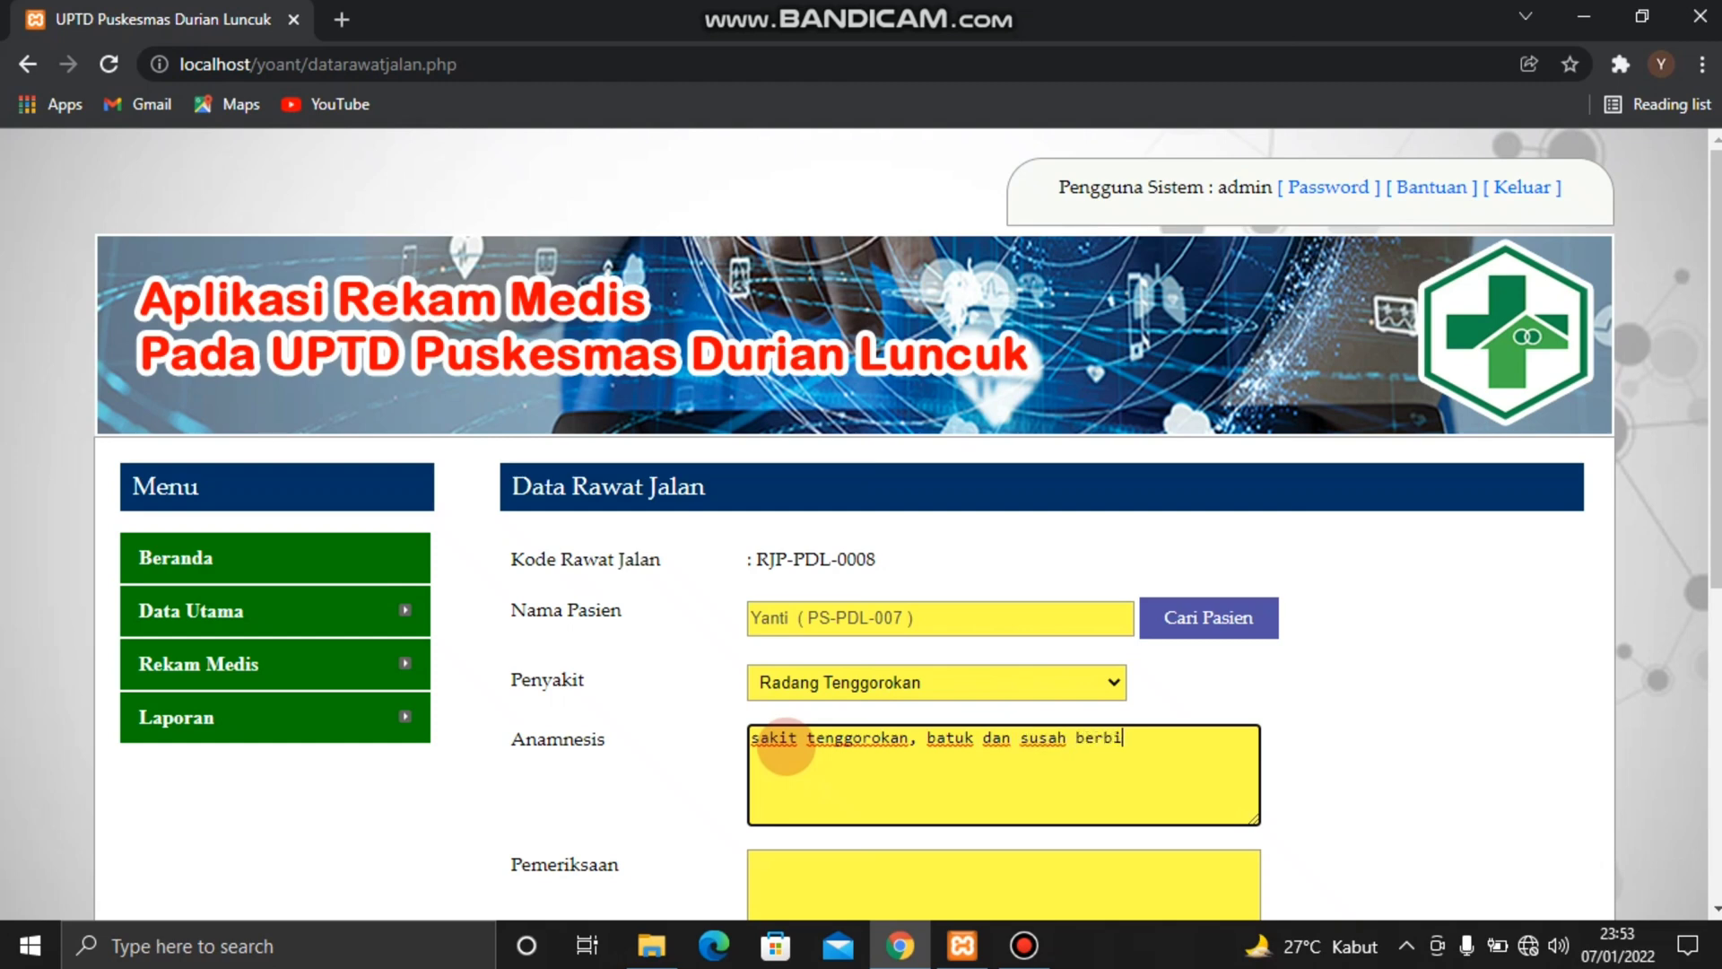
text(cara)
Enter "sekali" for Pemeriksaan and "radang tenggorokan" for Diagnosis in the outpatient record
scroll(785, 746, down, 1)
click(762, 760)
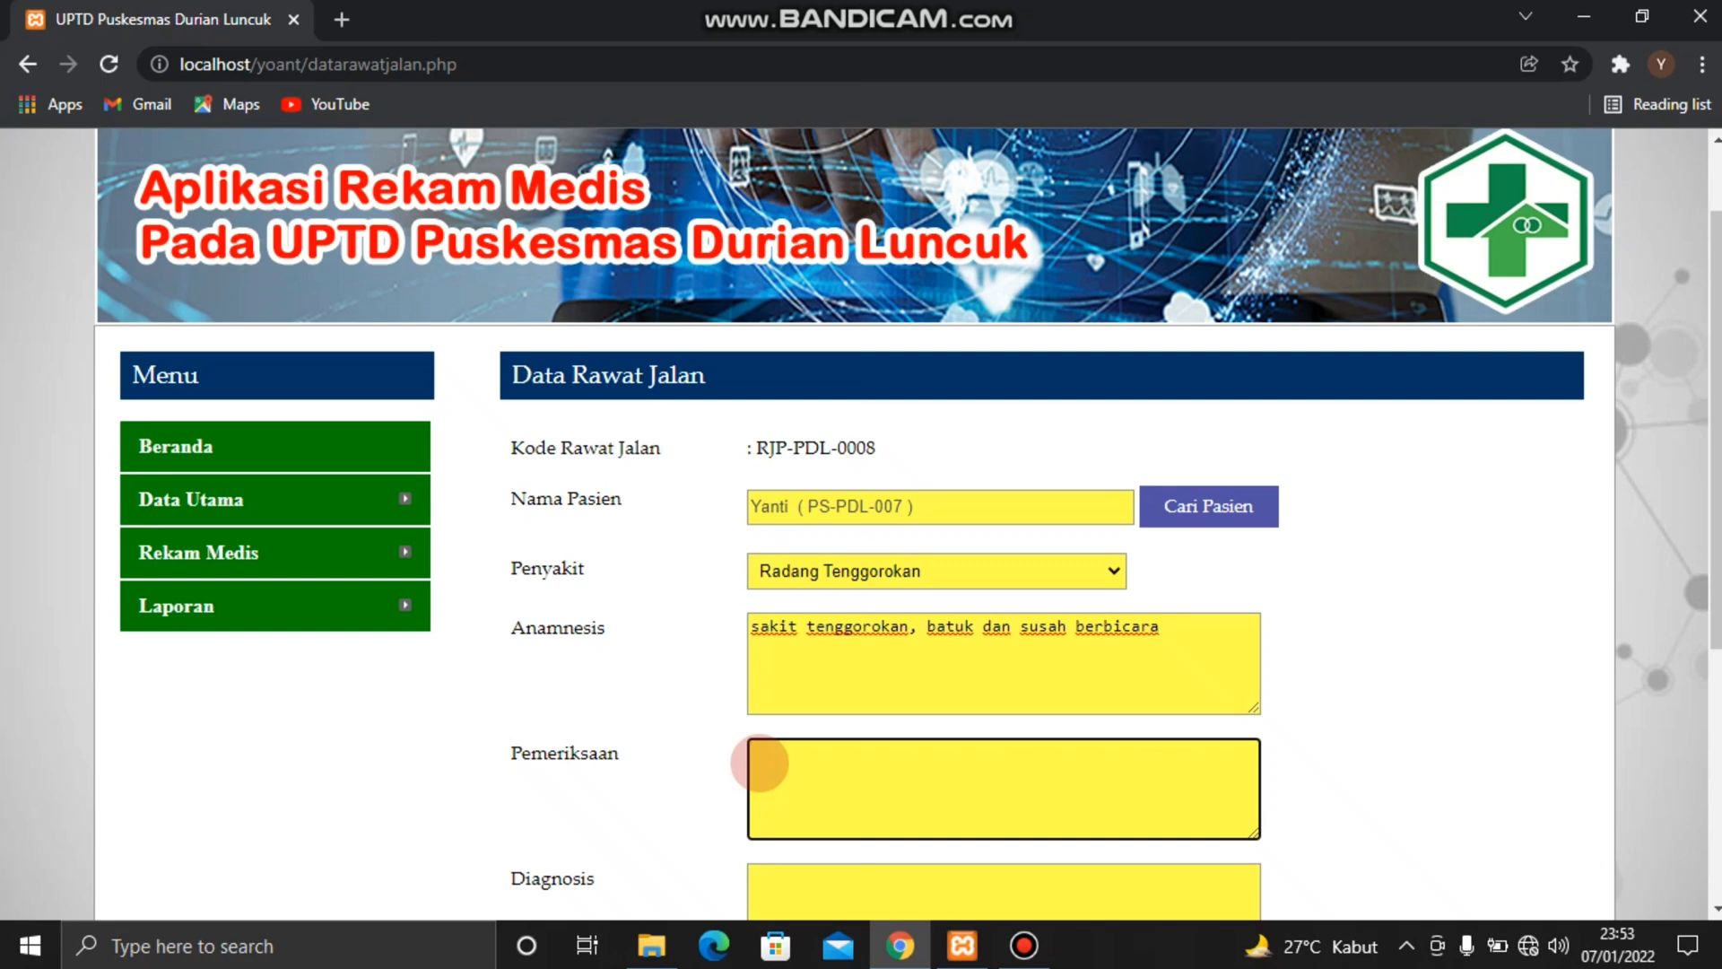
text(sekali)
scroll(760, 762, down, 2)
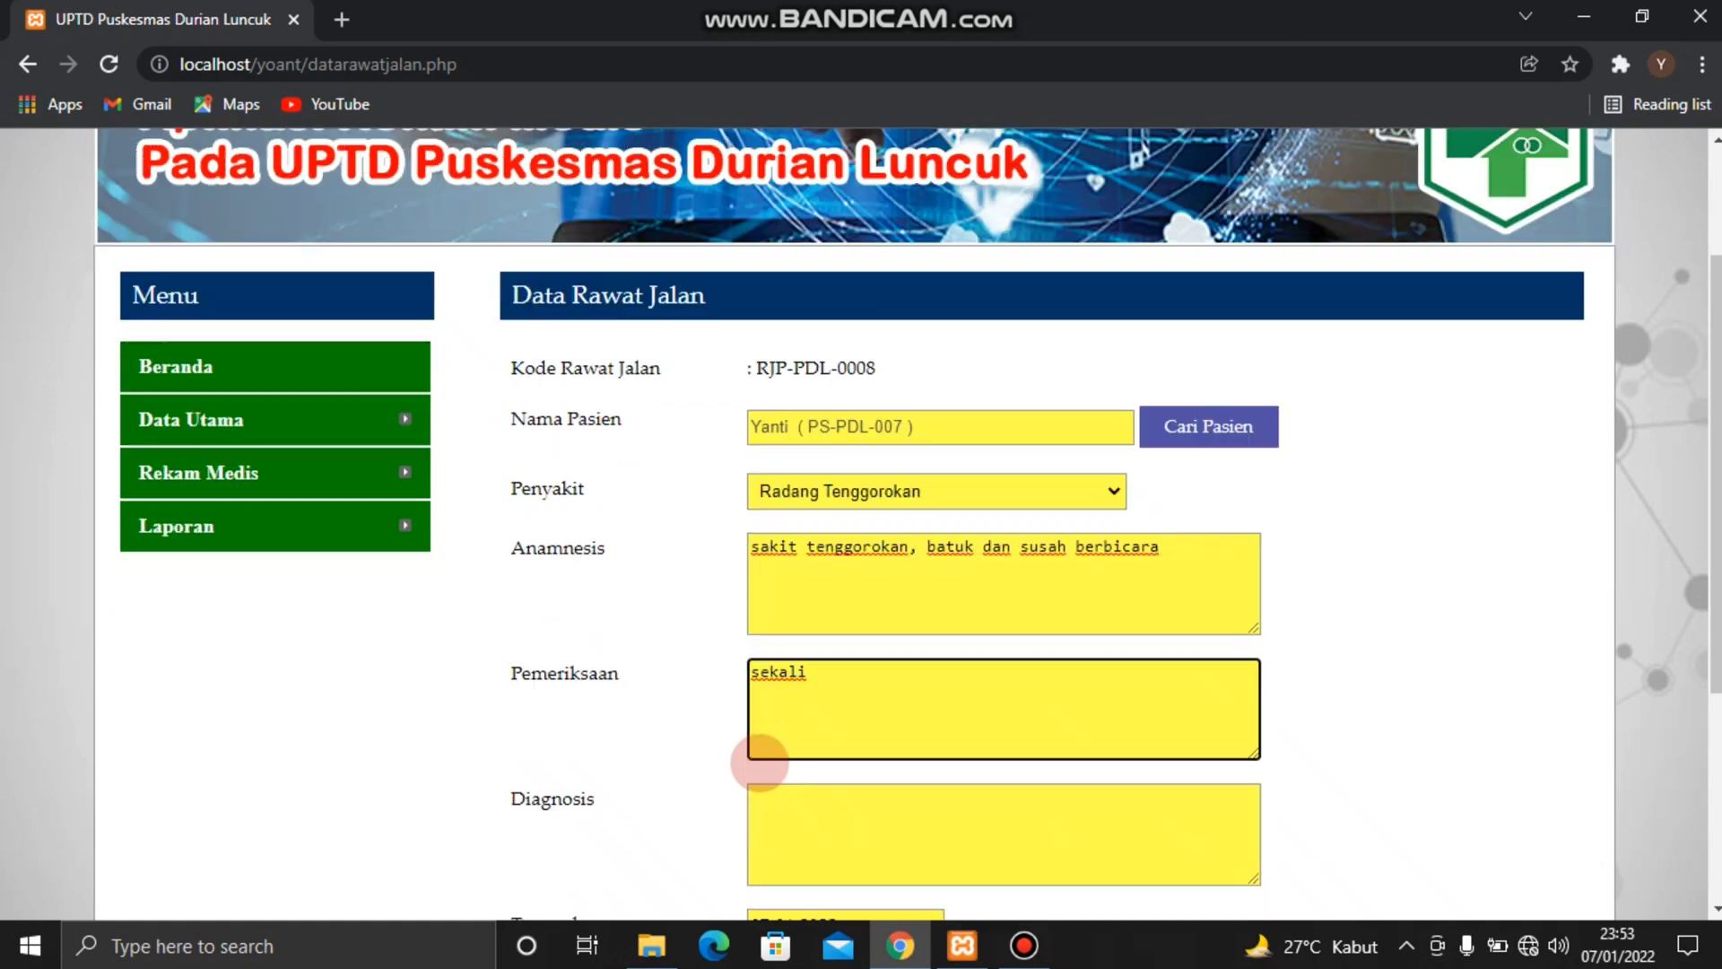
click(782, 745)
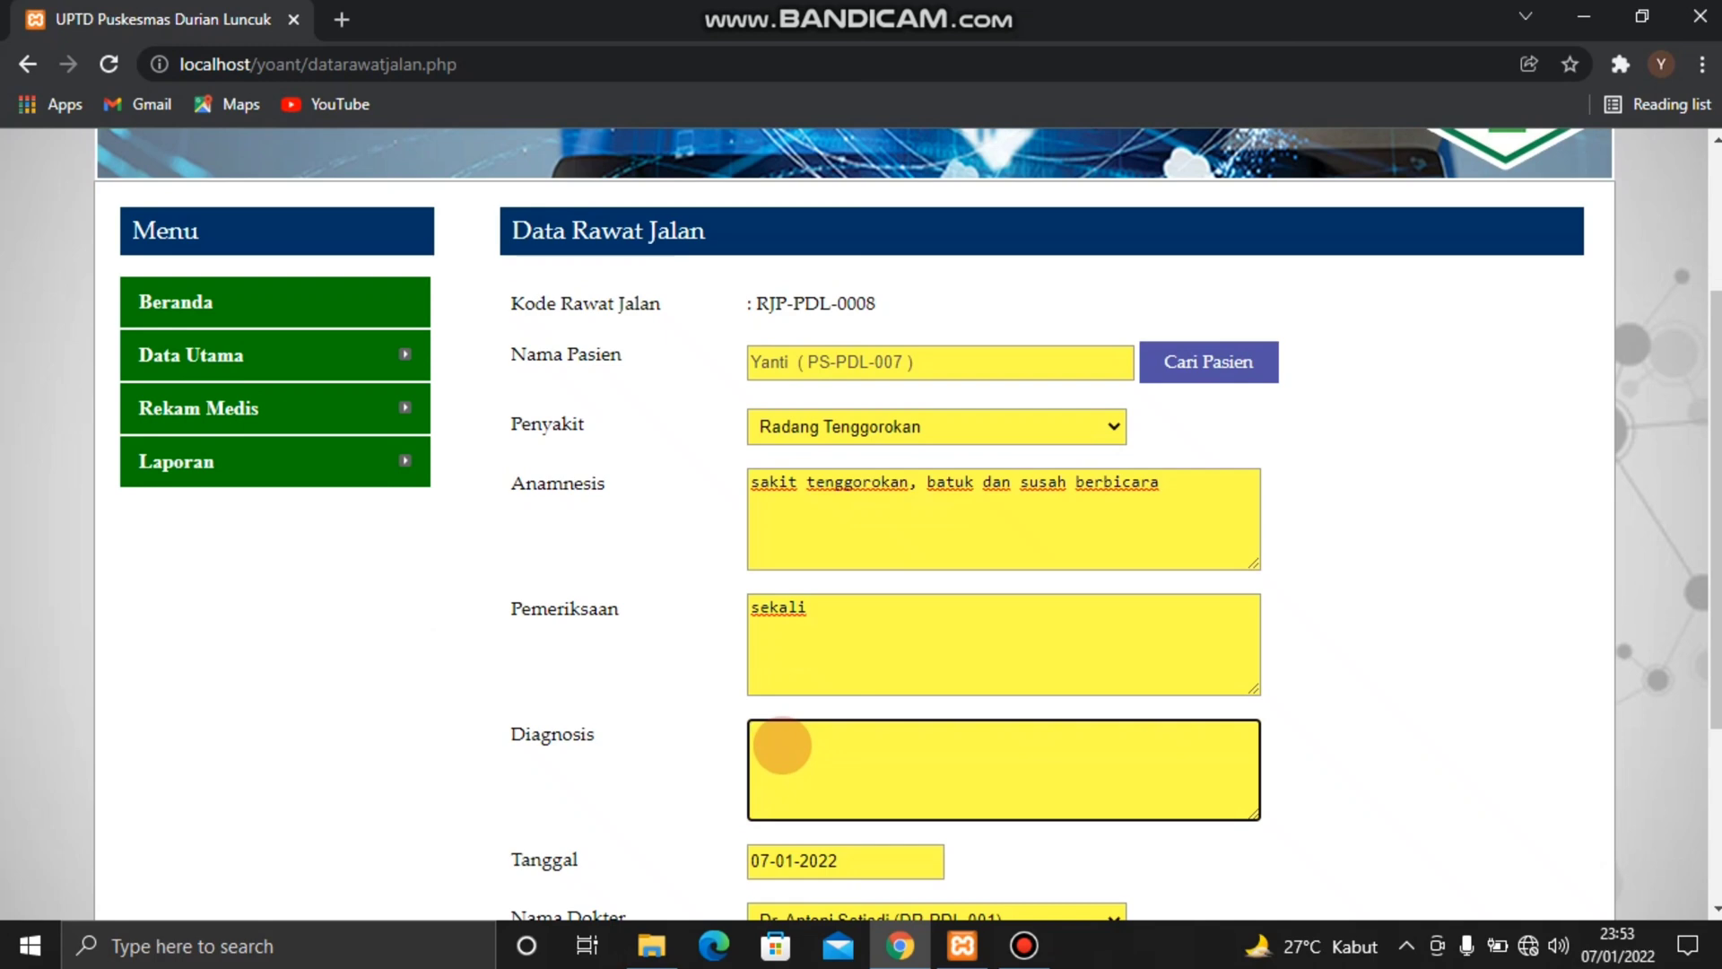
text(radang tenggorokan)
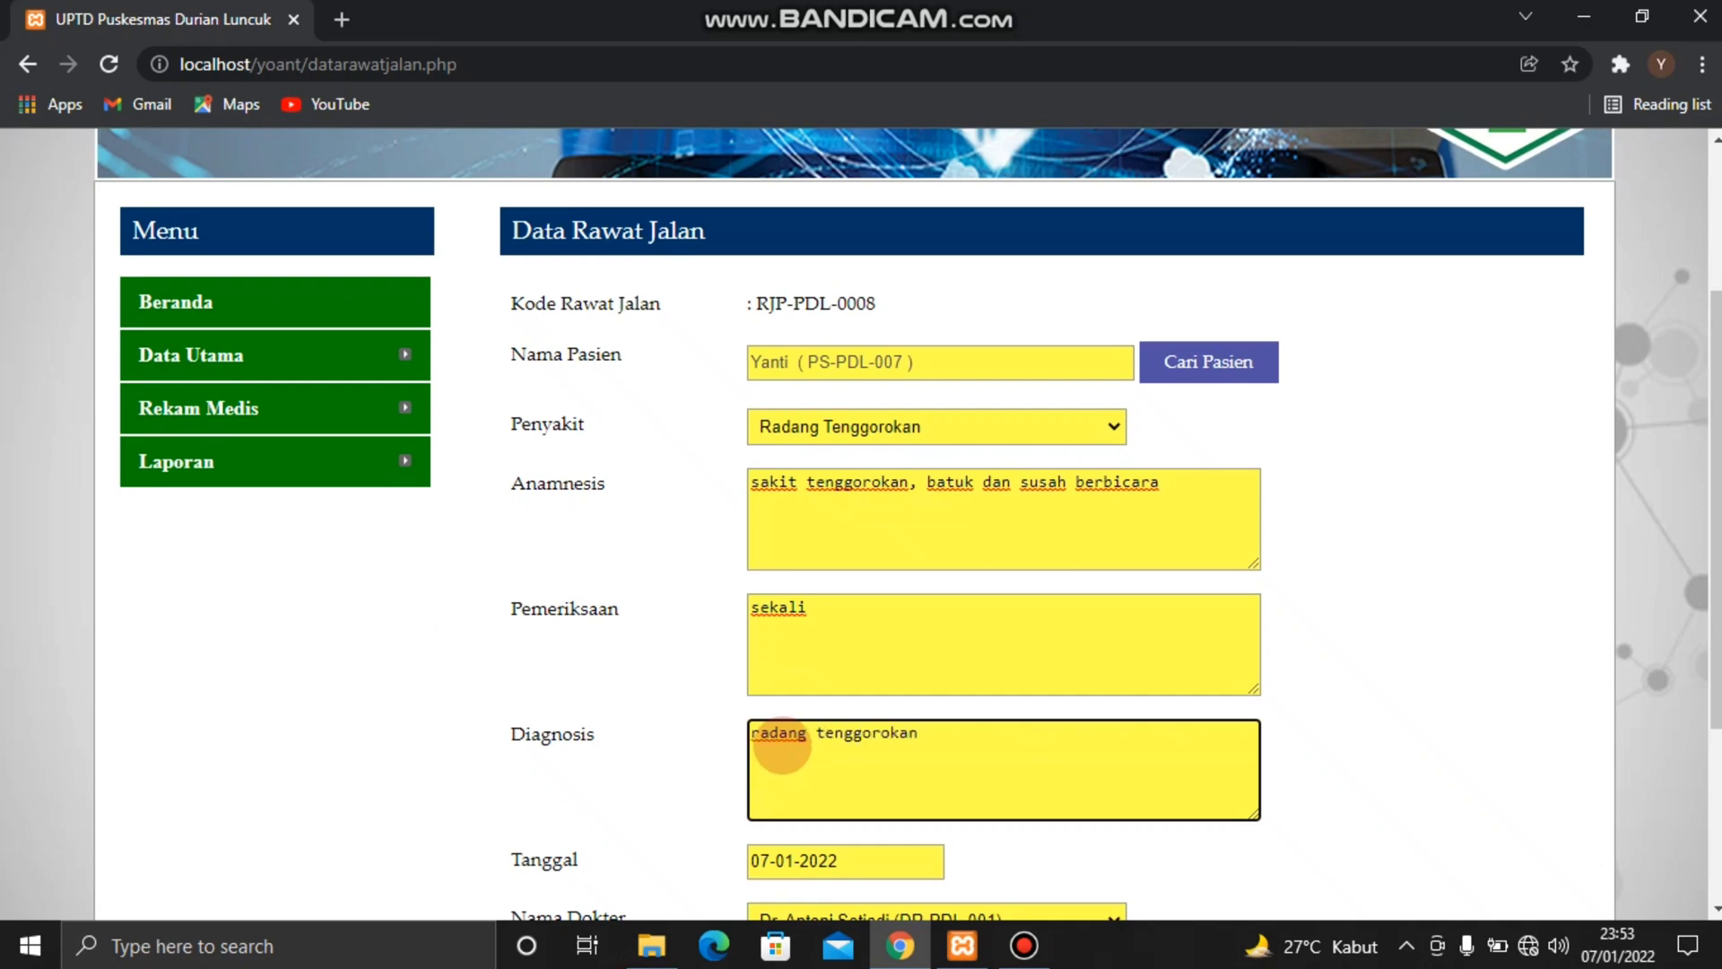
Choose the first listed doctor for Nama Dokter and set Cara Pembayaran to Umum
scroll(781, 744, down, 2)
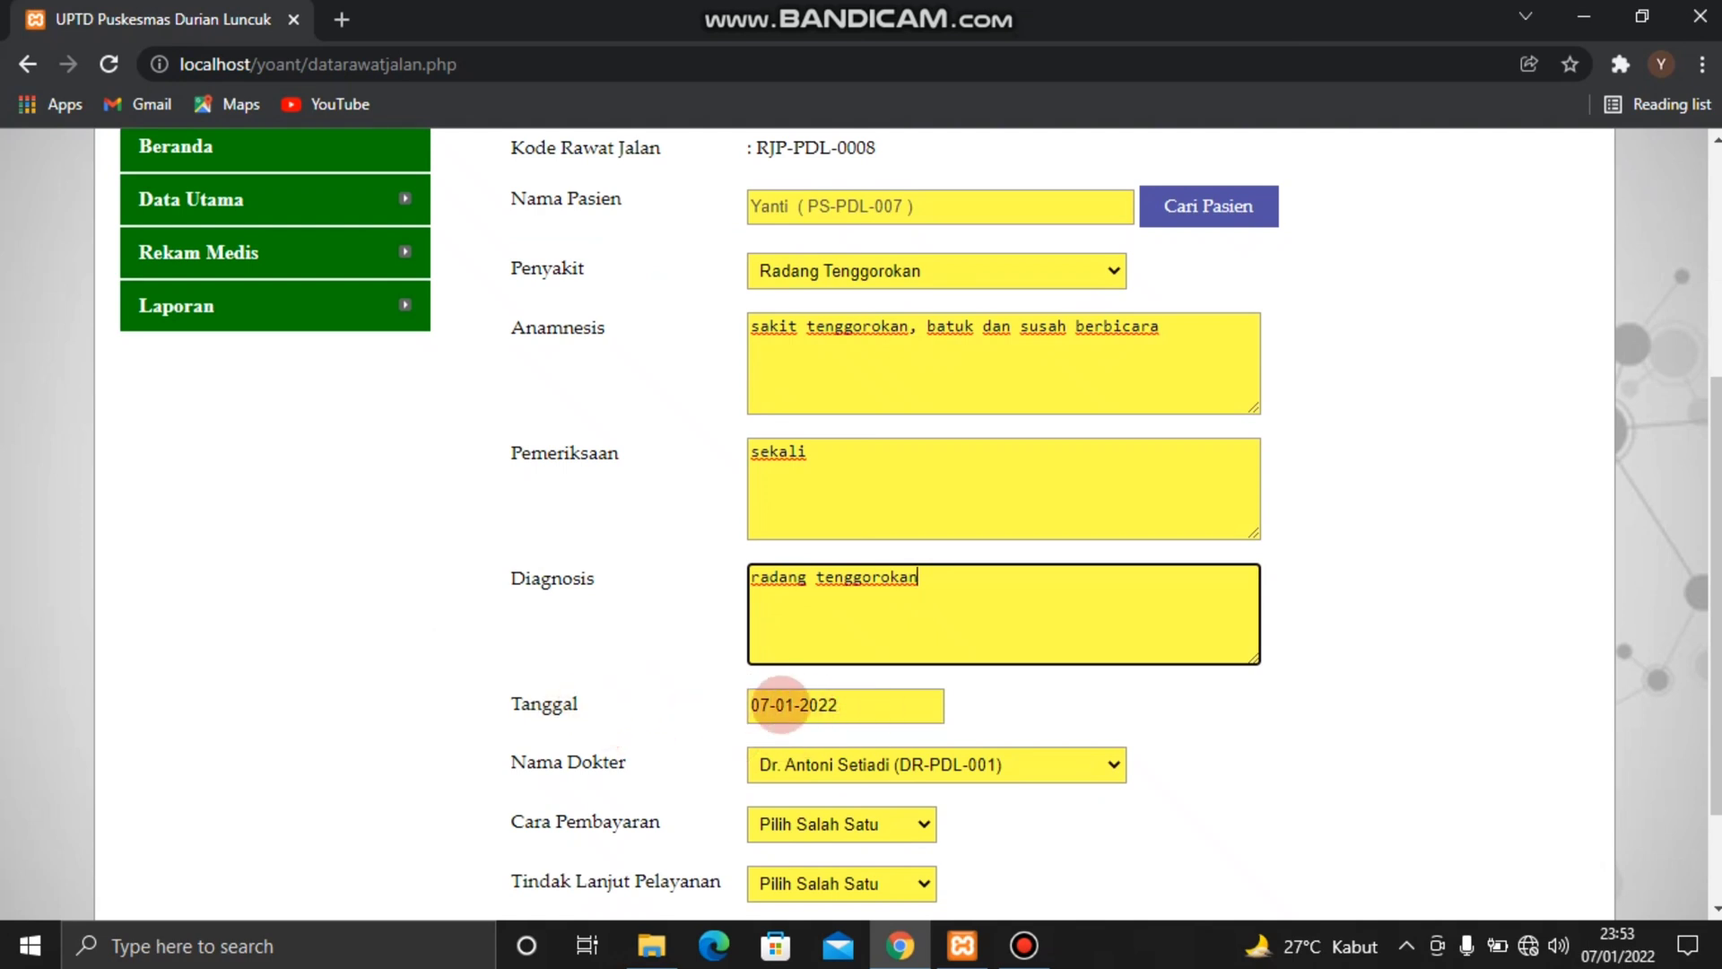
scroll(776, 704, down, 2)
click(1113, 628)
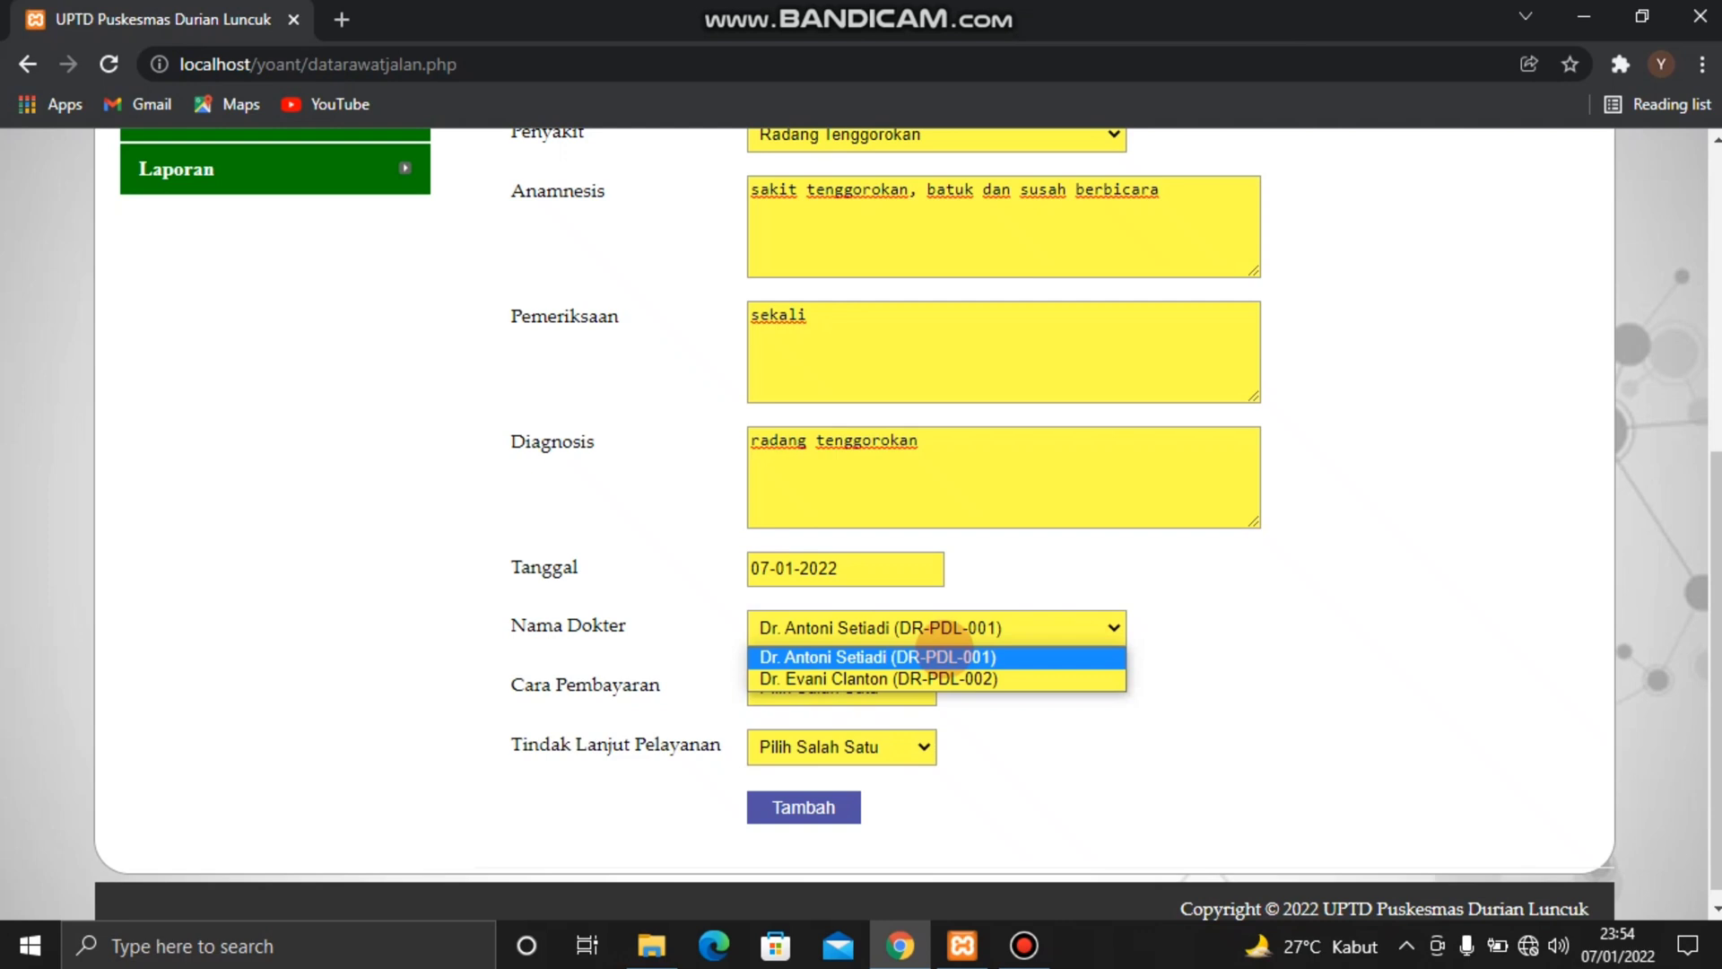
click(945, 656)
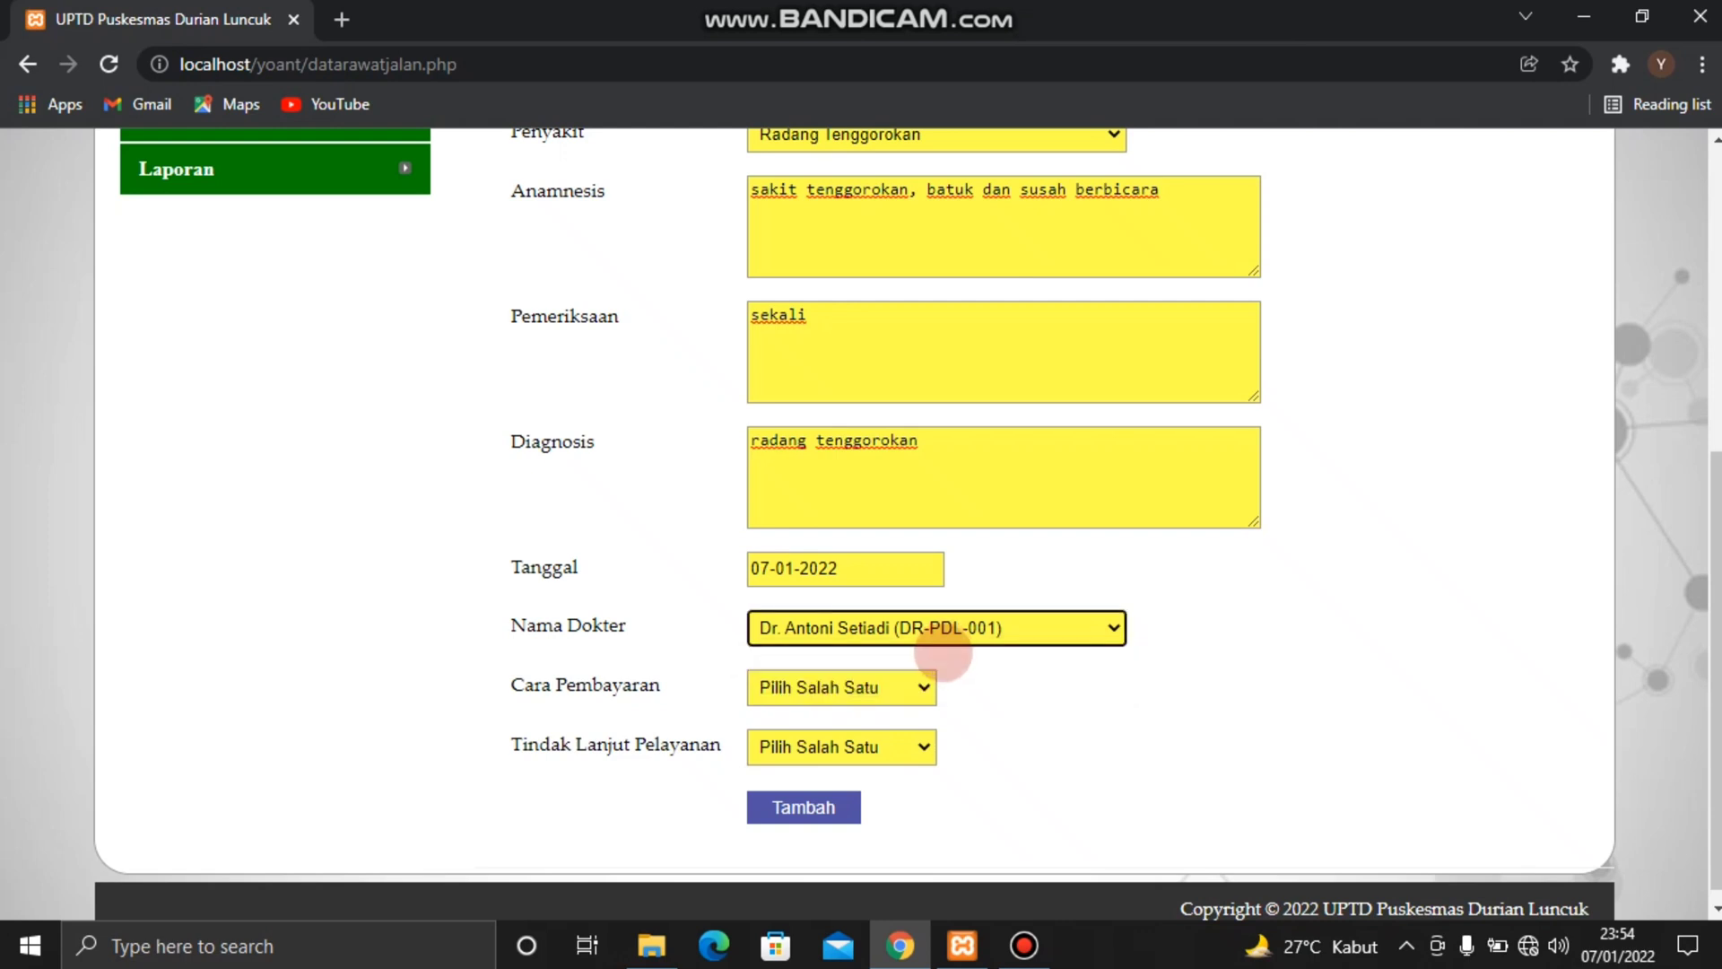
click(924, 687)
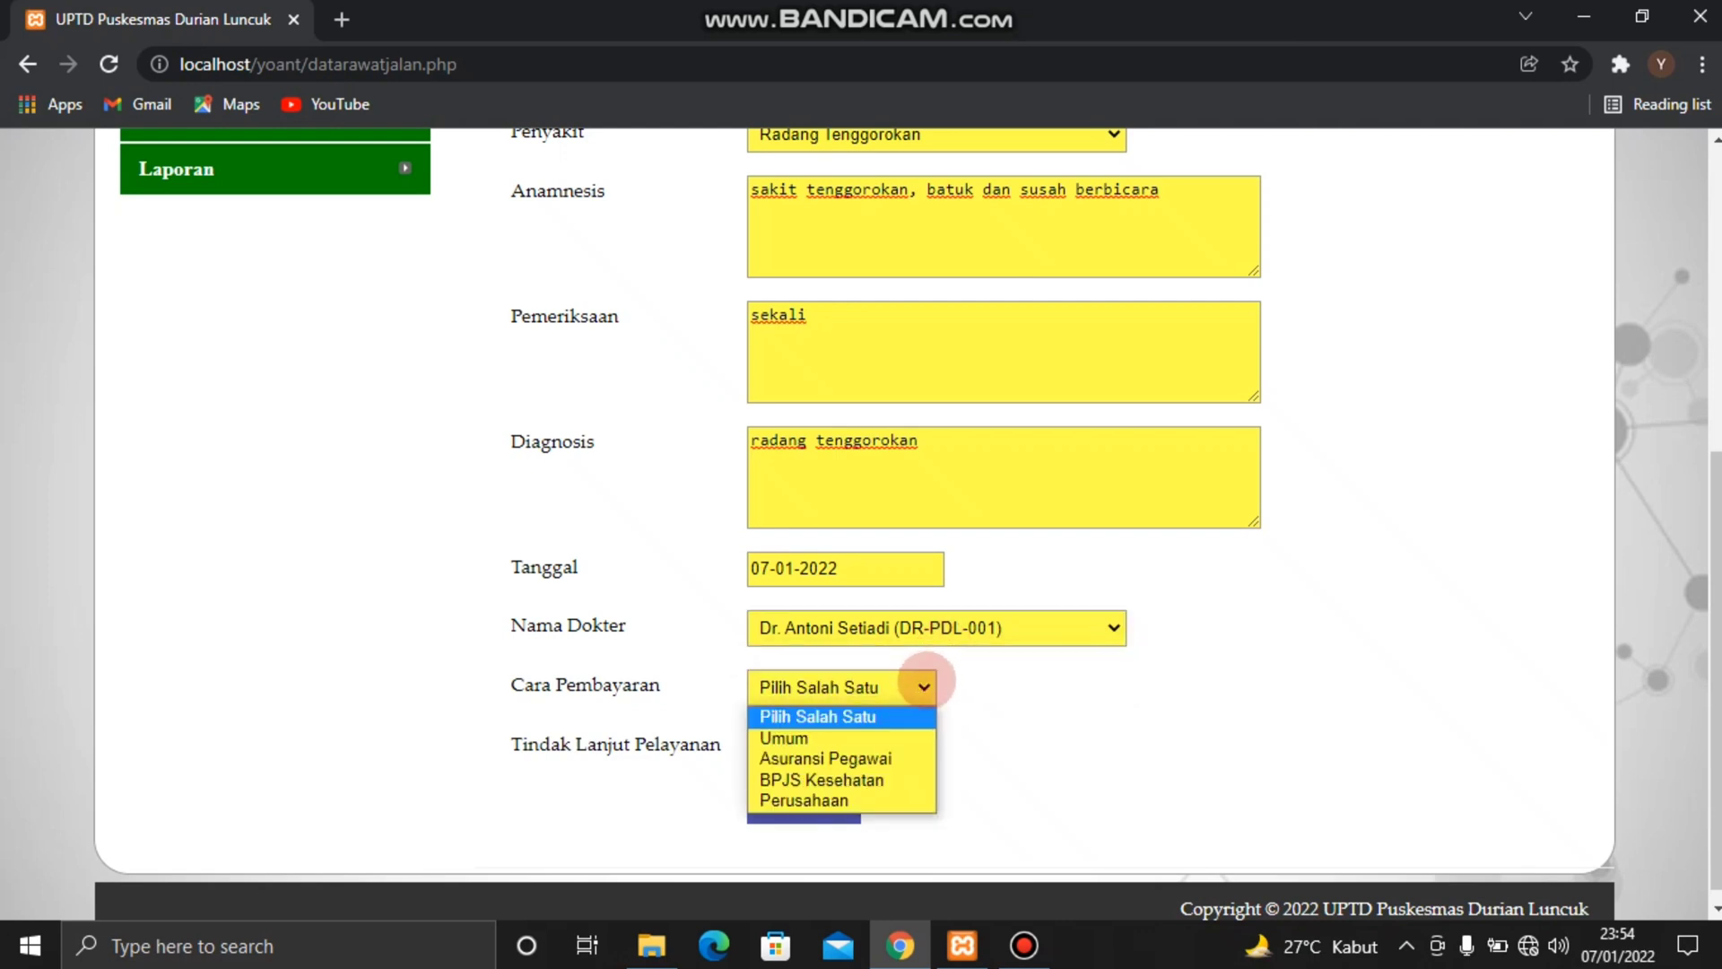
click(848, 737)
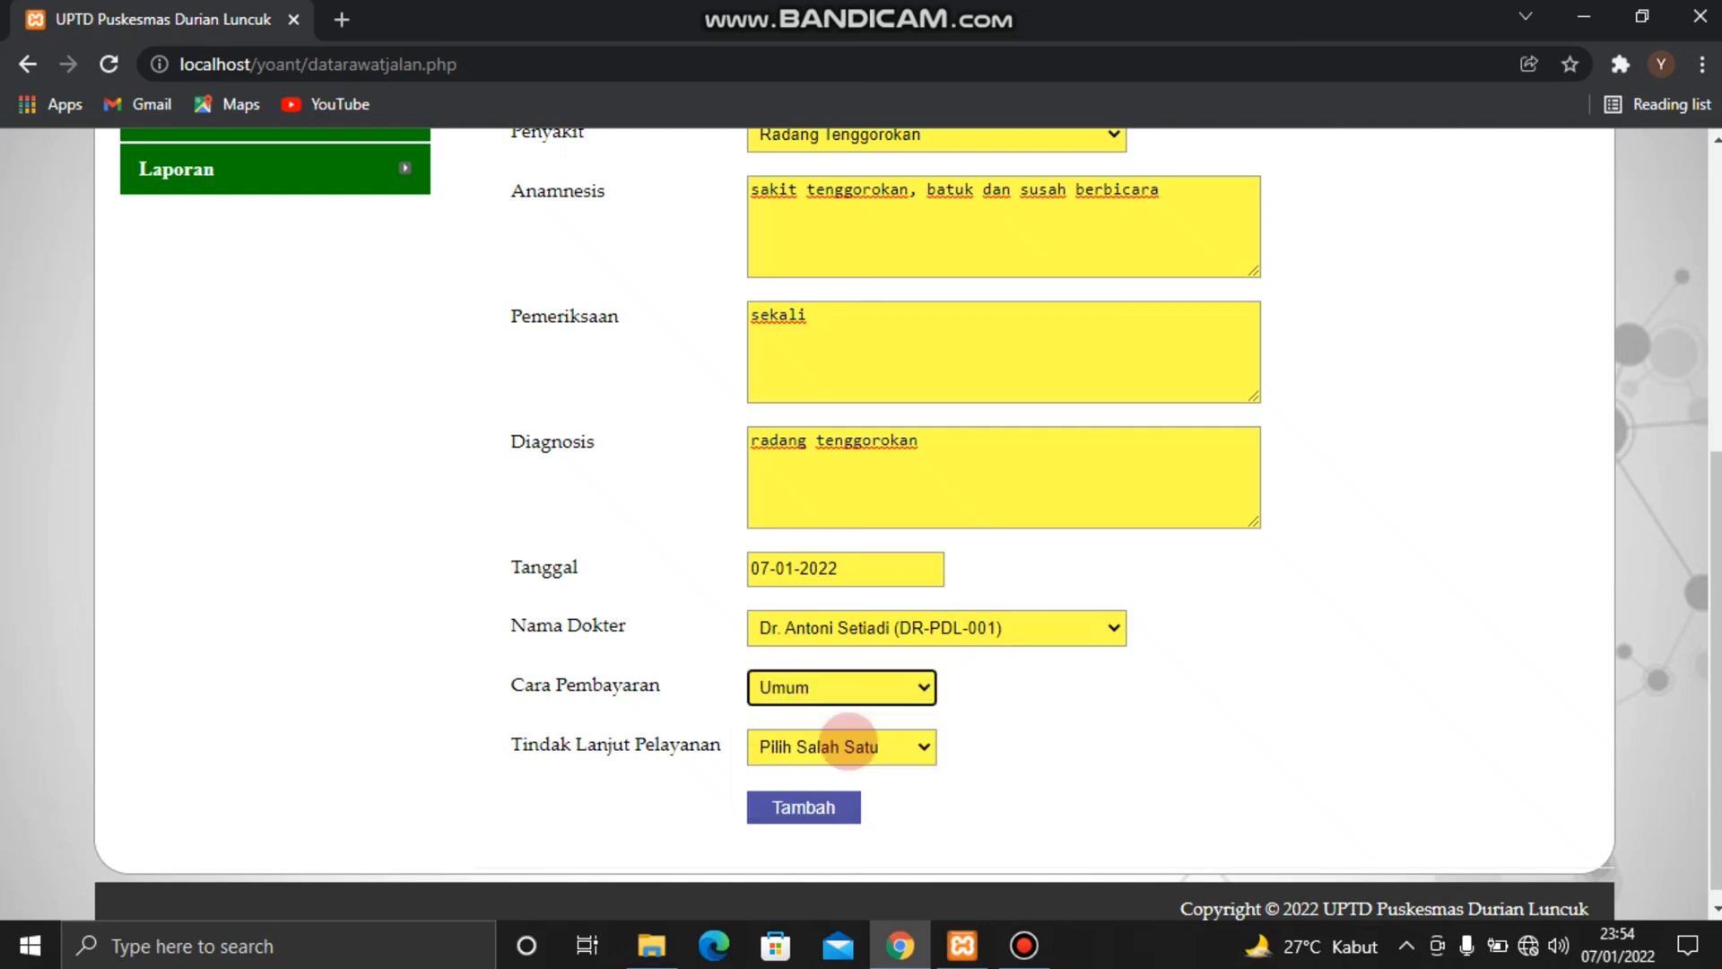
Set Tindak Lanjut Pelayanan to Pulang and add the outpatient record
click(913, 744)
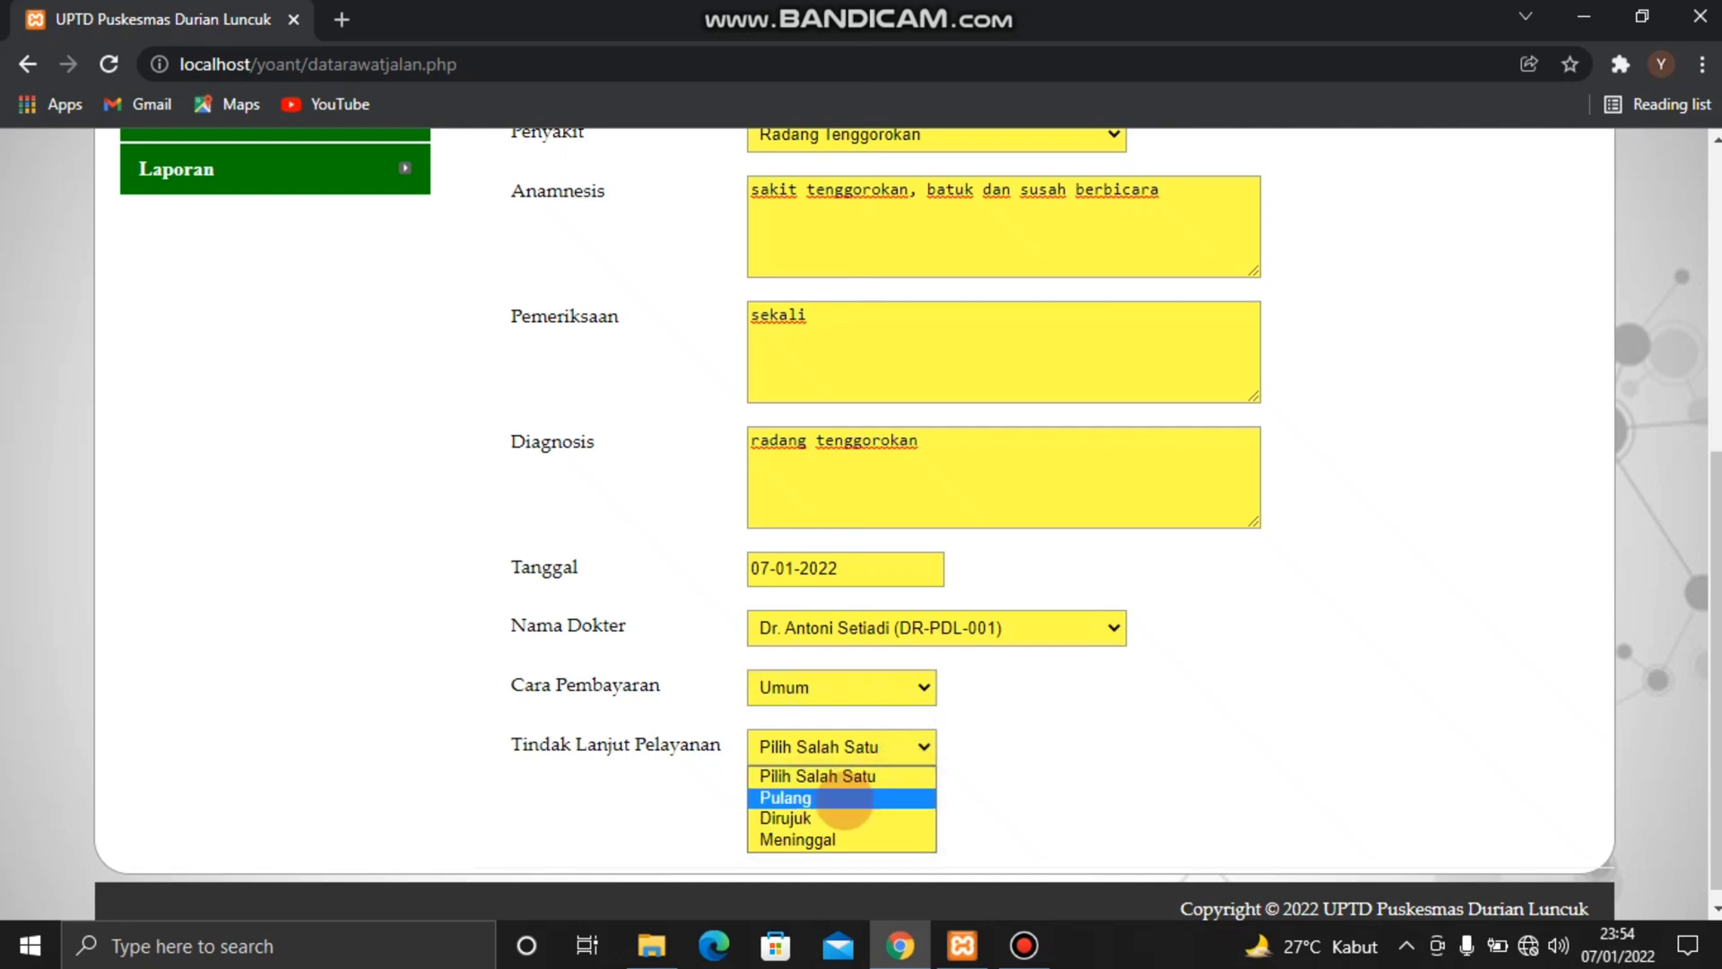
click(845, 799)
click(844, 801)
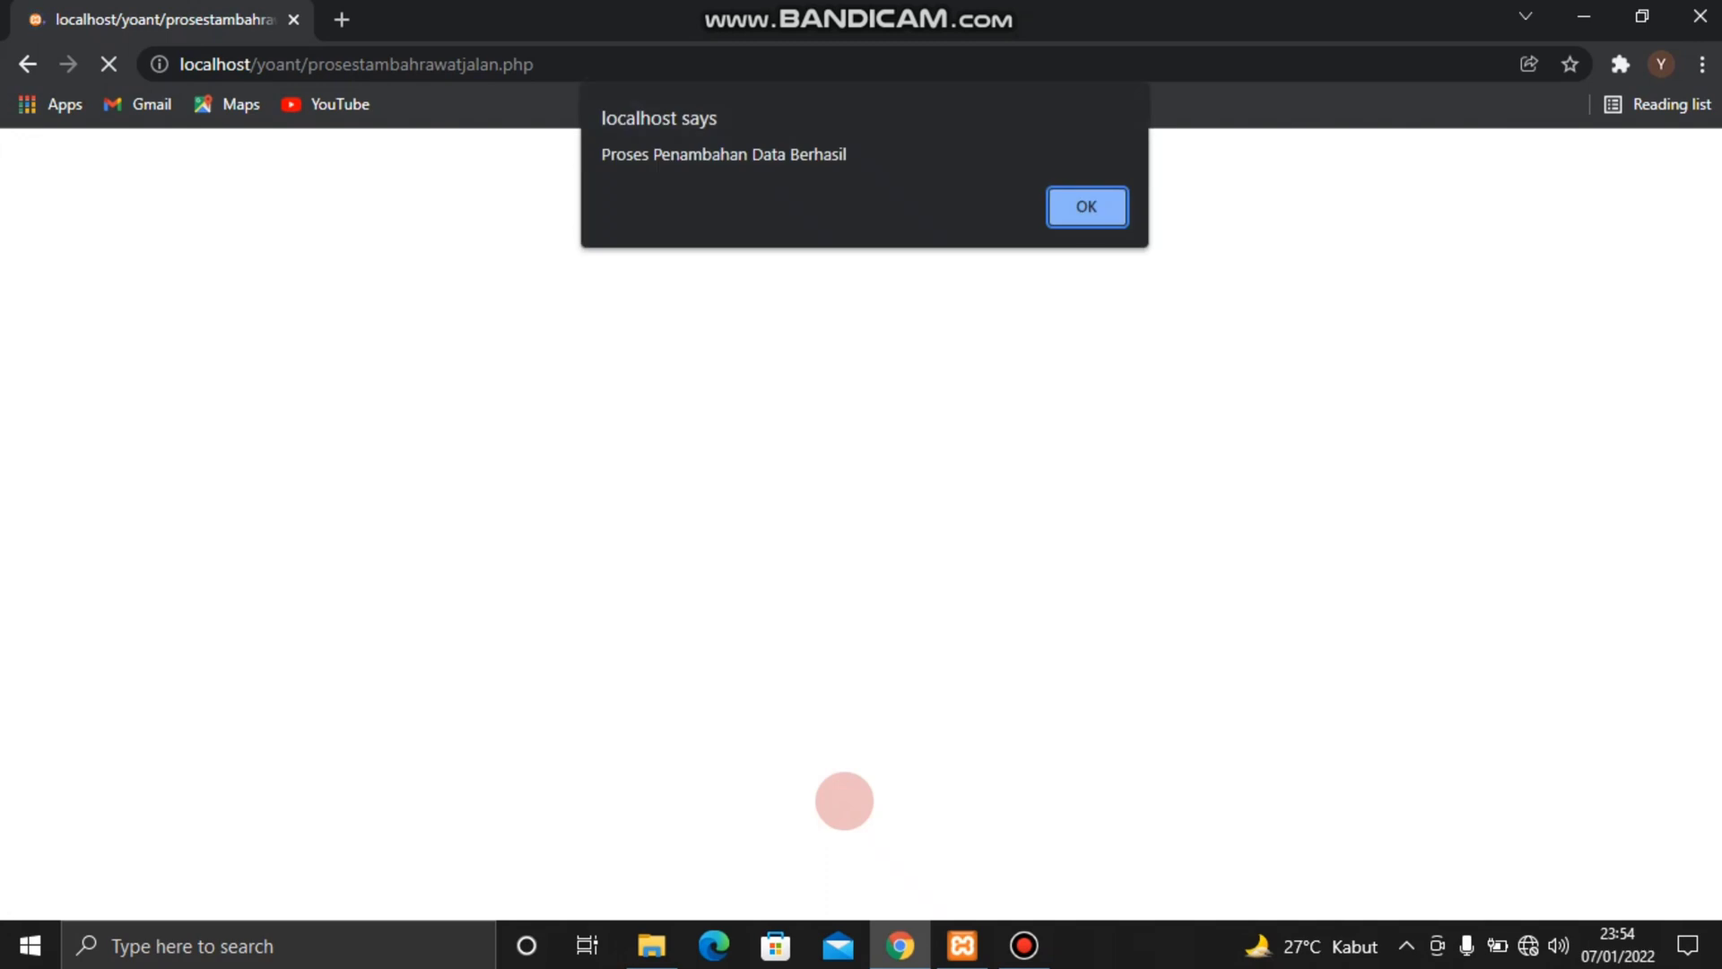
key(Return)
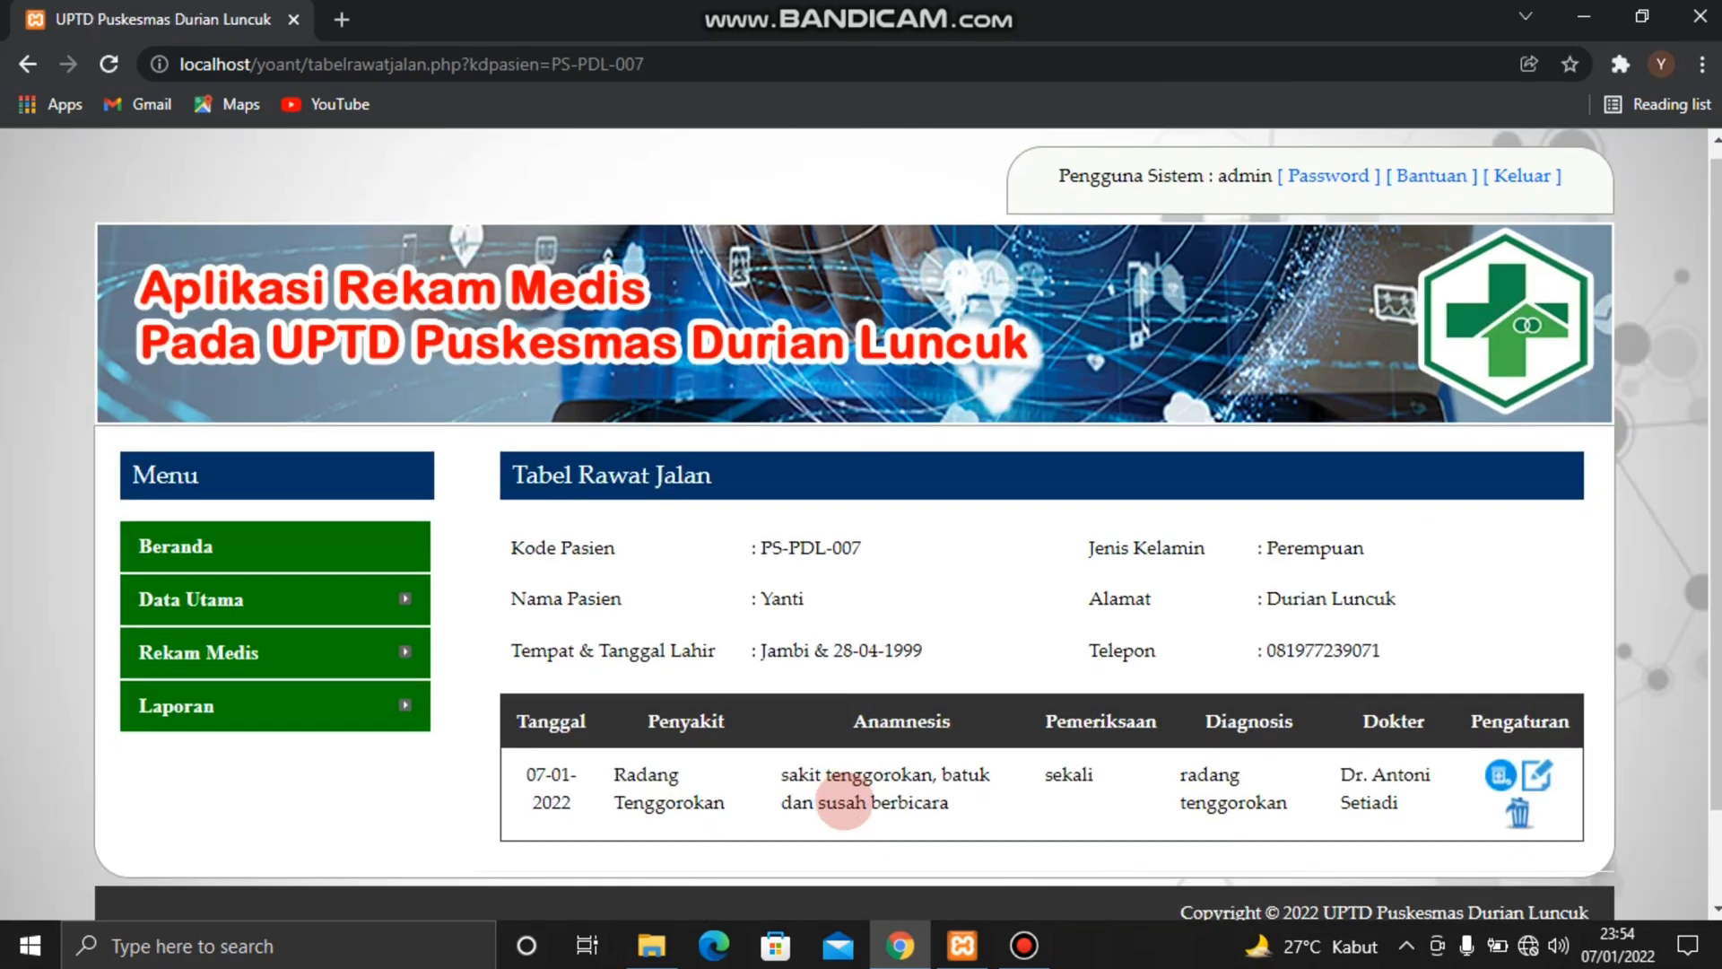
Open prescription management for the new outpatient record and choose Ibuprofen 400mg as the medicine
scroll(834, 801, down, 1)
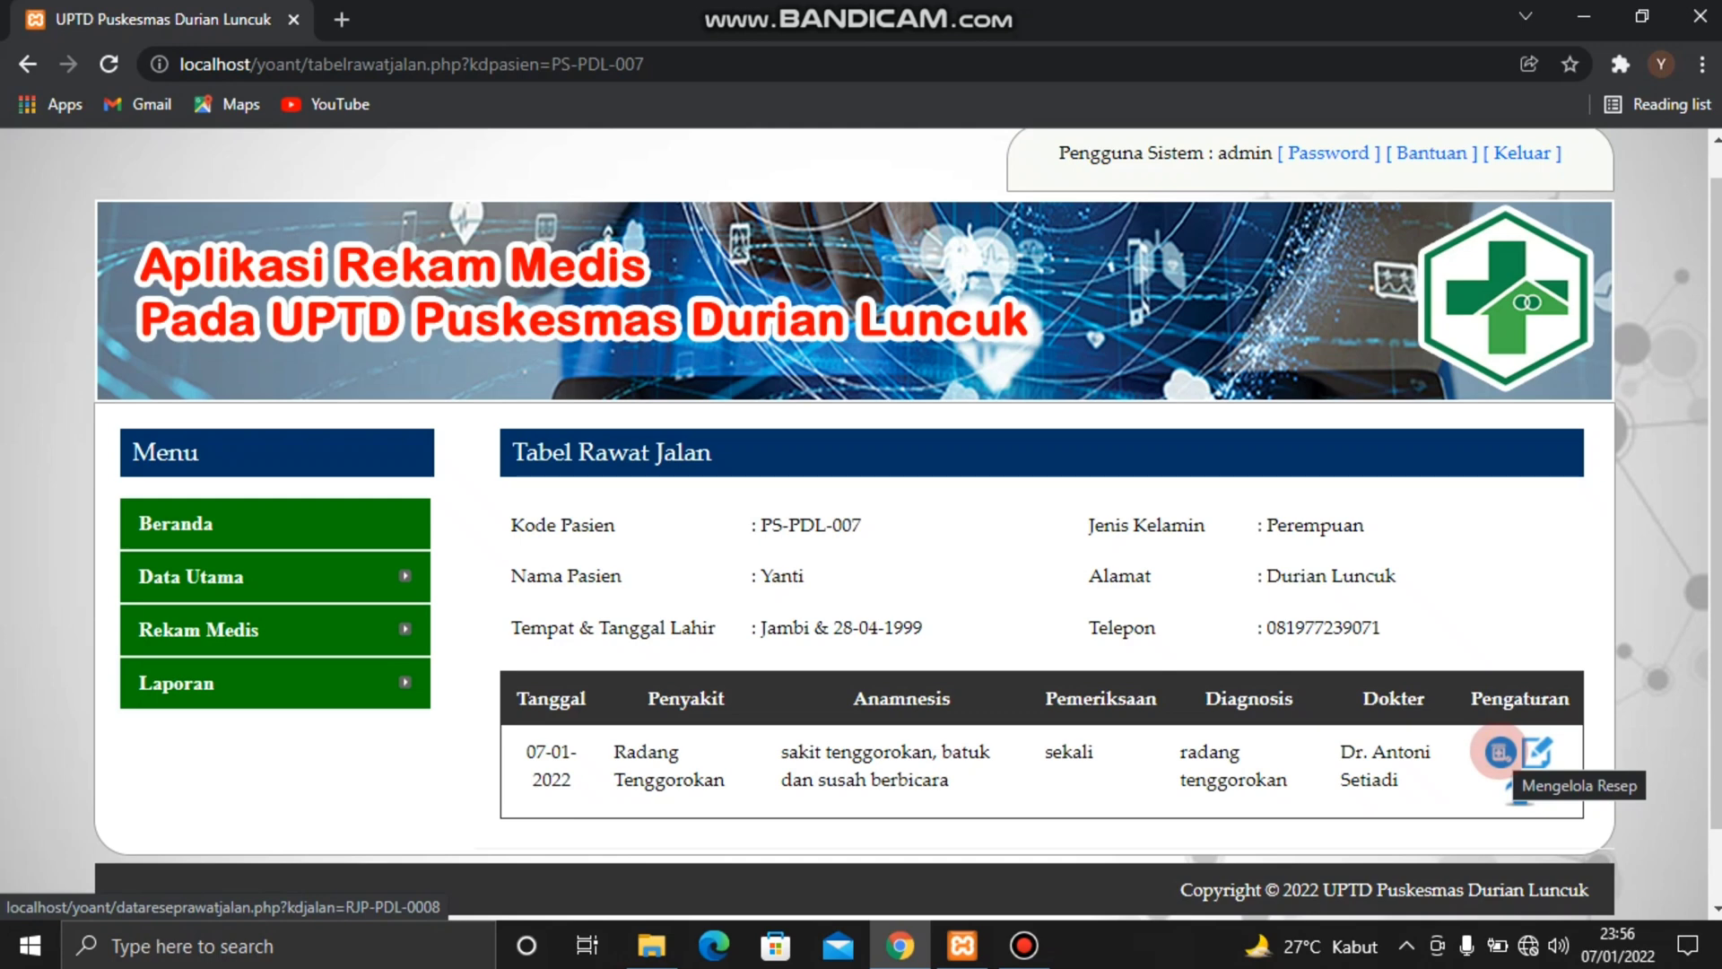
click(1499, 751)
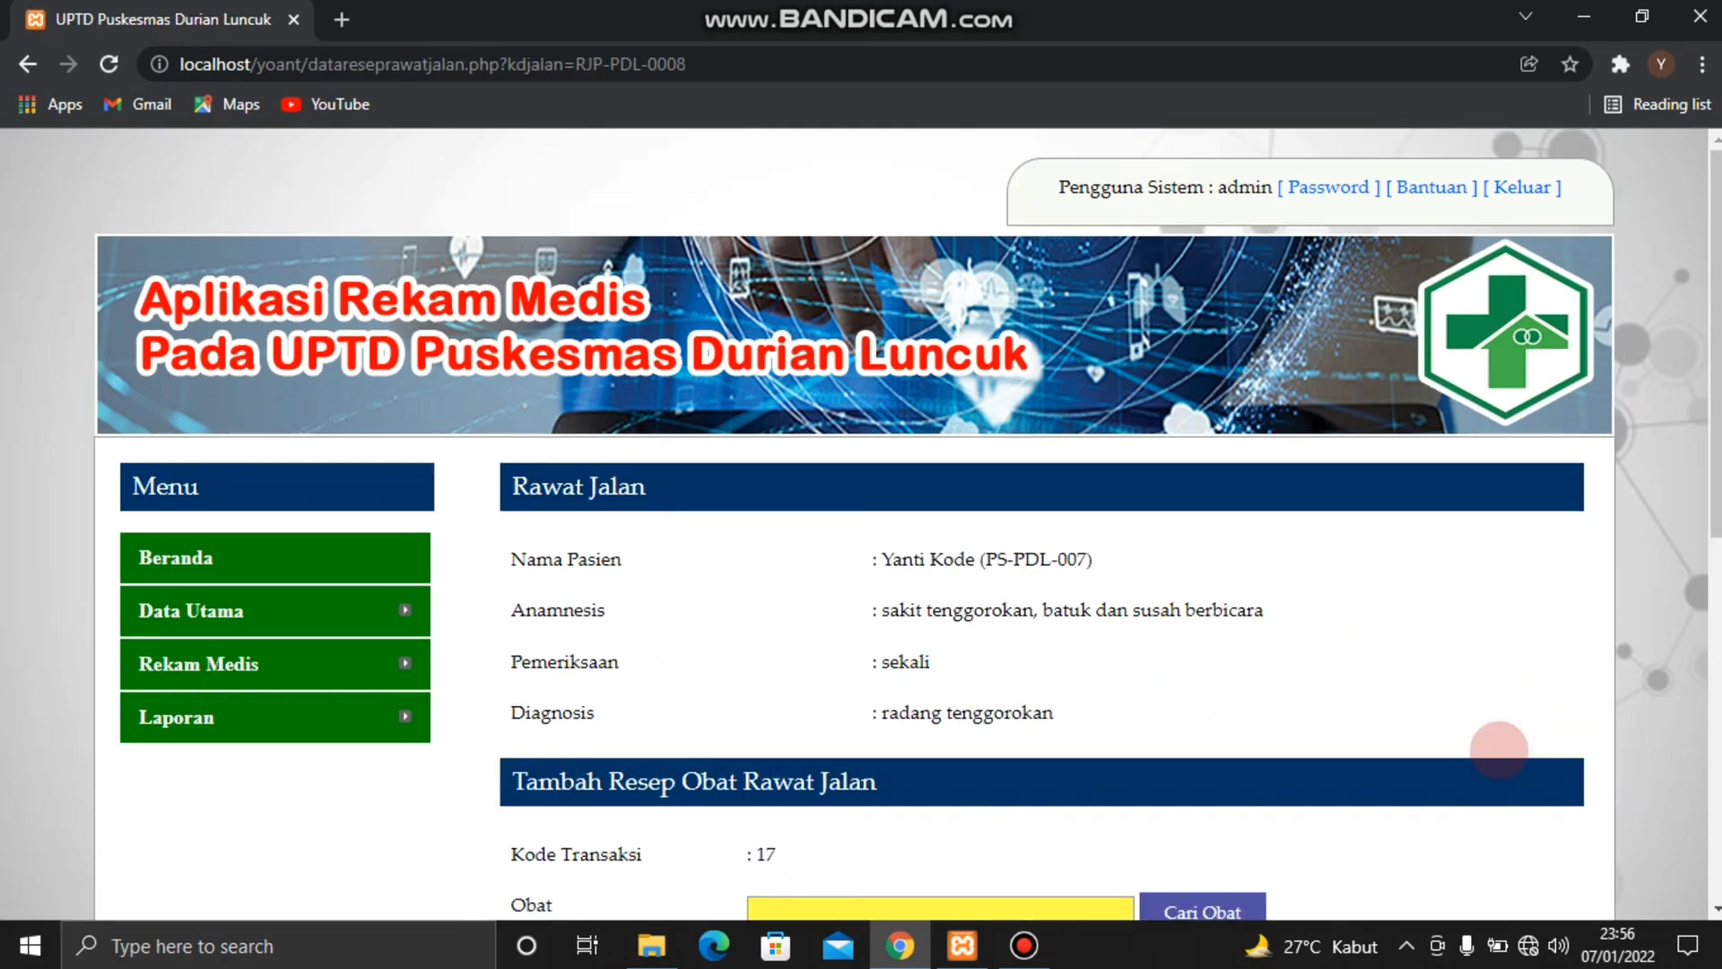
scroll(1323, 706, down, 3)
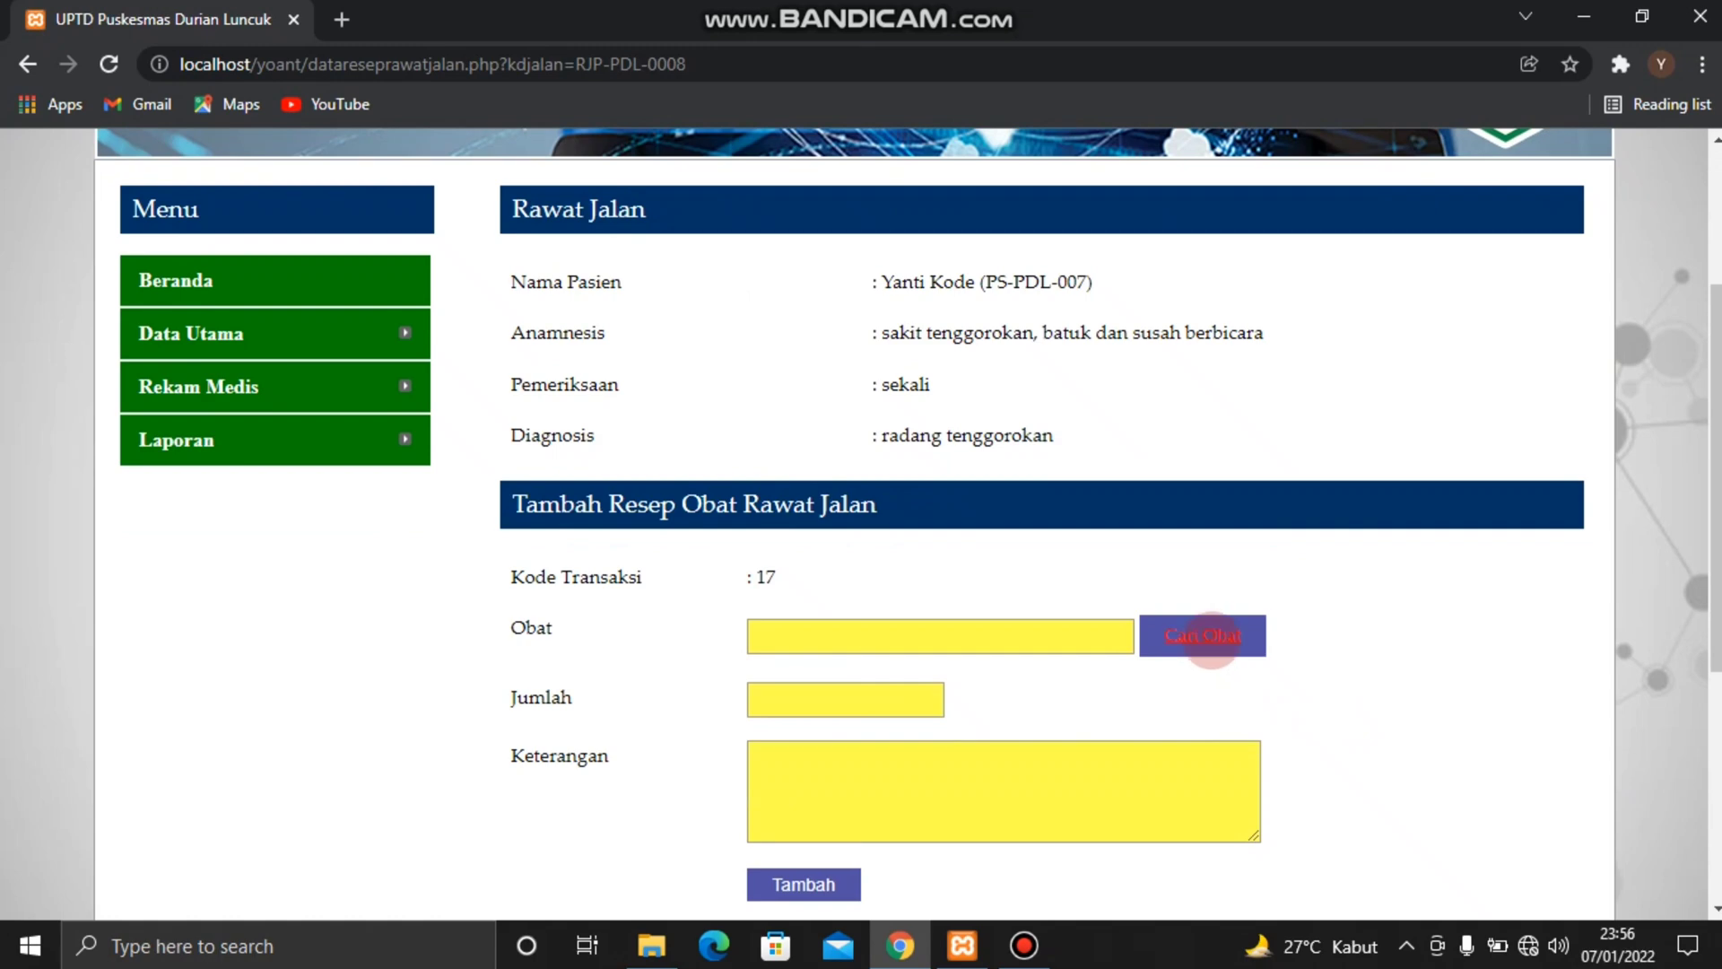
click(1203, 635)
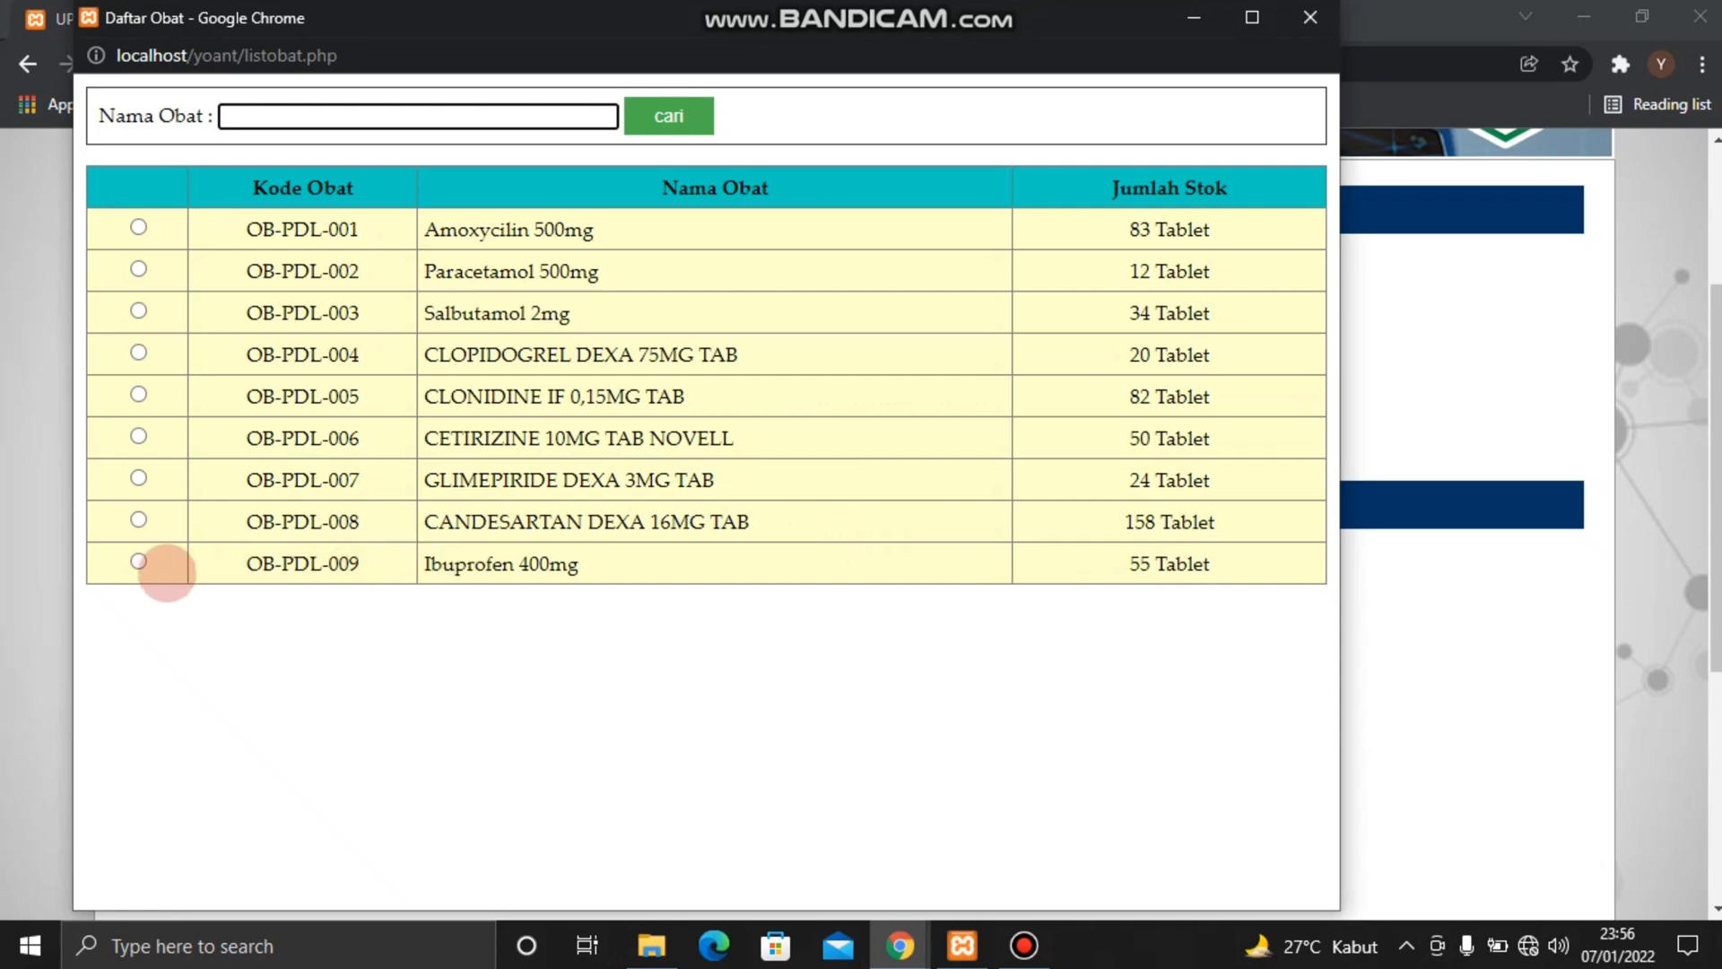
click(138, 562)
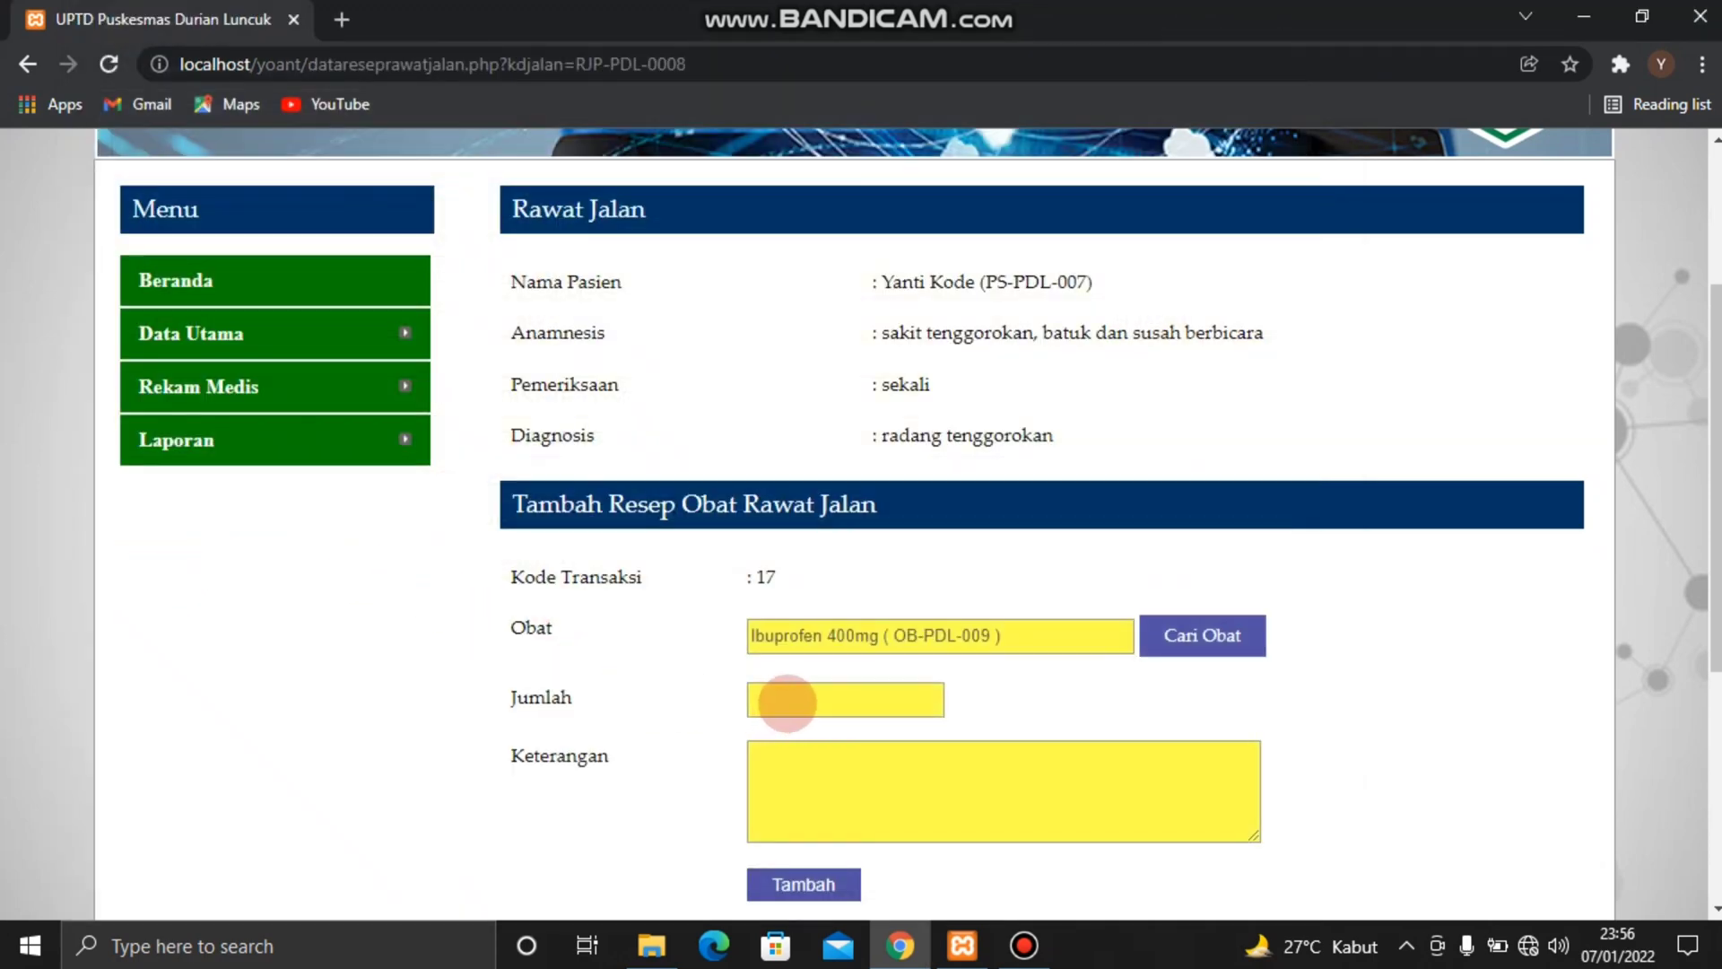
Set Jumlah to 4 and Keterangan to "3x1 sehari", and add the Ibuprofen prescription to the outpatient record
click(787, 701)
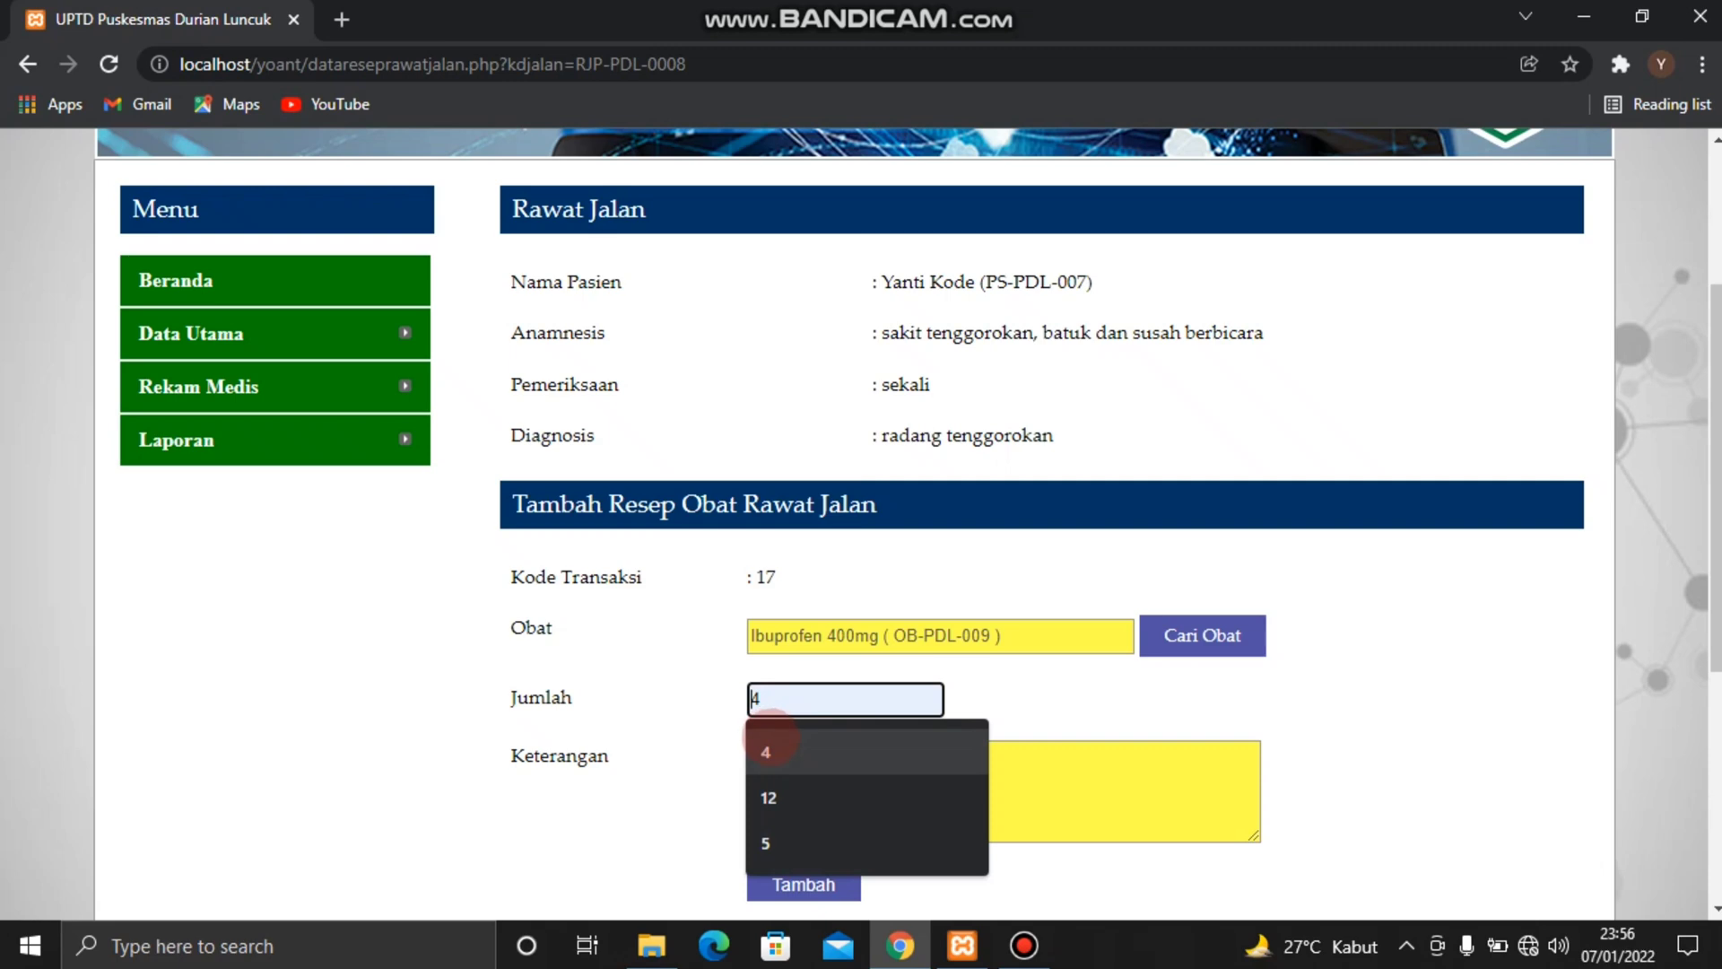
click(771, 739)
click(769, 758)
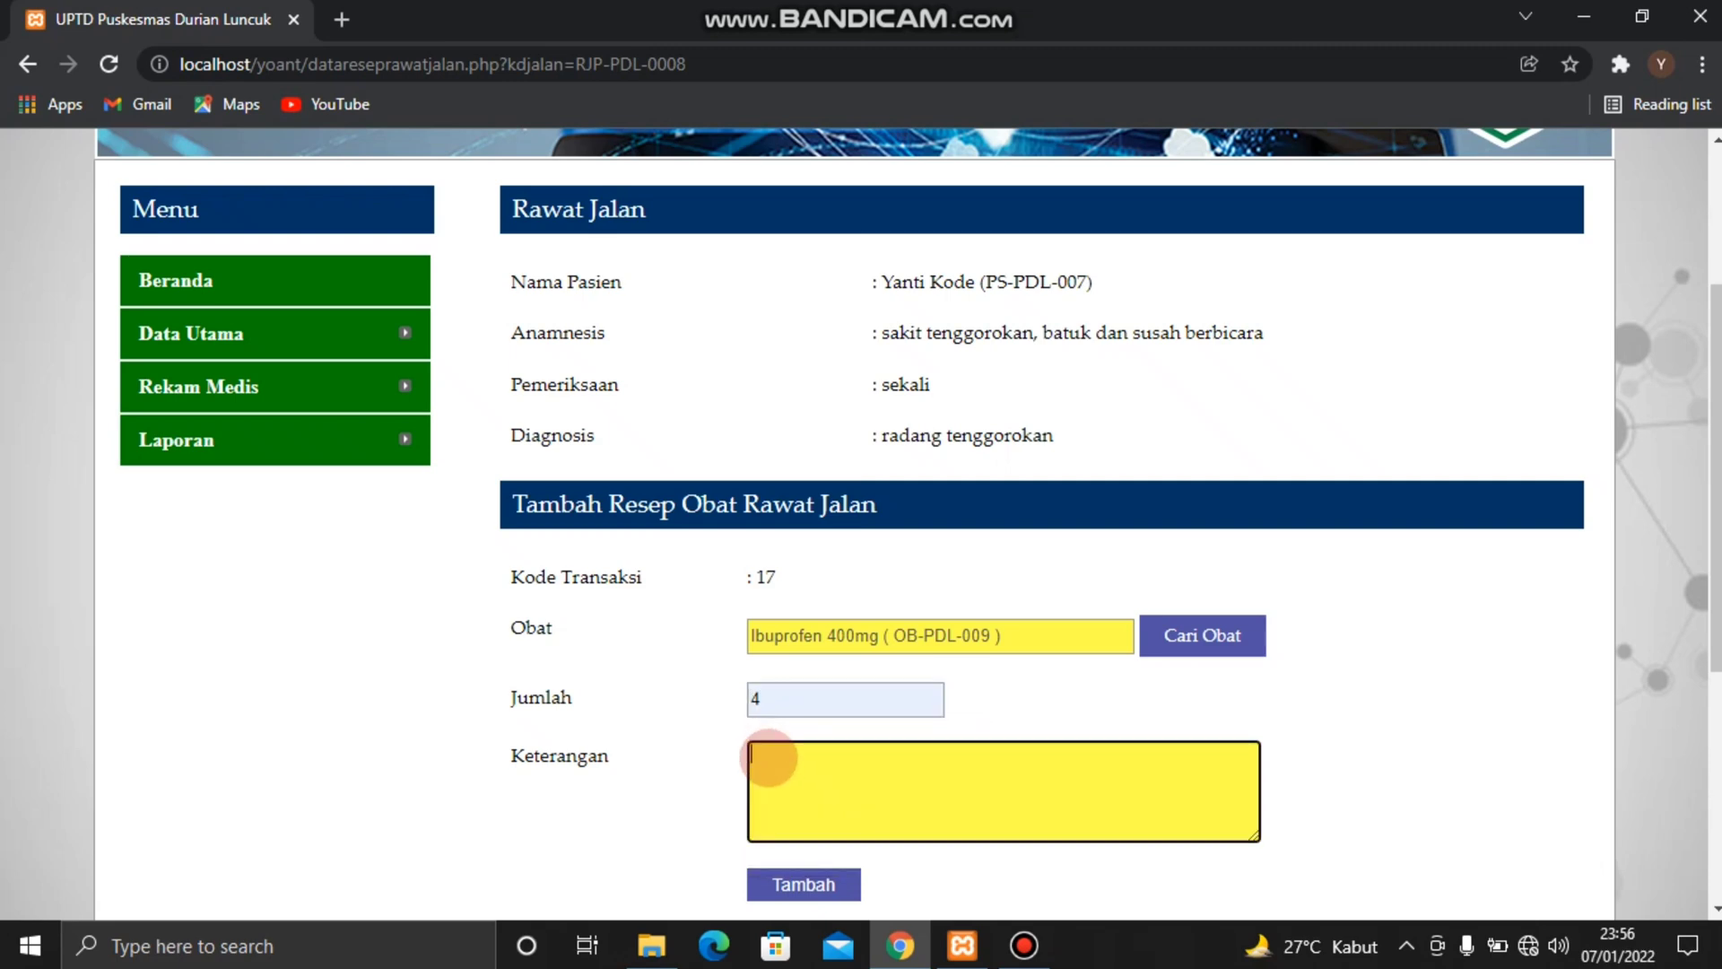
text(3x1 sehari)
scroll(911, 797, down, 1)
click(841, 827)
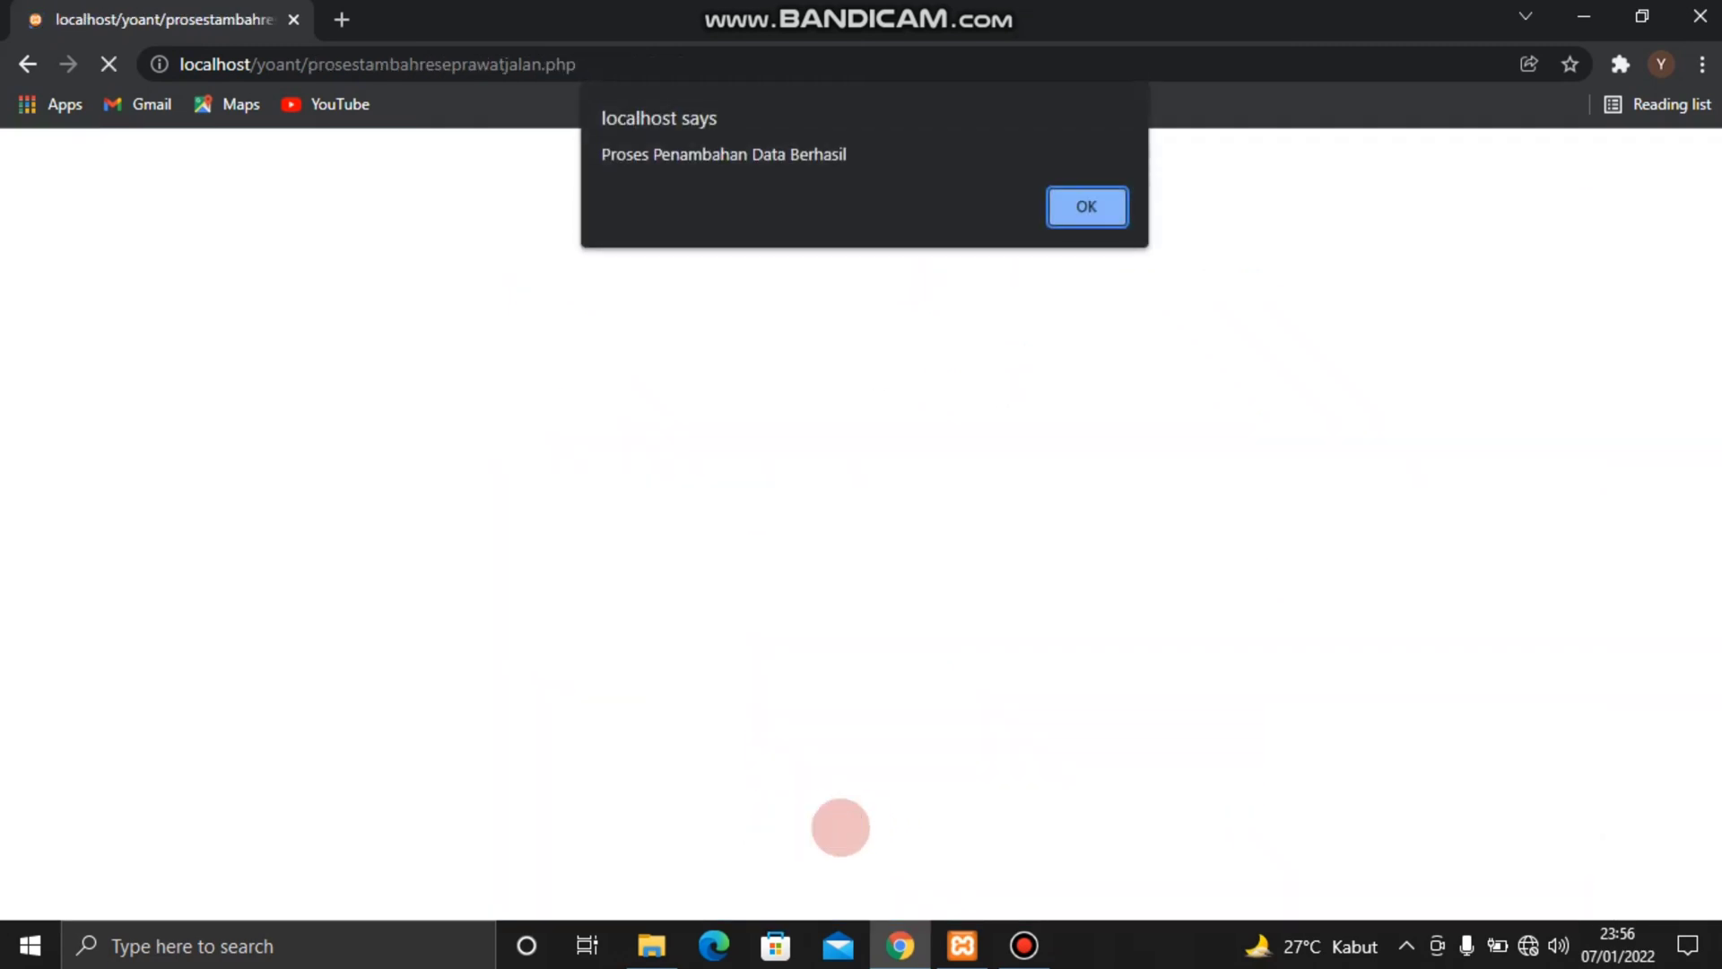
key(Return)
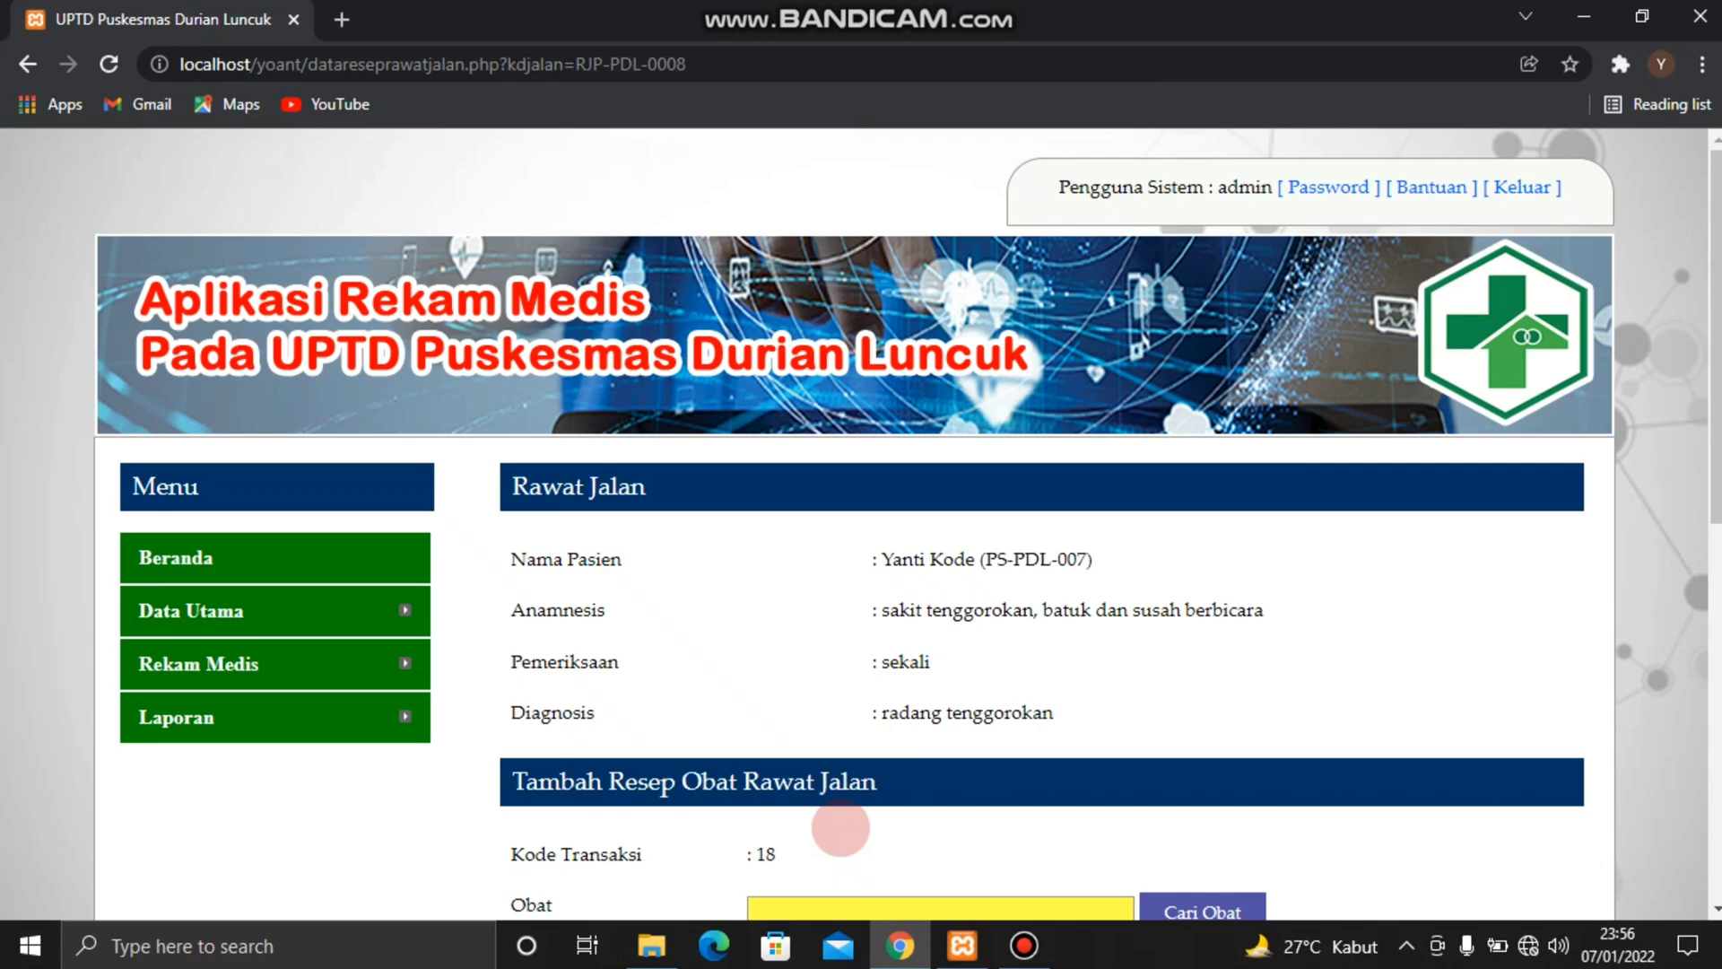
scroll(840, 827, down, 8)
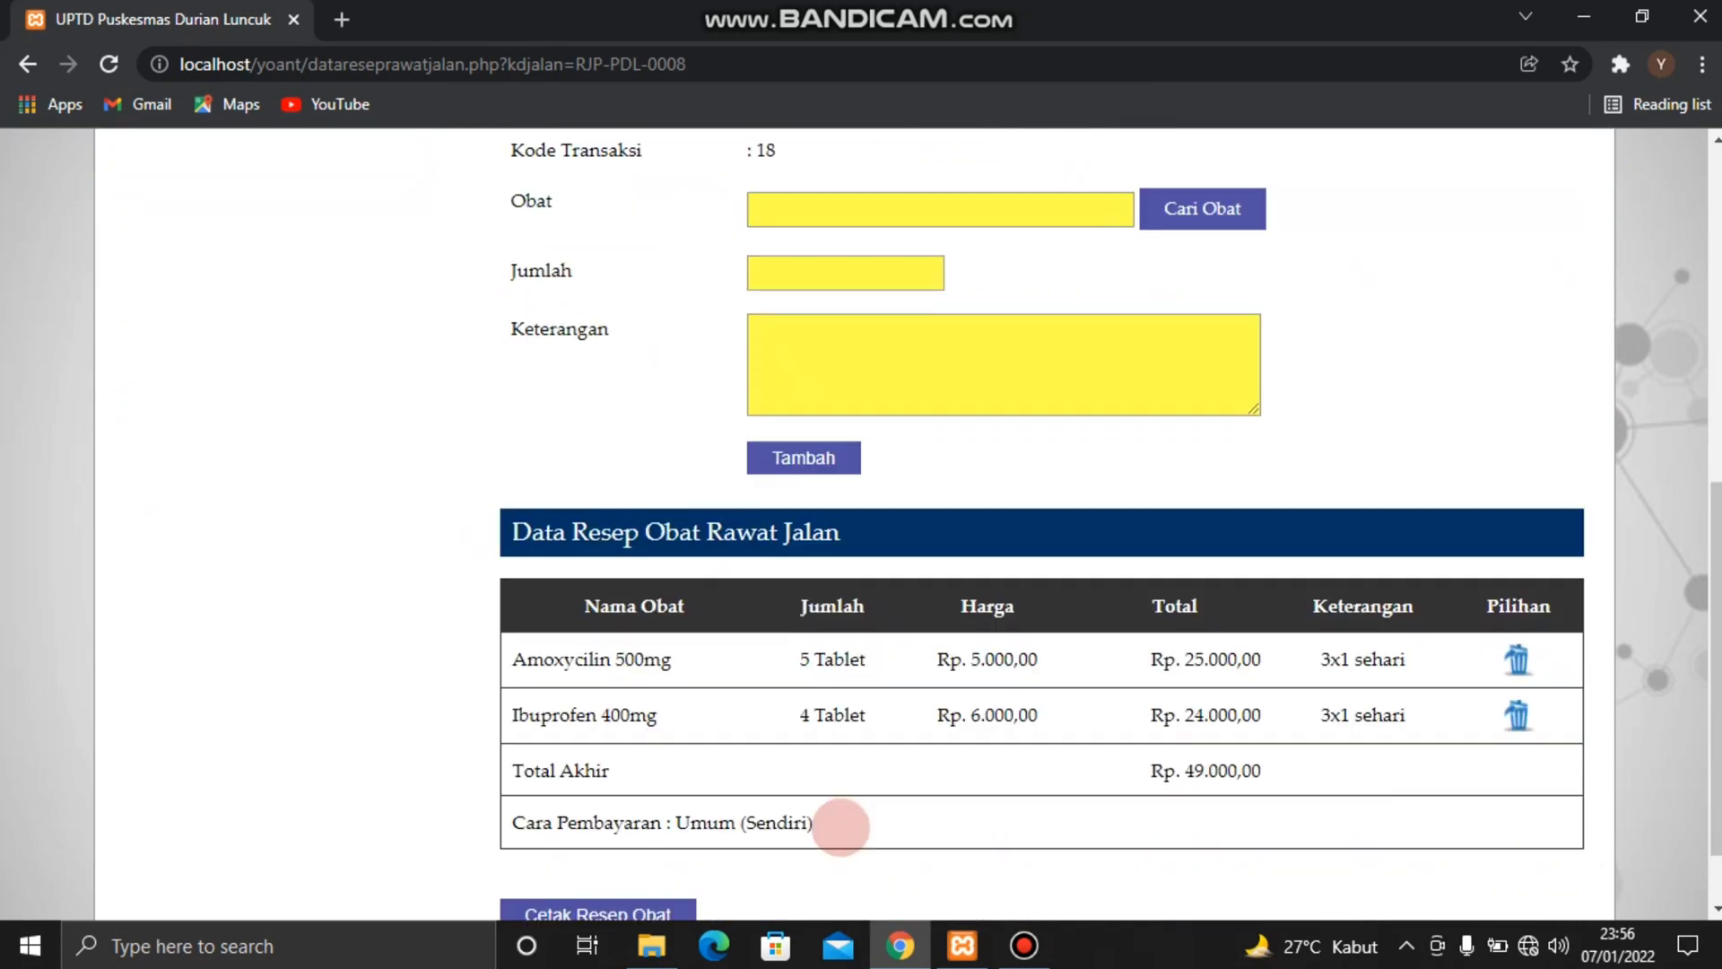
scroll(841, 827, down, 1)
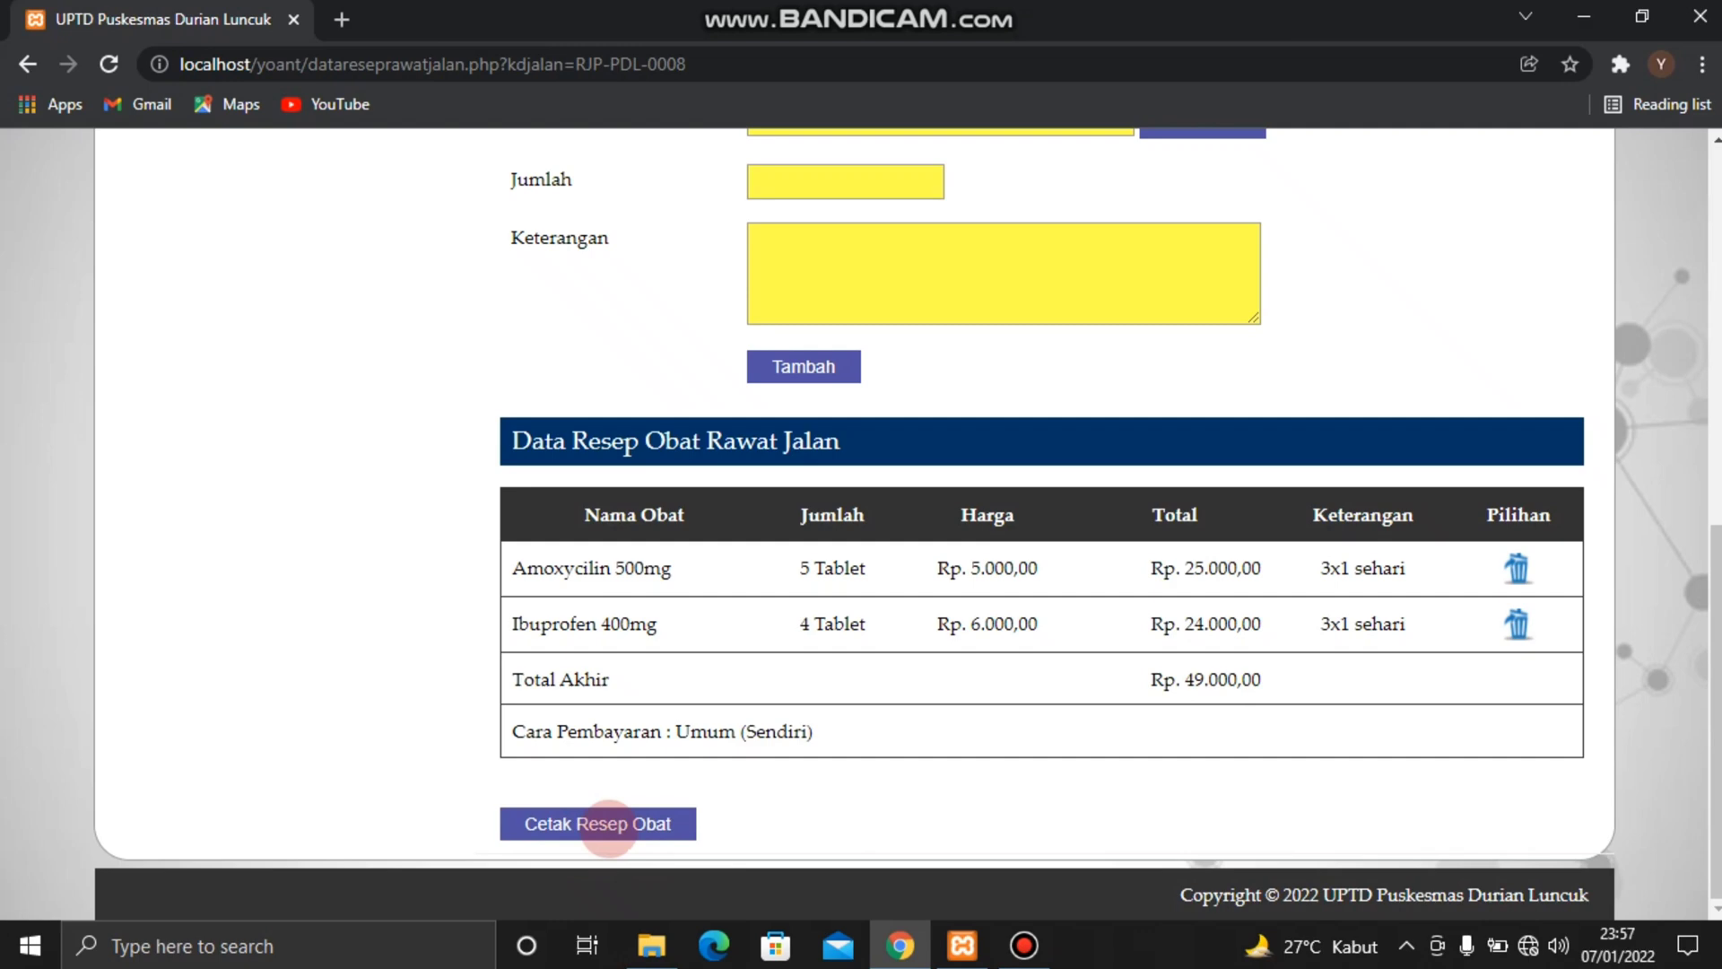
Open the Data Rawat Inap form and choose the fourth listed patient for Nama Pasien
scroll(847, 685, up, 9)
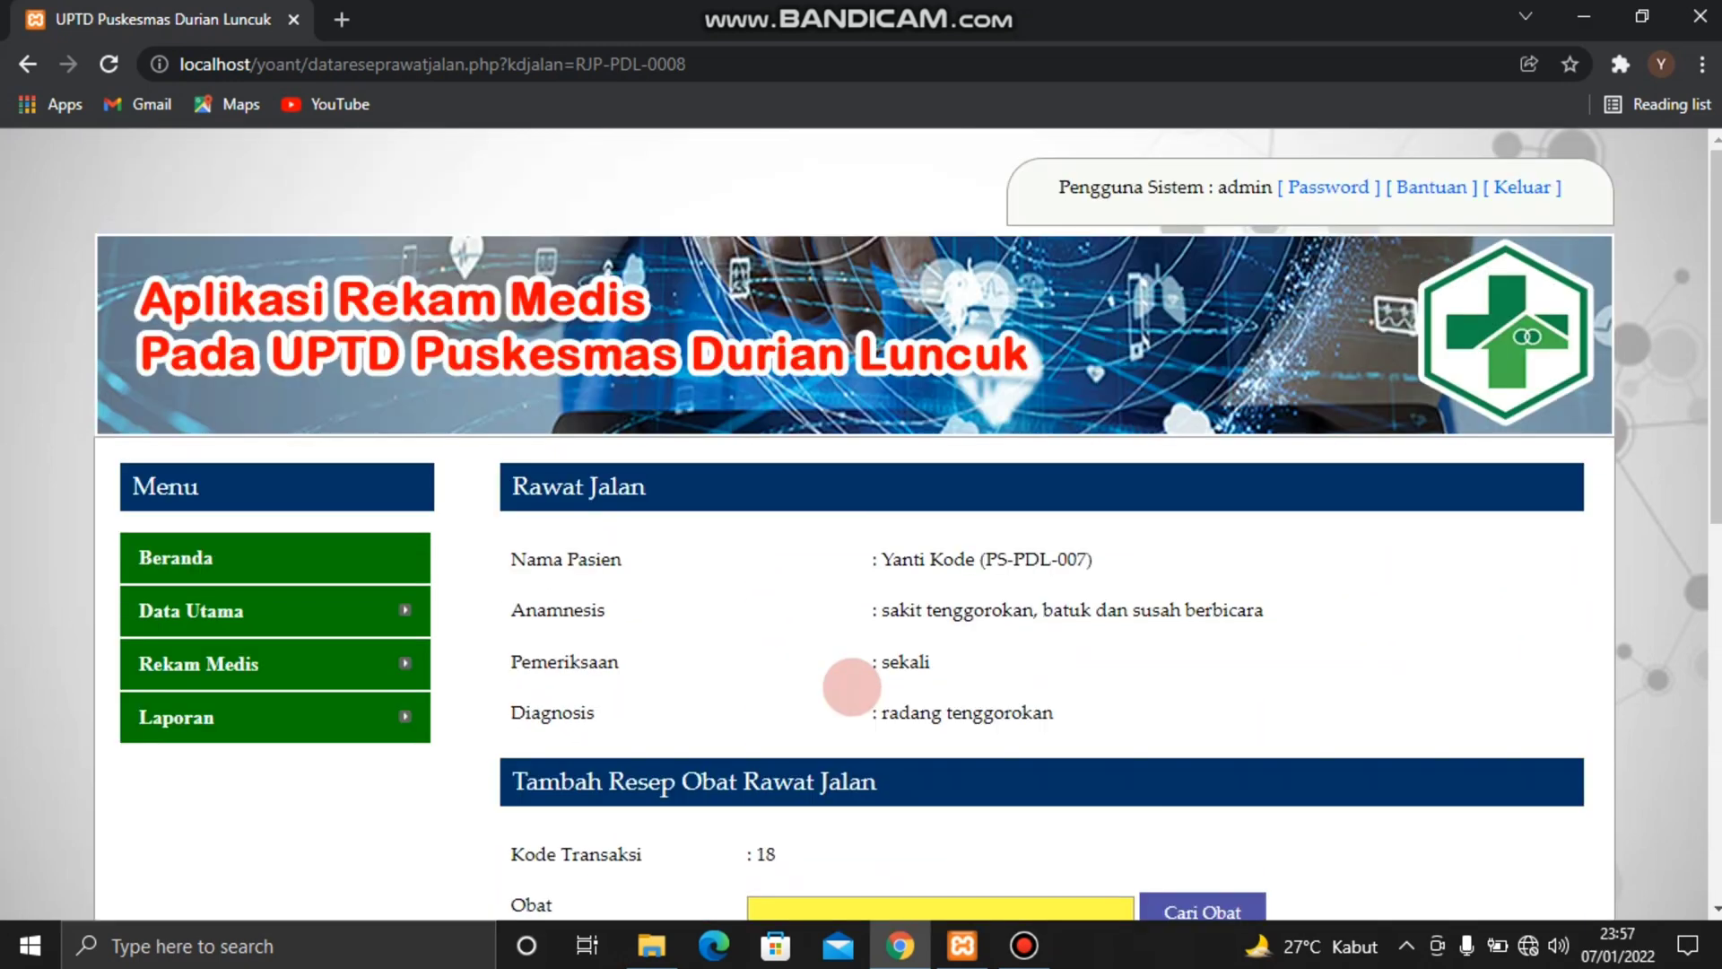
mouse_move(407, 663)
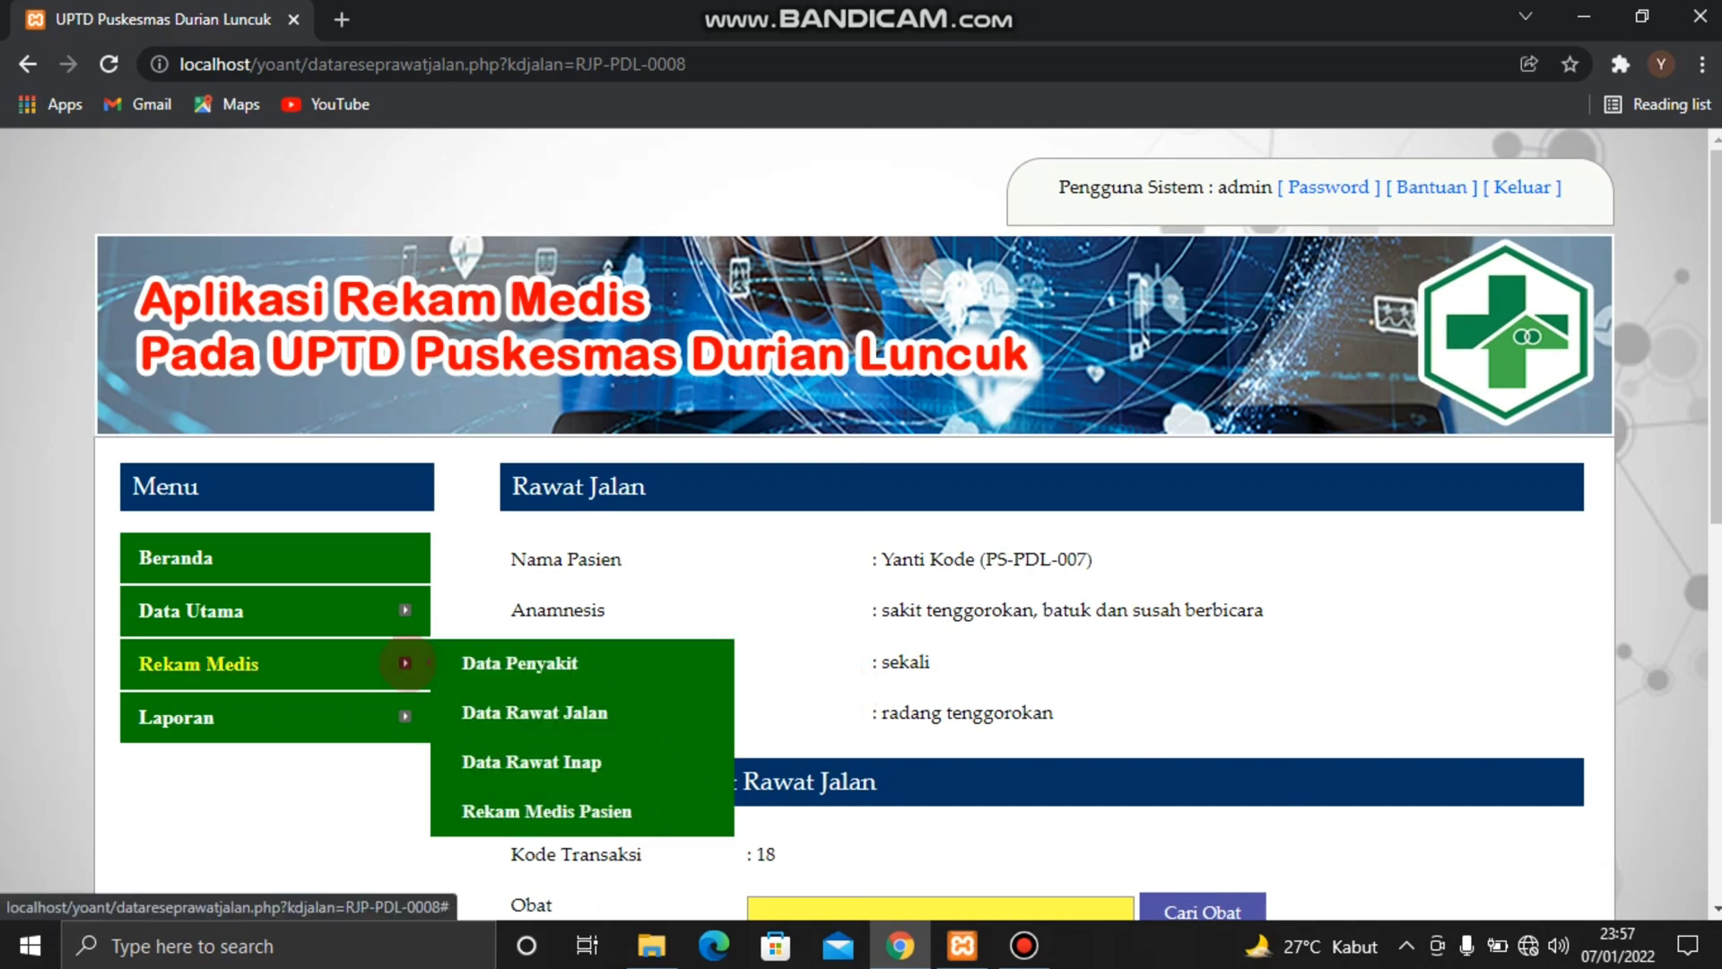
click(476, 762)
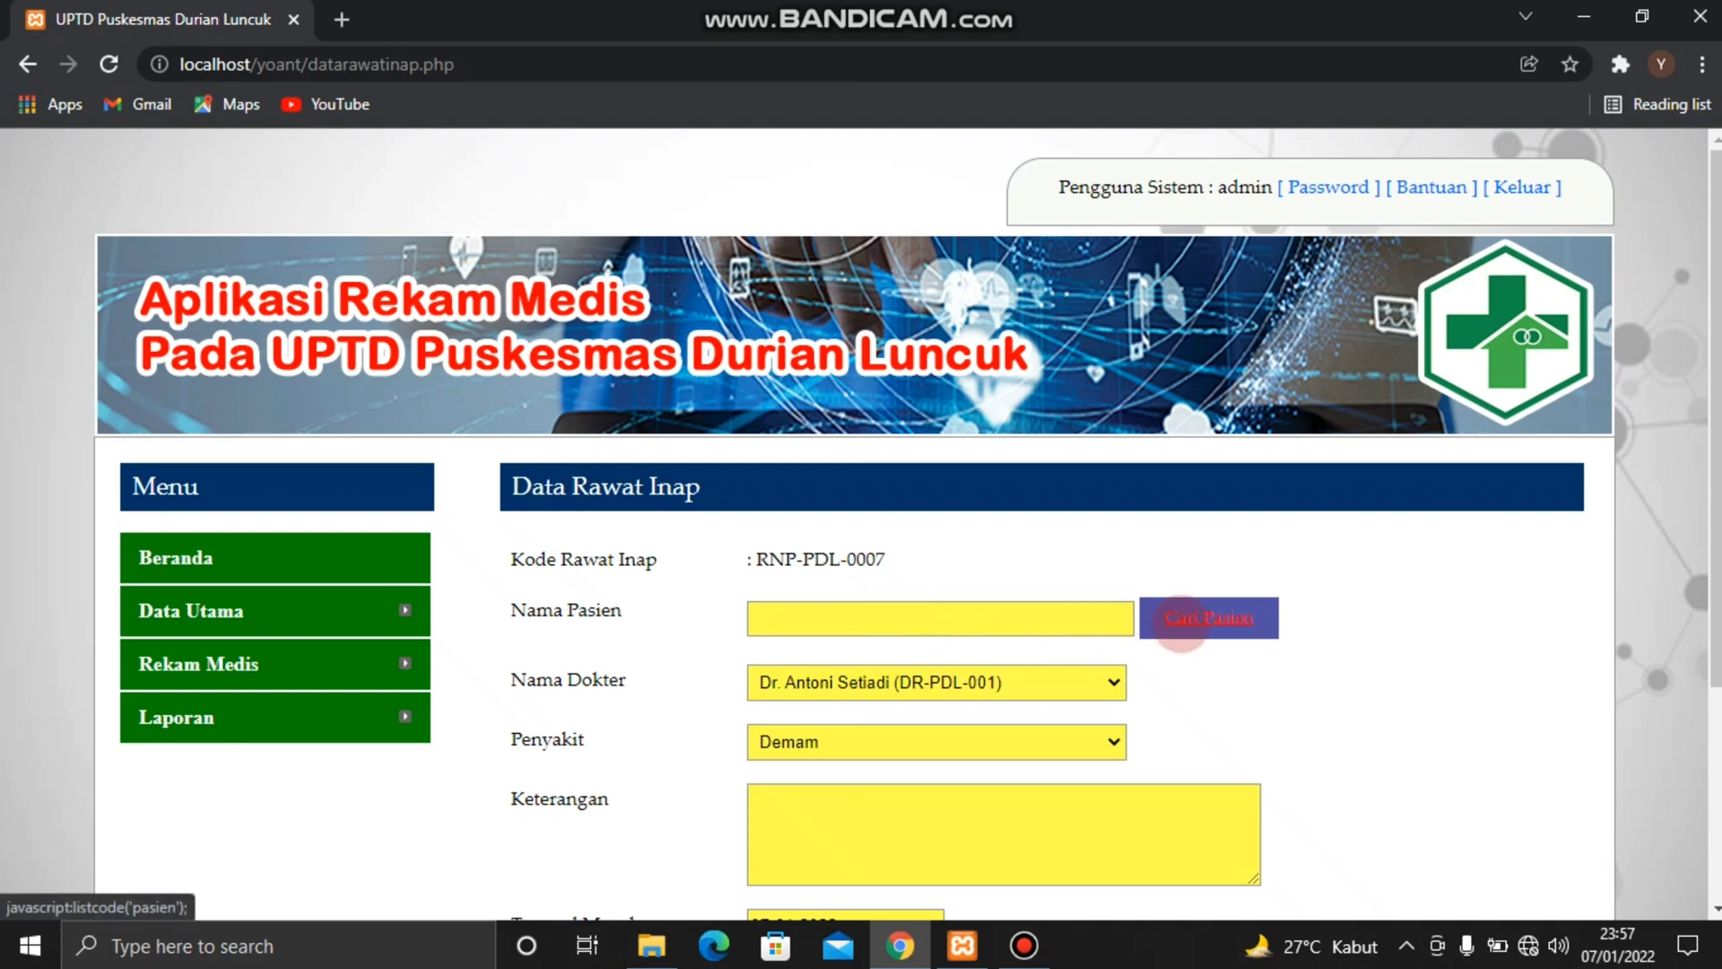
click(1181, 621)
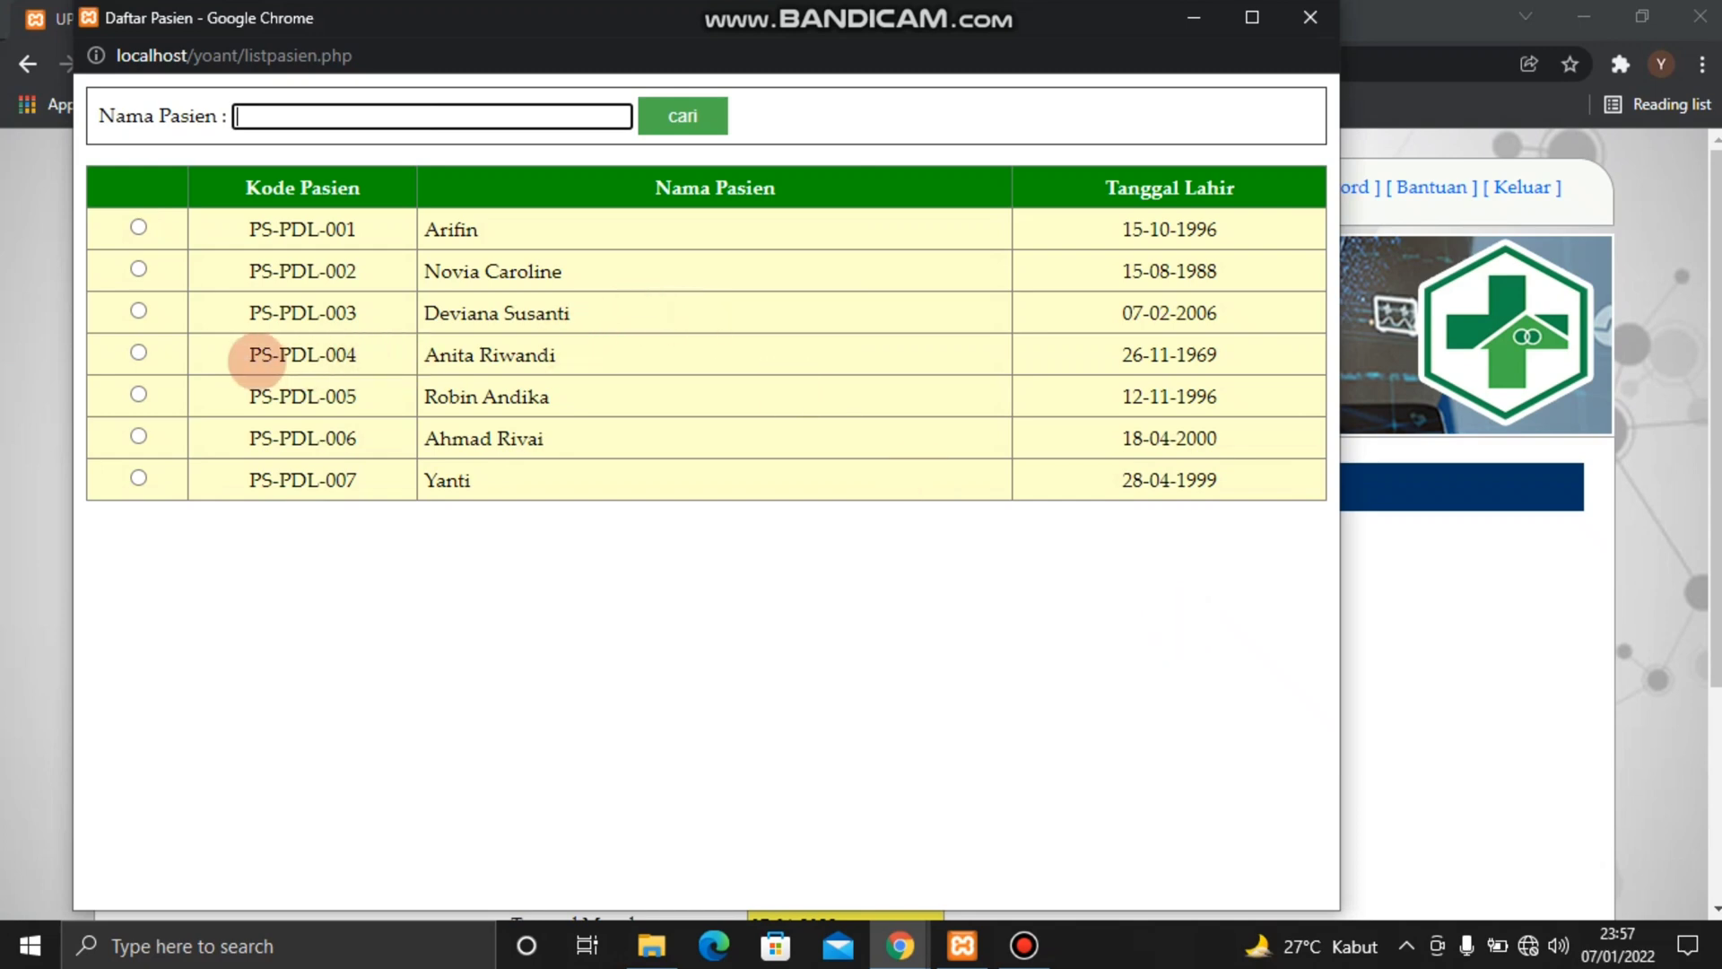
click(138, 352)
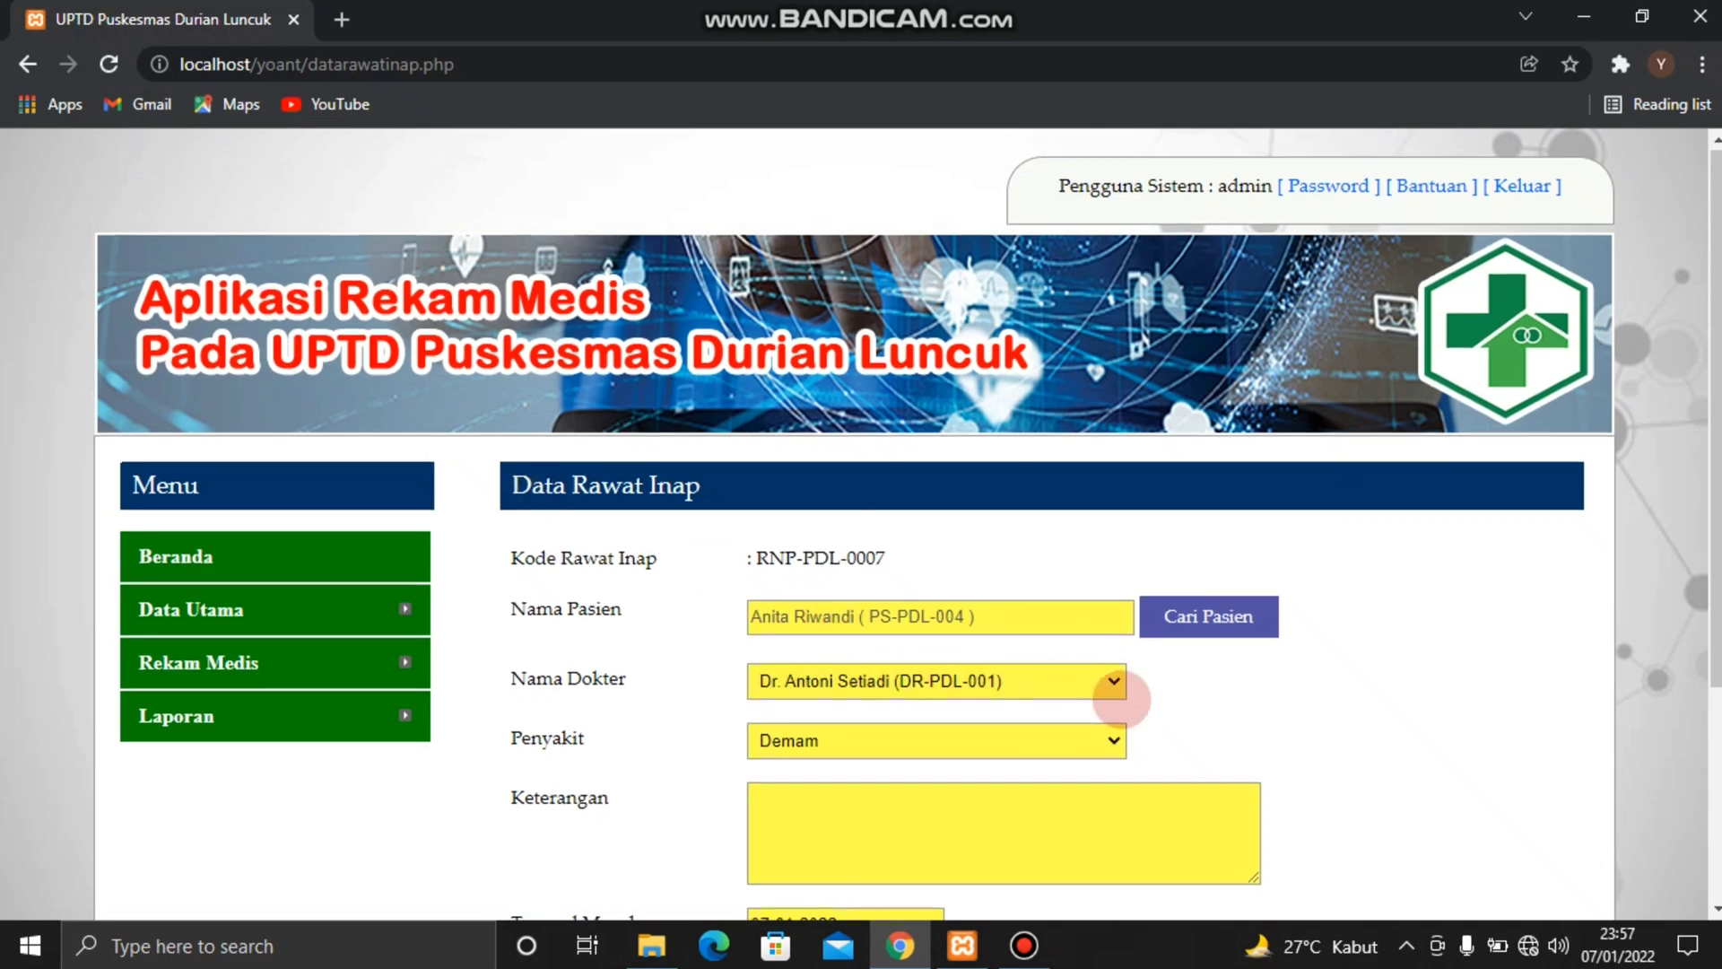
Enter "panas yang tinggi" for Keterangan and set Tanggal Masuk to 04-01-2022 in the inpatient form
scroll(1115, 685, down, 1)
scroll(1092, 684, down, 3)
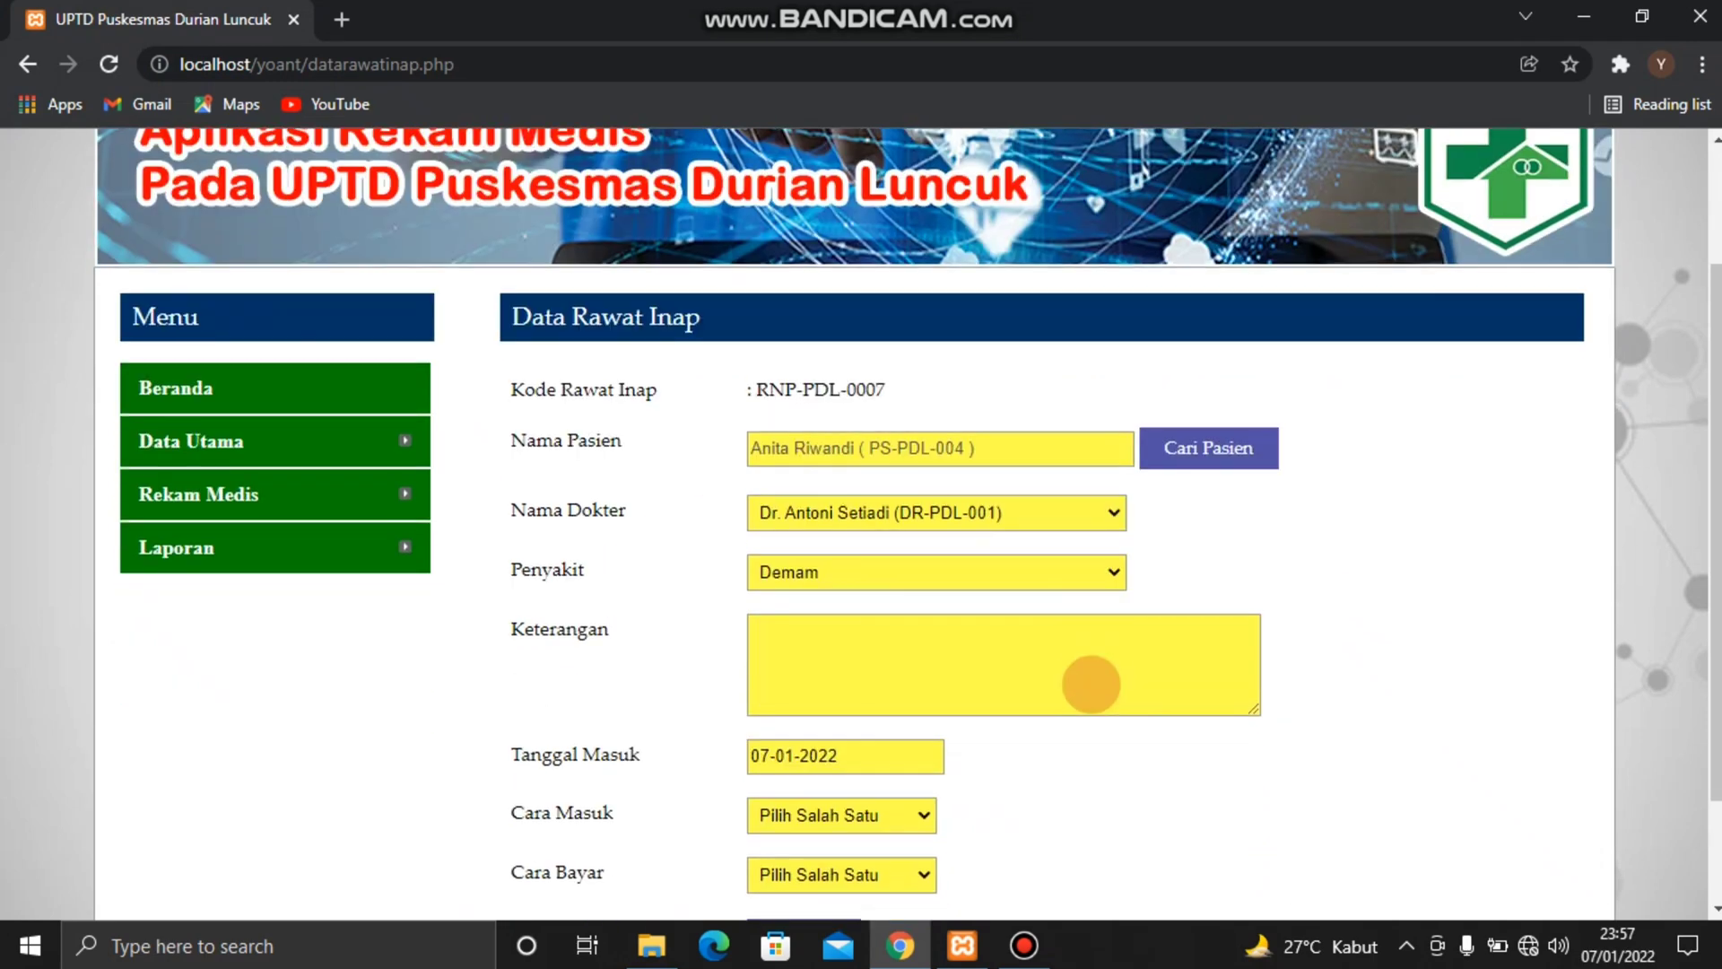
scroll(1092, 685, down, 1)
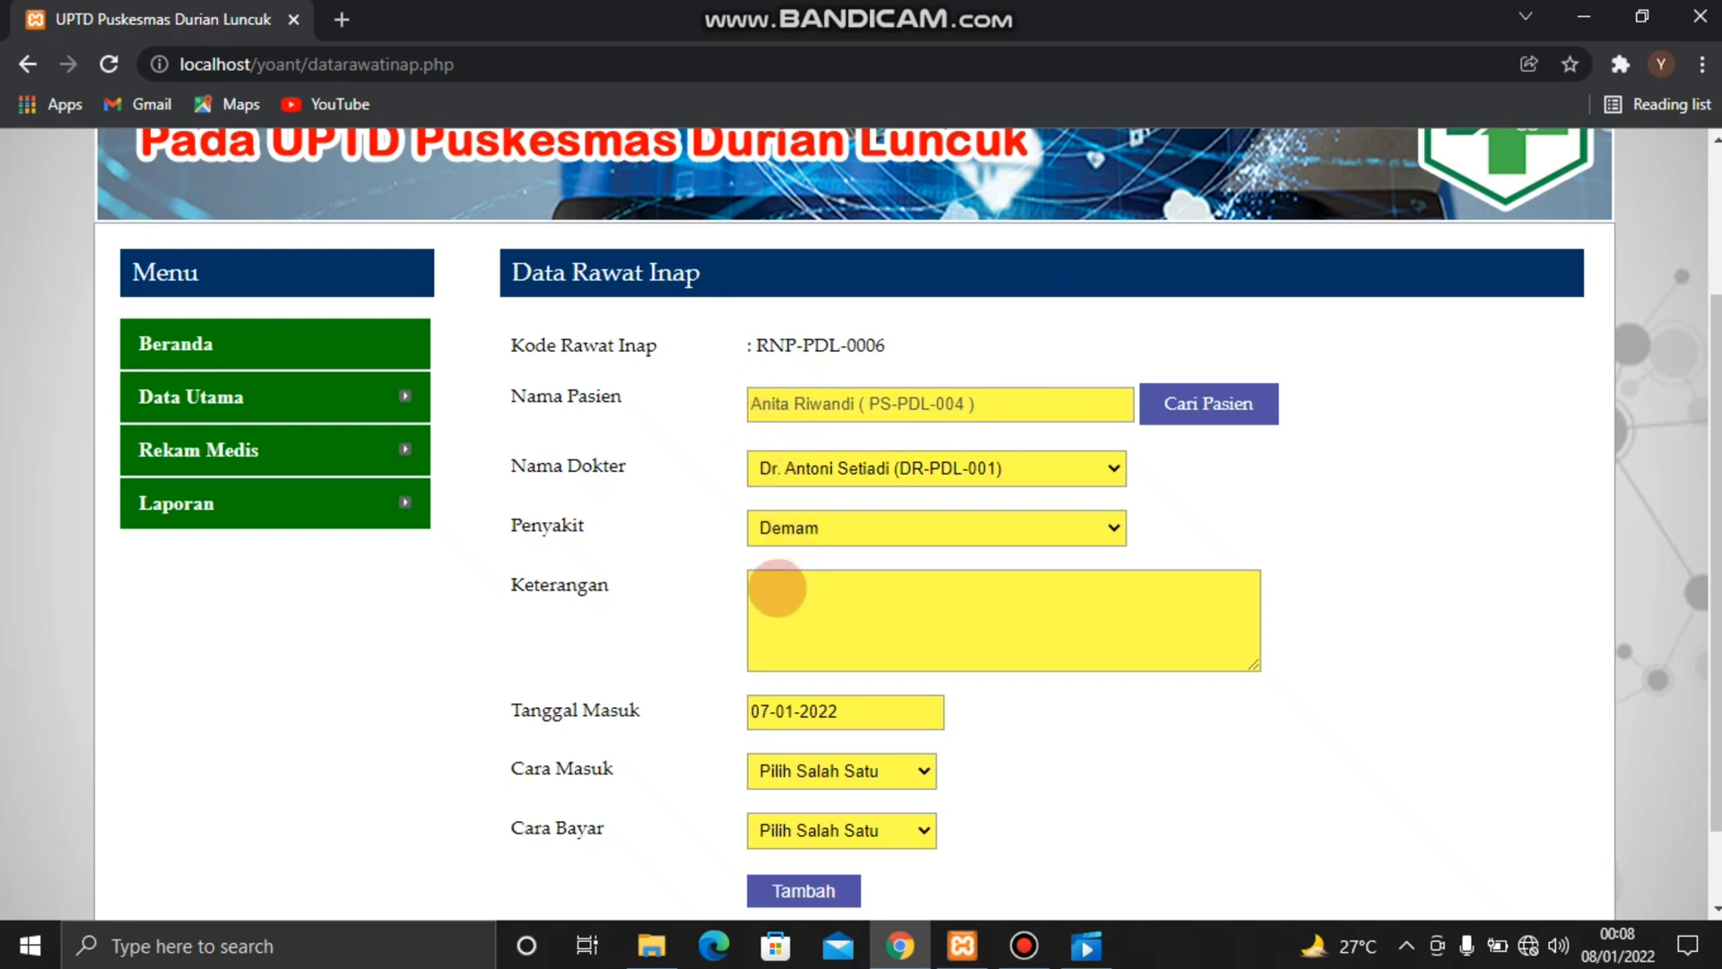
click(777, 589)
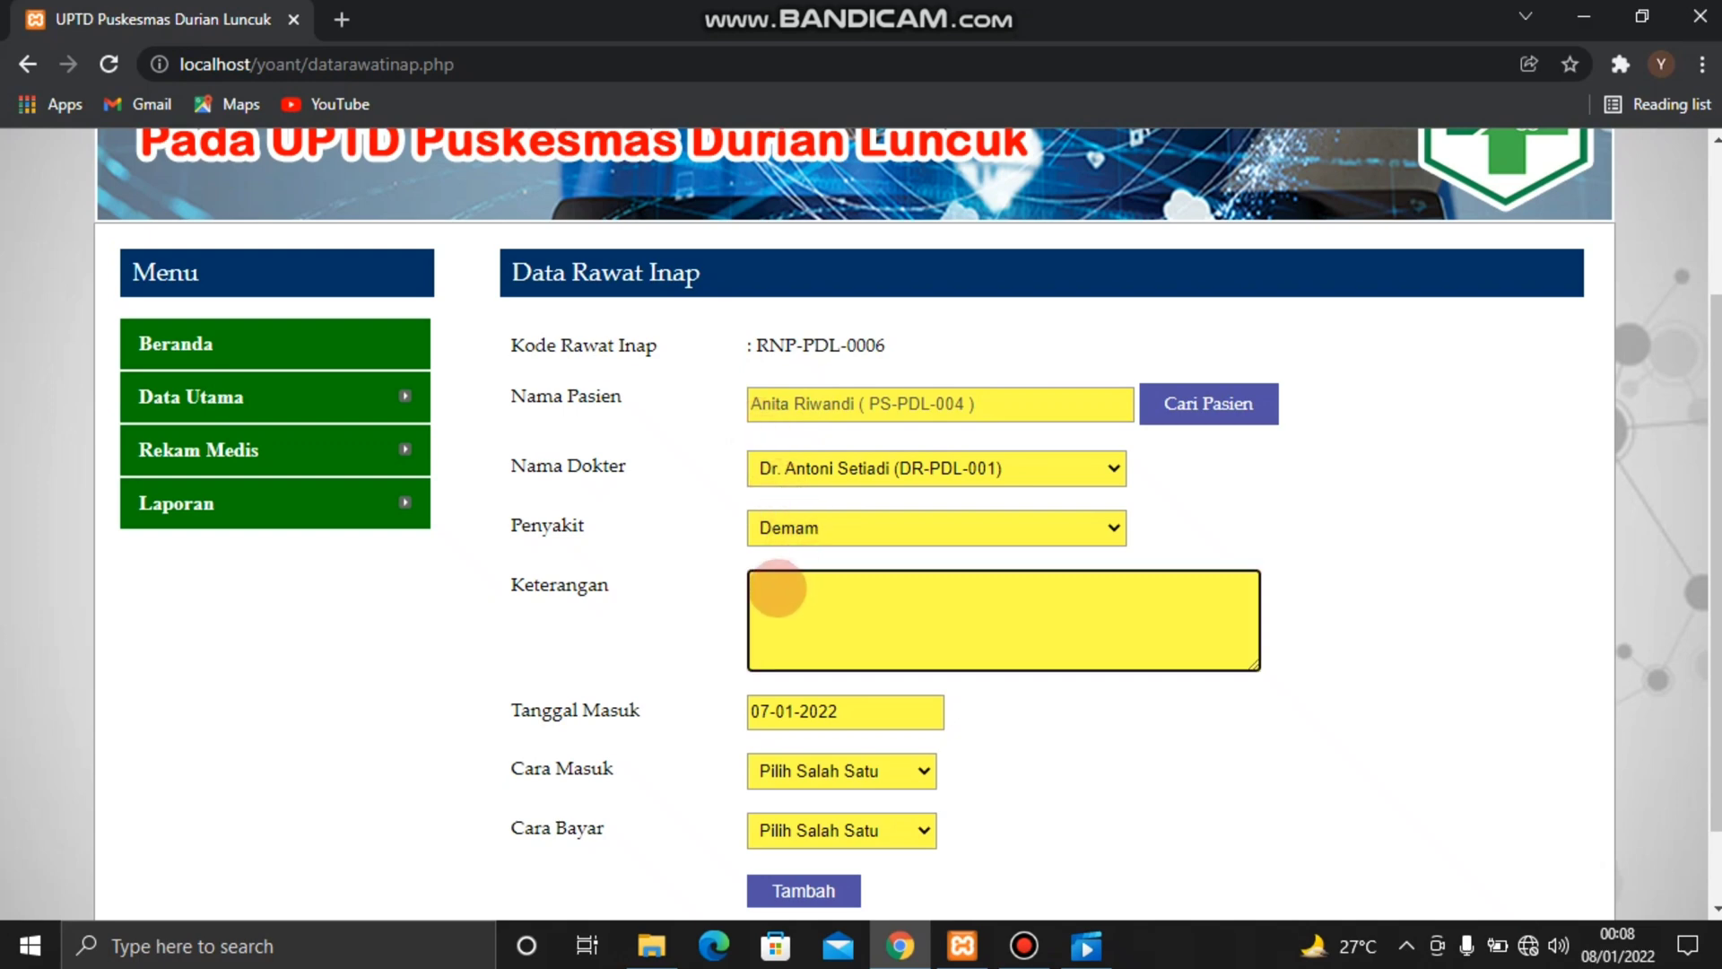
text(panas yang tinggi)
click(933, 710)
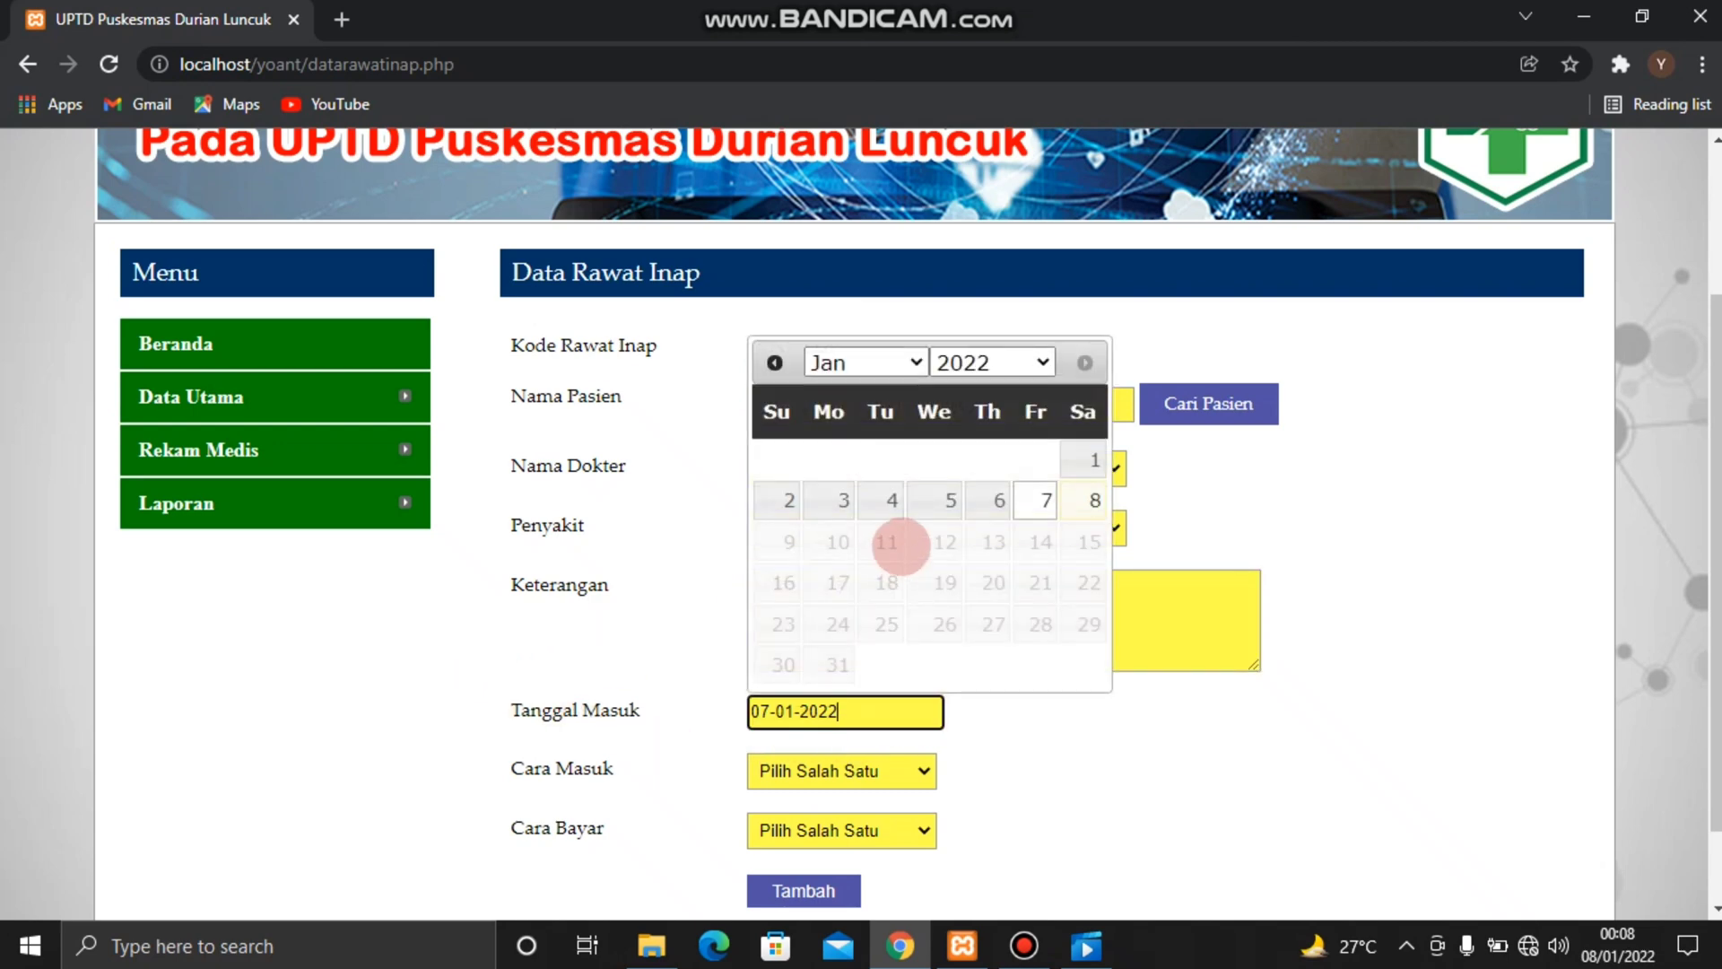
click(891, 499)
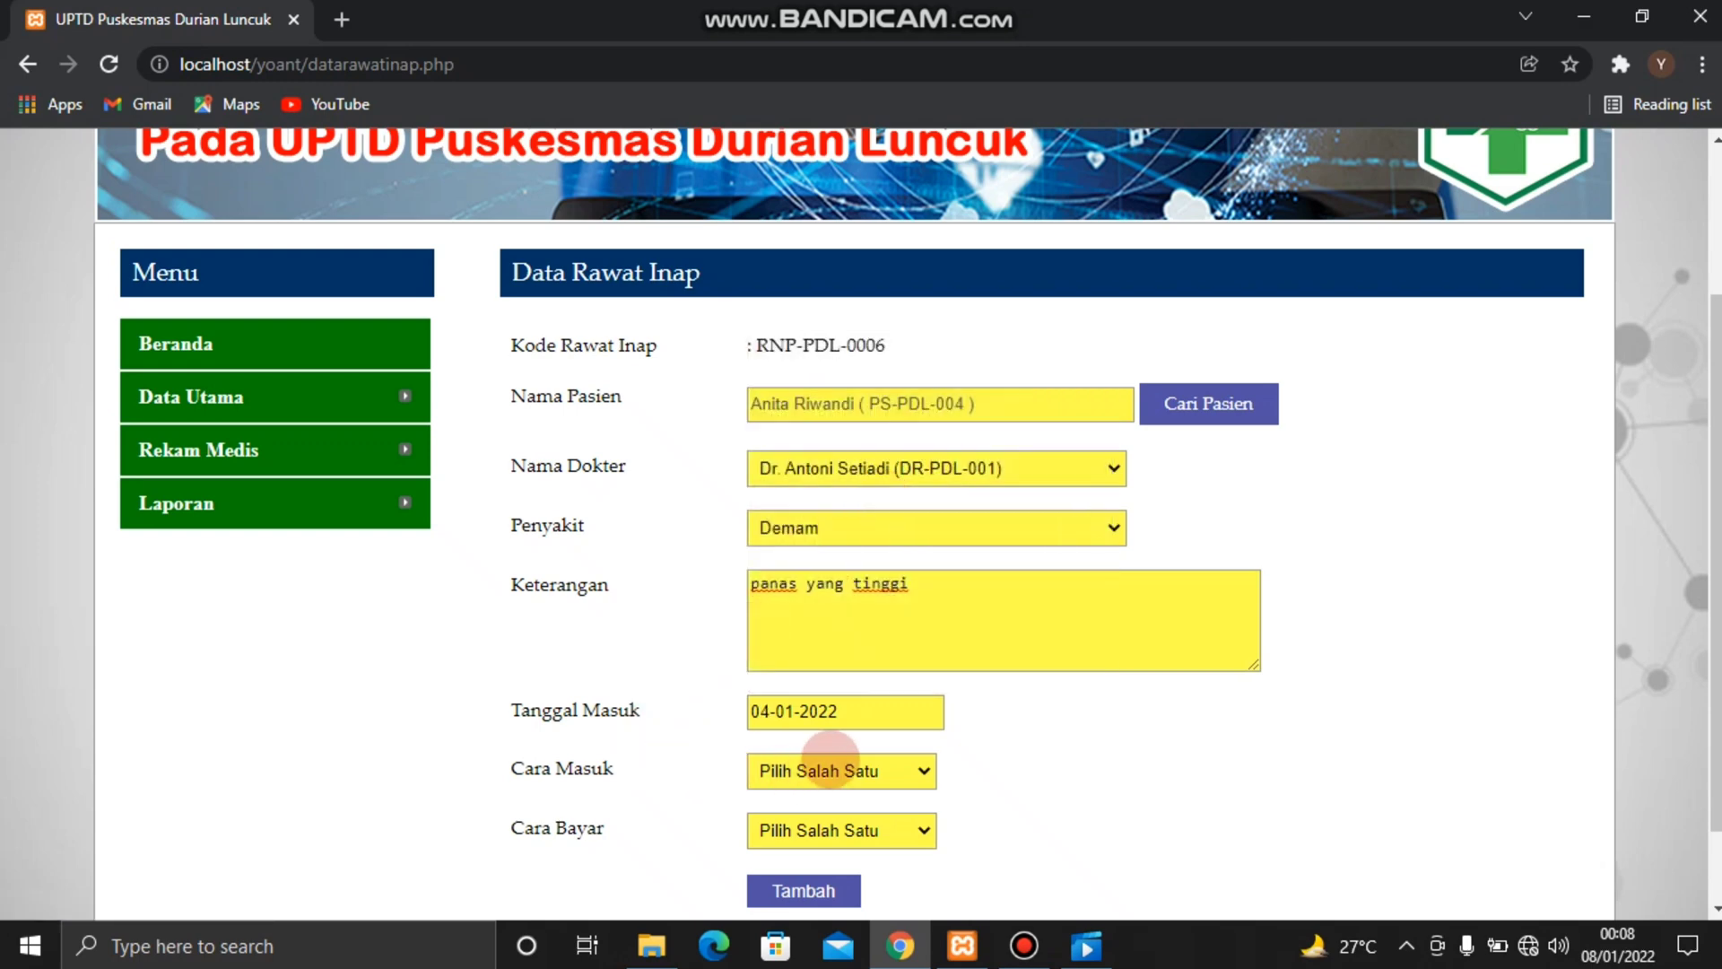
Set Cara Masuk to Sendiri and Cara Bayar to BPJS Kesehatan, and add the inpatient record
click(933, 771)
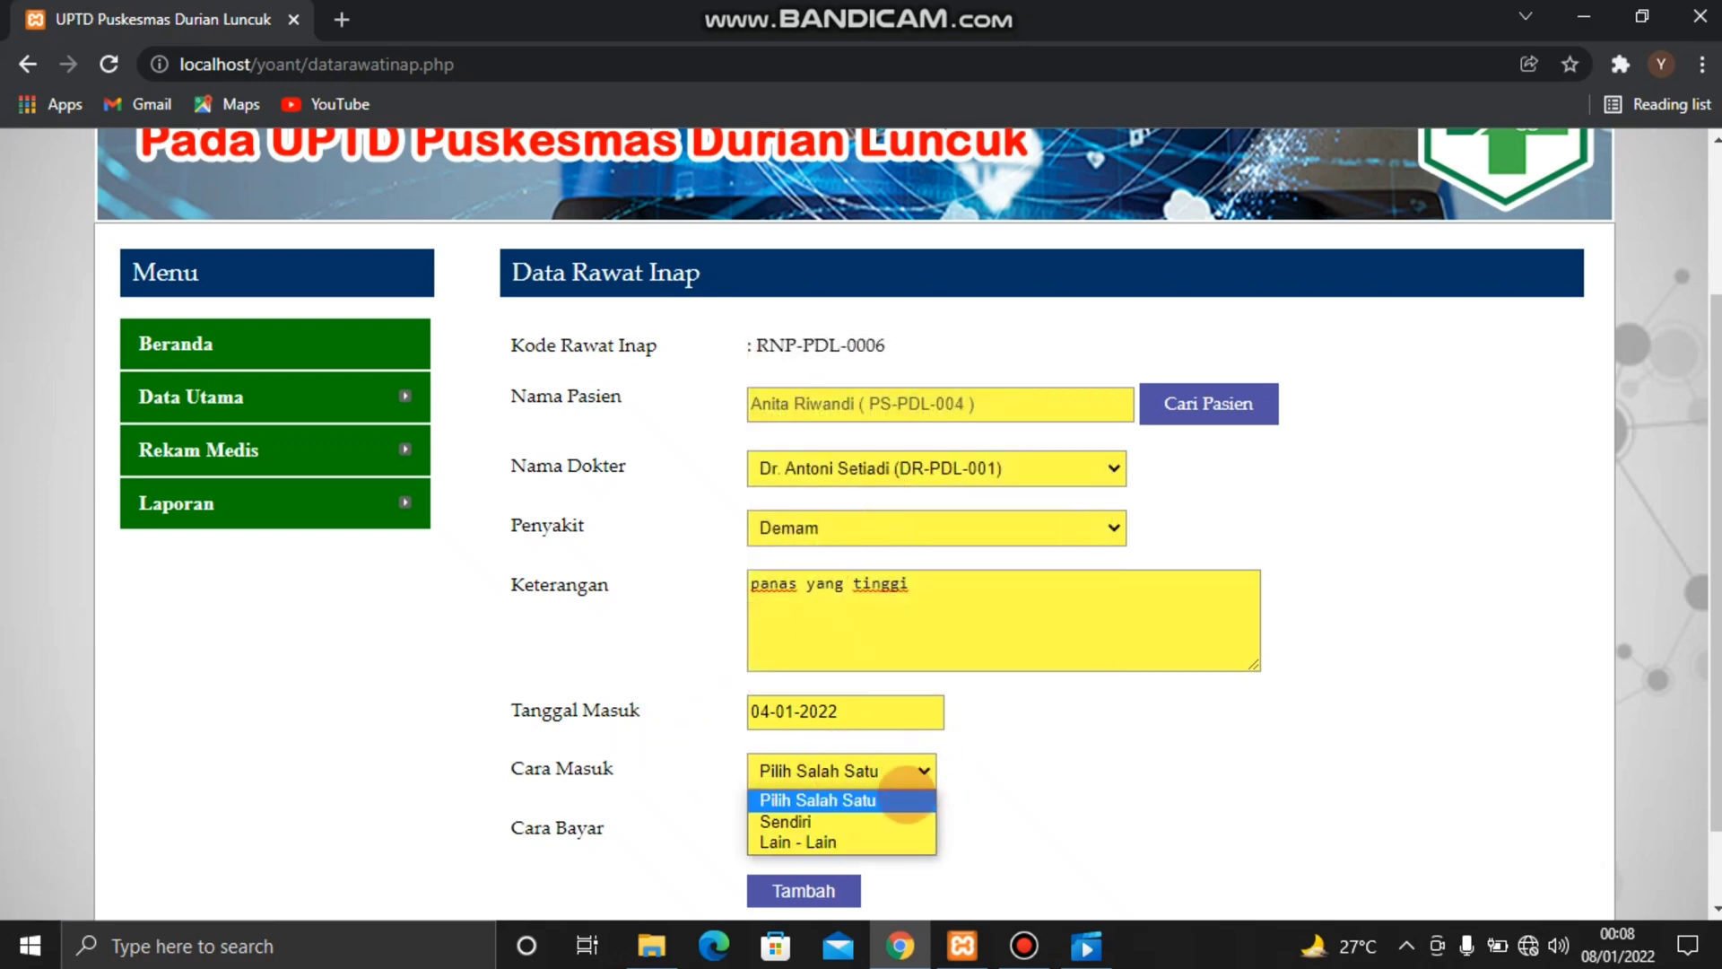
click(870, 818)
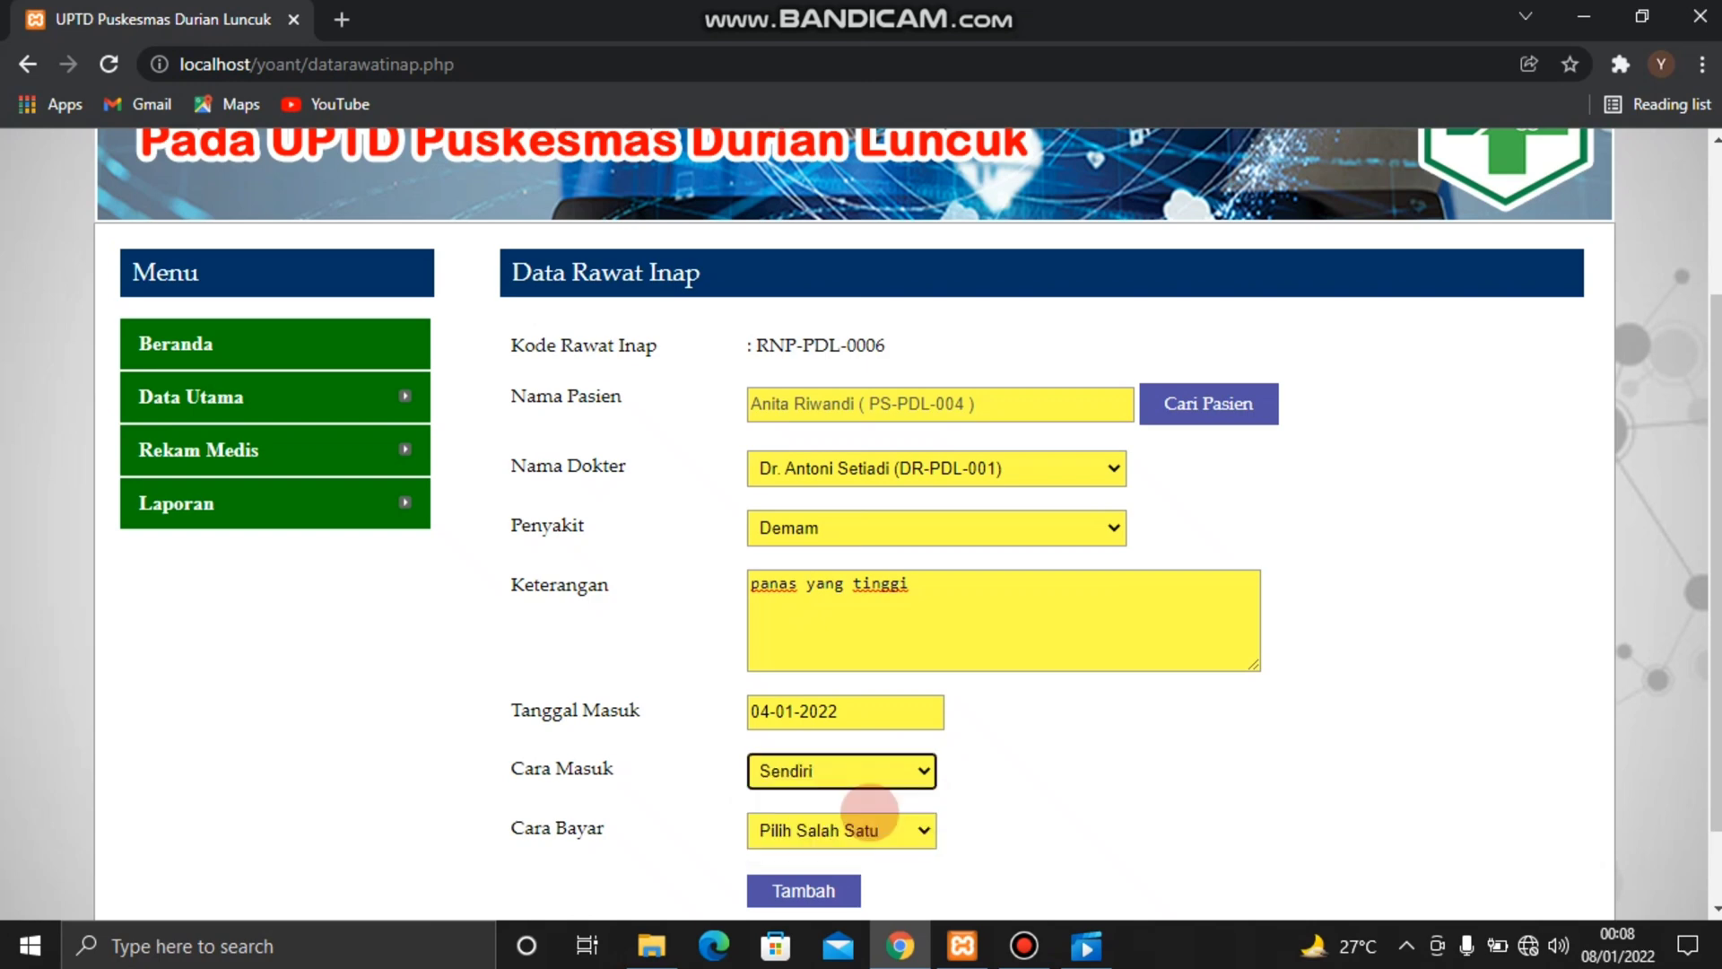
click(915, 829)
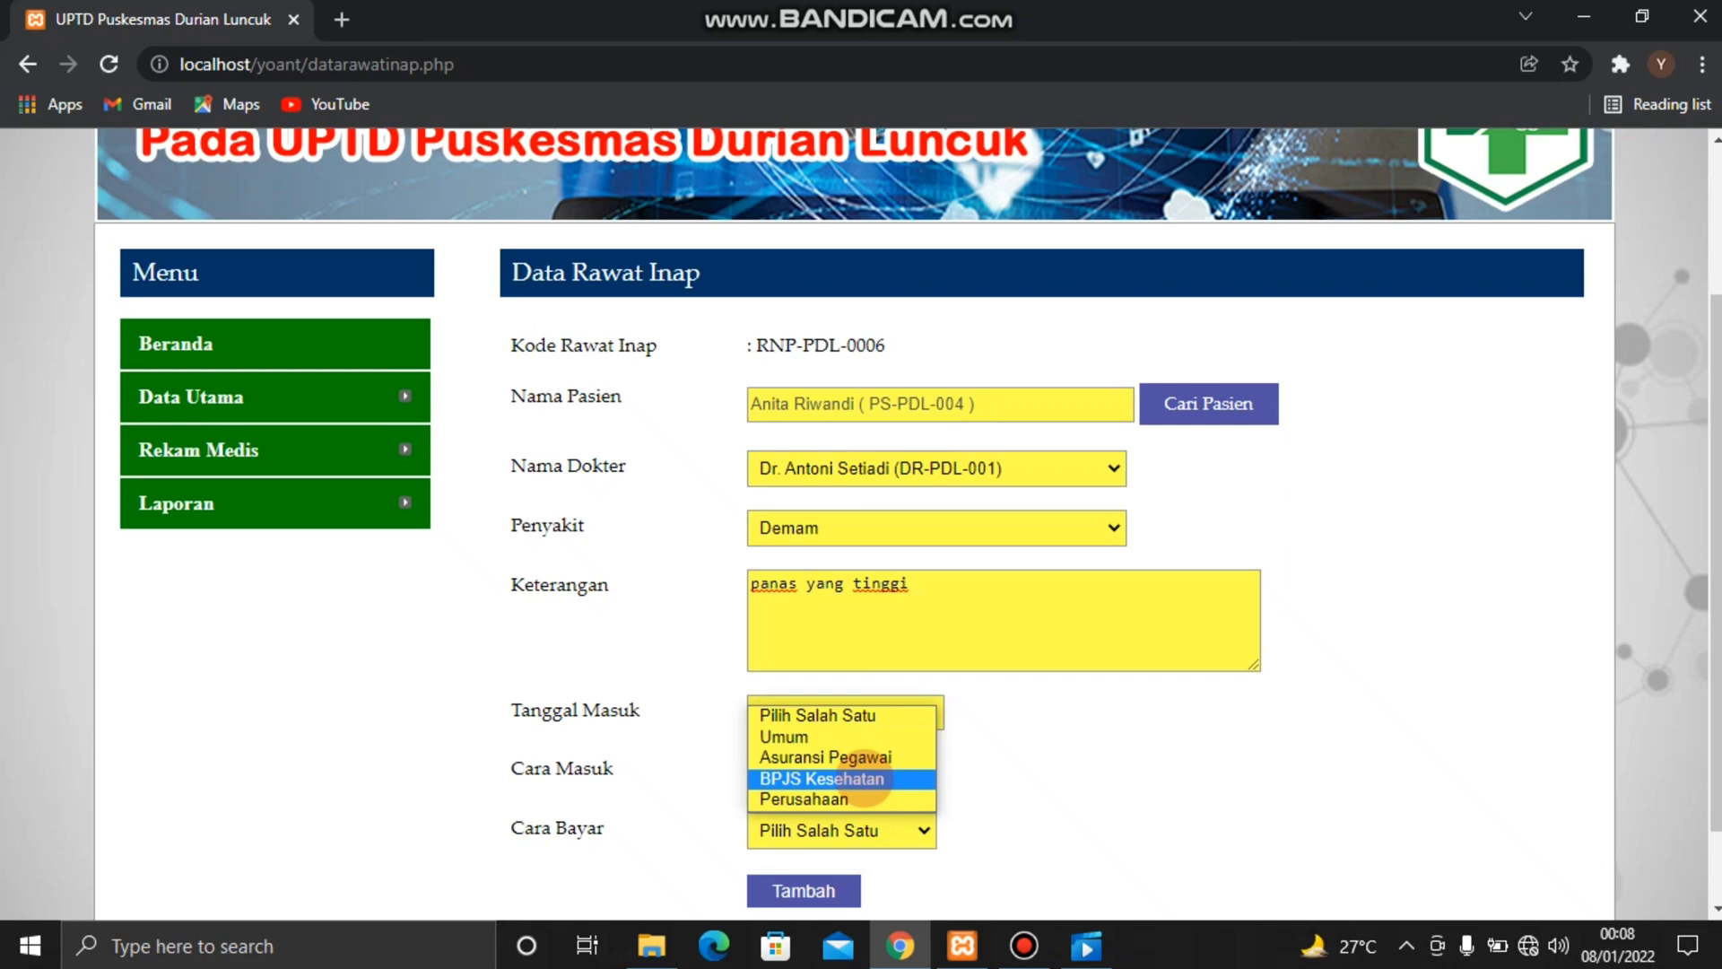
click(866, 779)
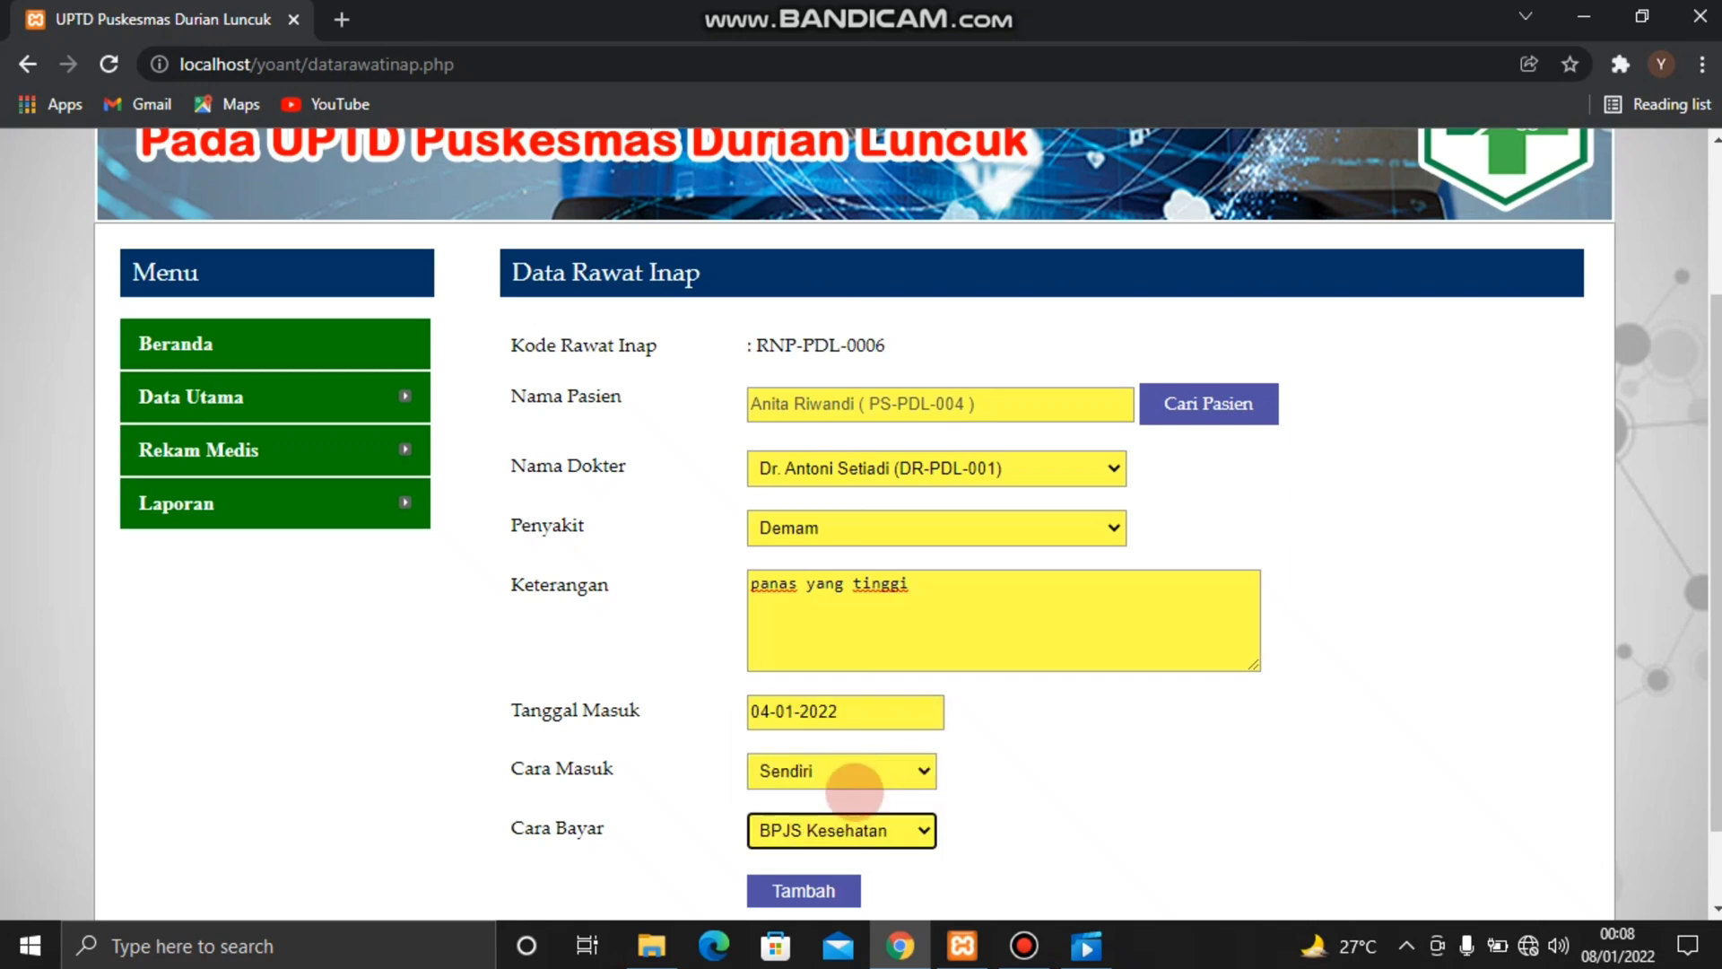
click(803, 890)
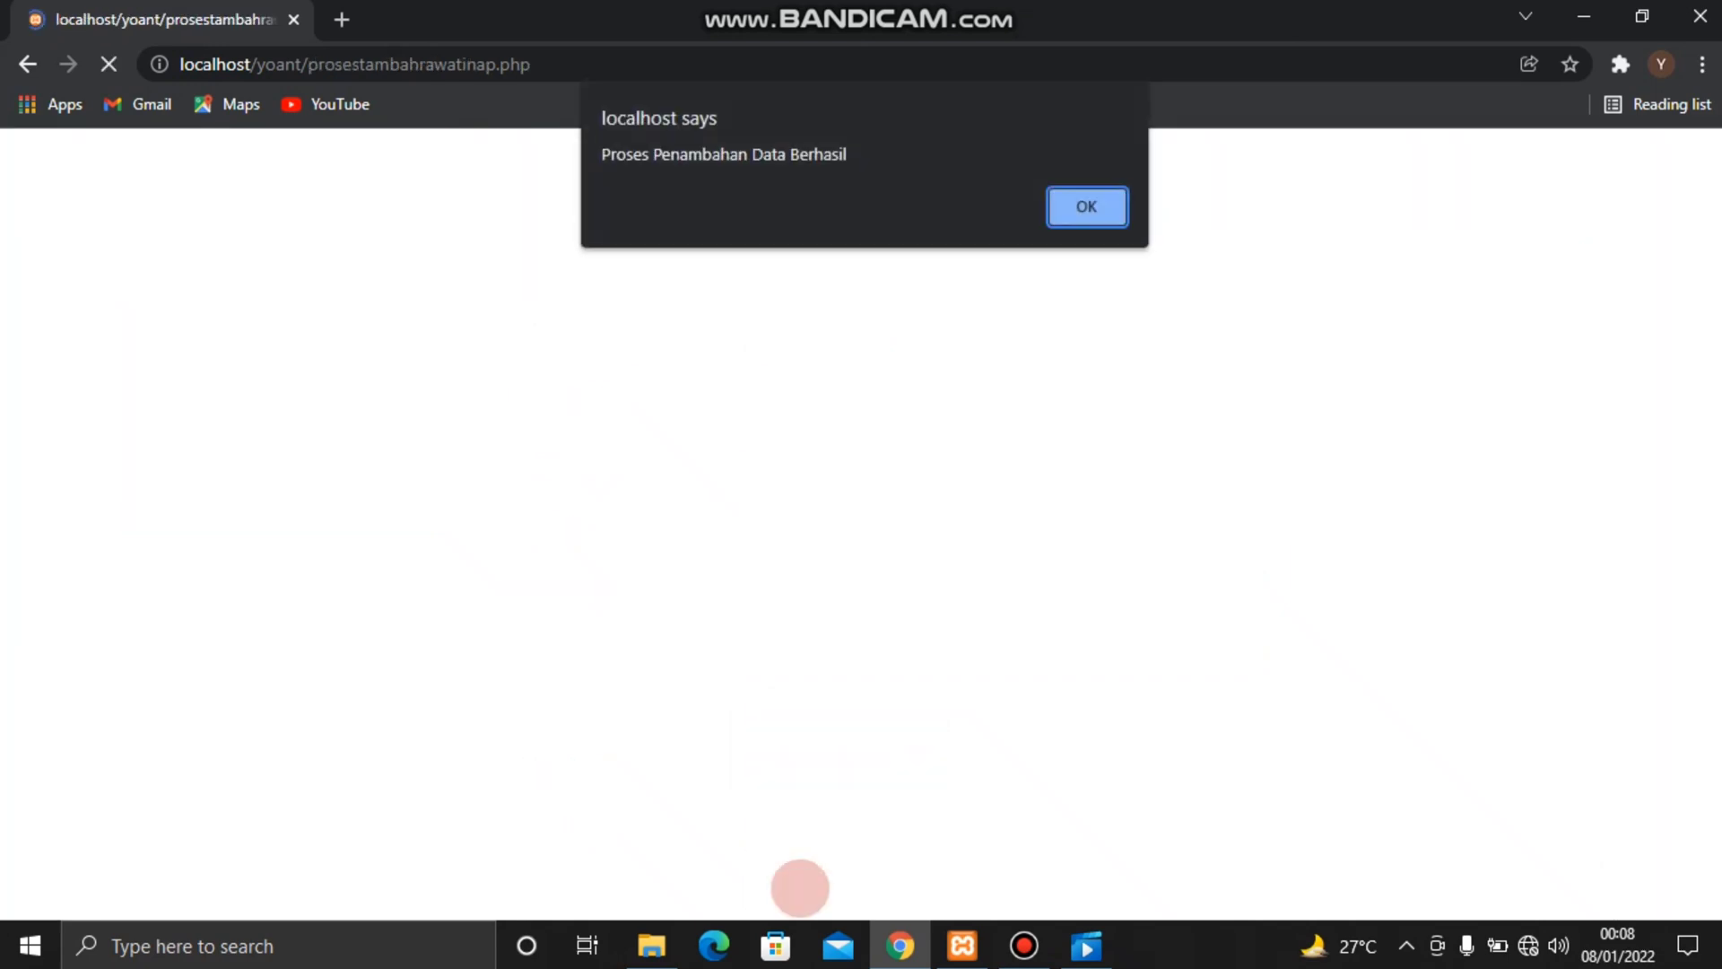
key(Return)
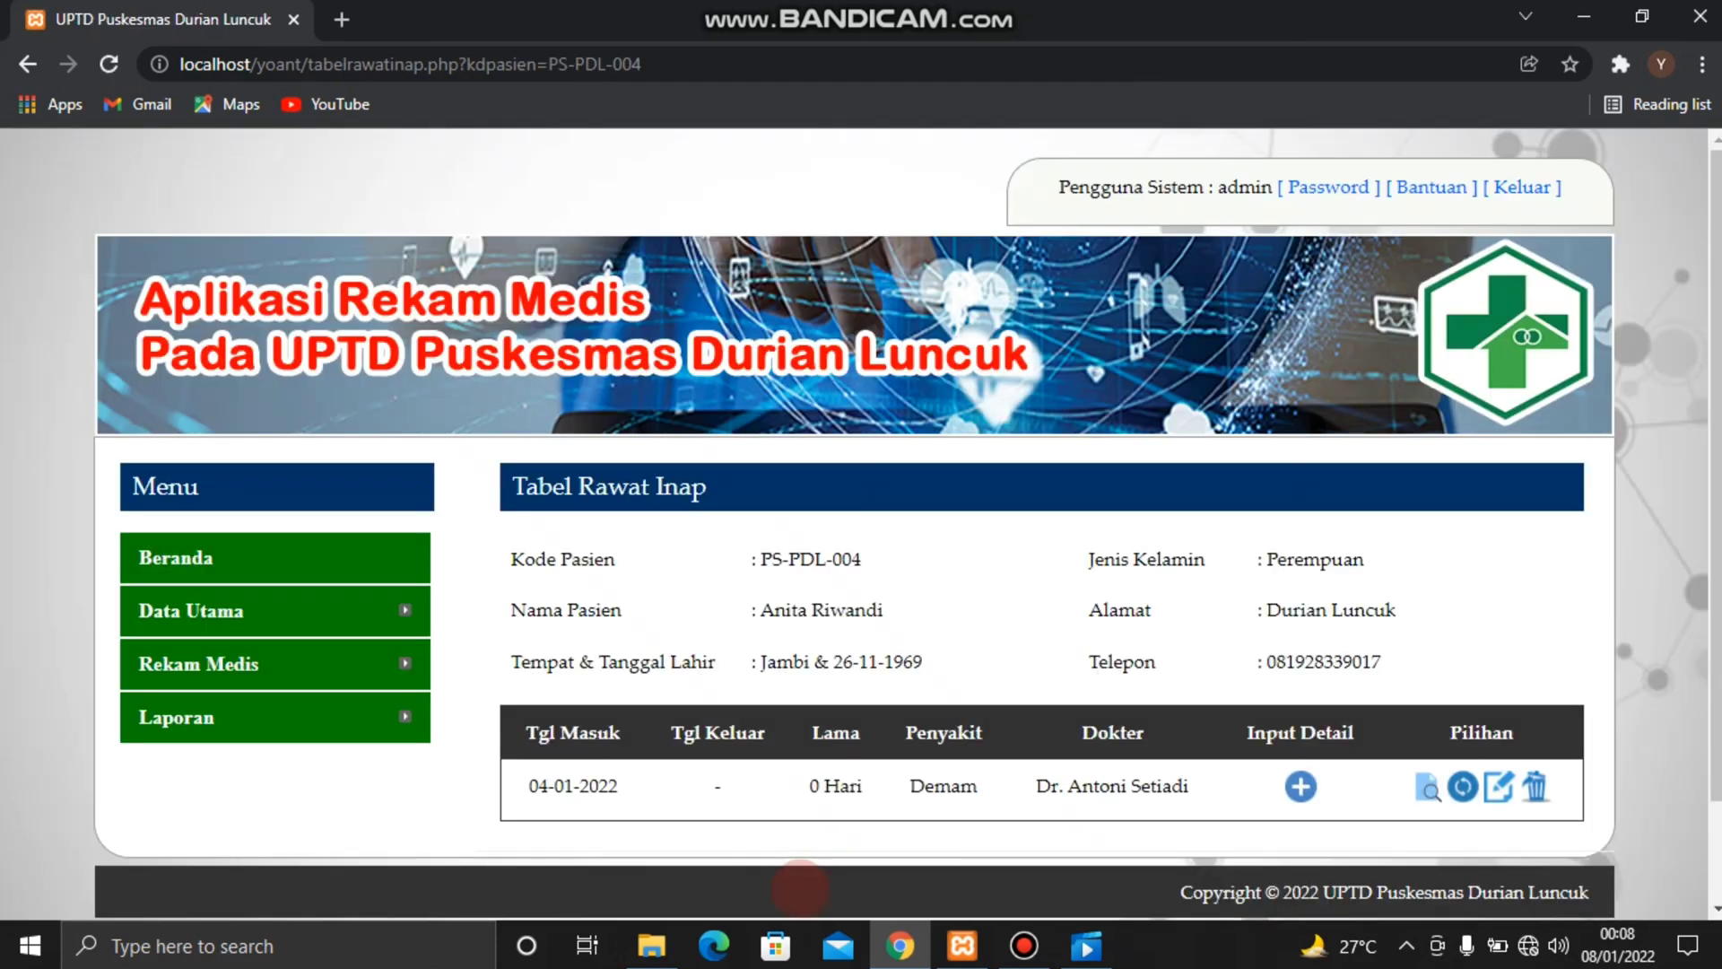
Open detail entry for the new inpatient record and enter "menggigil, muka pucat dan kepala pusing" for Anamnesis
scroll(983, 813, down, 1)
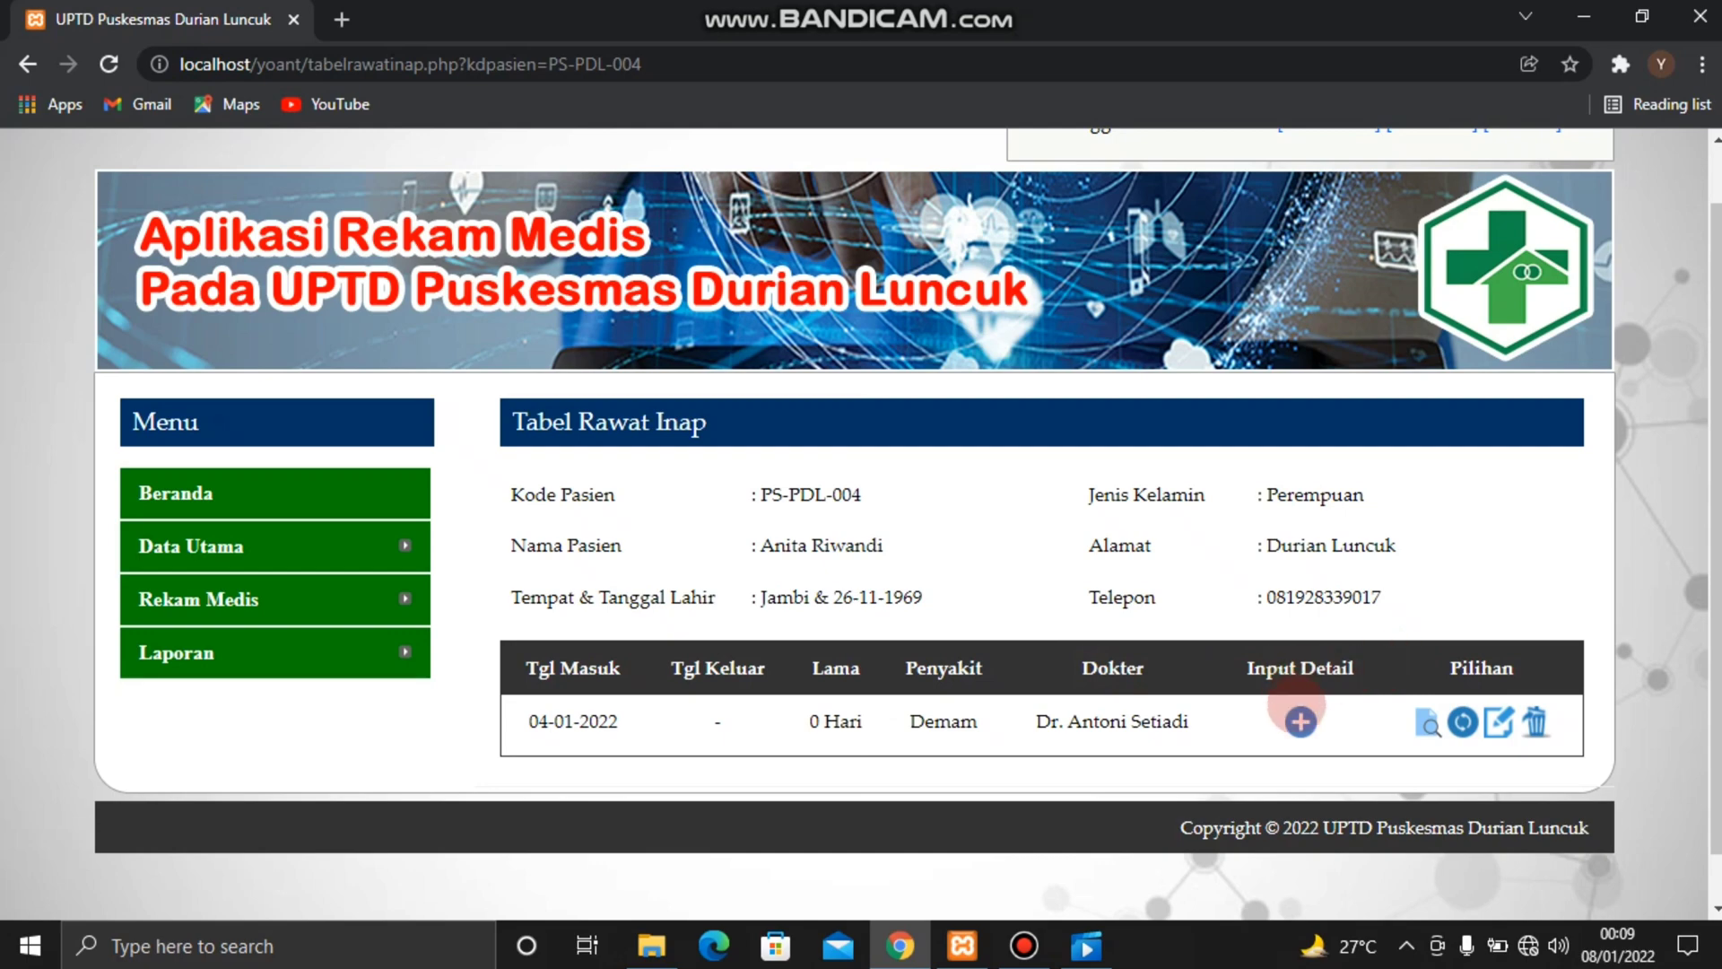
click(1300, 721)
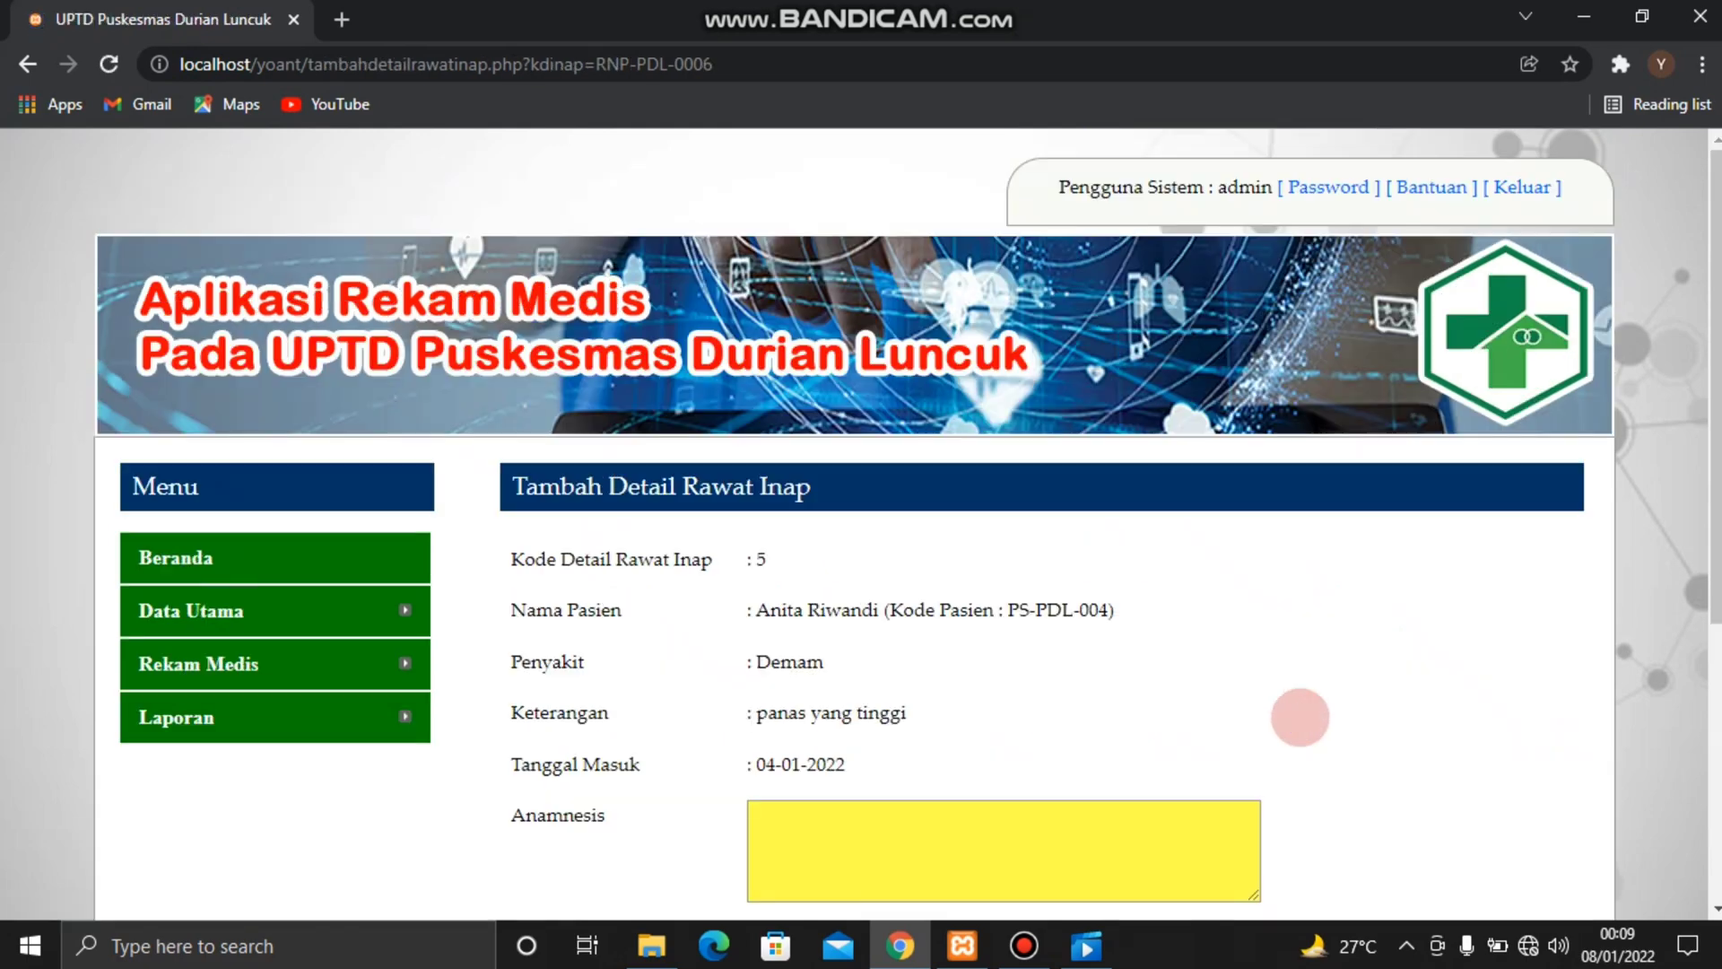
scroll(1299, 718, down, 3)
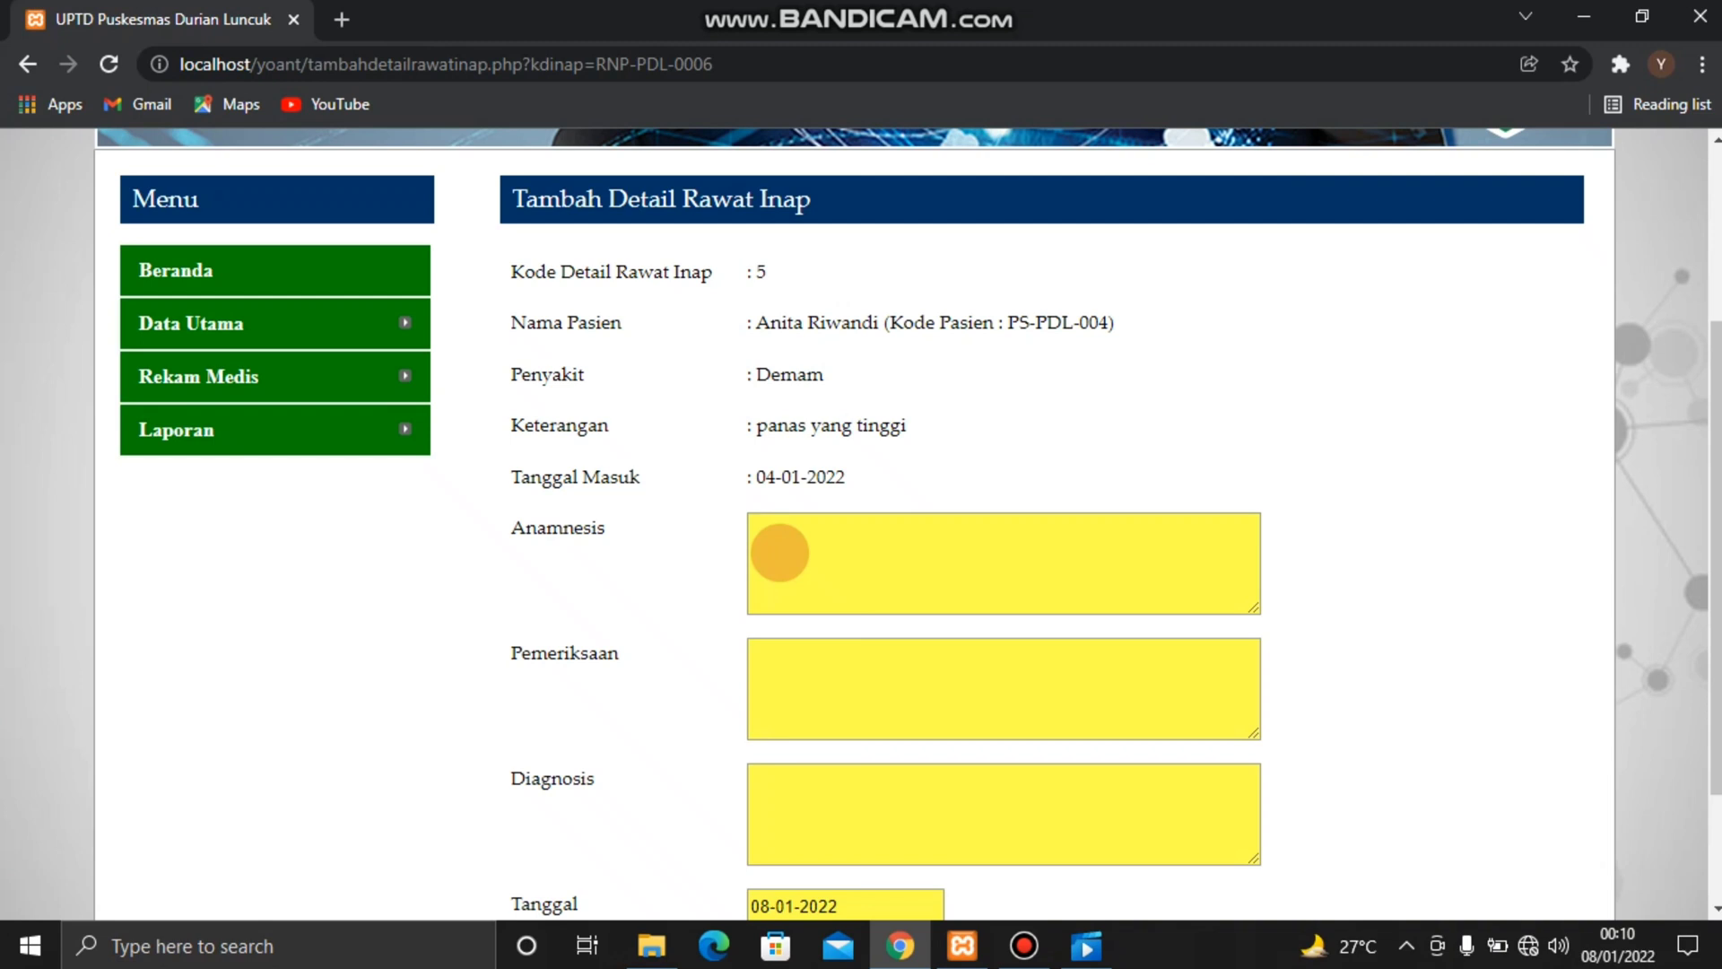
click(765, 554)
text(men)
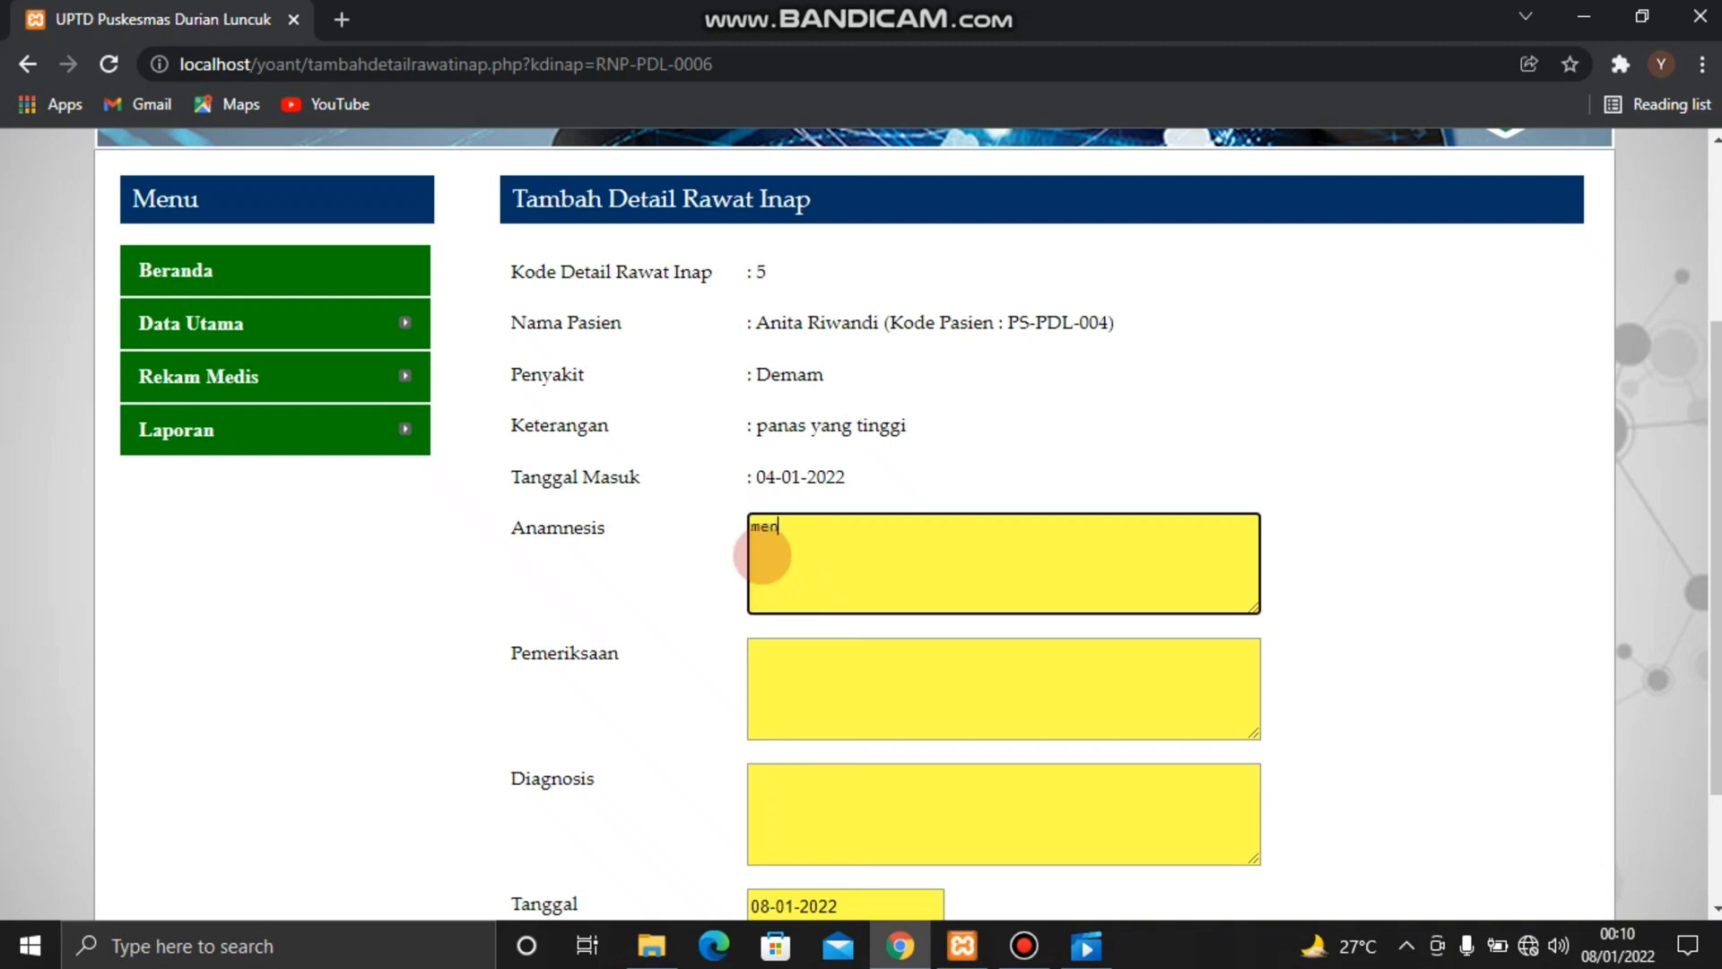
text(ggigil, muka pucat)
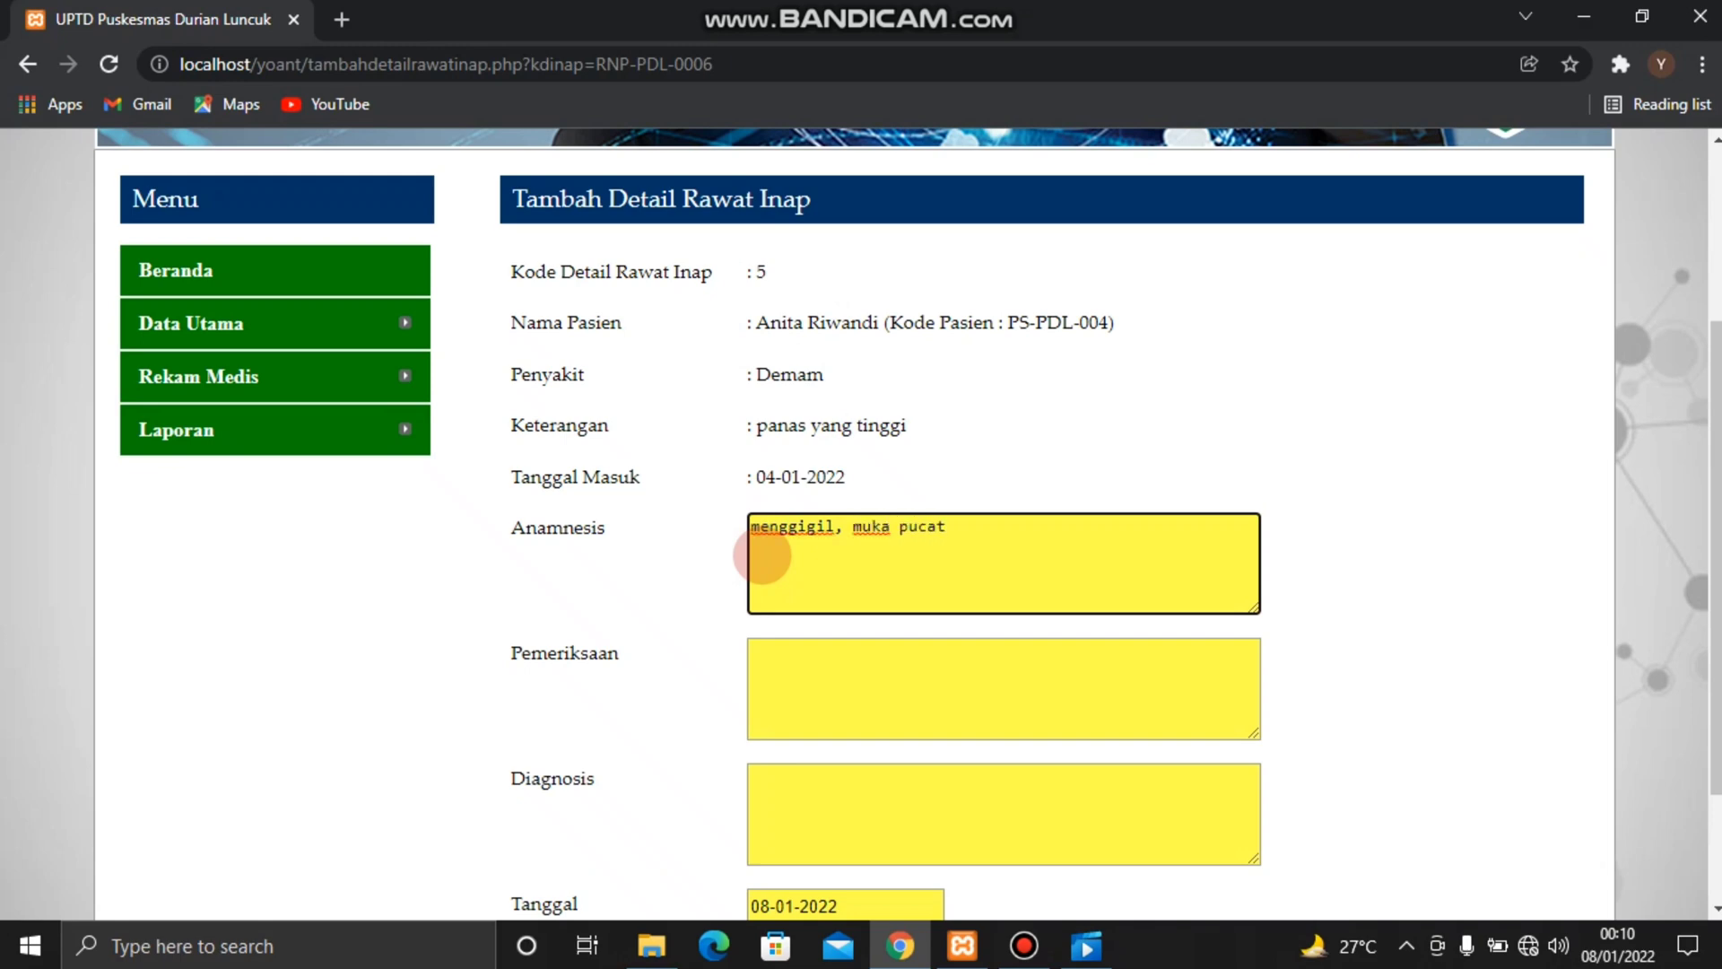
text( dan kepala pusing)
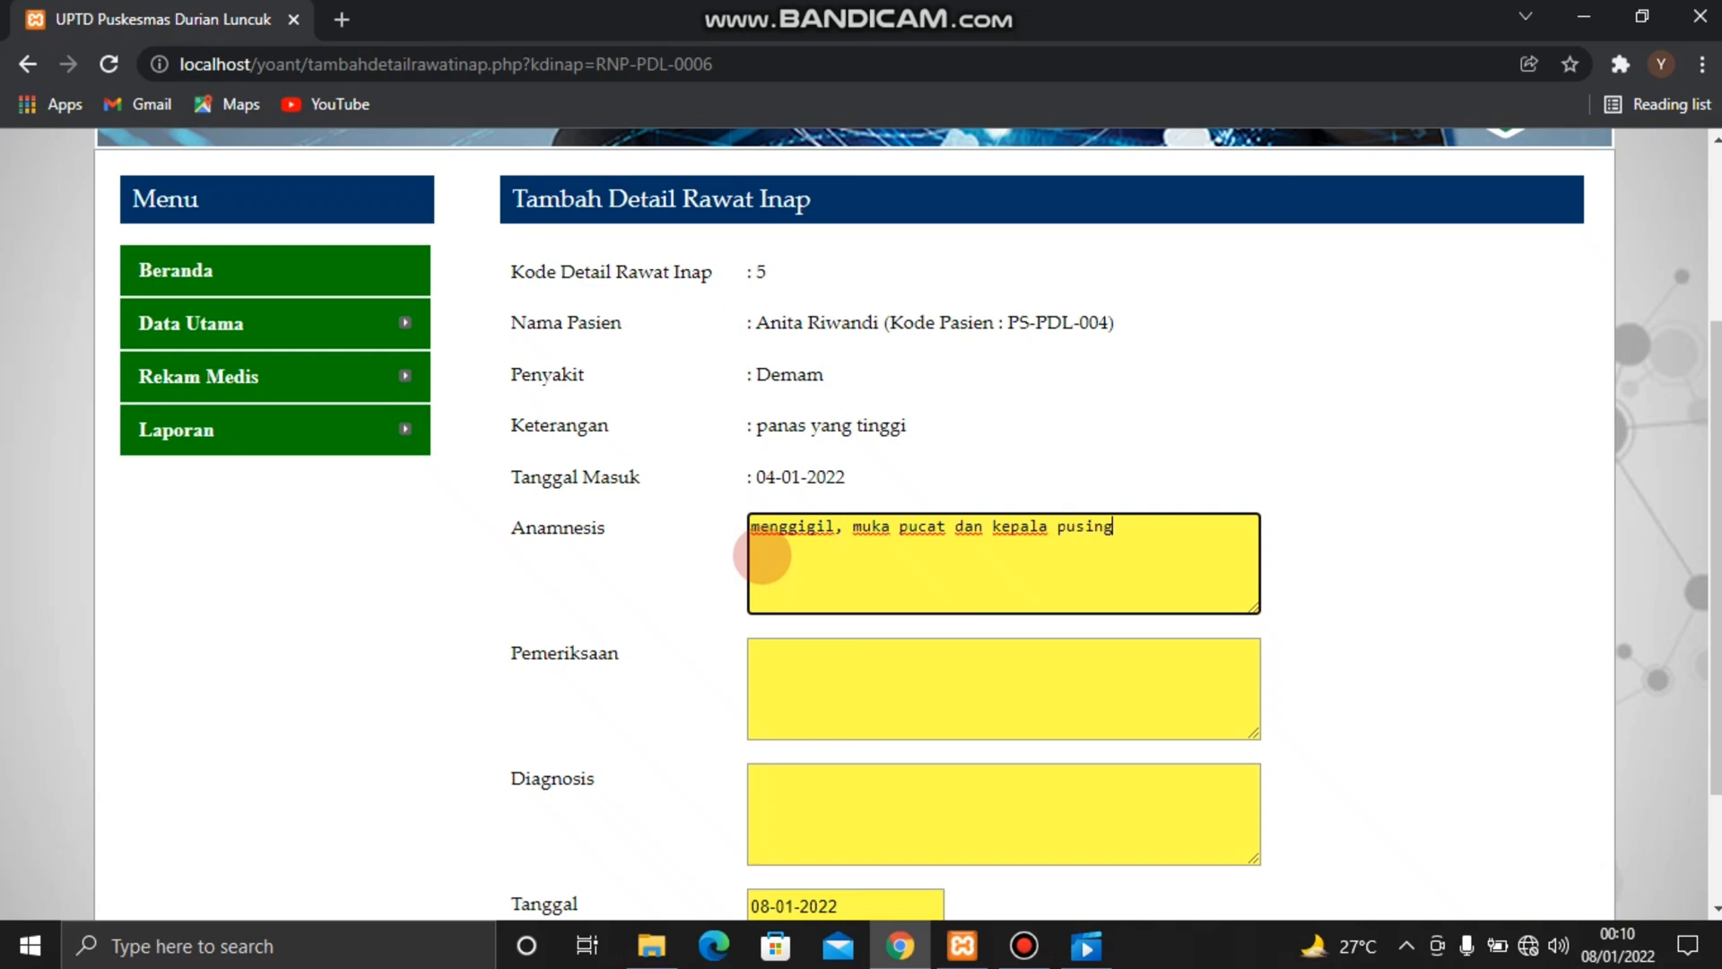
Enter "berkala" for Pemeriksaan and "demam malaria" for Diagnosis, and add the inpatient detail
click(773, 655)
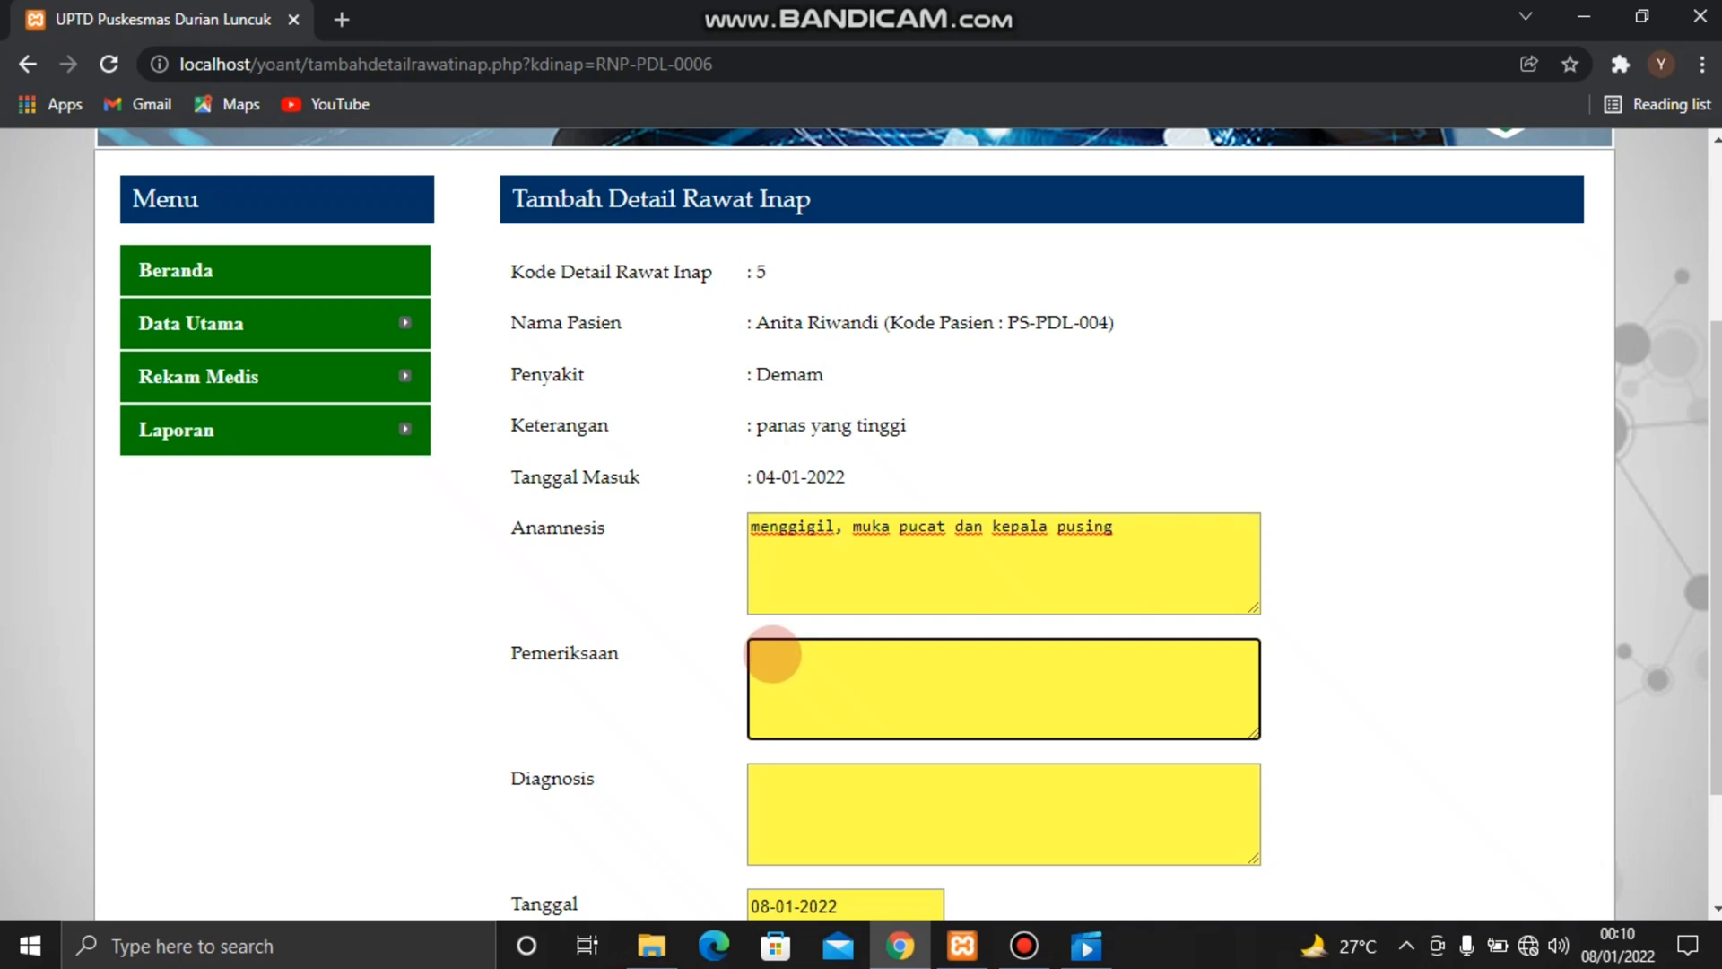
text(berkala)
click(778, 795)
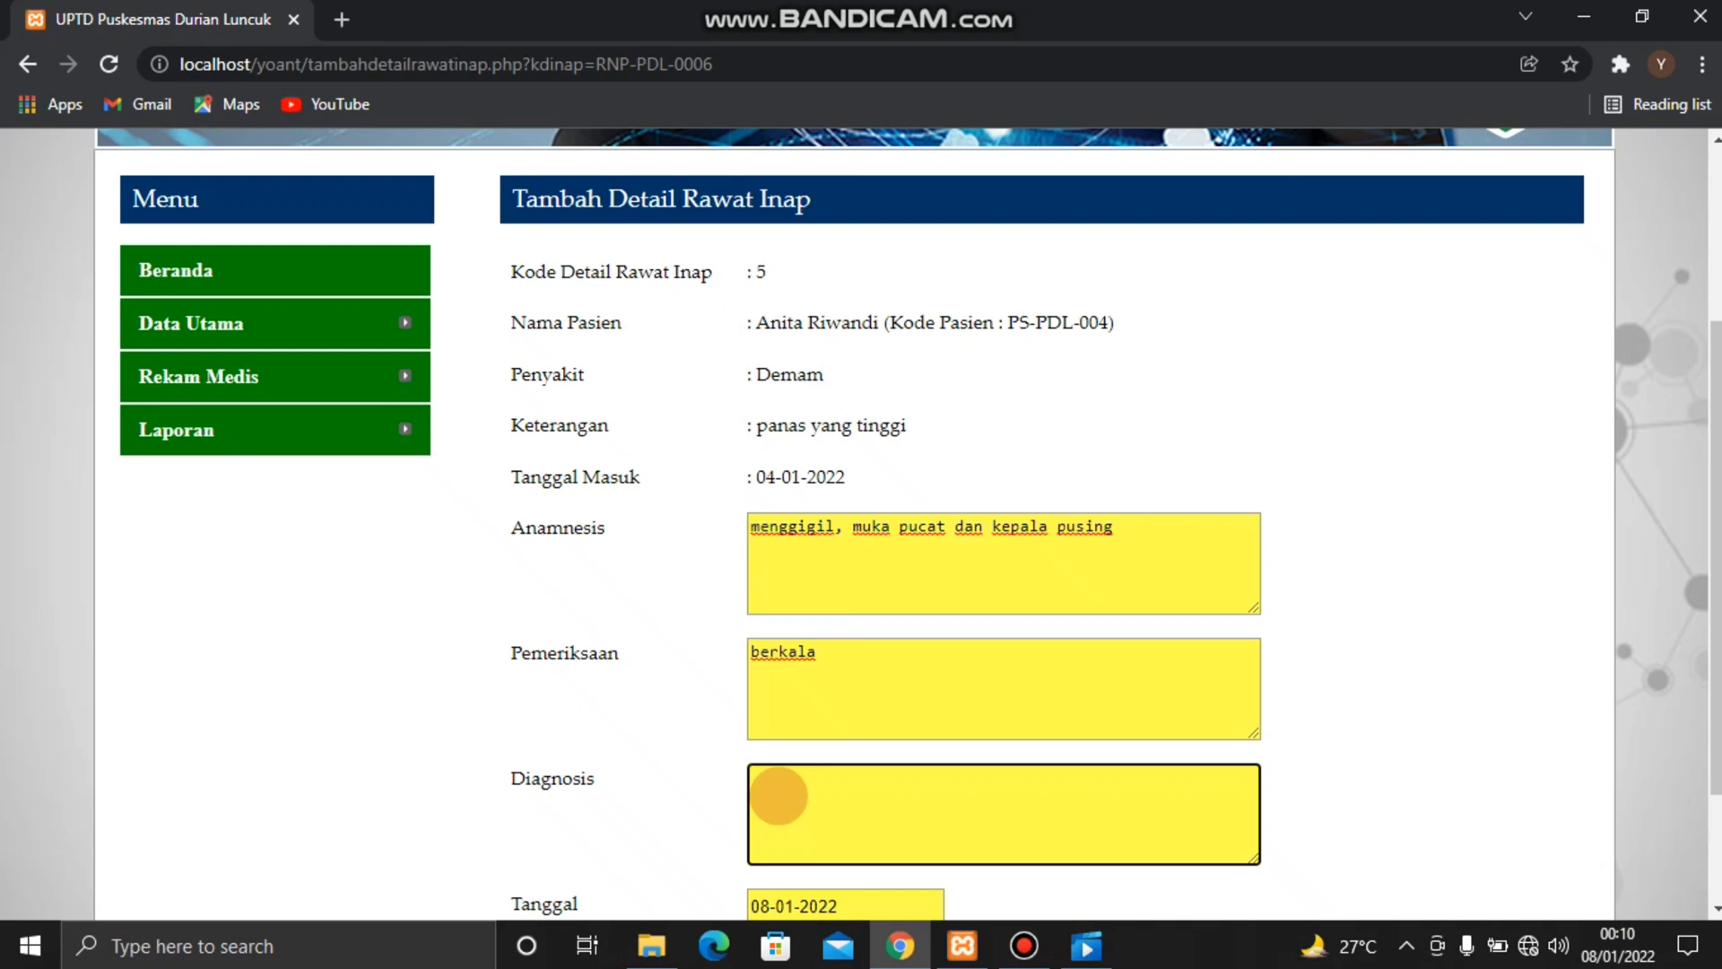
text(demam malaria)
scroll(909, 758, down, 1)
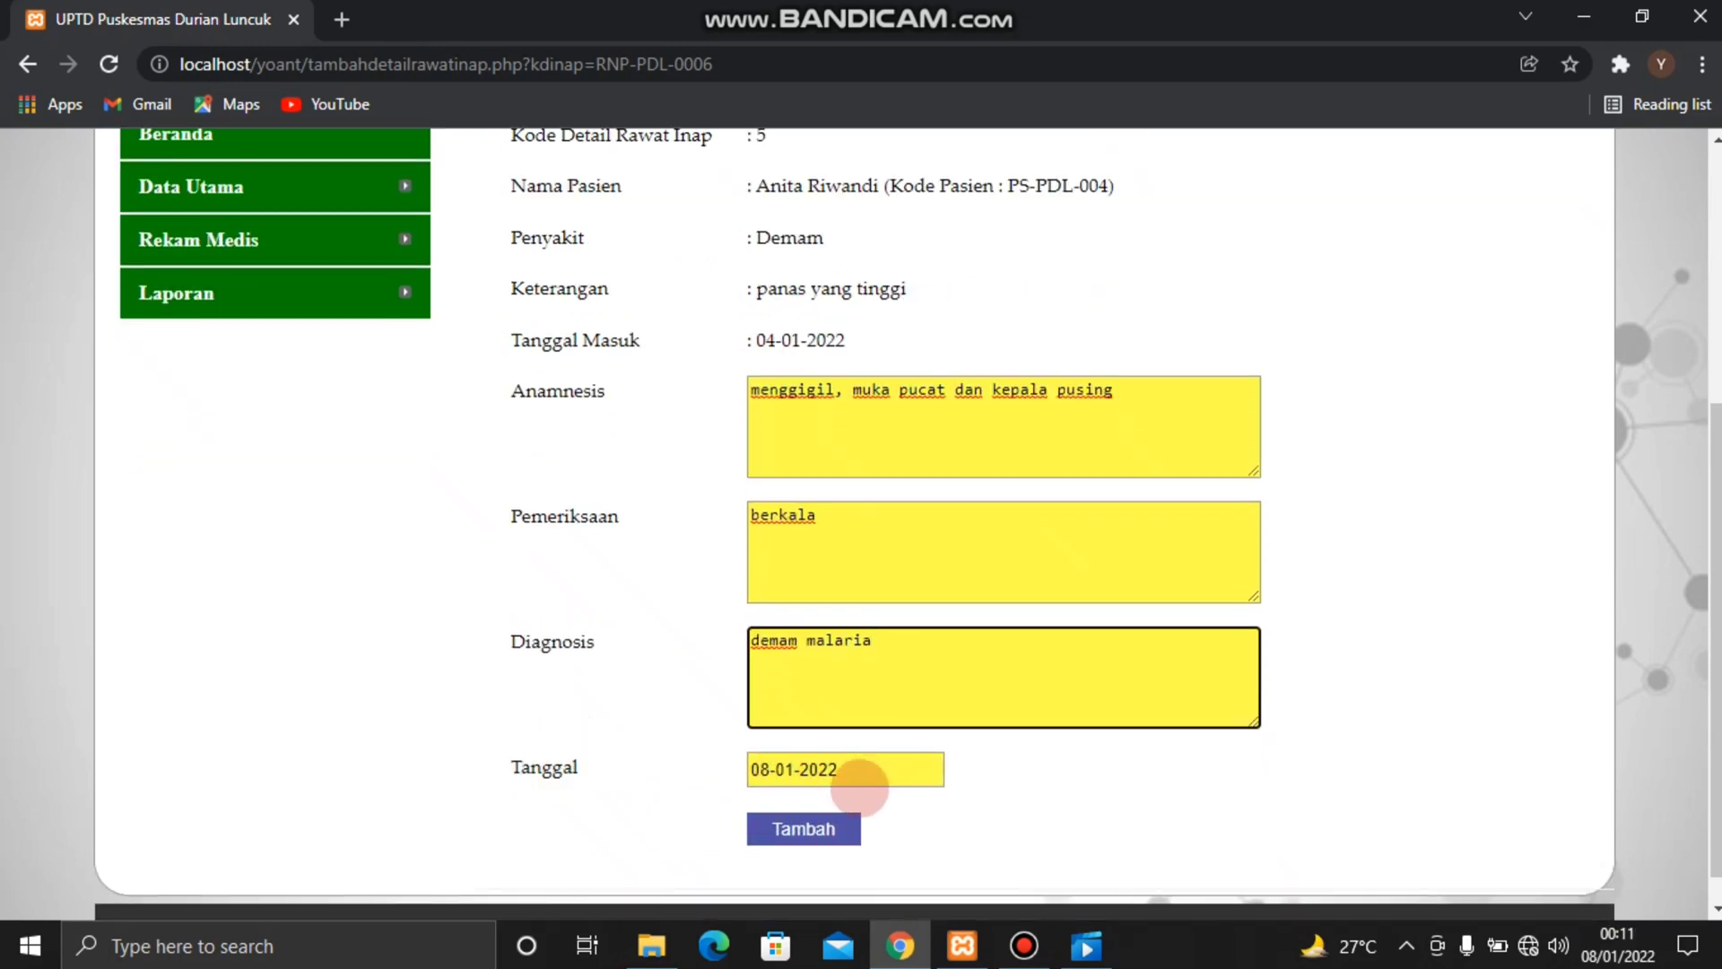
click(812, 829)
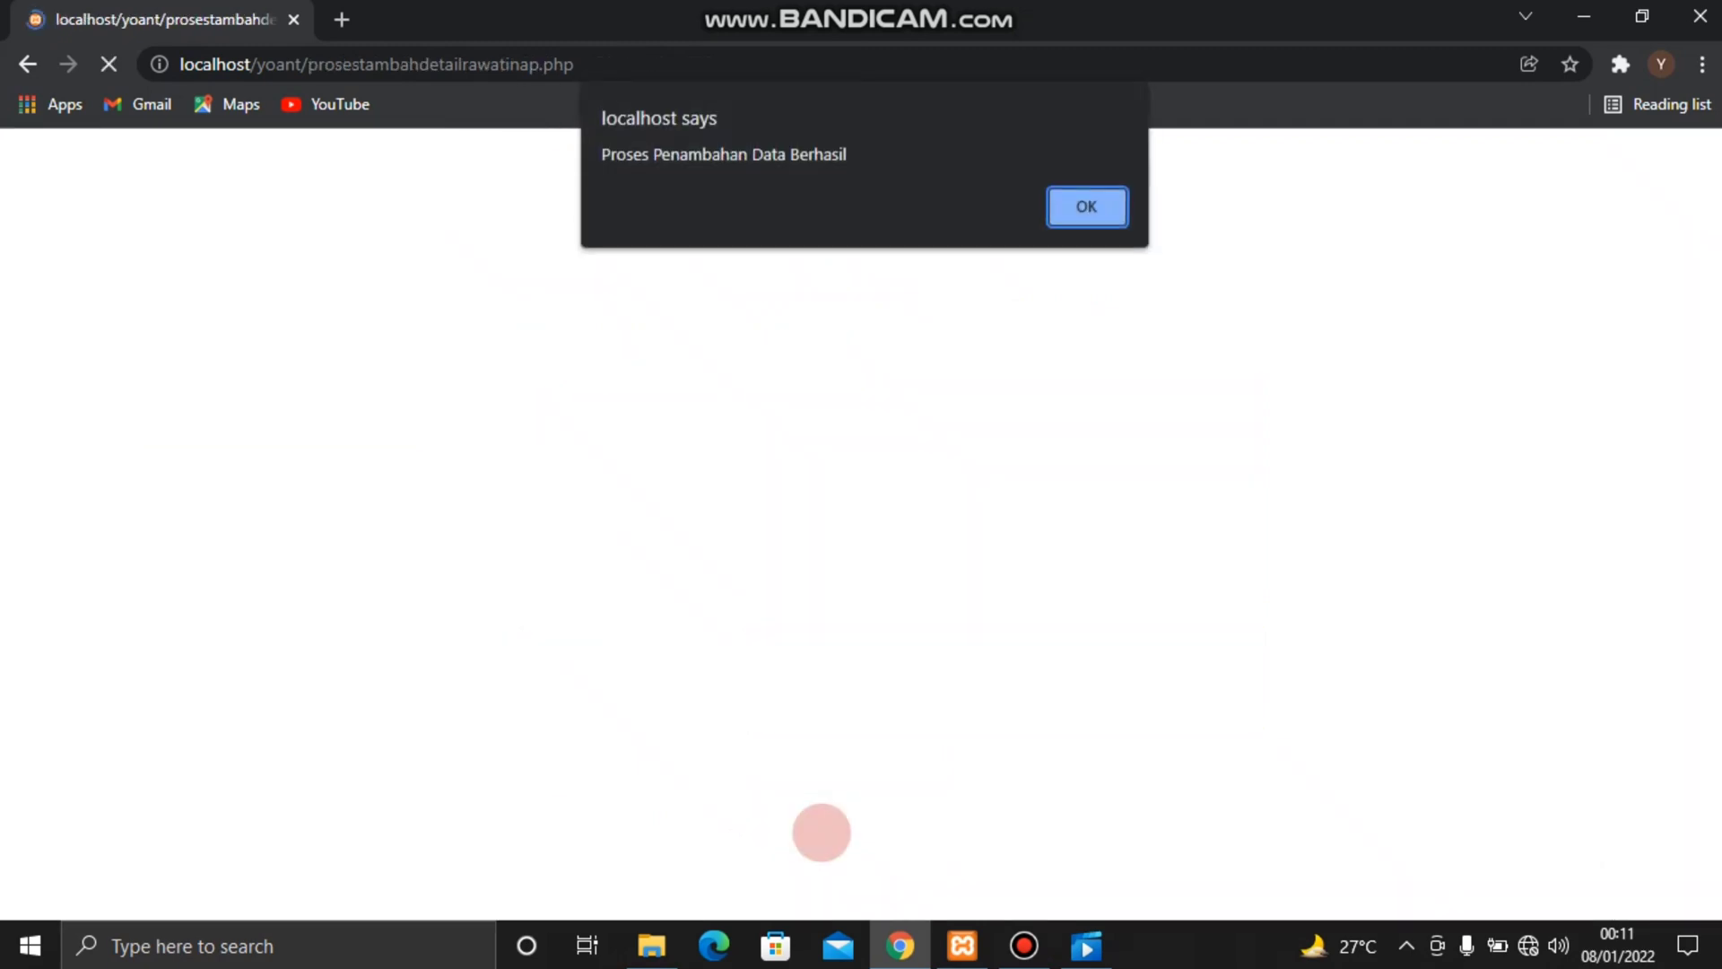
key(Return)
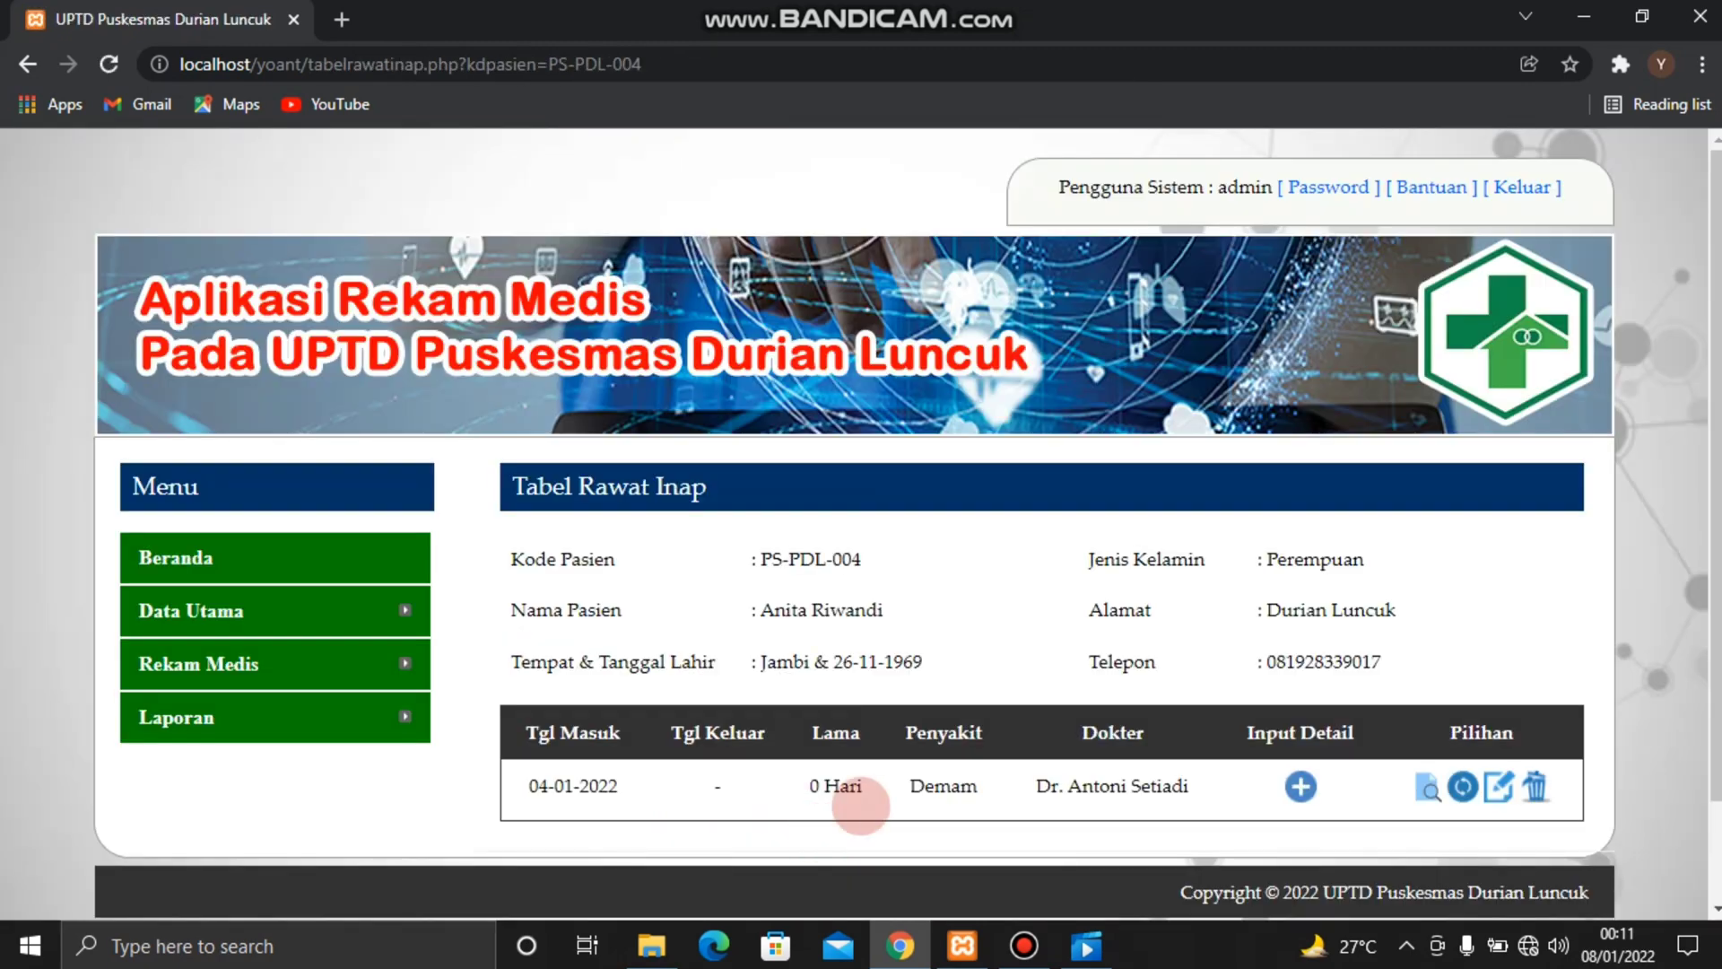
View the care details of the 04-01-2022 inpatient record
scroll(1135, 735, down, 1)
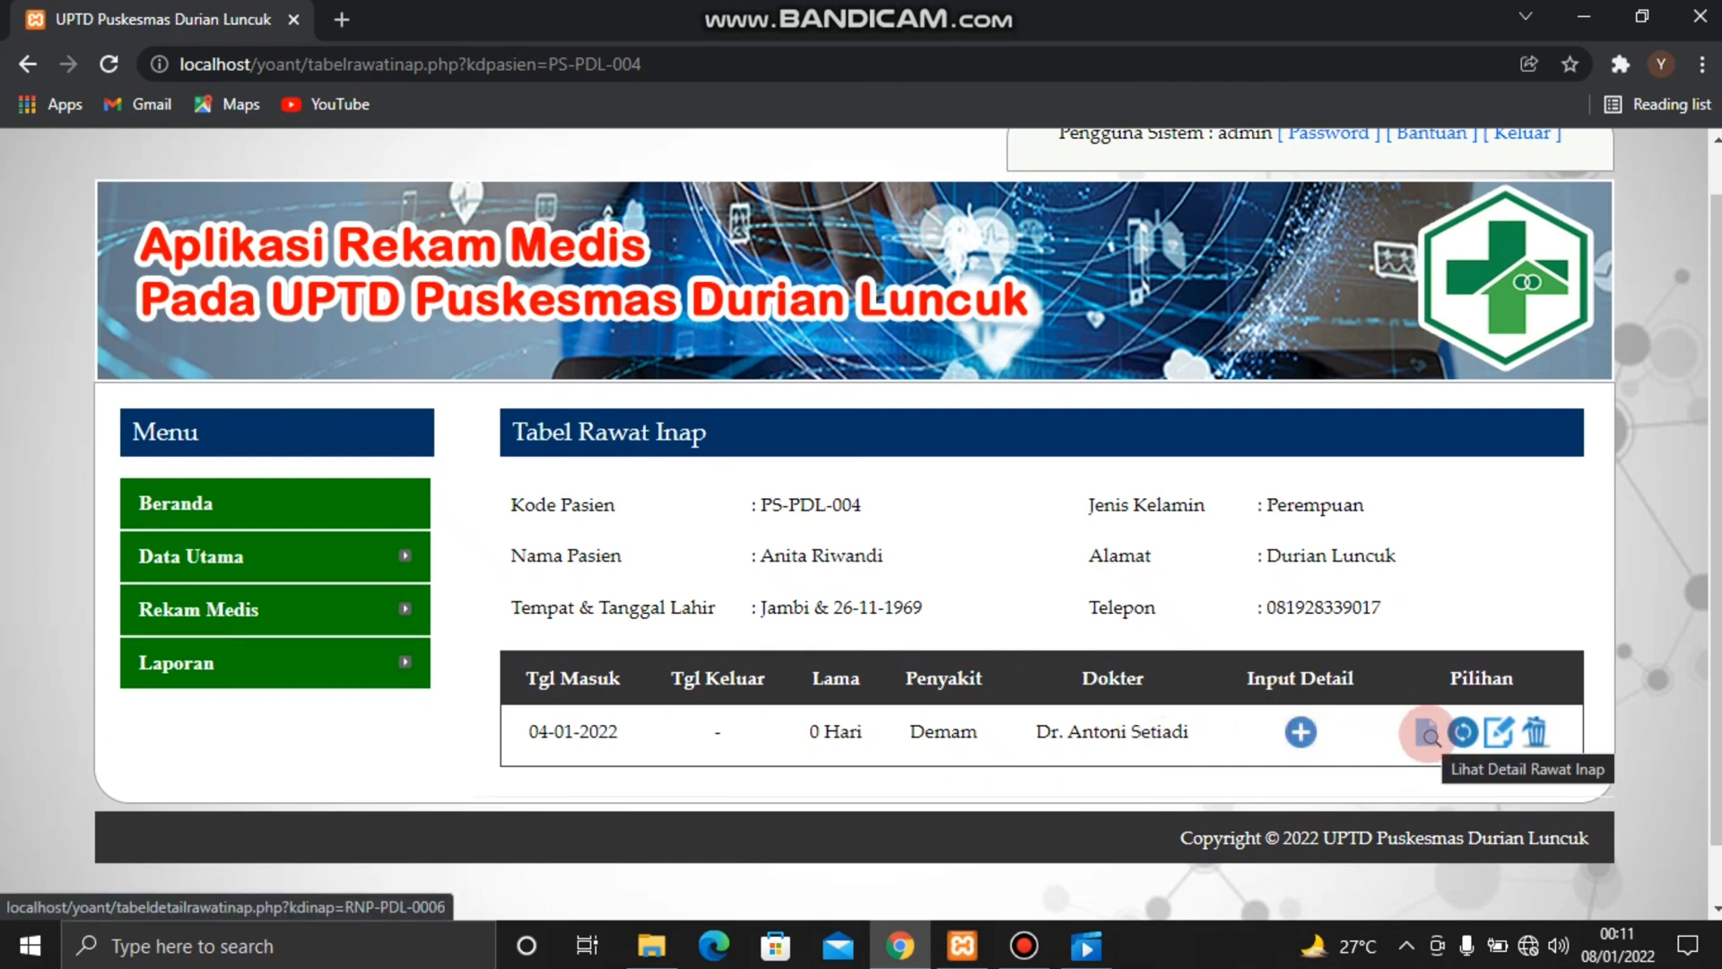
click(1427, 734)
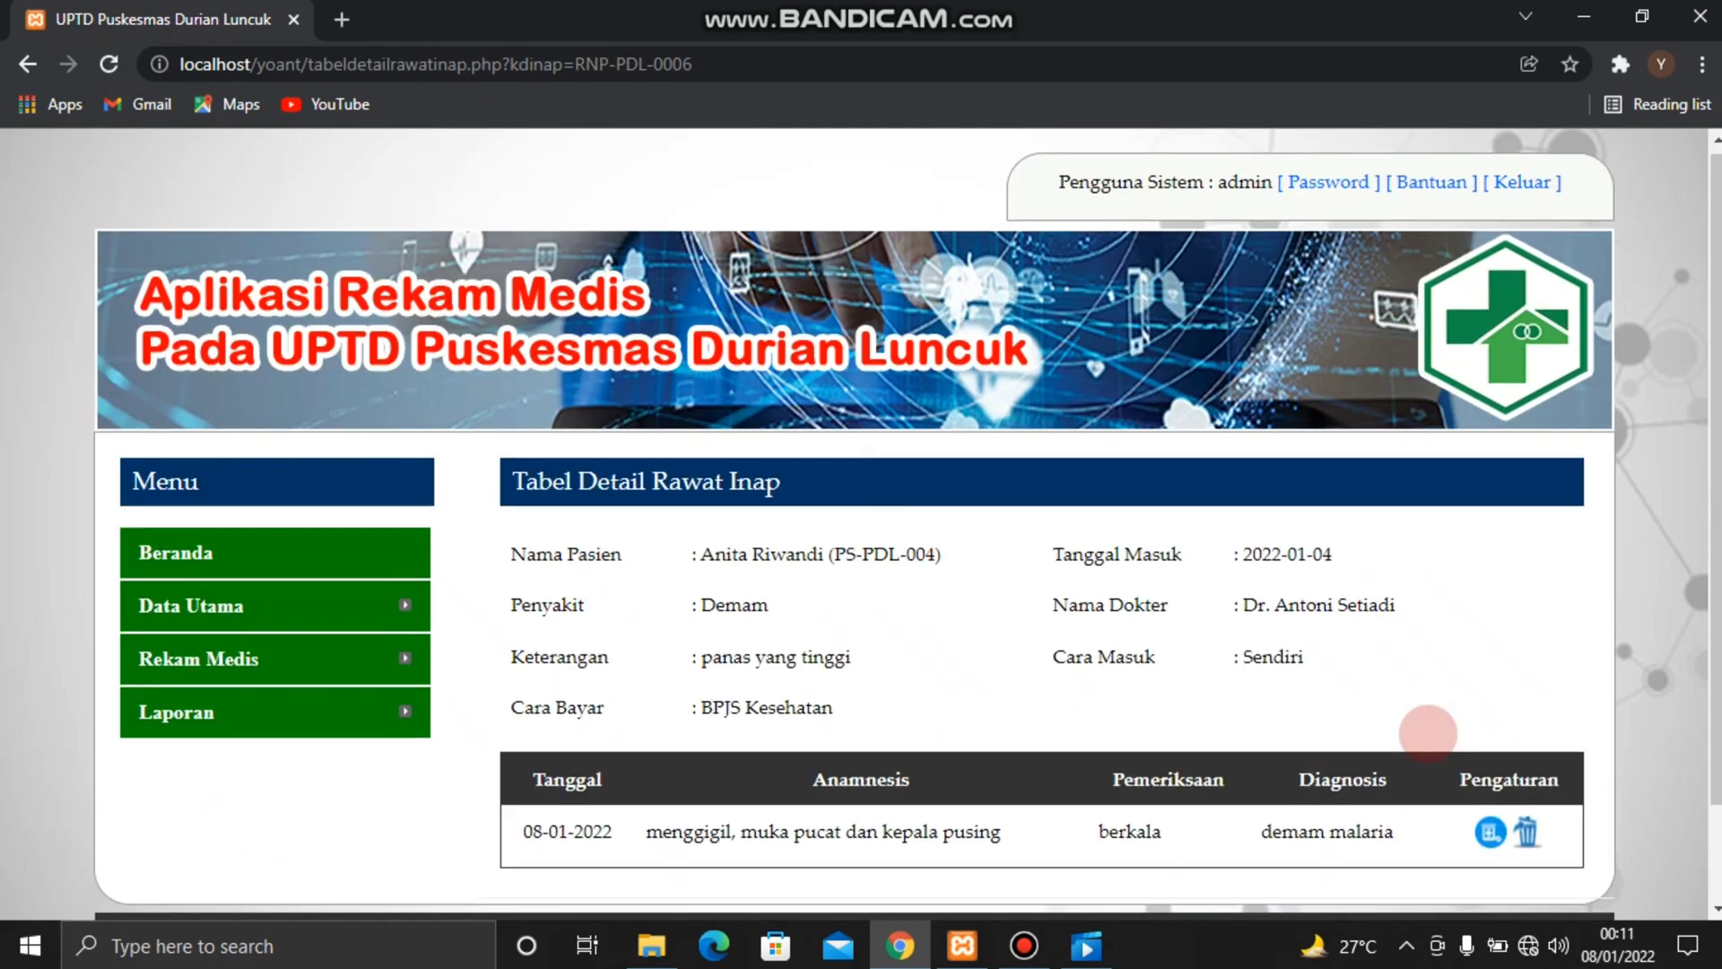
Open the patient medical records list and view the inpatient care details of the second patient listed
scroll(1427, 733, down, 1)
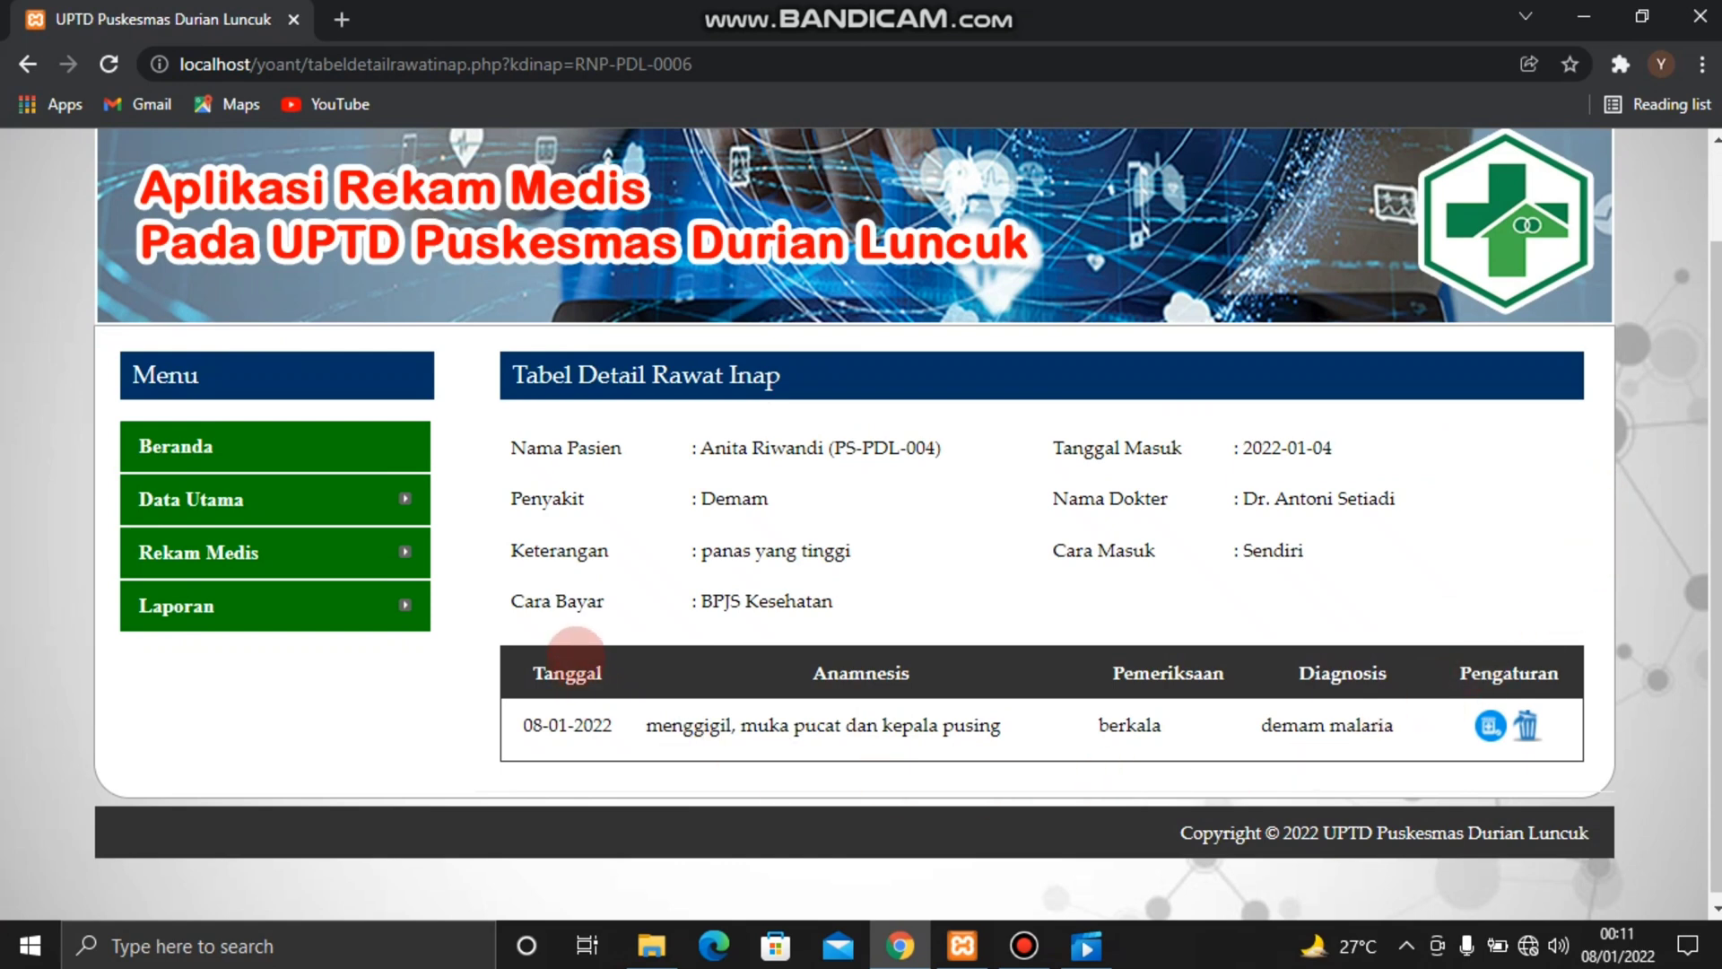
mouse_move(359, 552)
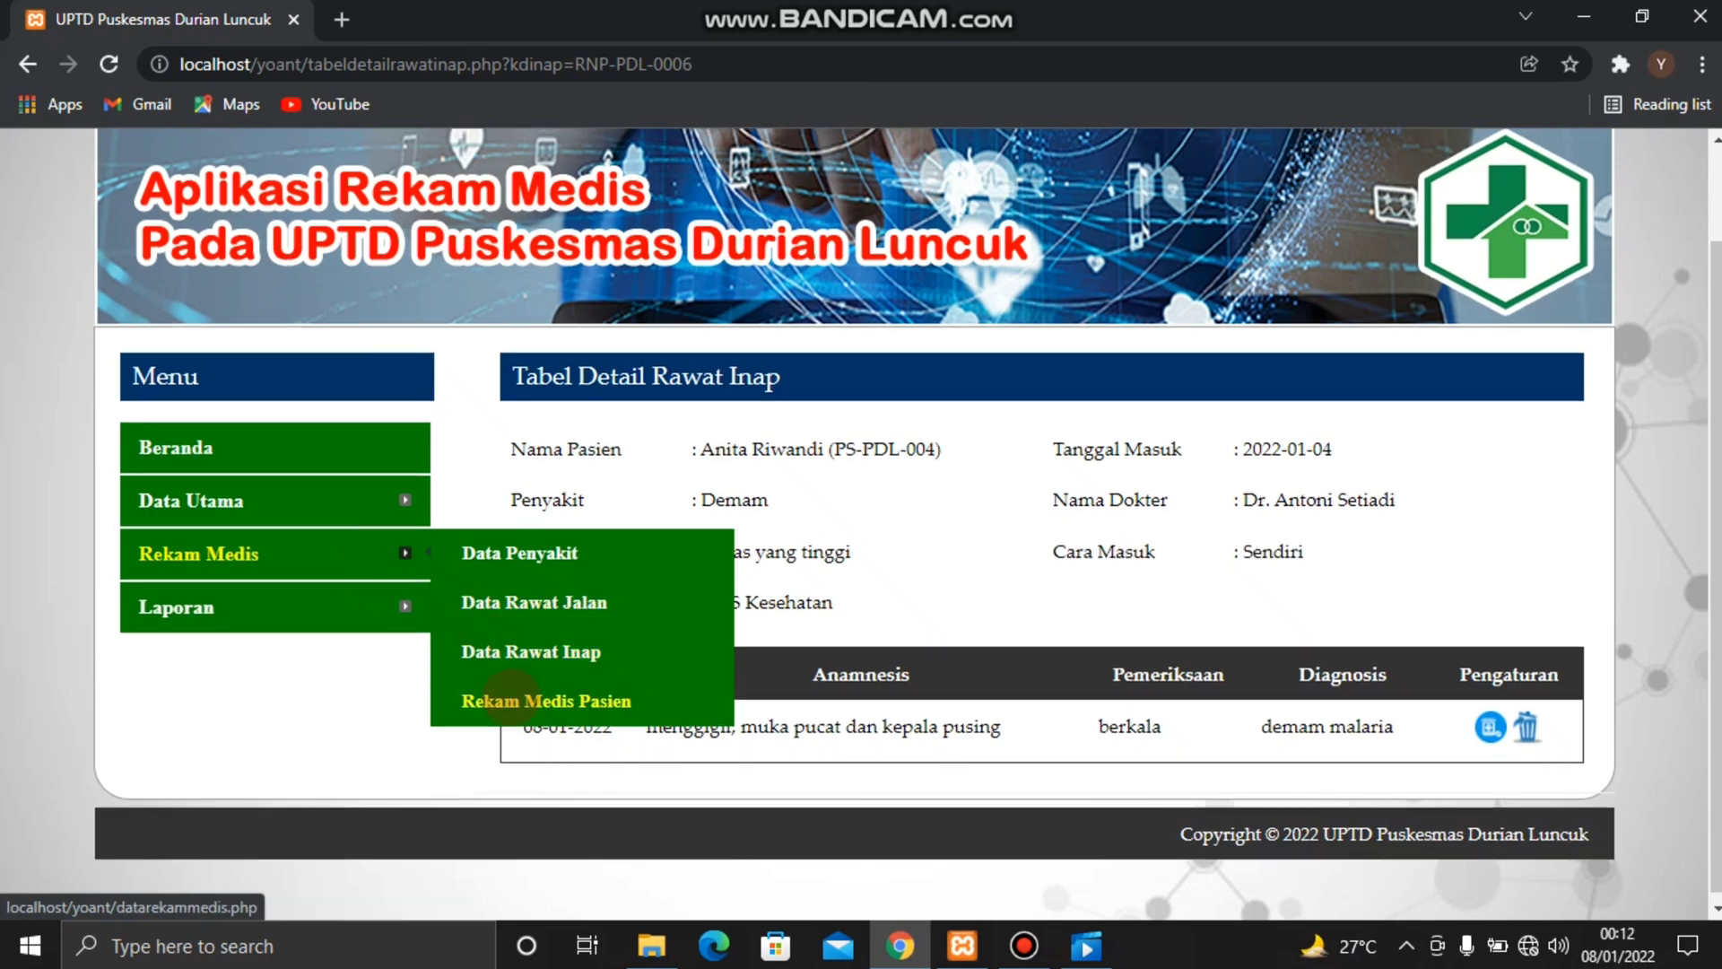
click(514, 699)
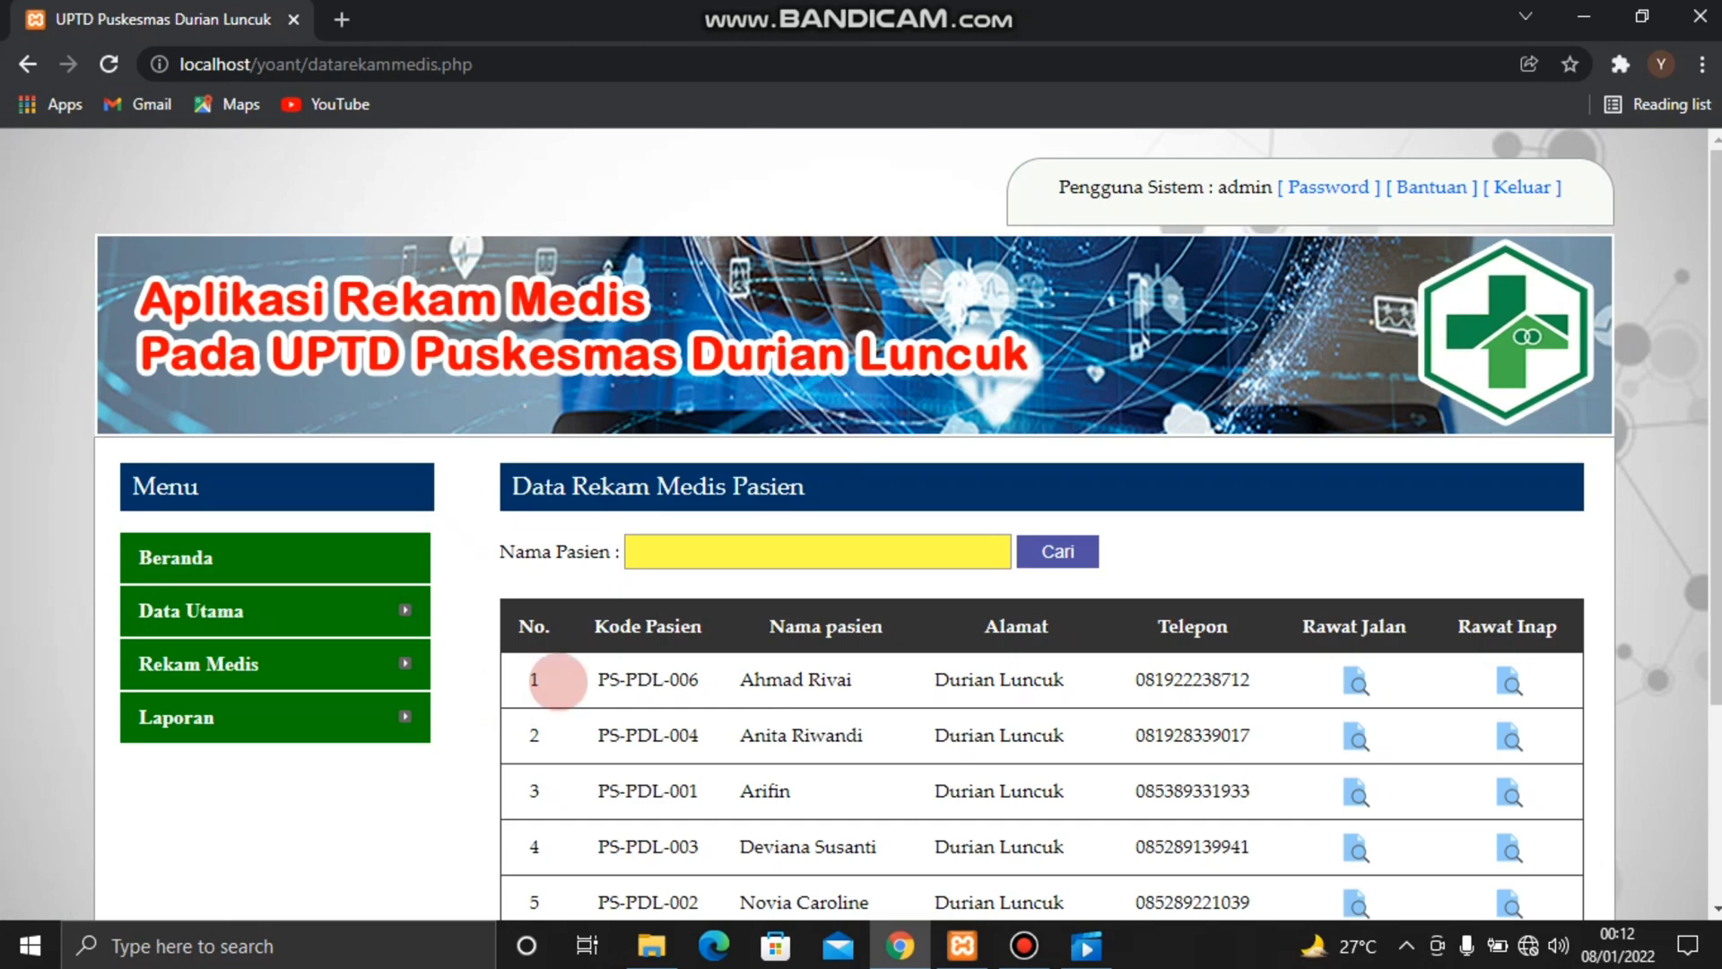
scroll(818, 736, down, 3)
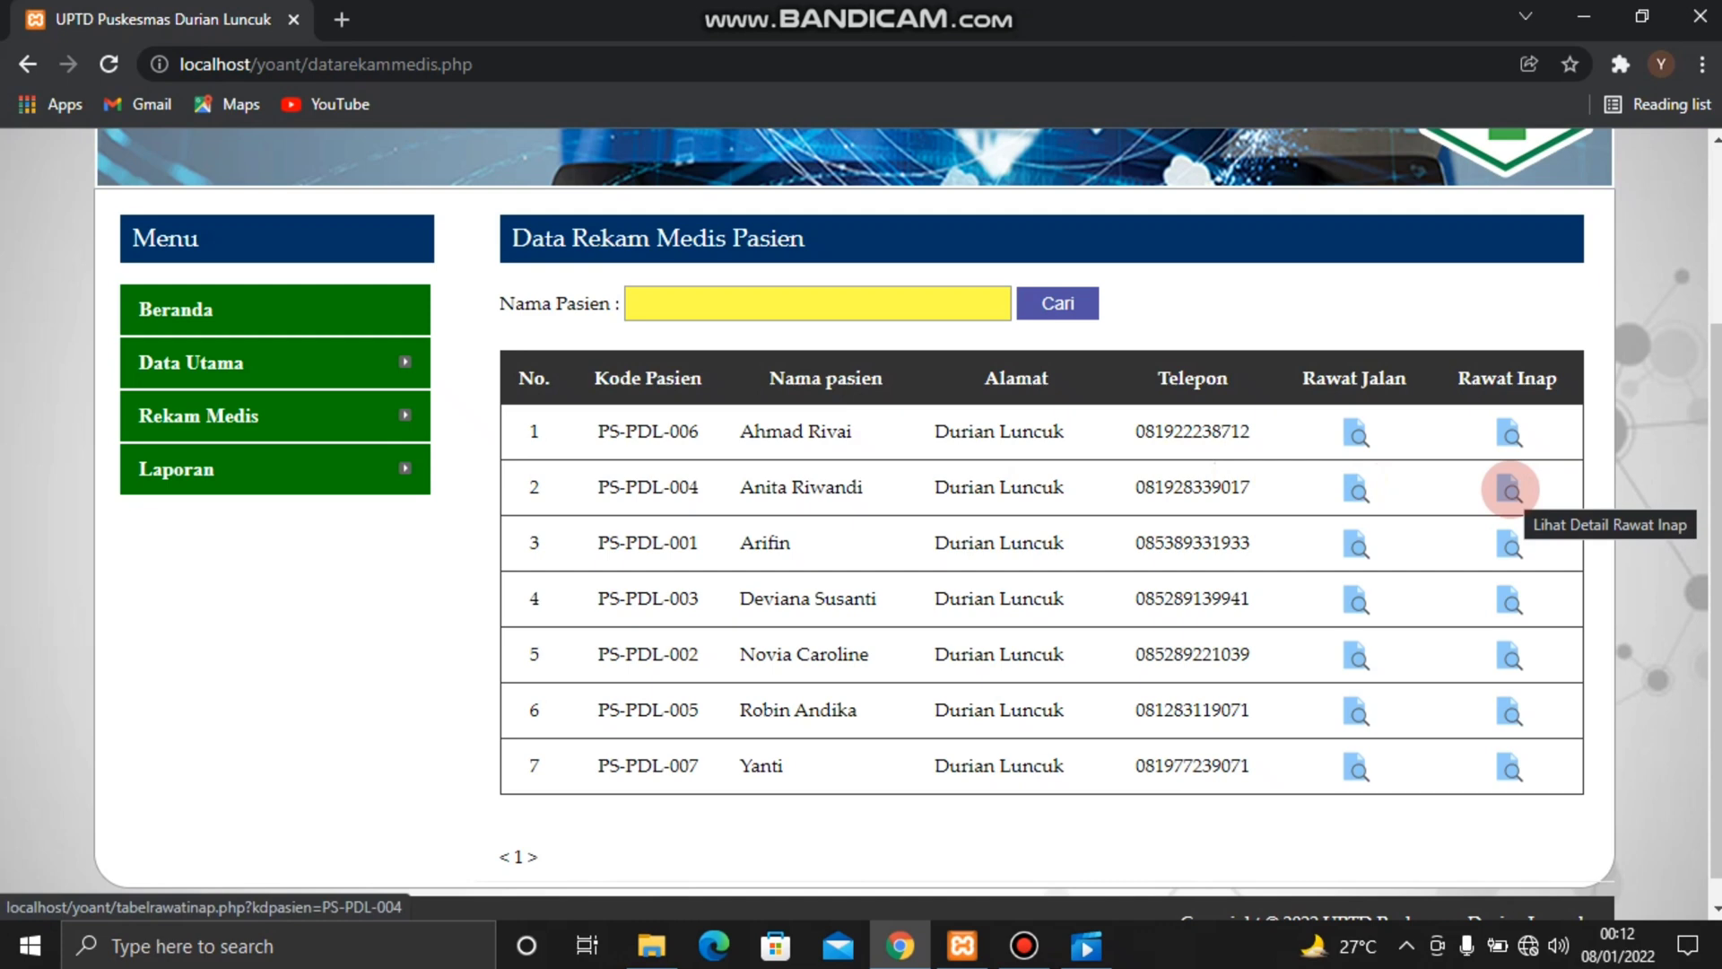
click(1511, 489)
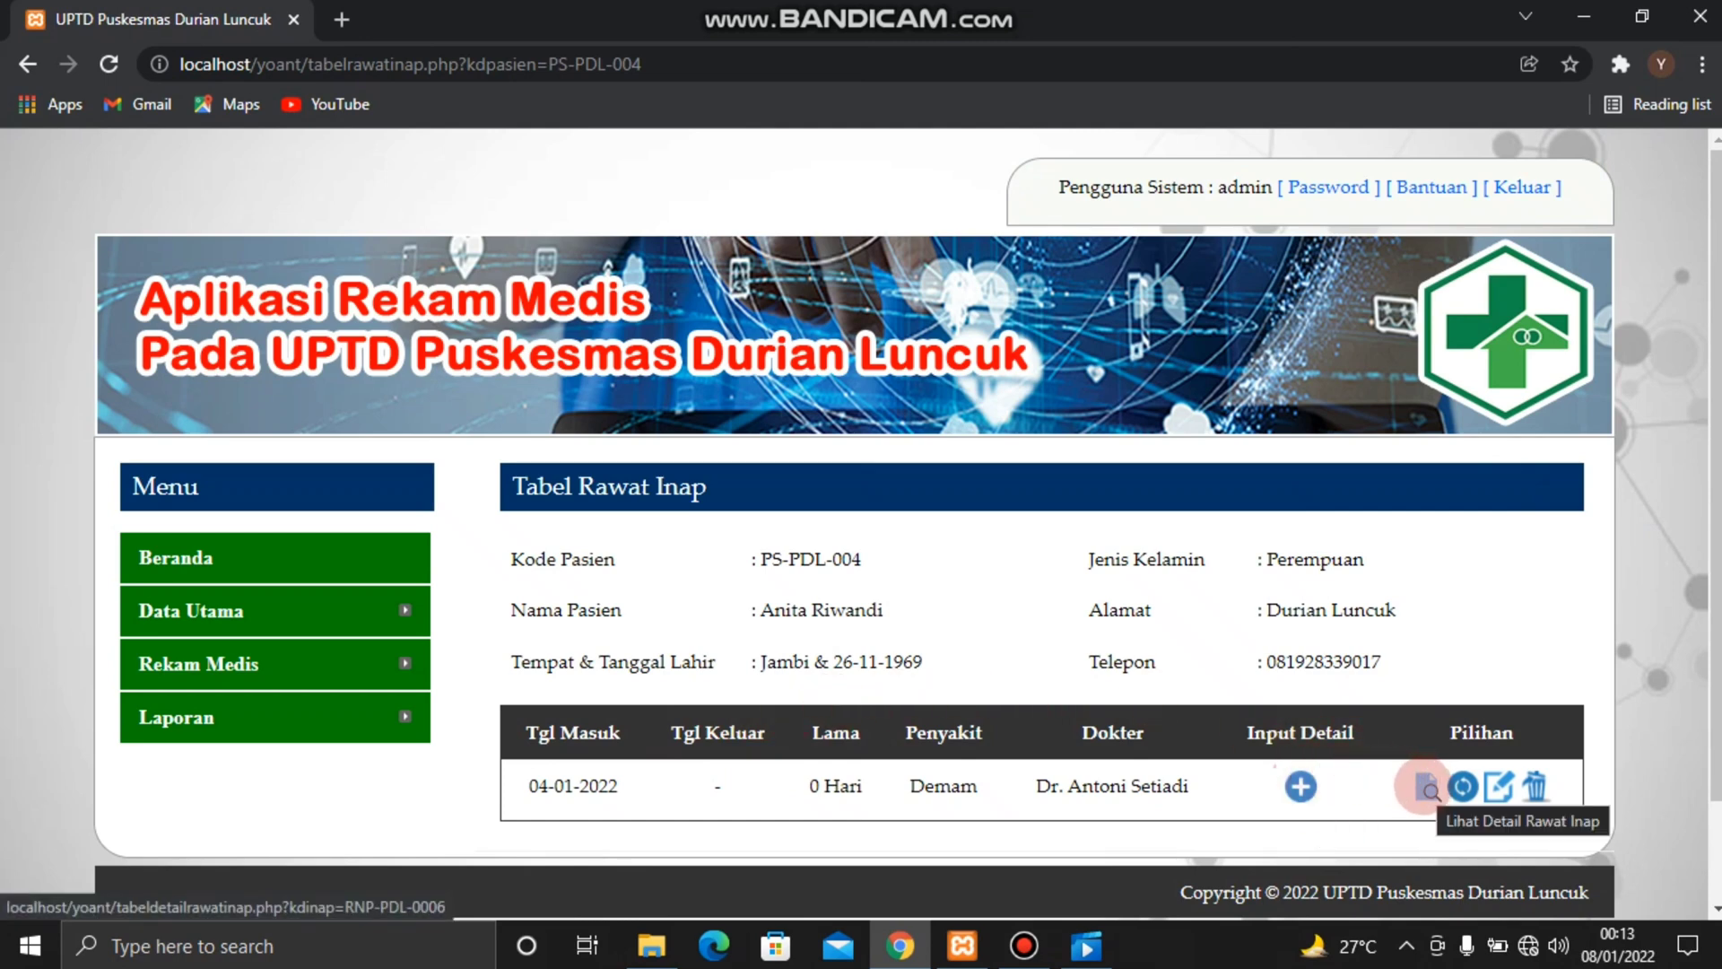
click(1426, 787)
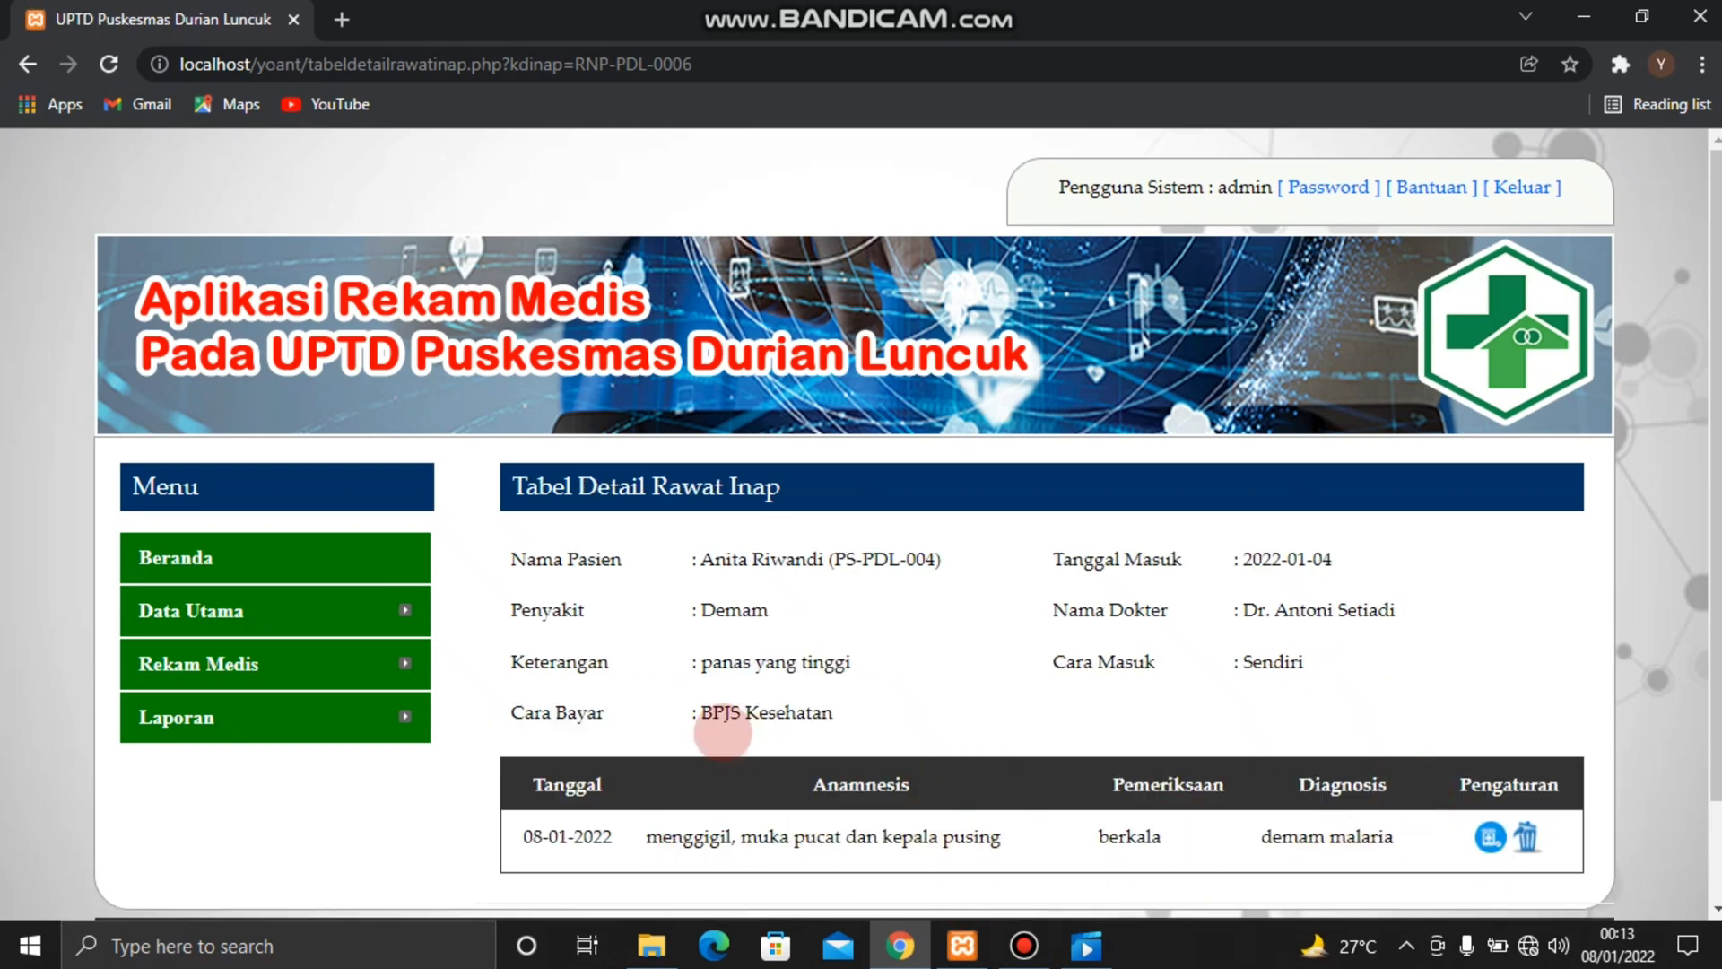
Return to the patient medical records list and view the outpatient records of the last patient listed, ending back at the list
click(28, 63)
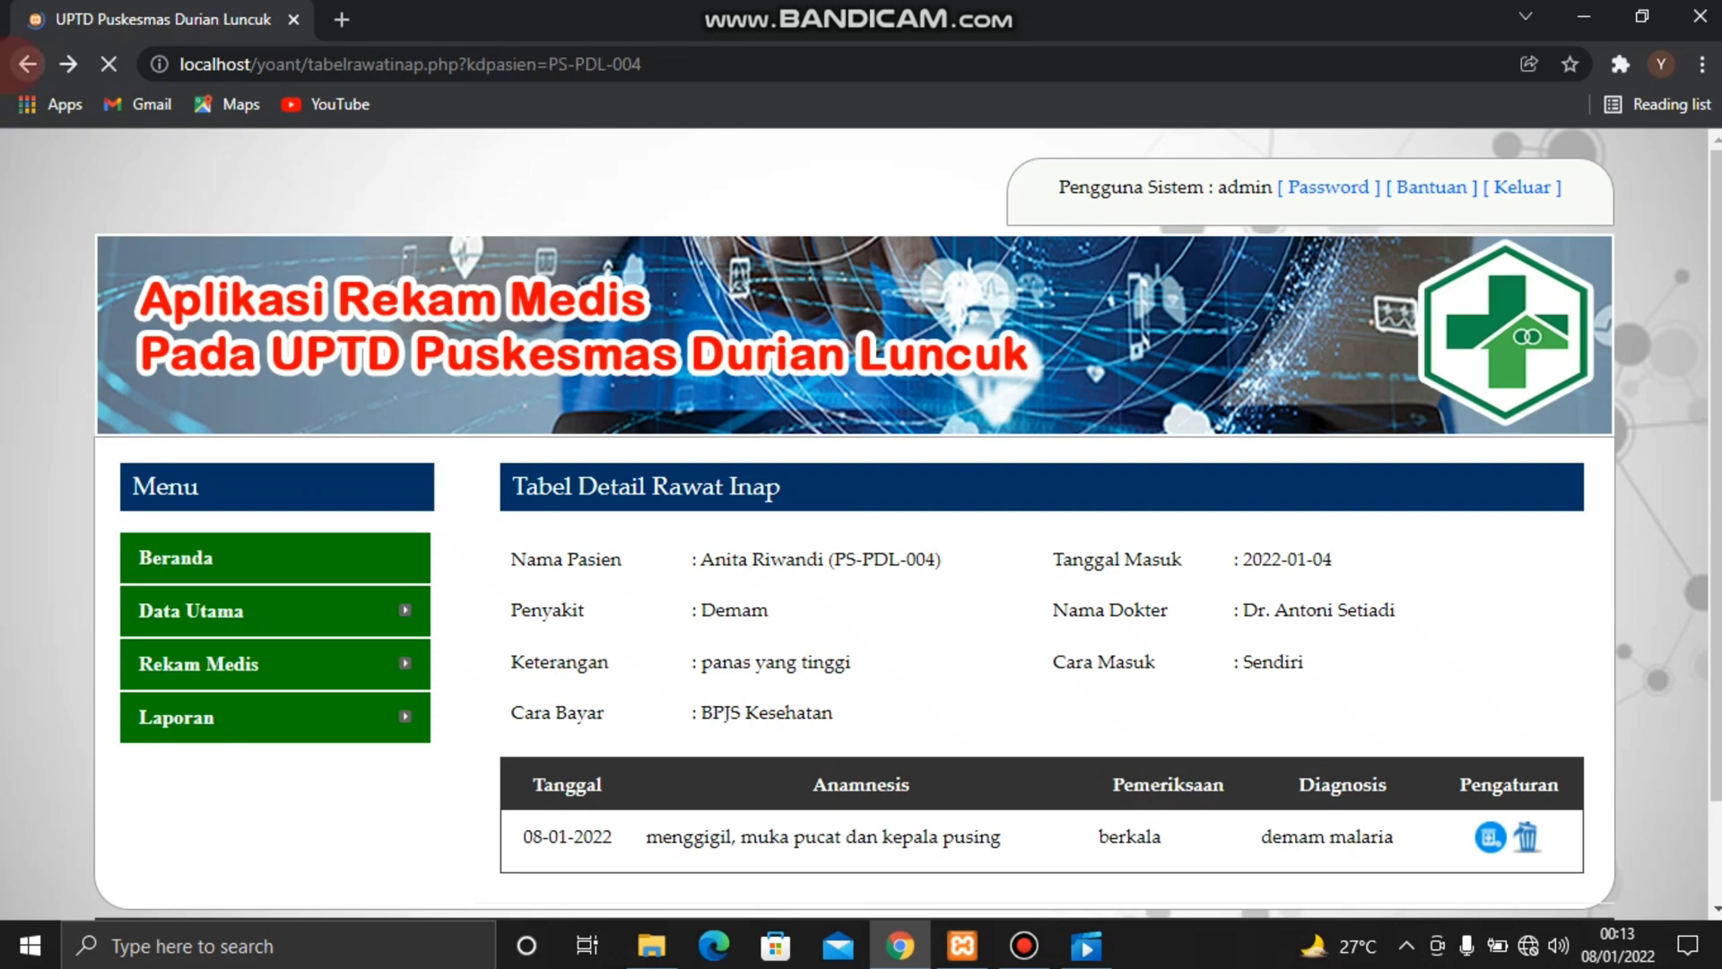
click(28, 64)
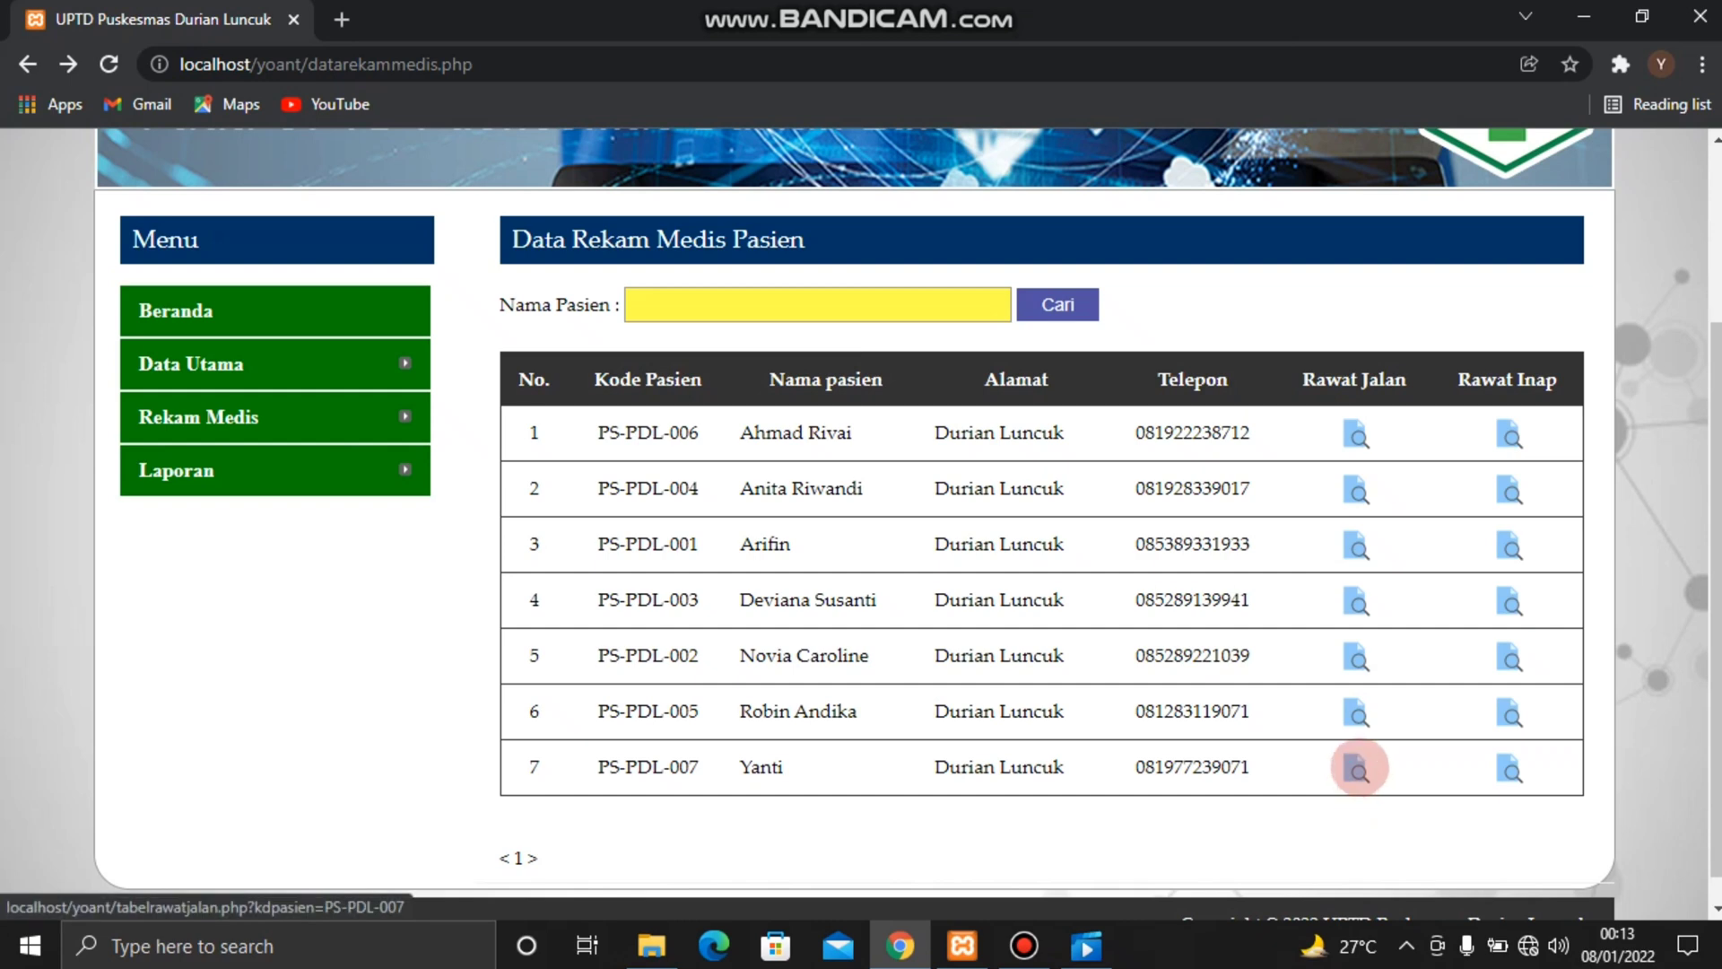
click(1357, 767)
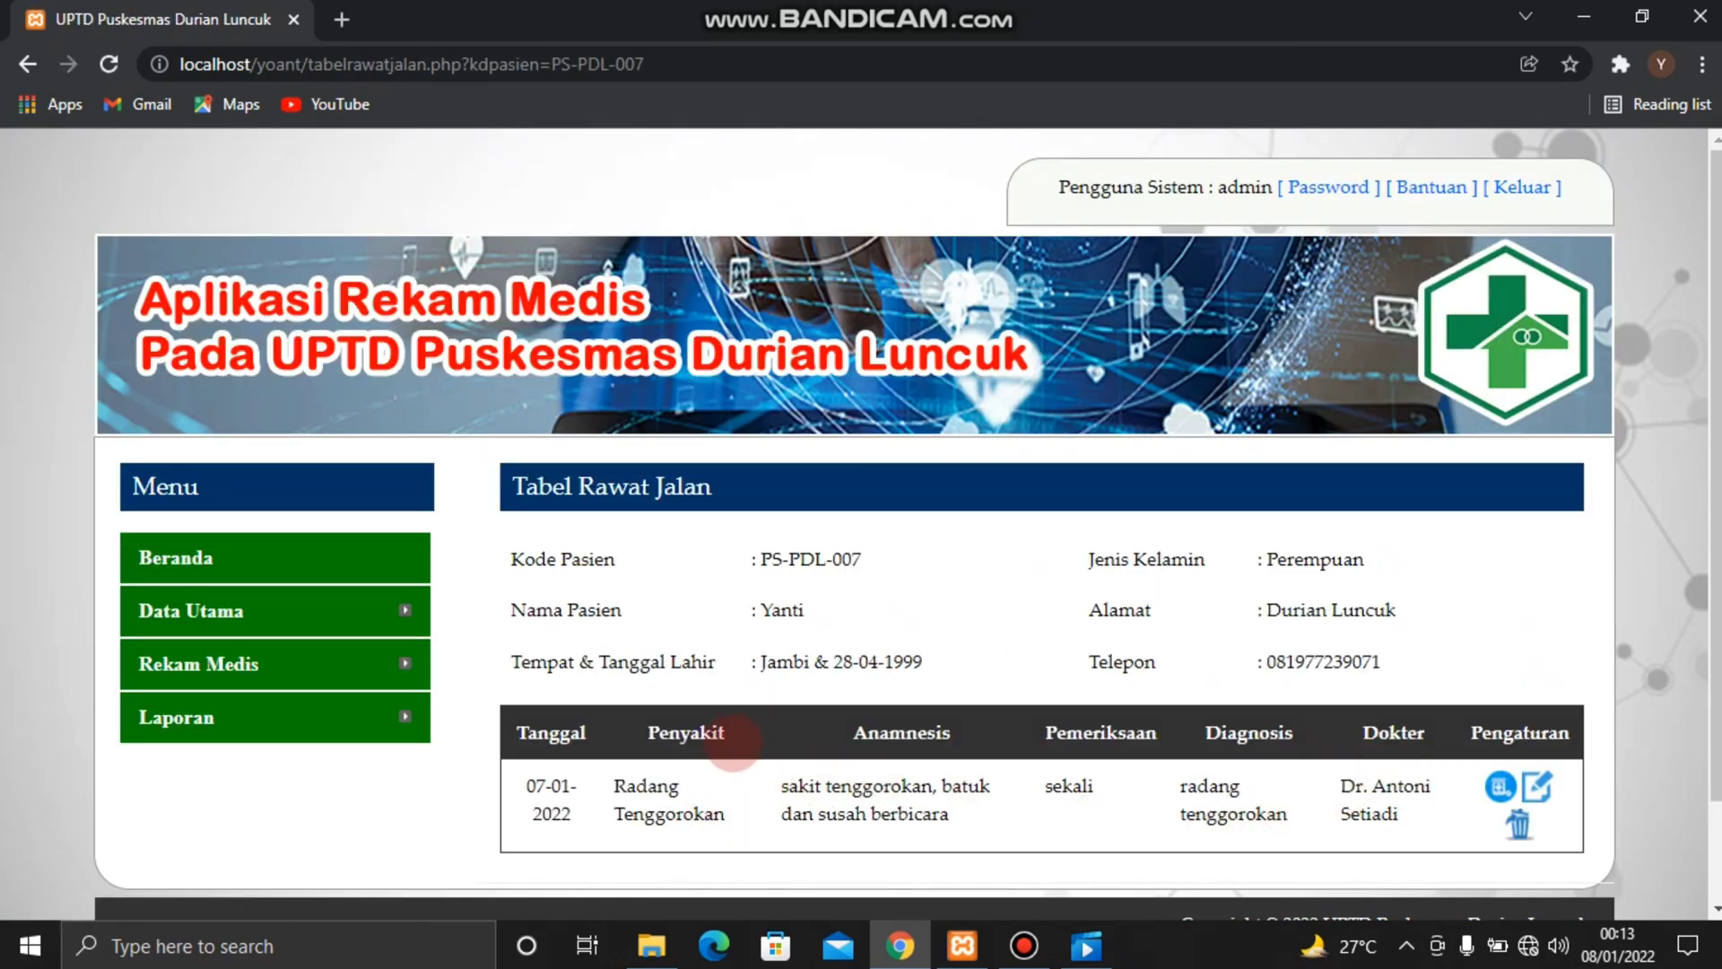
scroll(722, 737, down, 2)
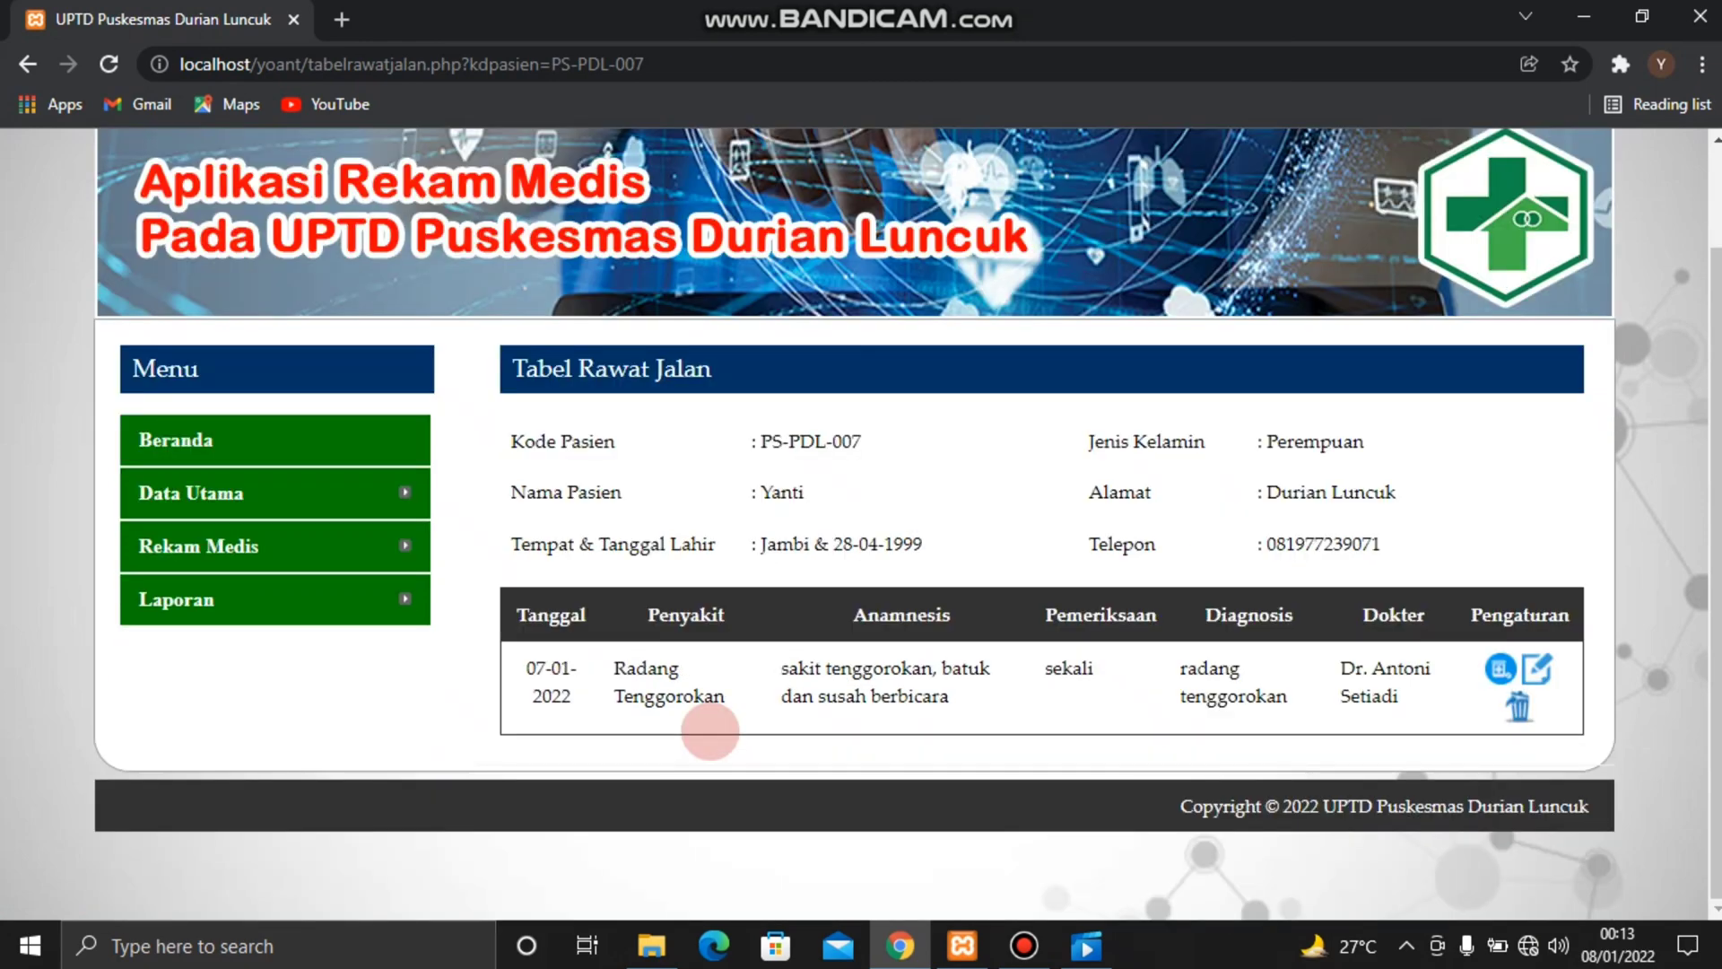
scroll(710, 731, up, 2)
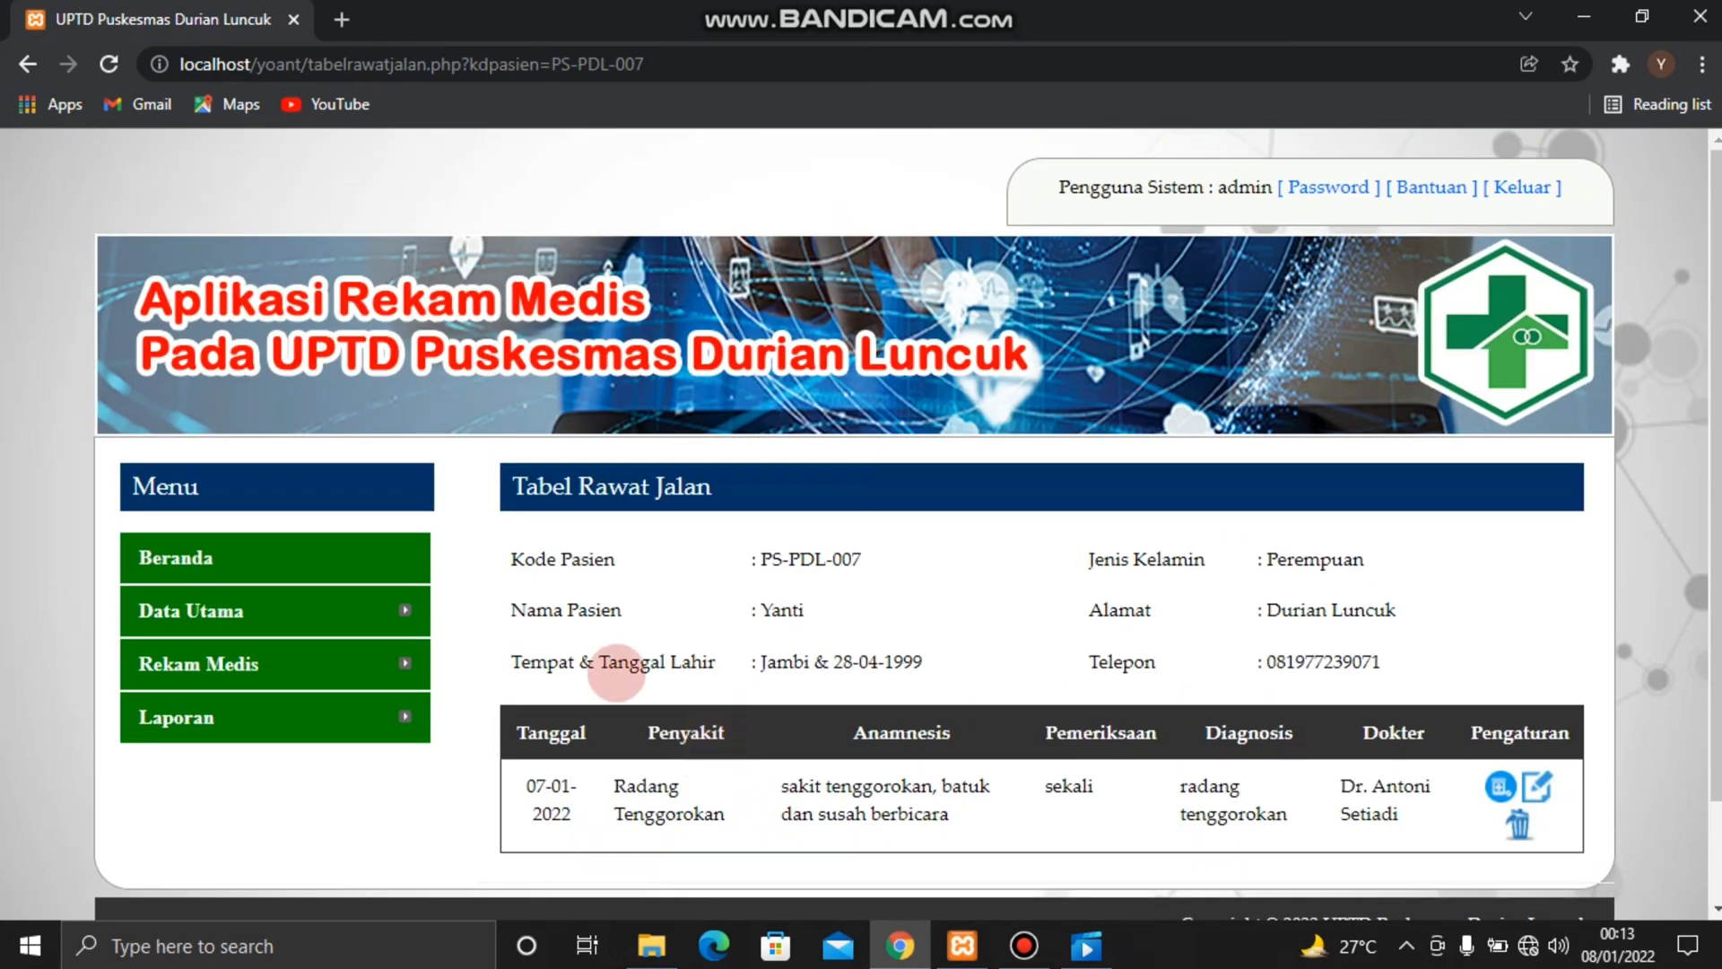
click(28, 64)
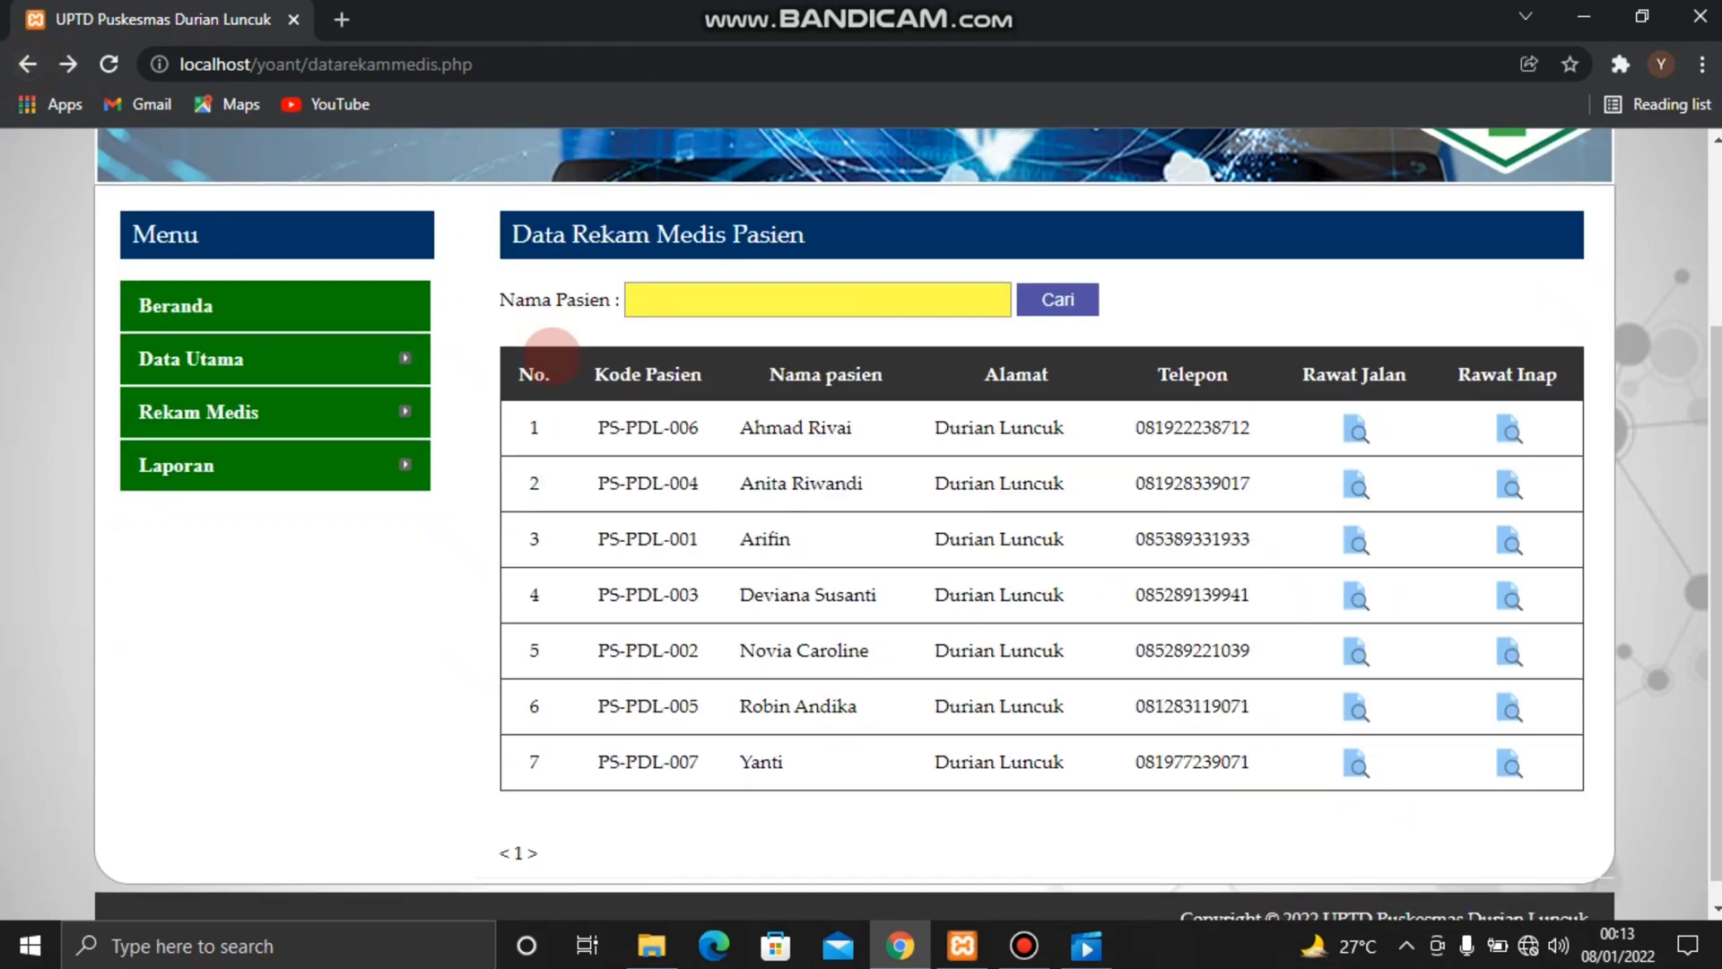
scroll(550, 361, down, 1)
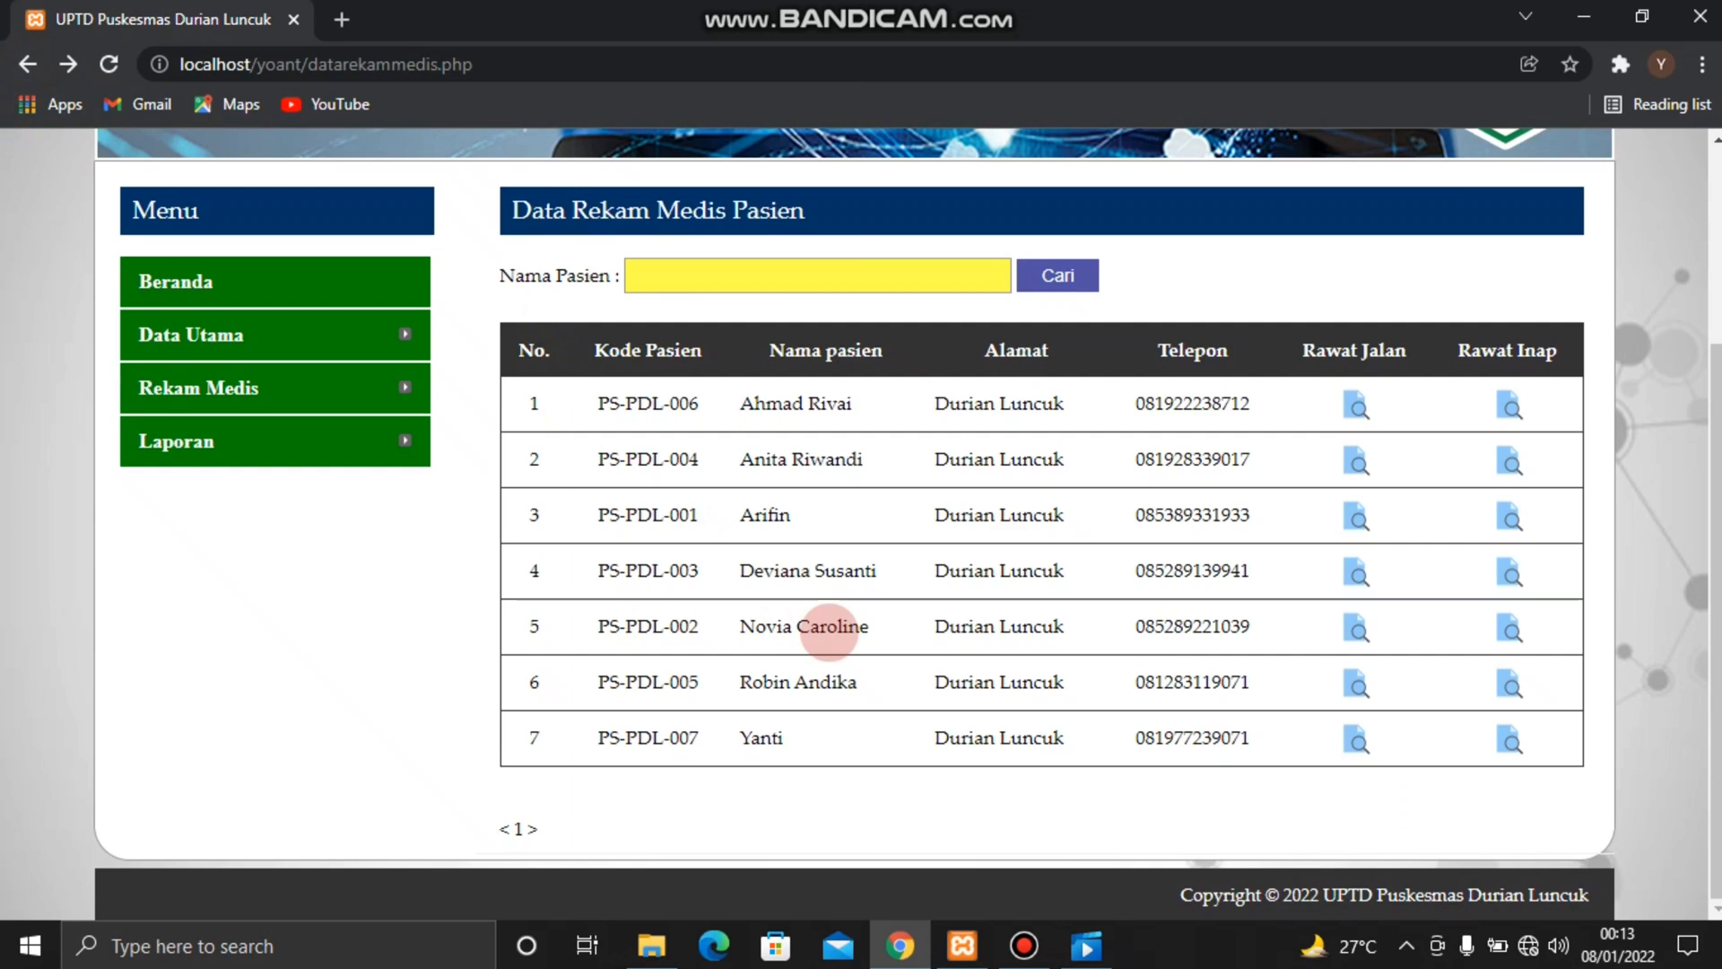
Generate the Laporan Rekam Medis for the last patient in the patient list, review it, and return to the report form
mouse_move(406, 440)
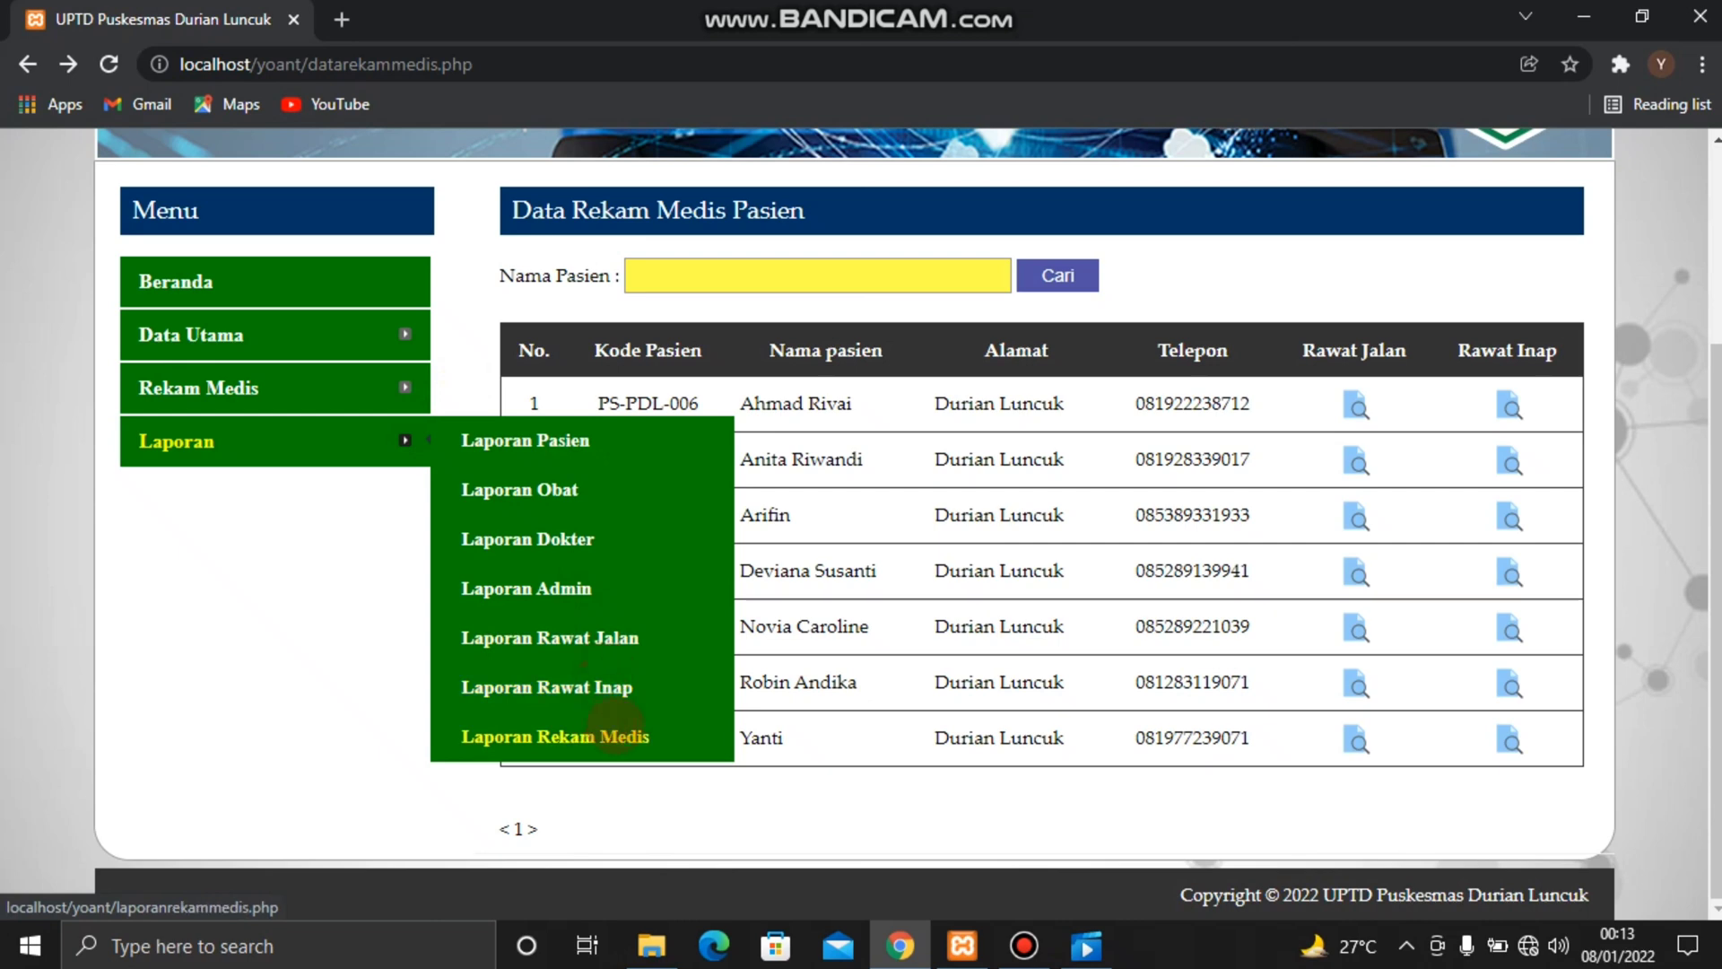
click(617, 728)
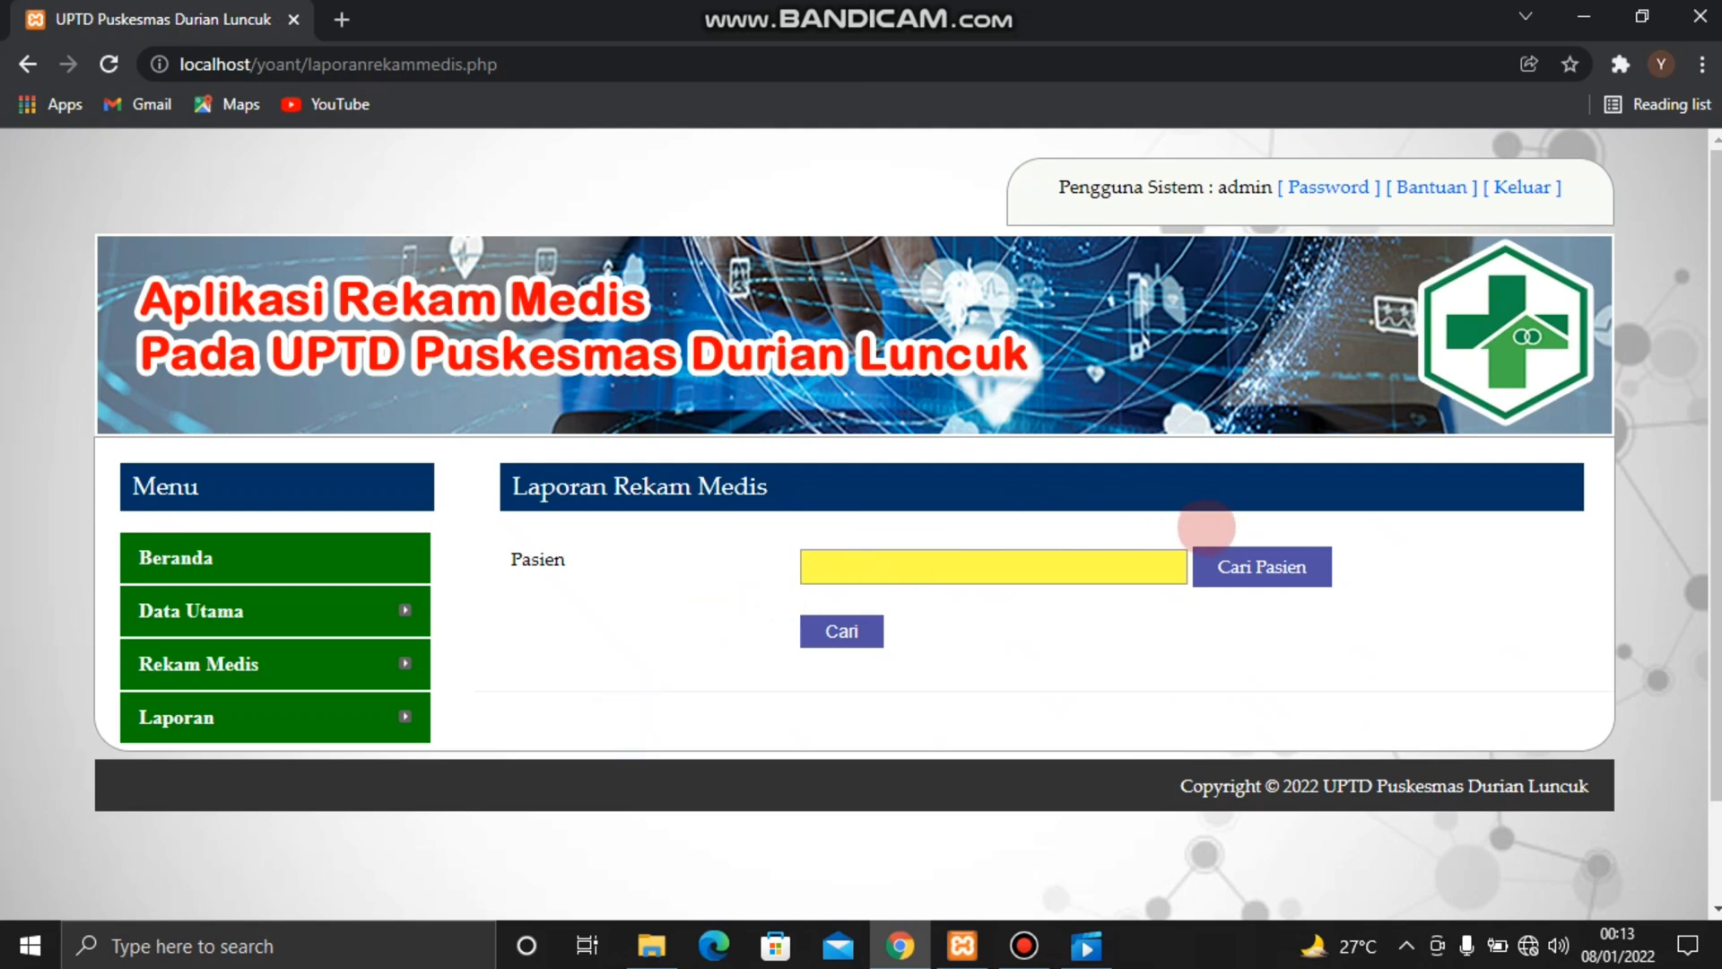
click(1235, 578)
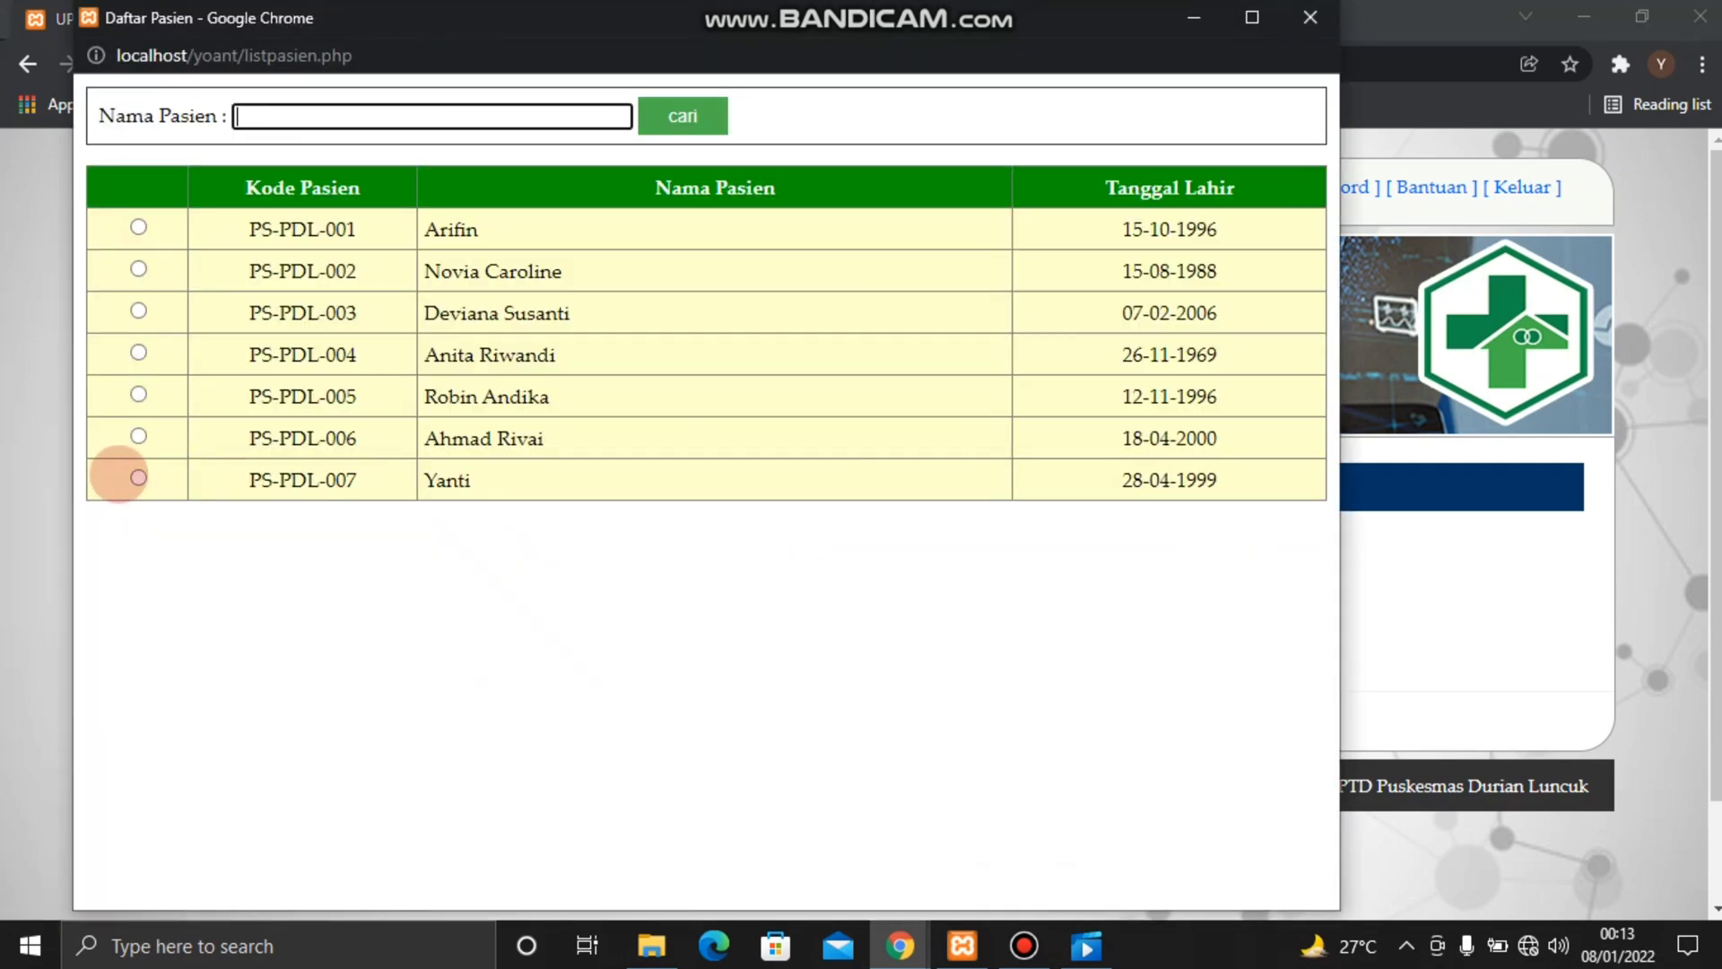
click(138, 477)
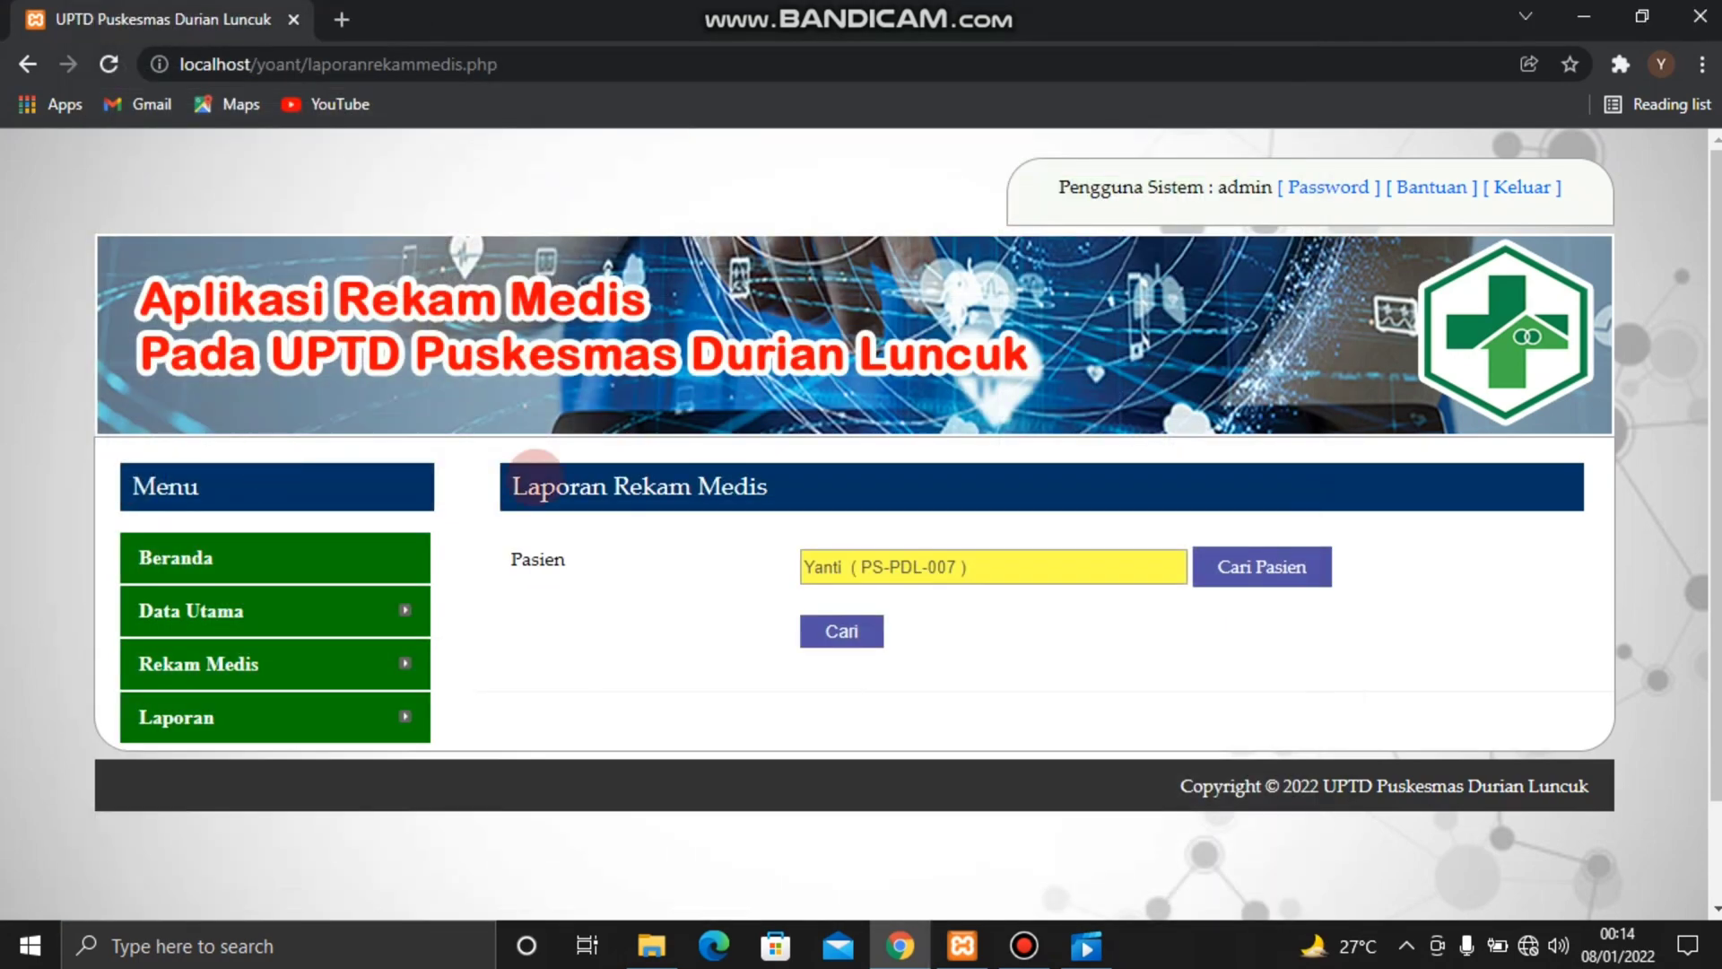
click(821, 630)
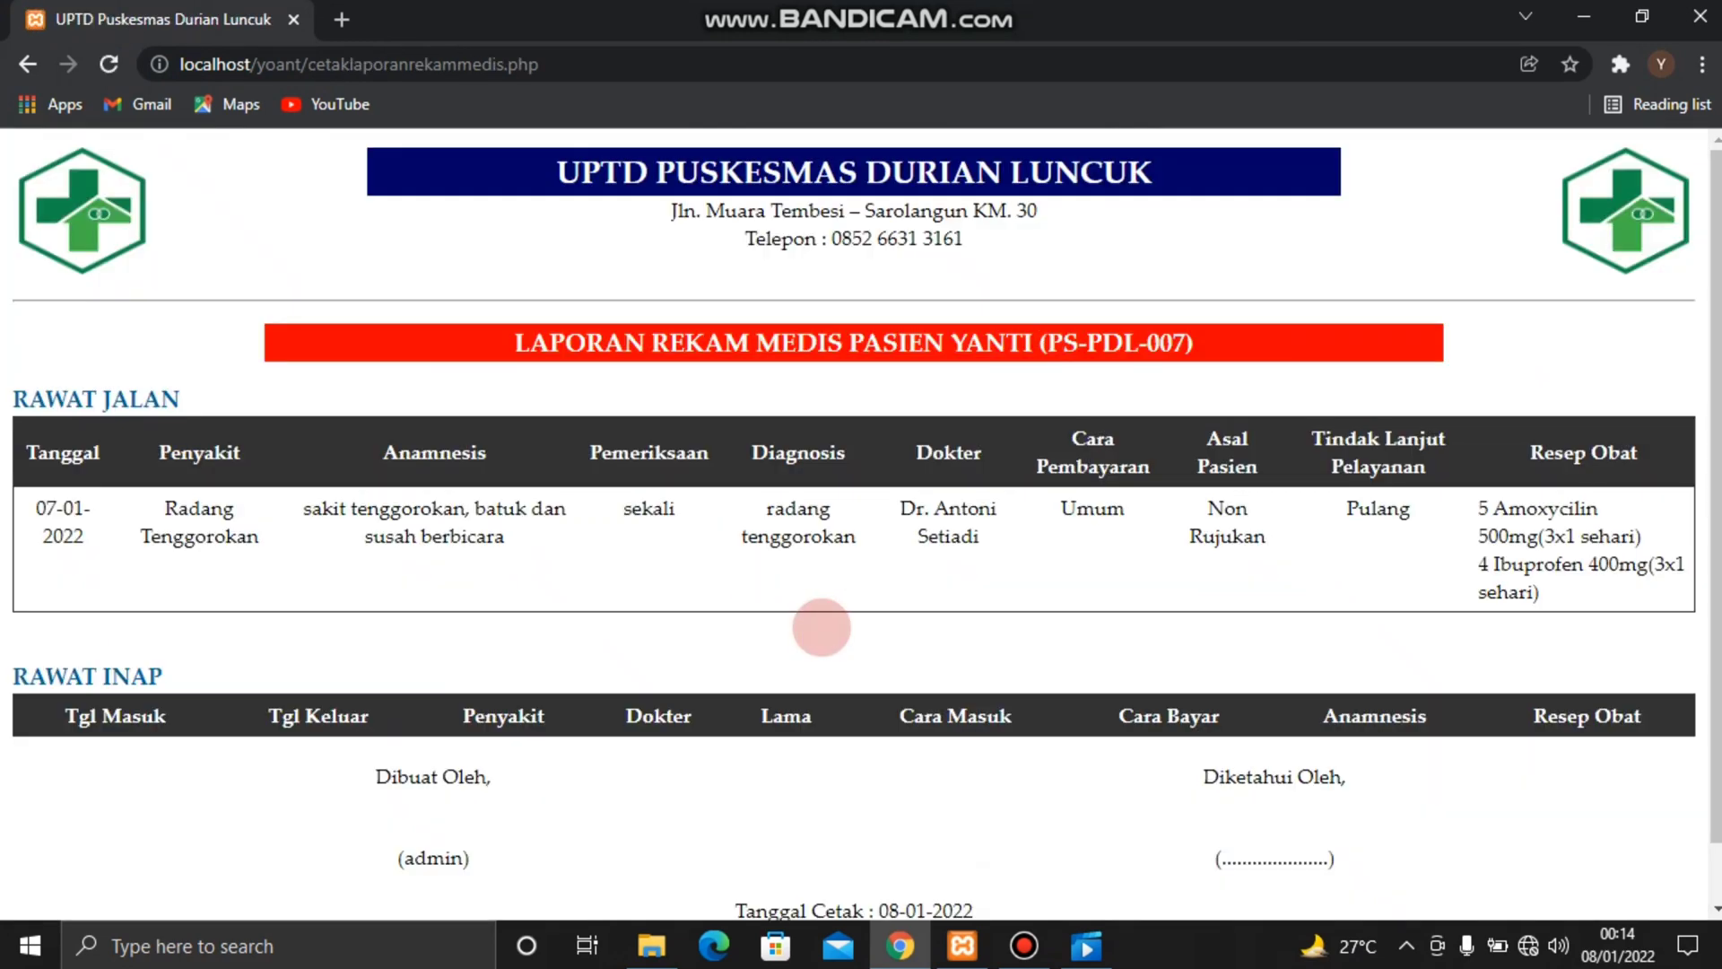
scroll(821, 628, down, 1)
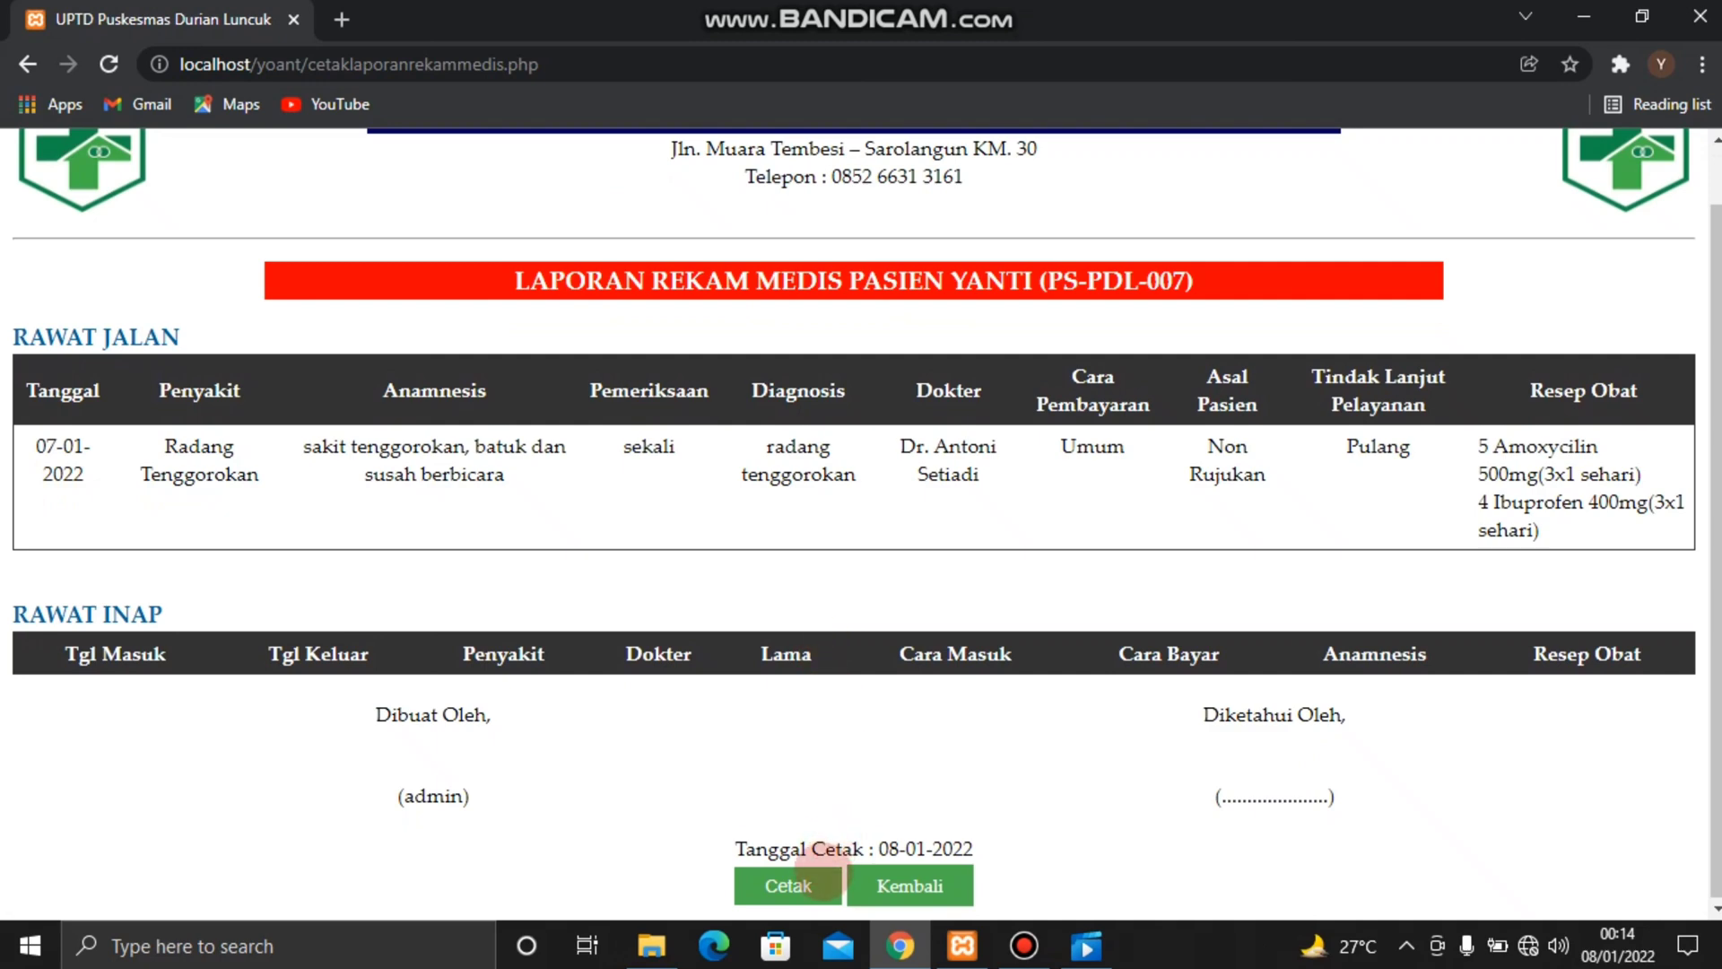
click(895, 888)
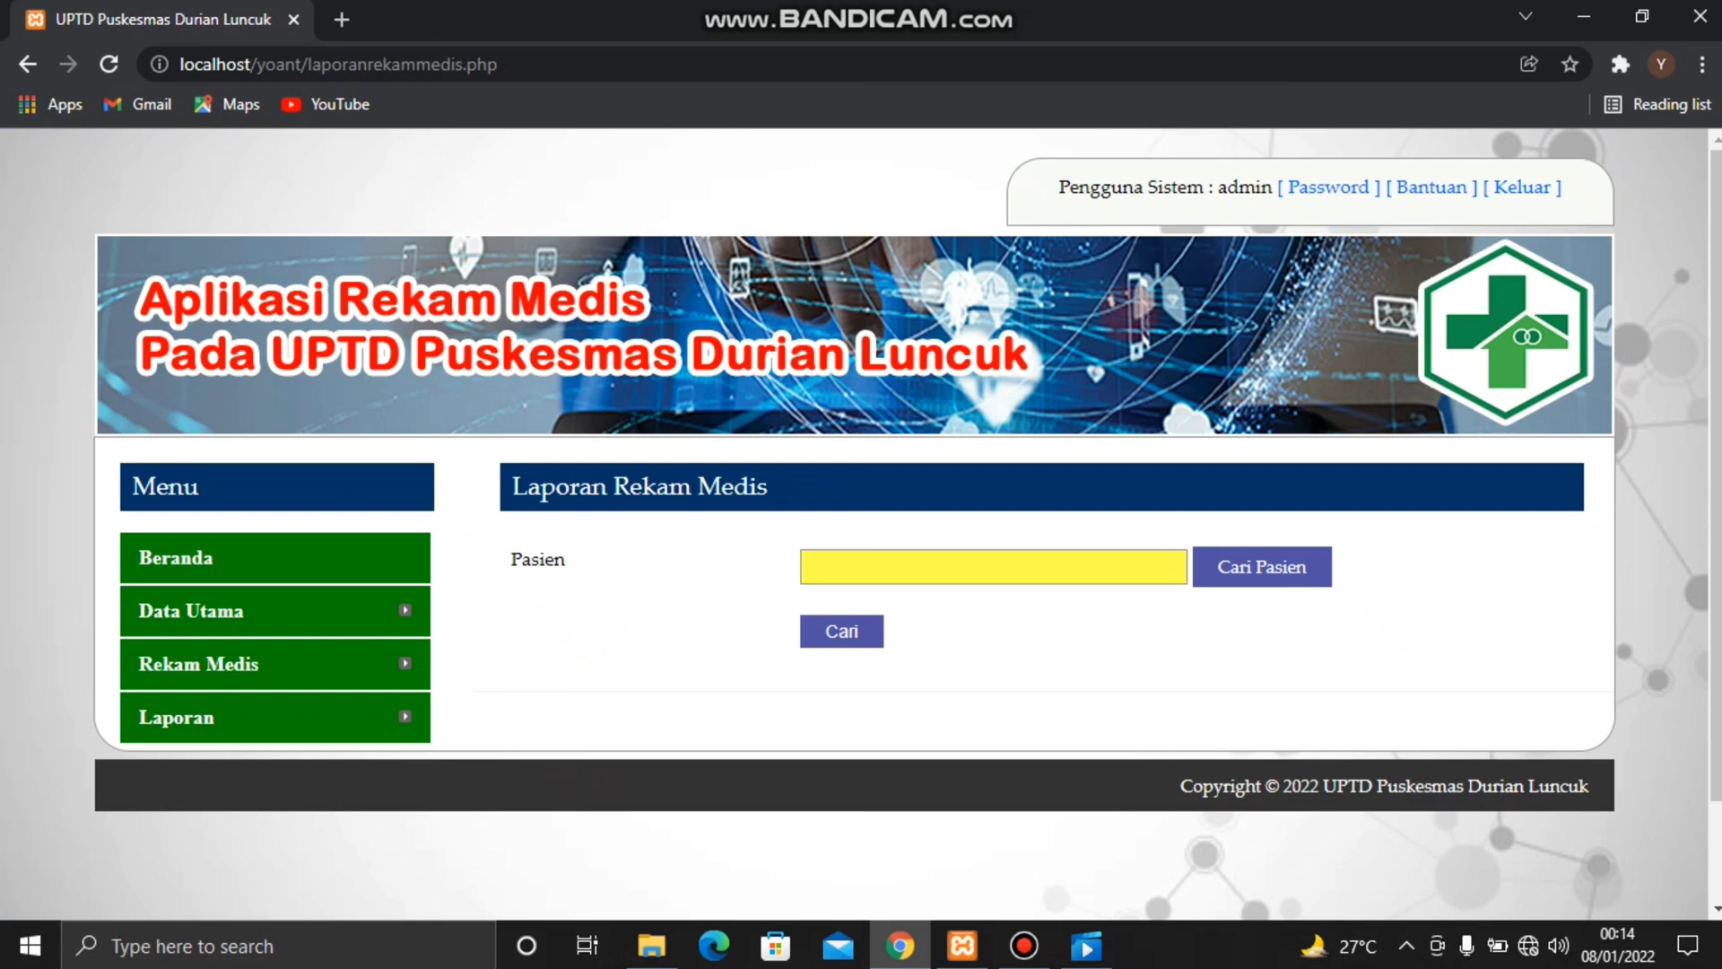
Log out of the admin account and log in to the doctor account with the doctor's name and account password
click(1507, 190)
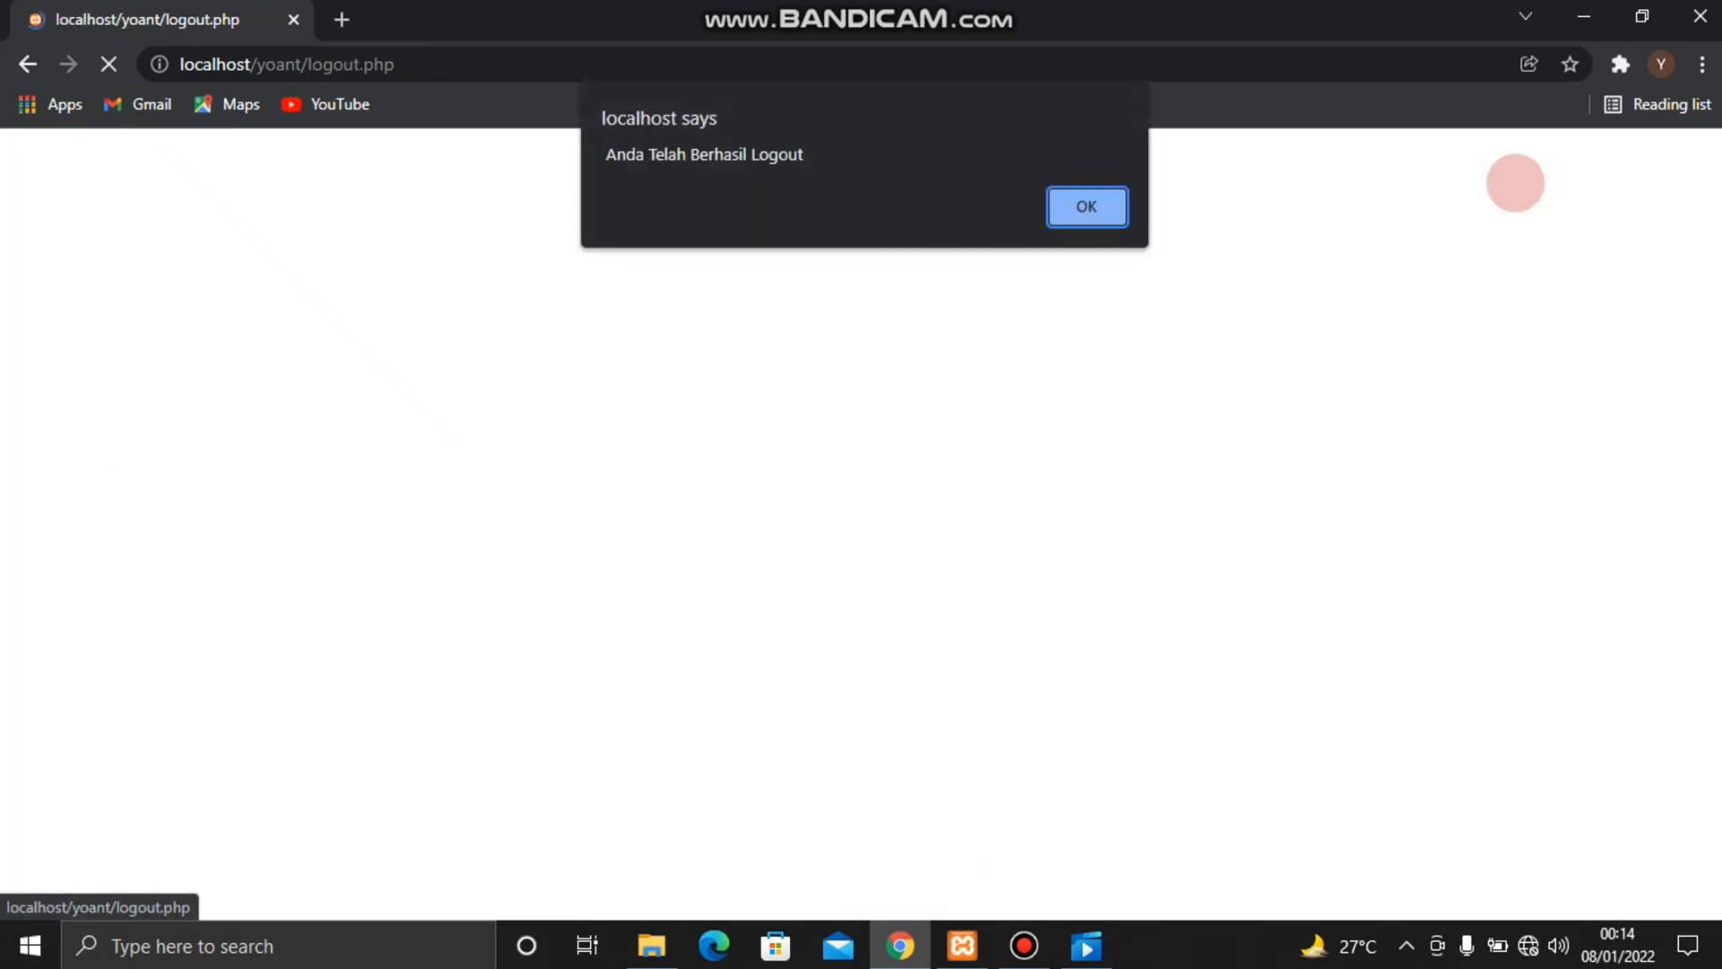
click(1110, 208)
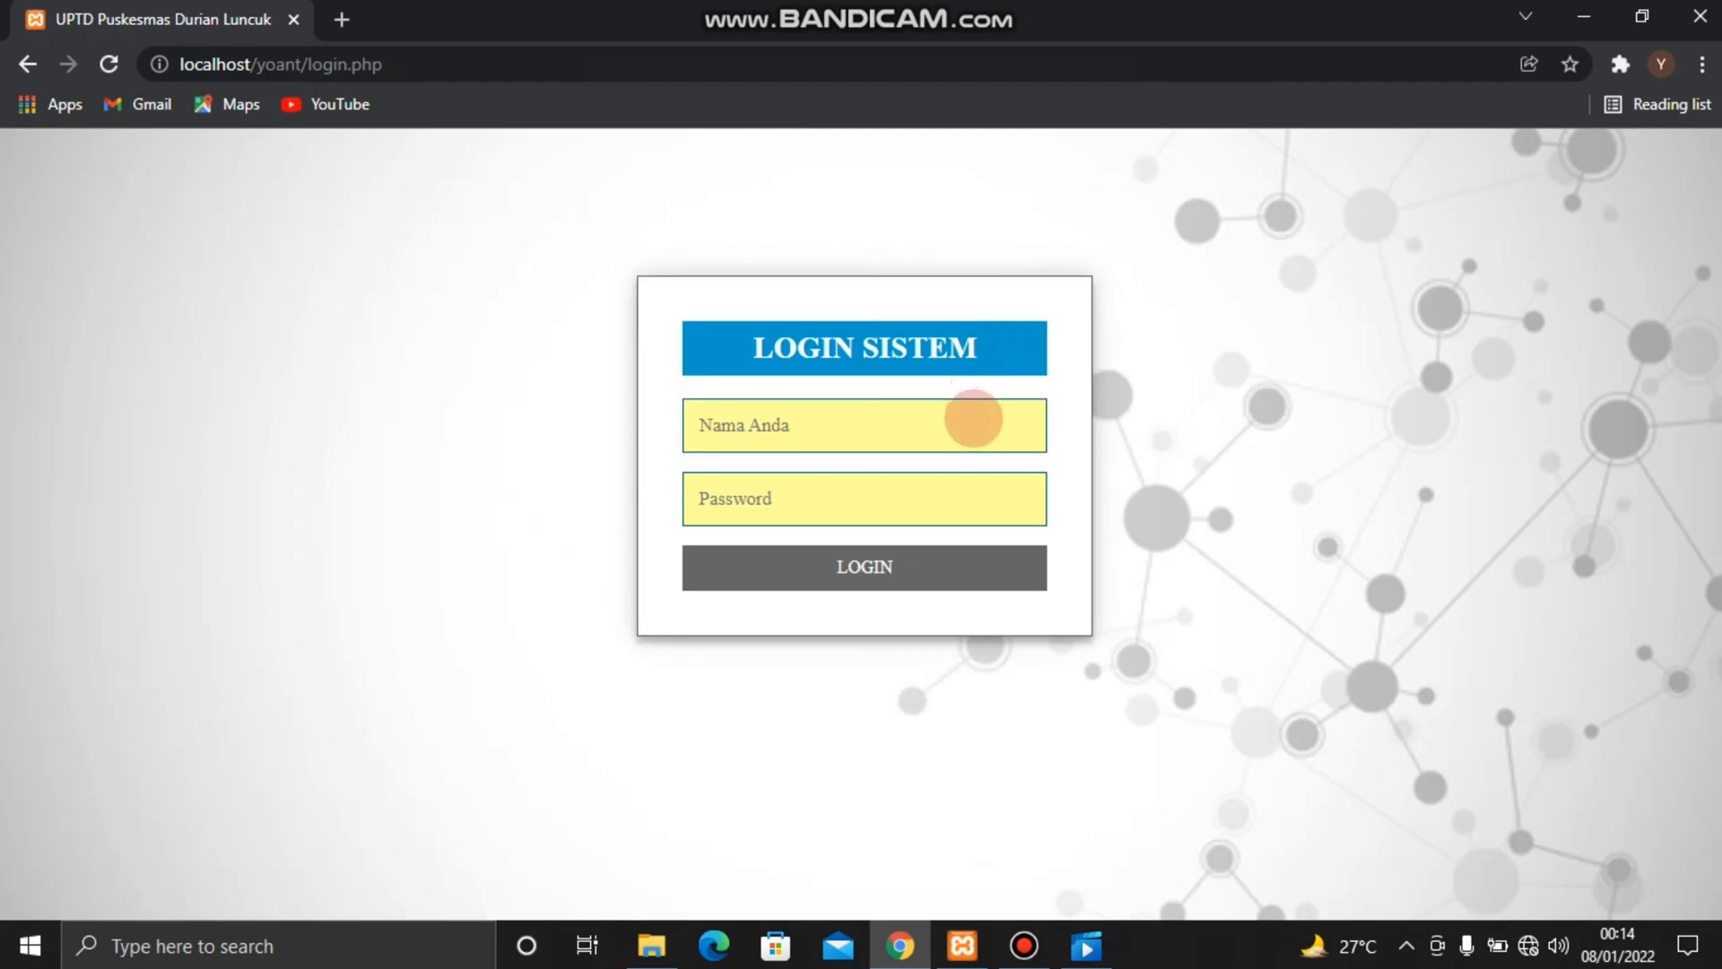
click(974, 418)
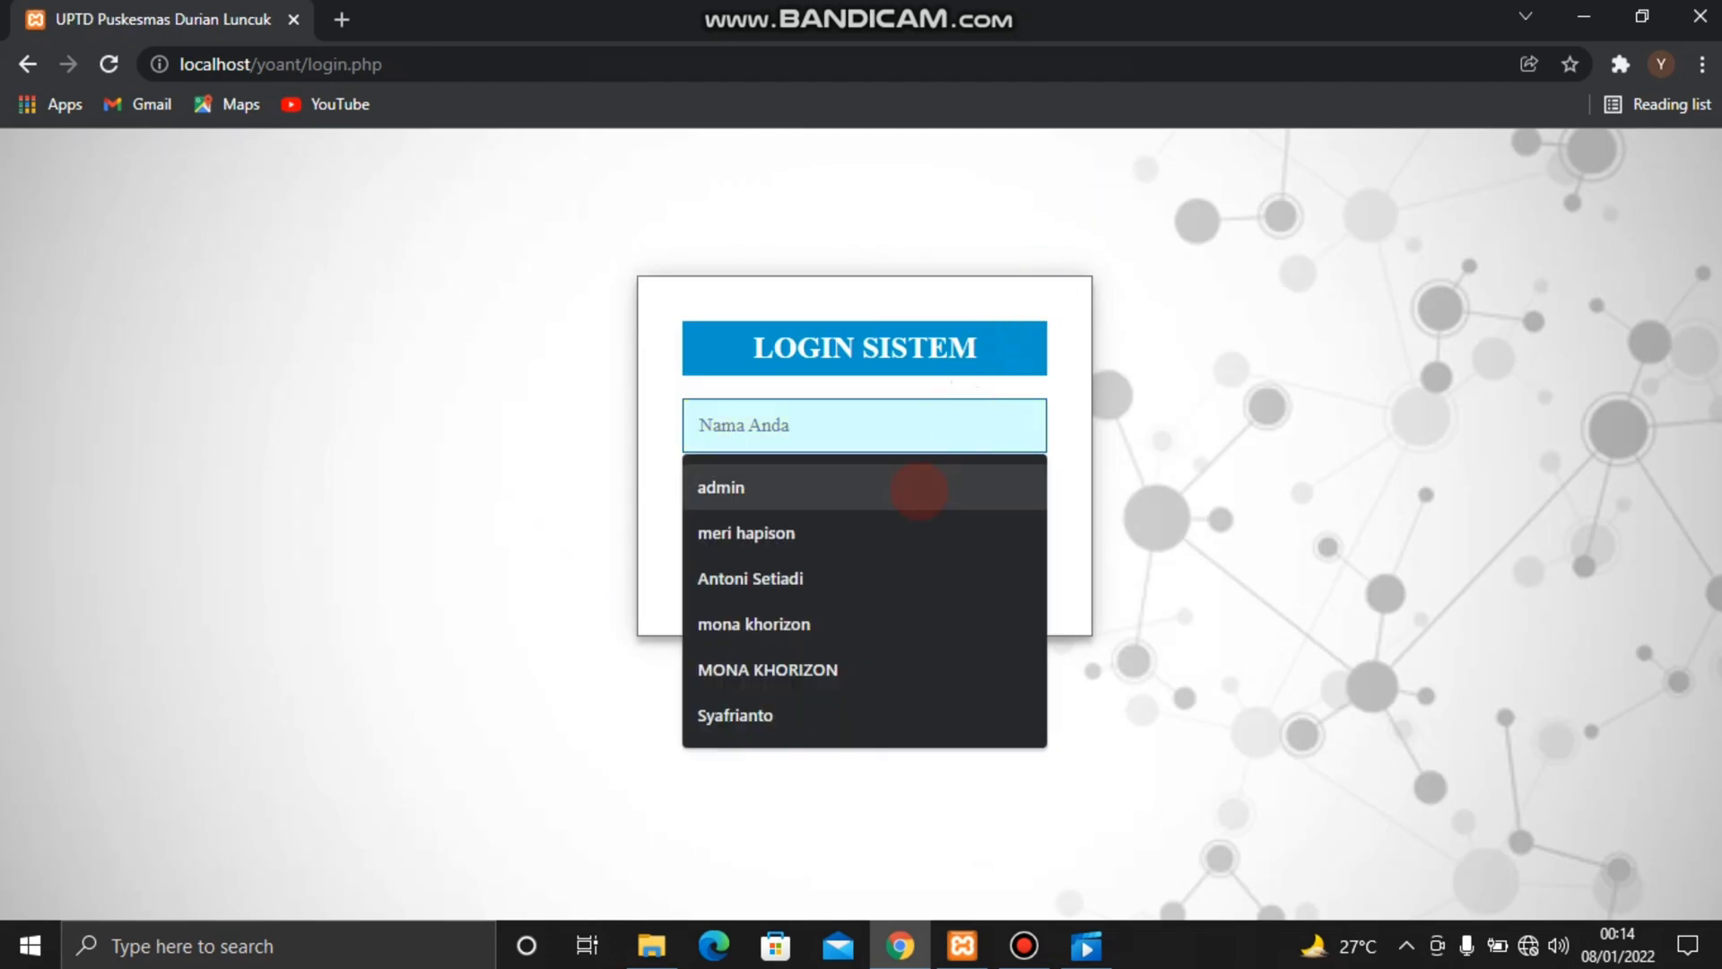
click(868, 575)
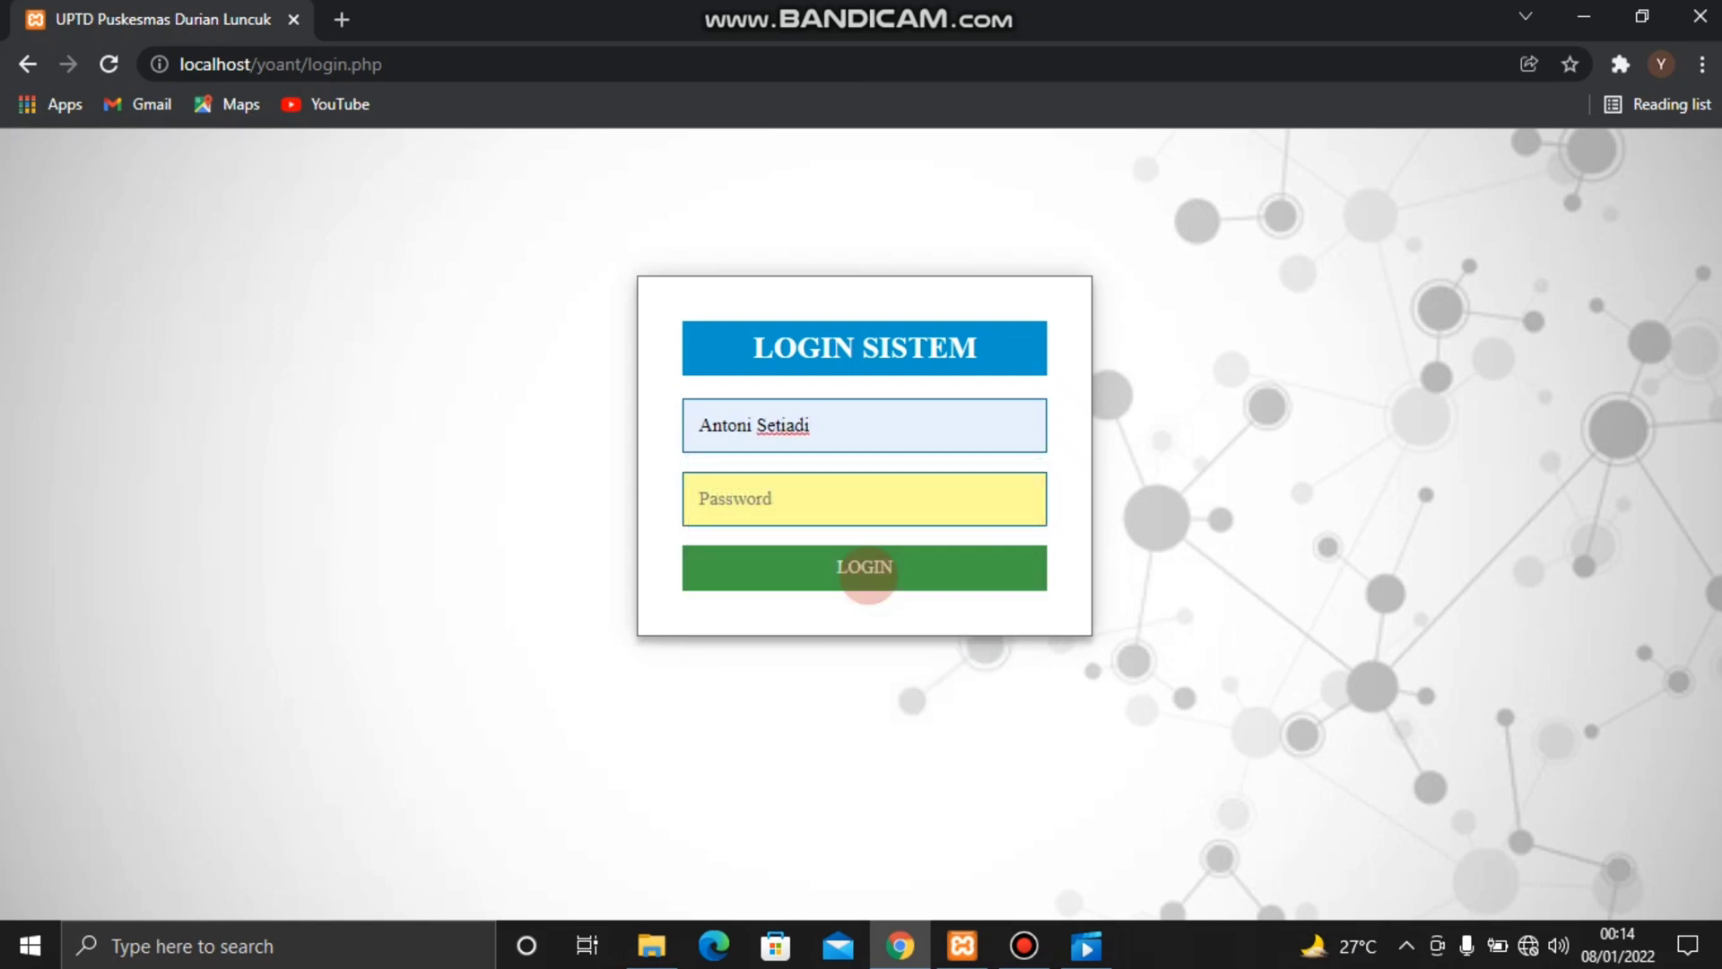
click(870, 494)
text(1)
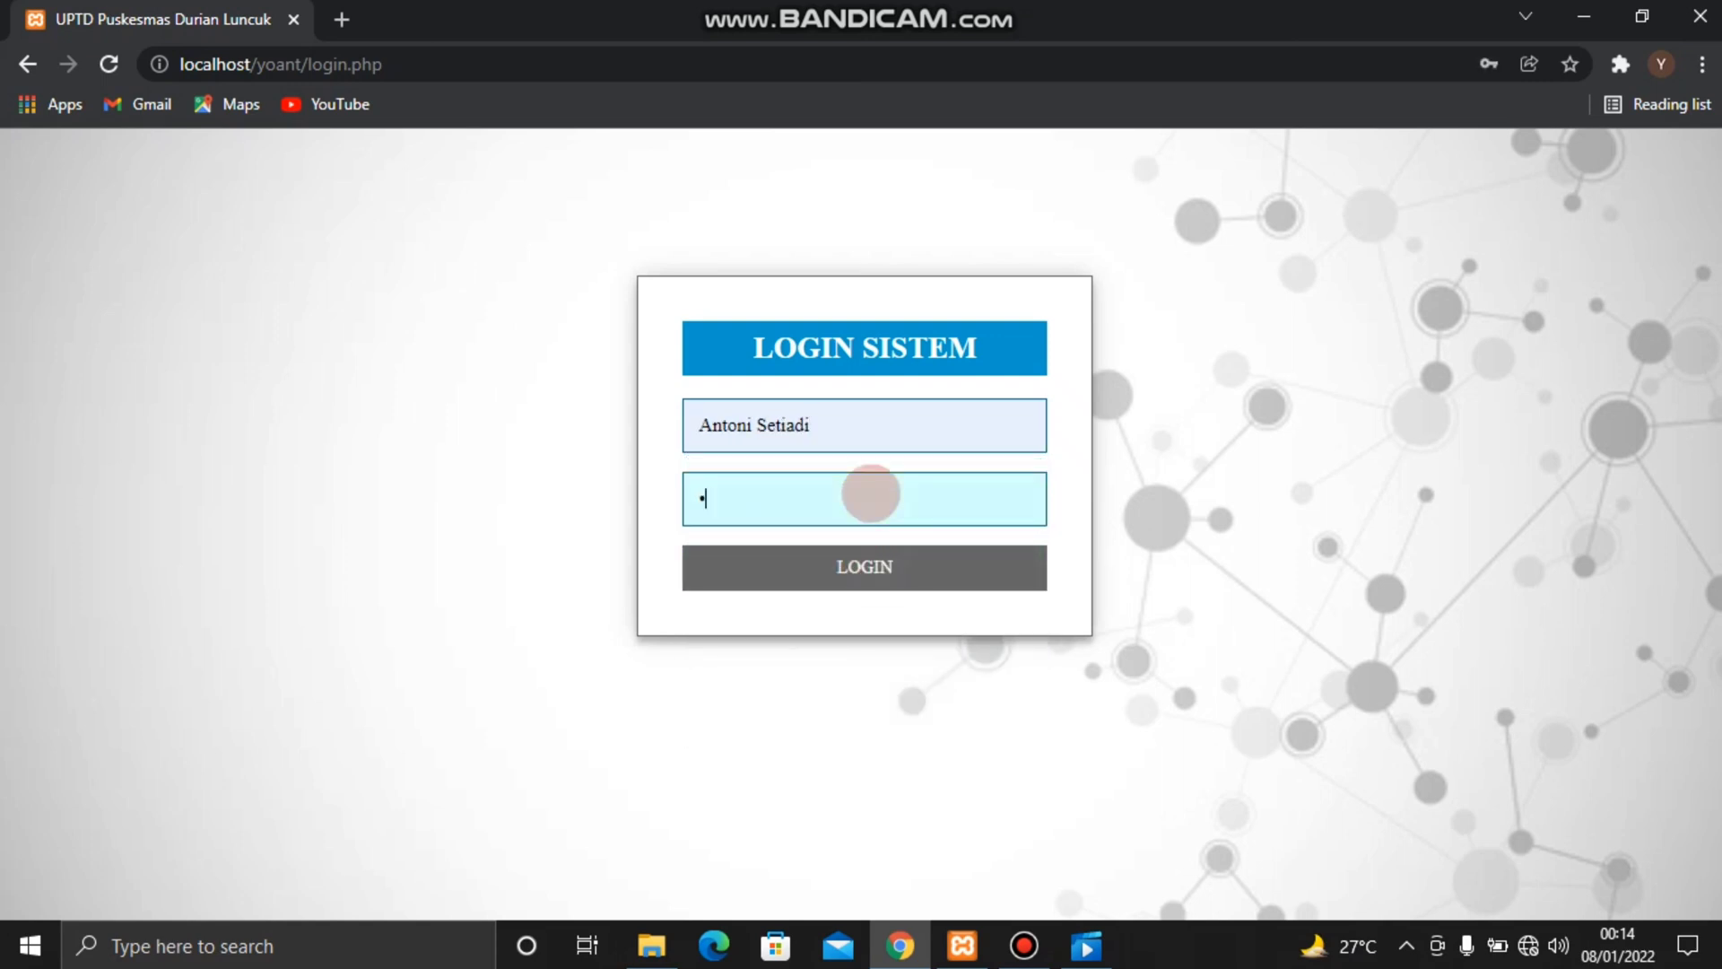
text(234)
key(Return)
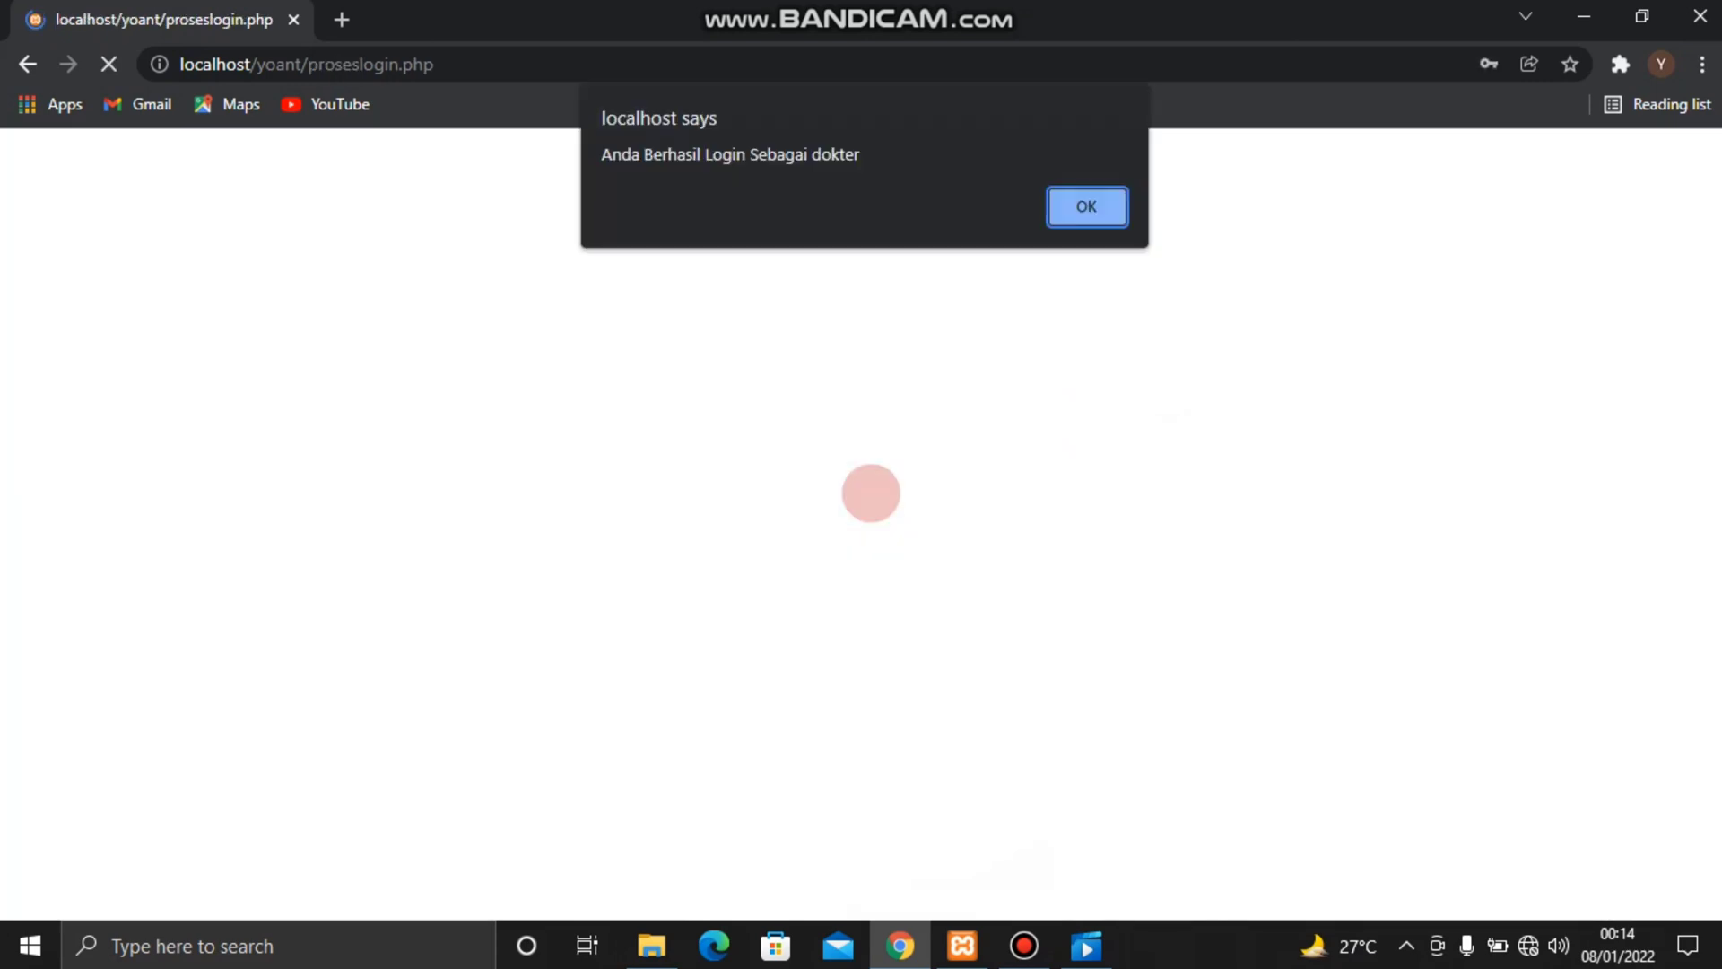
key(Return)
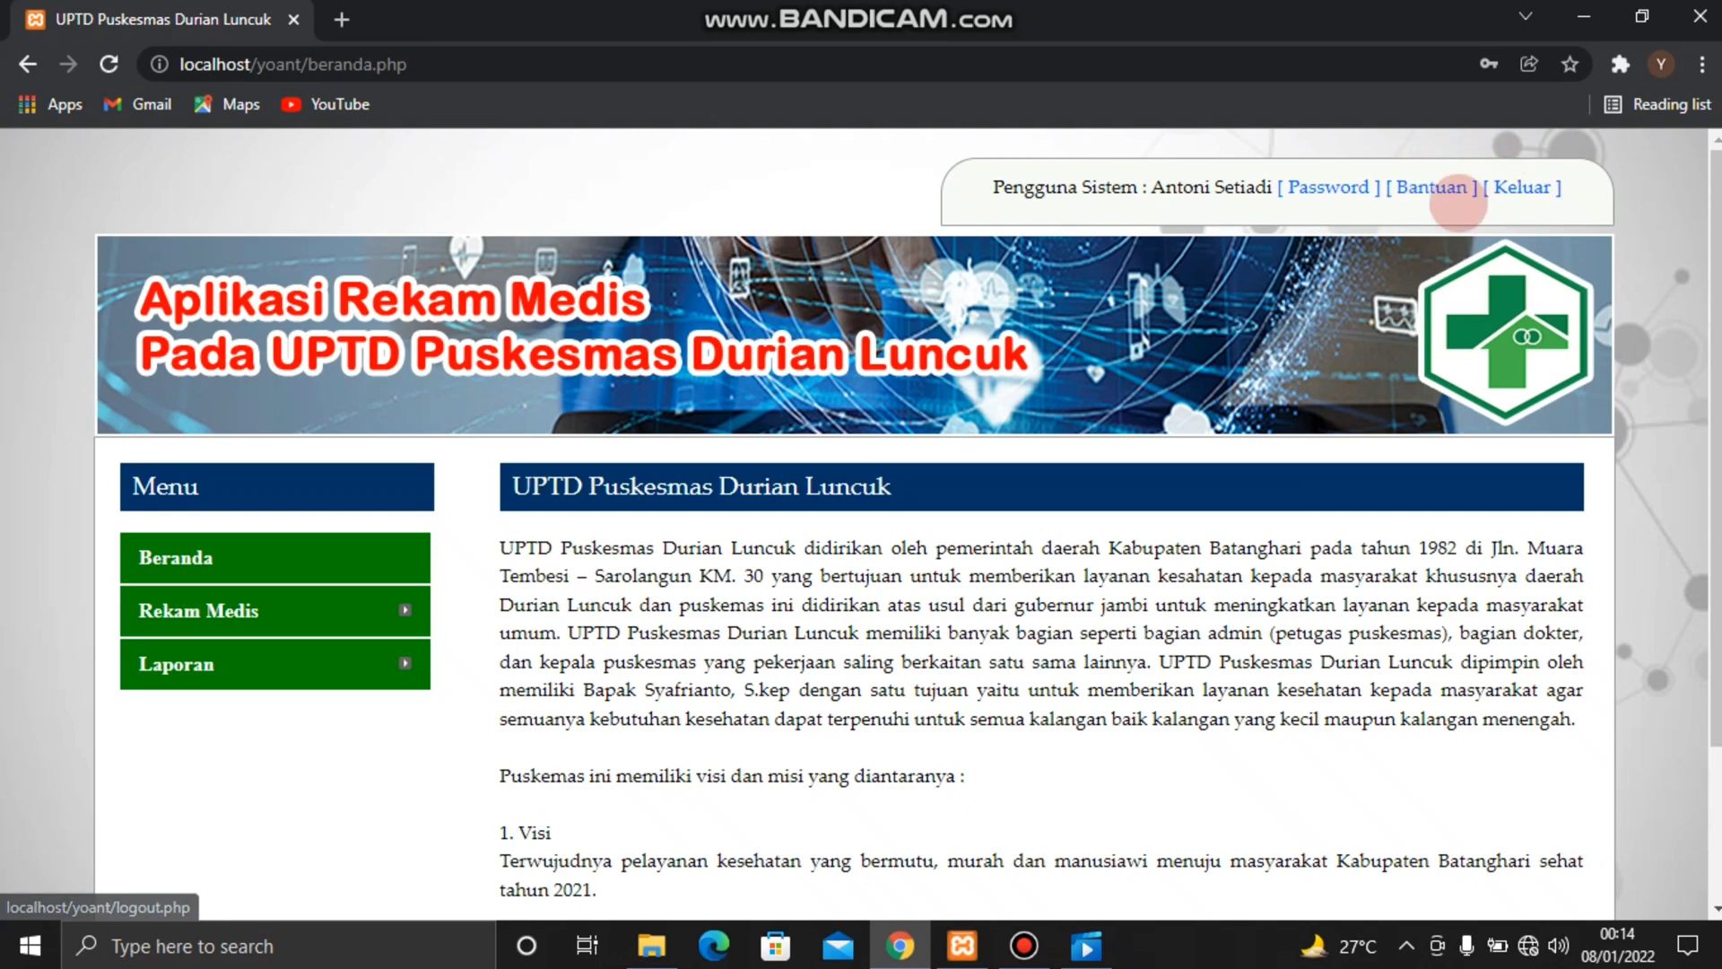
Open Data Penyakit as the doctor and look over the disease list and its entry form
mouse_move(328, 619)
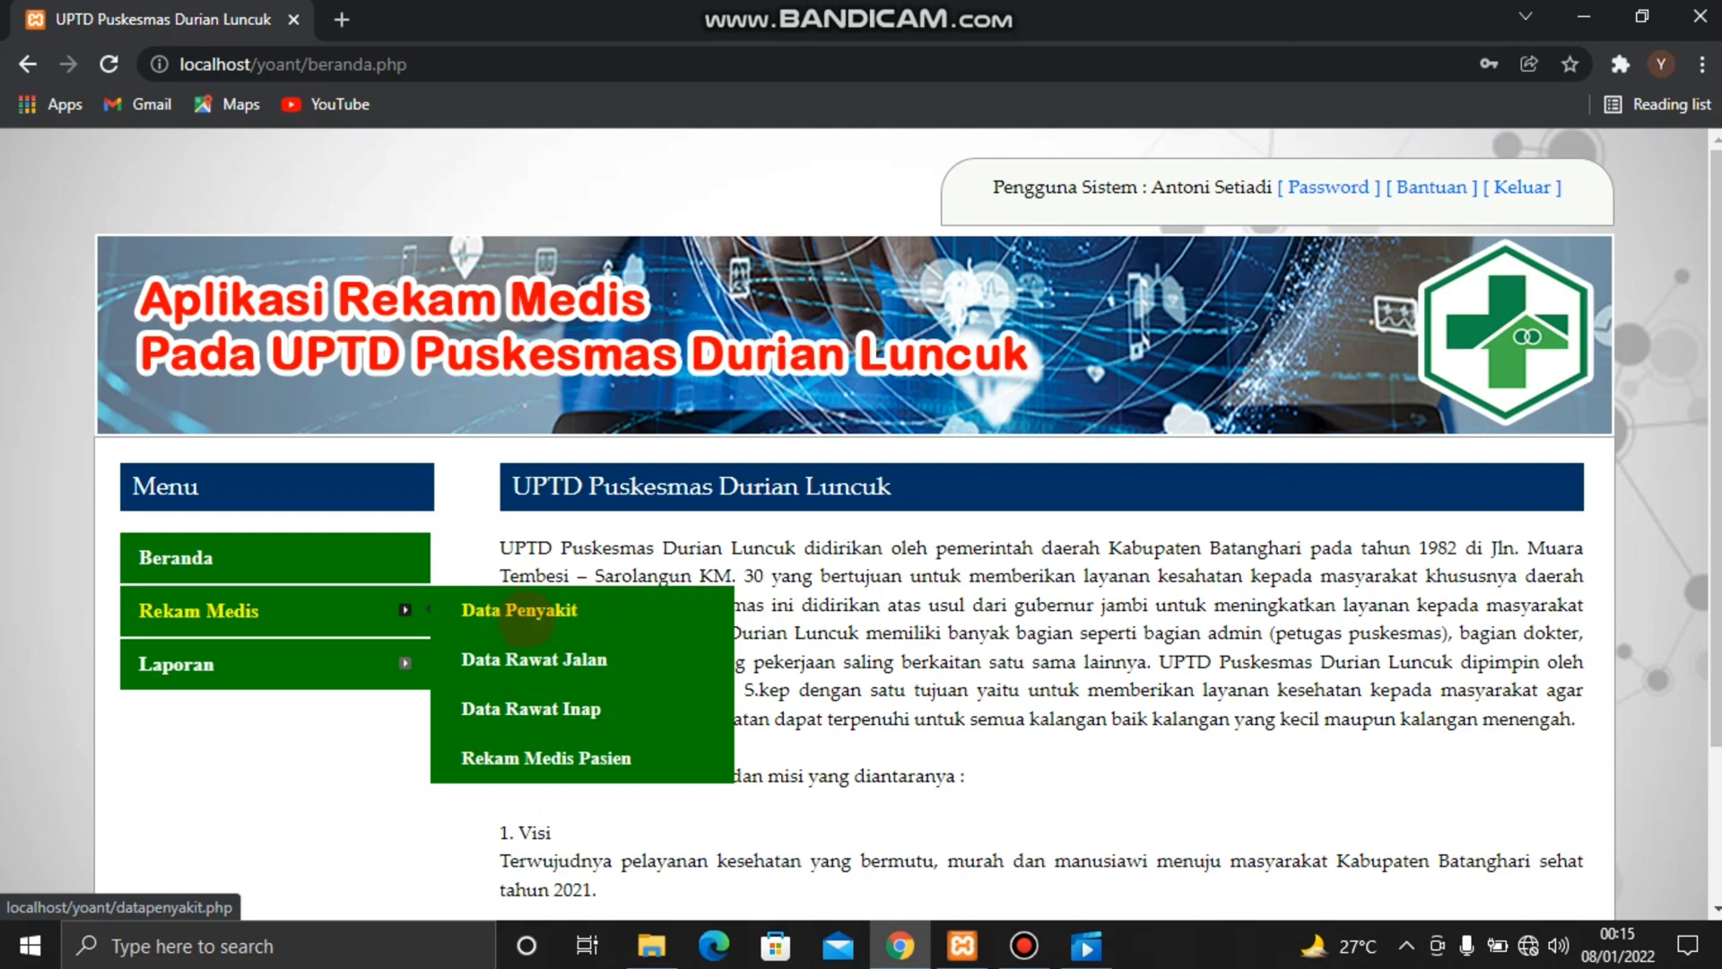
click(561, 613)
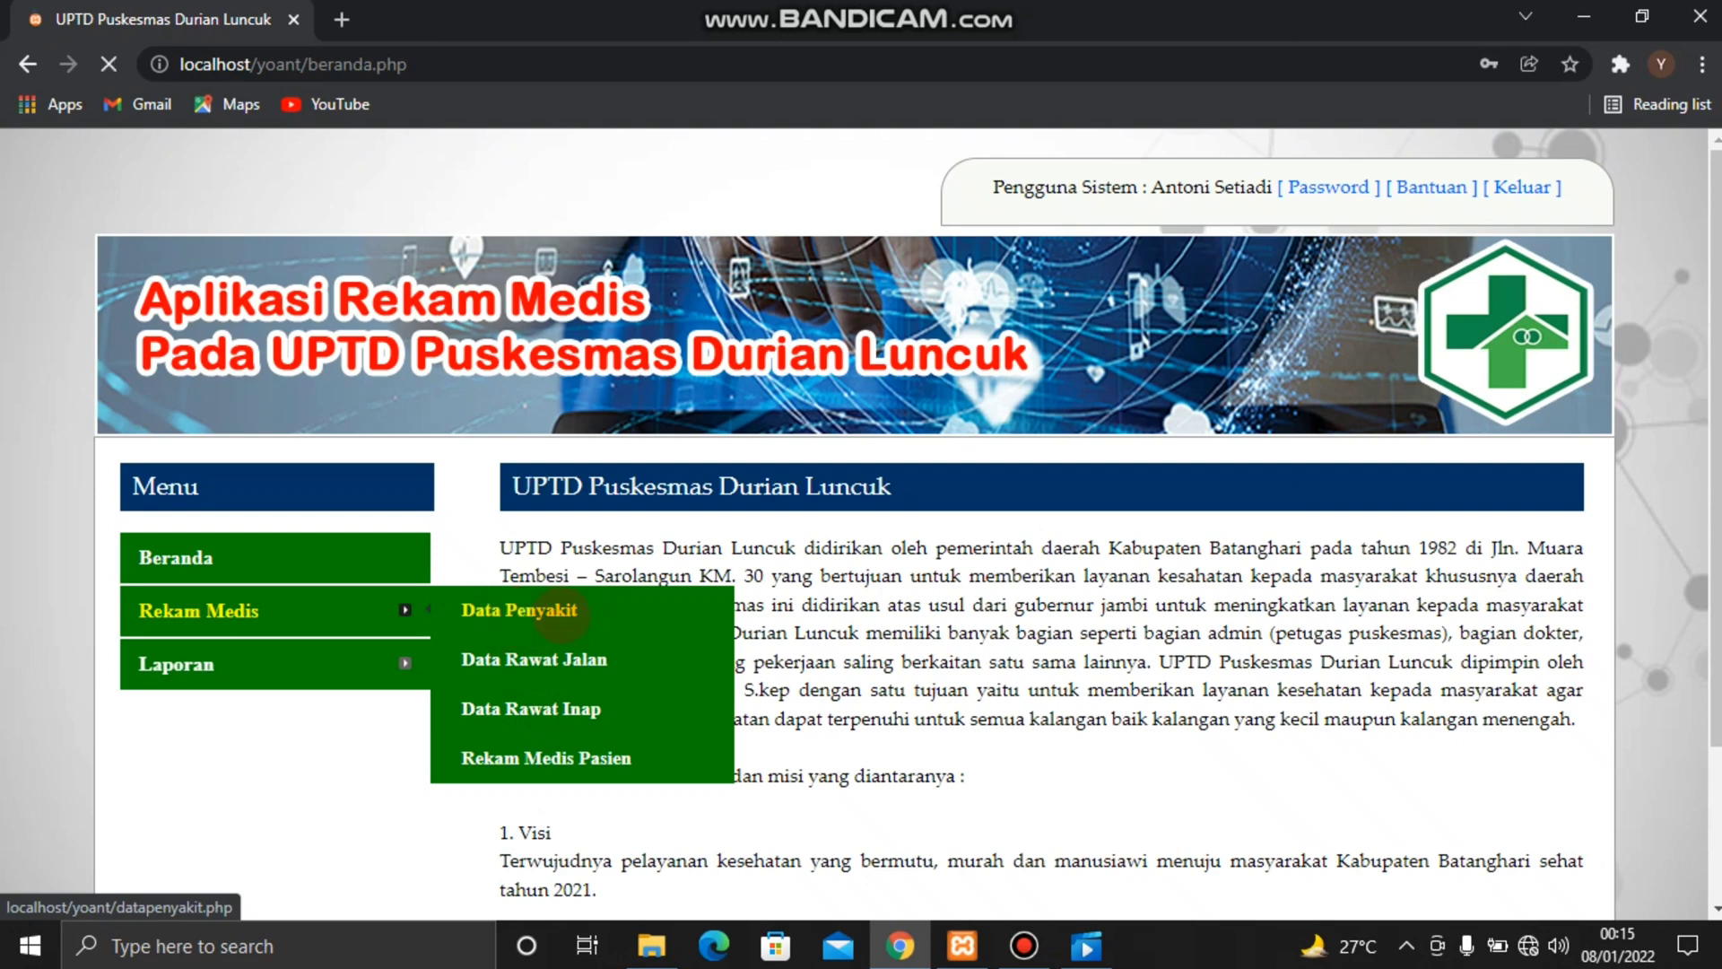
scroll(948, 646, down, 3)
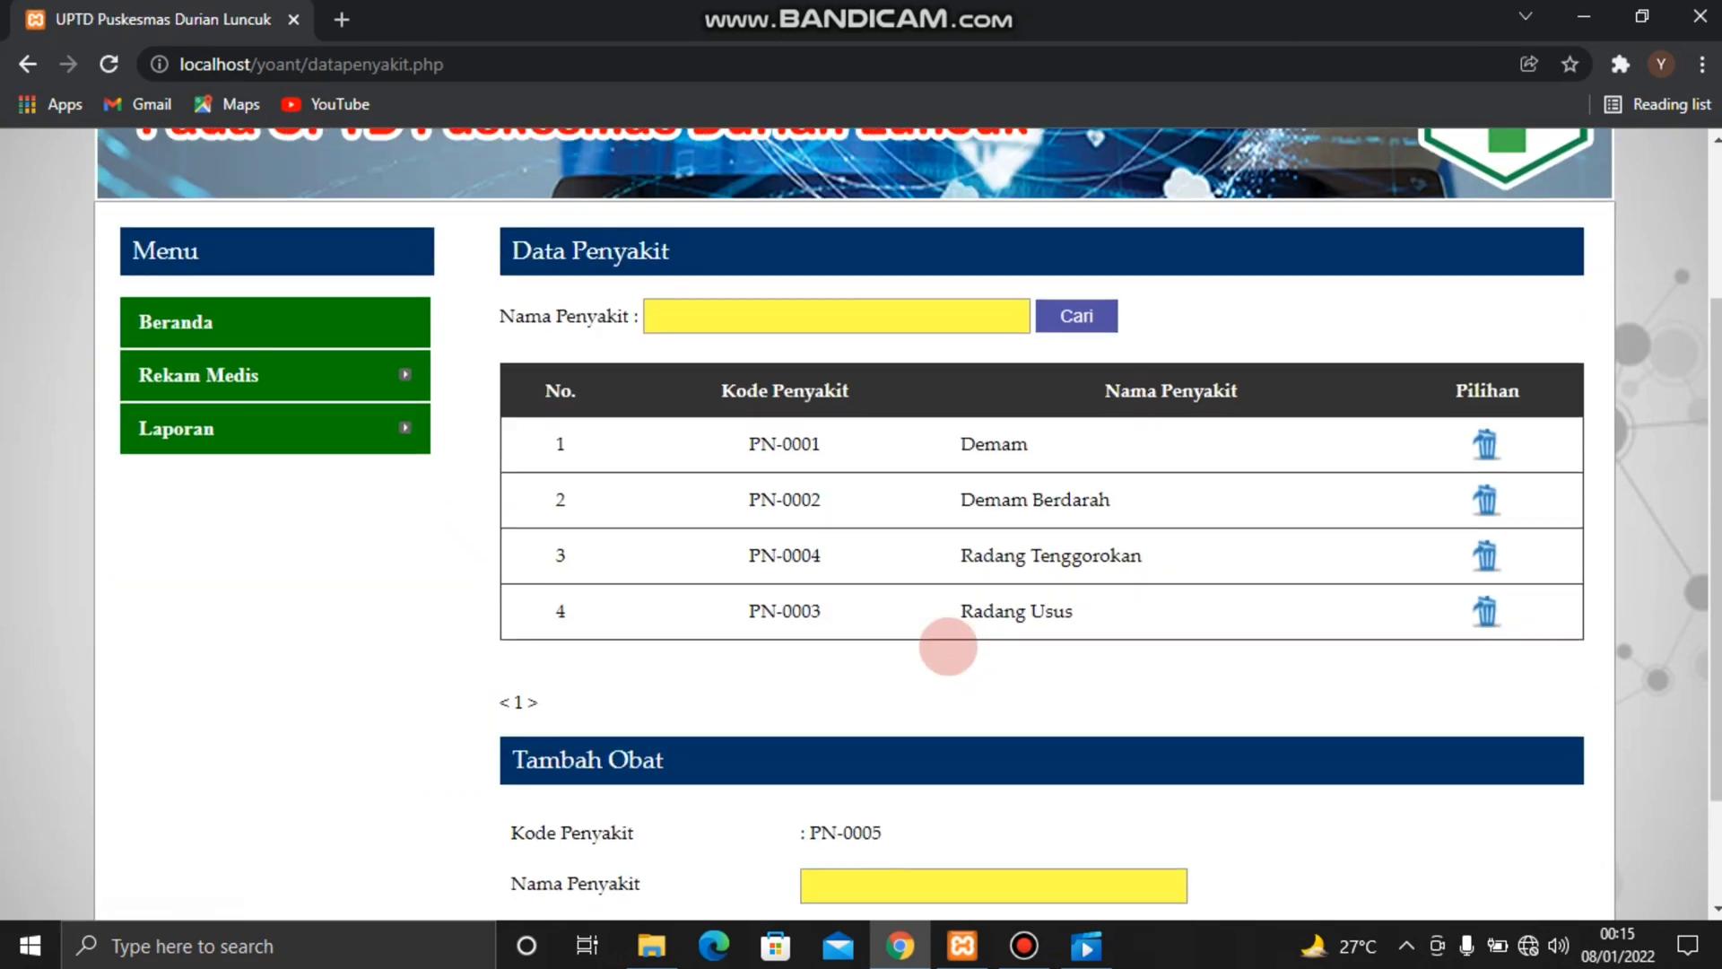
scroll(948, 645, down, 2)
scroll(948, 646, up, 1)
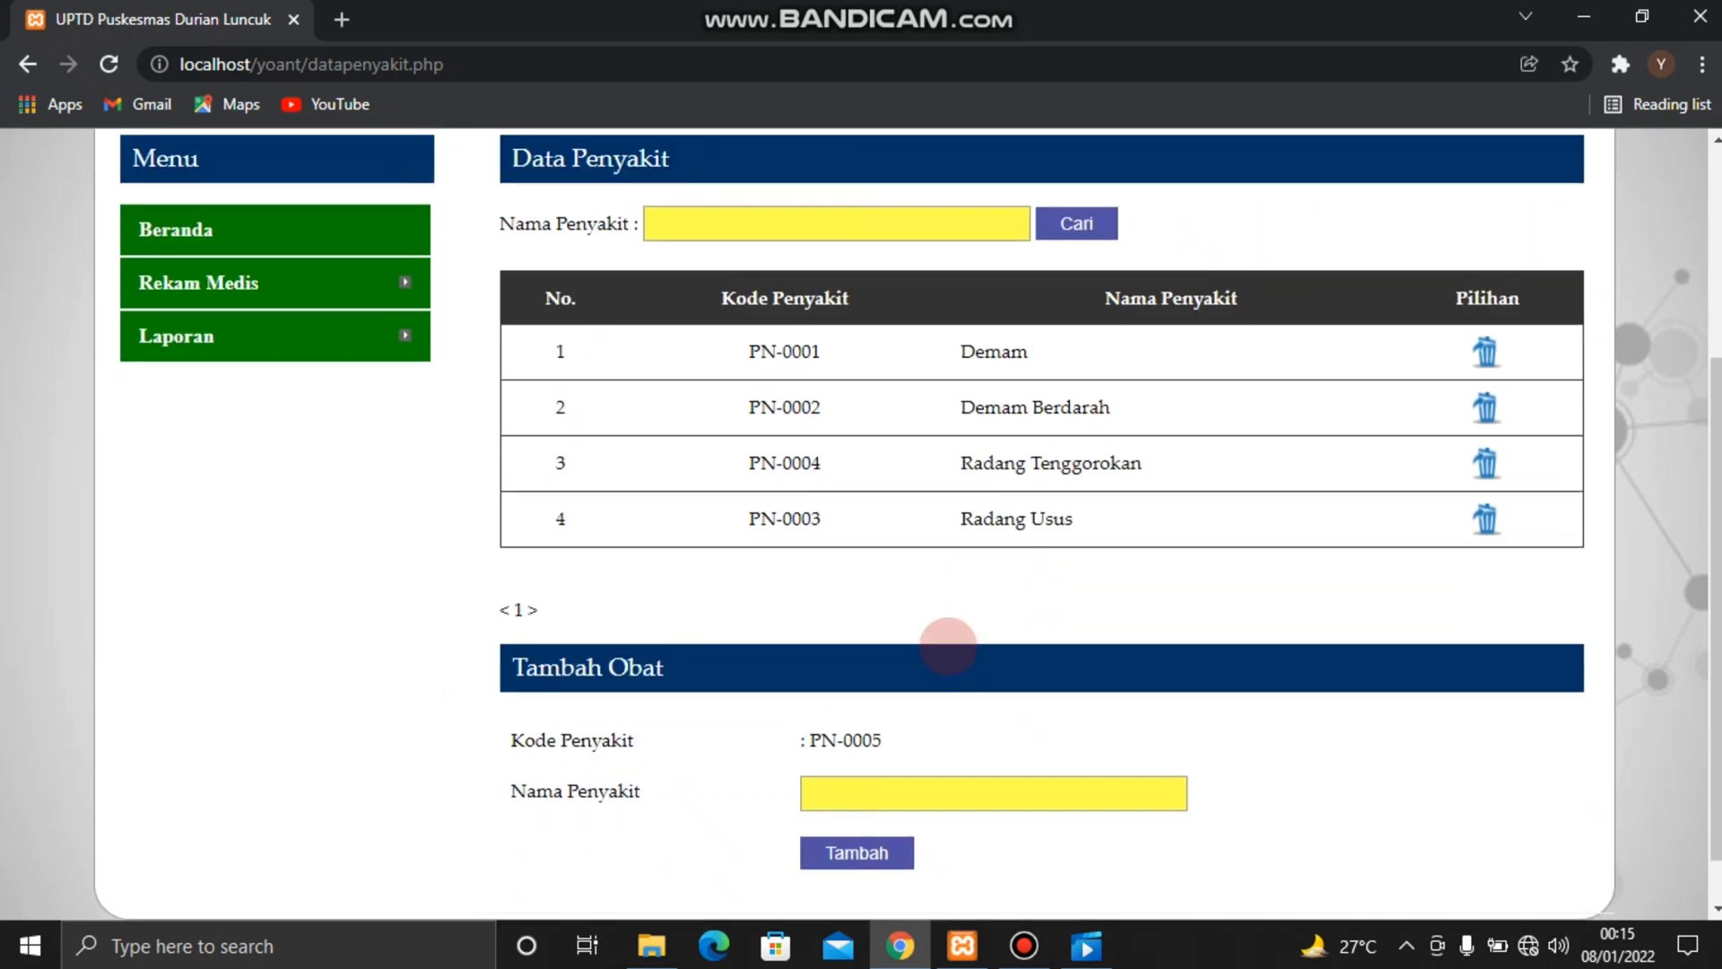
scroll(948, 646, up, 2)
Open Data Rawat Jalan and look over the outpatient record entry form
mouse_move(400, 355)
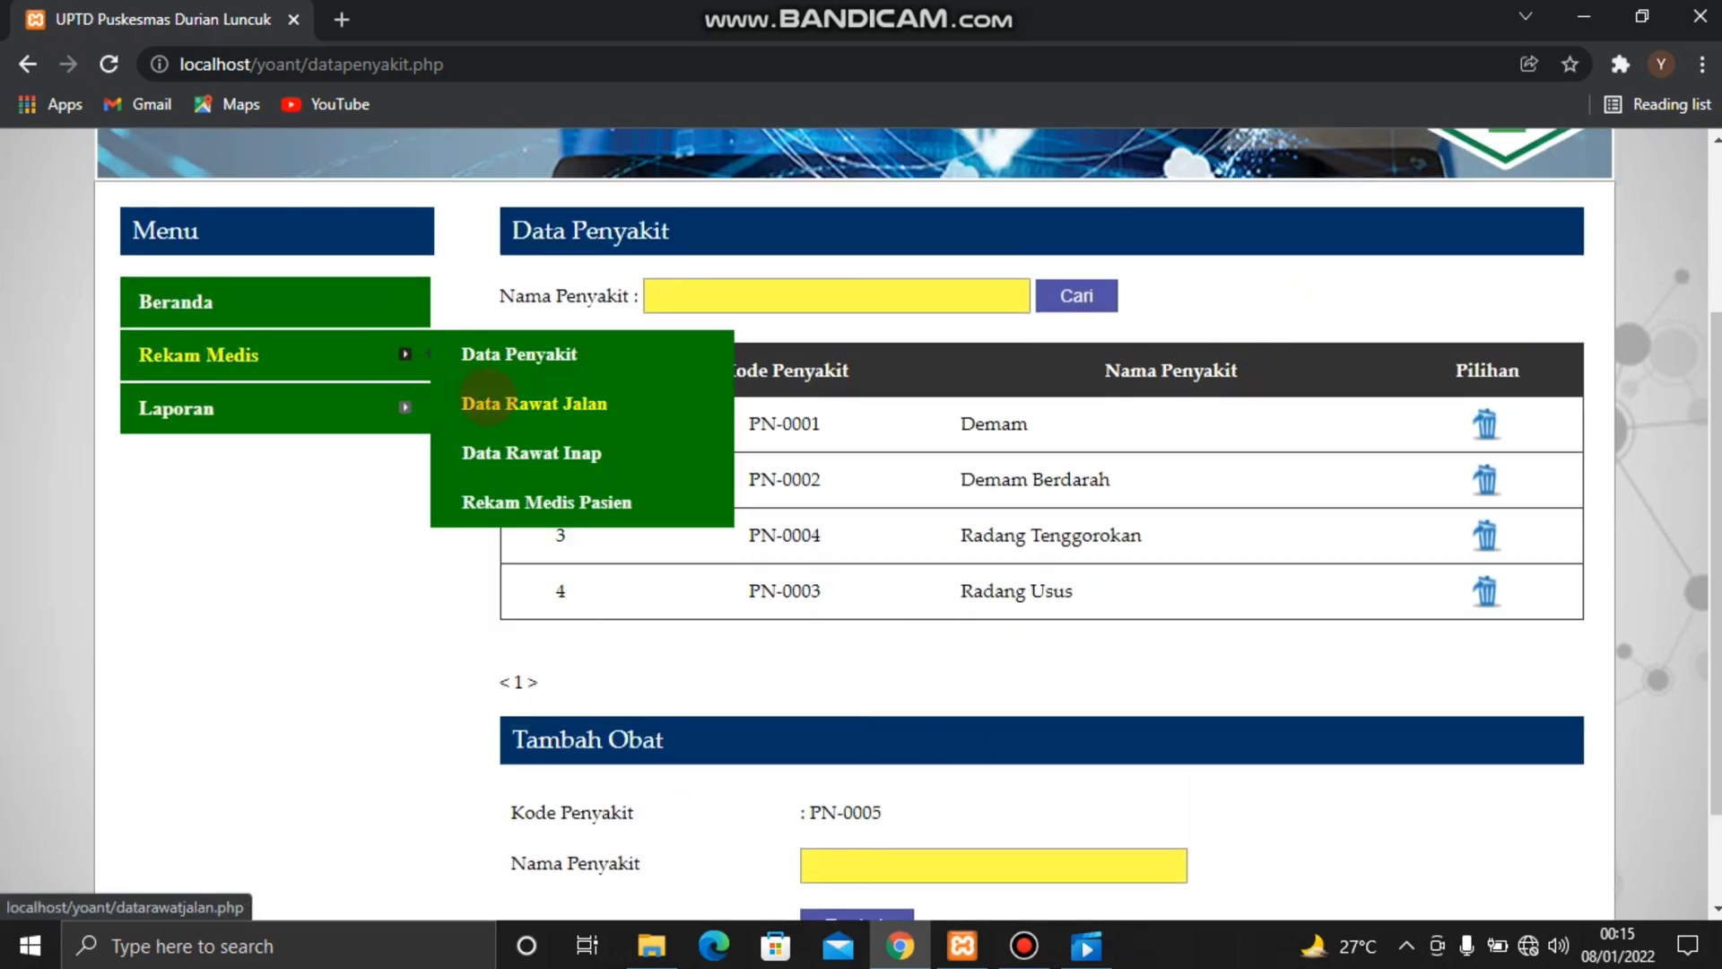
click(484, 403)
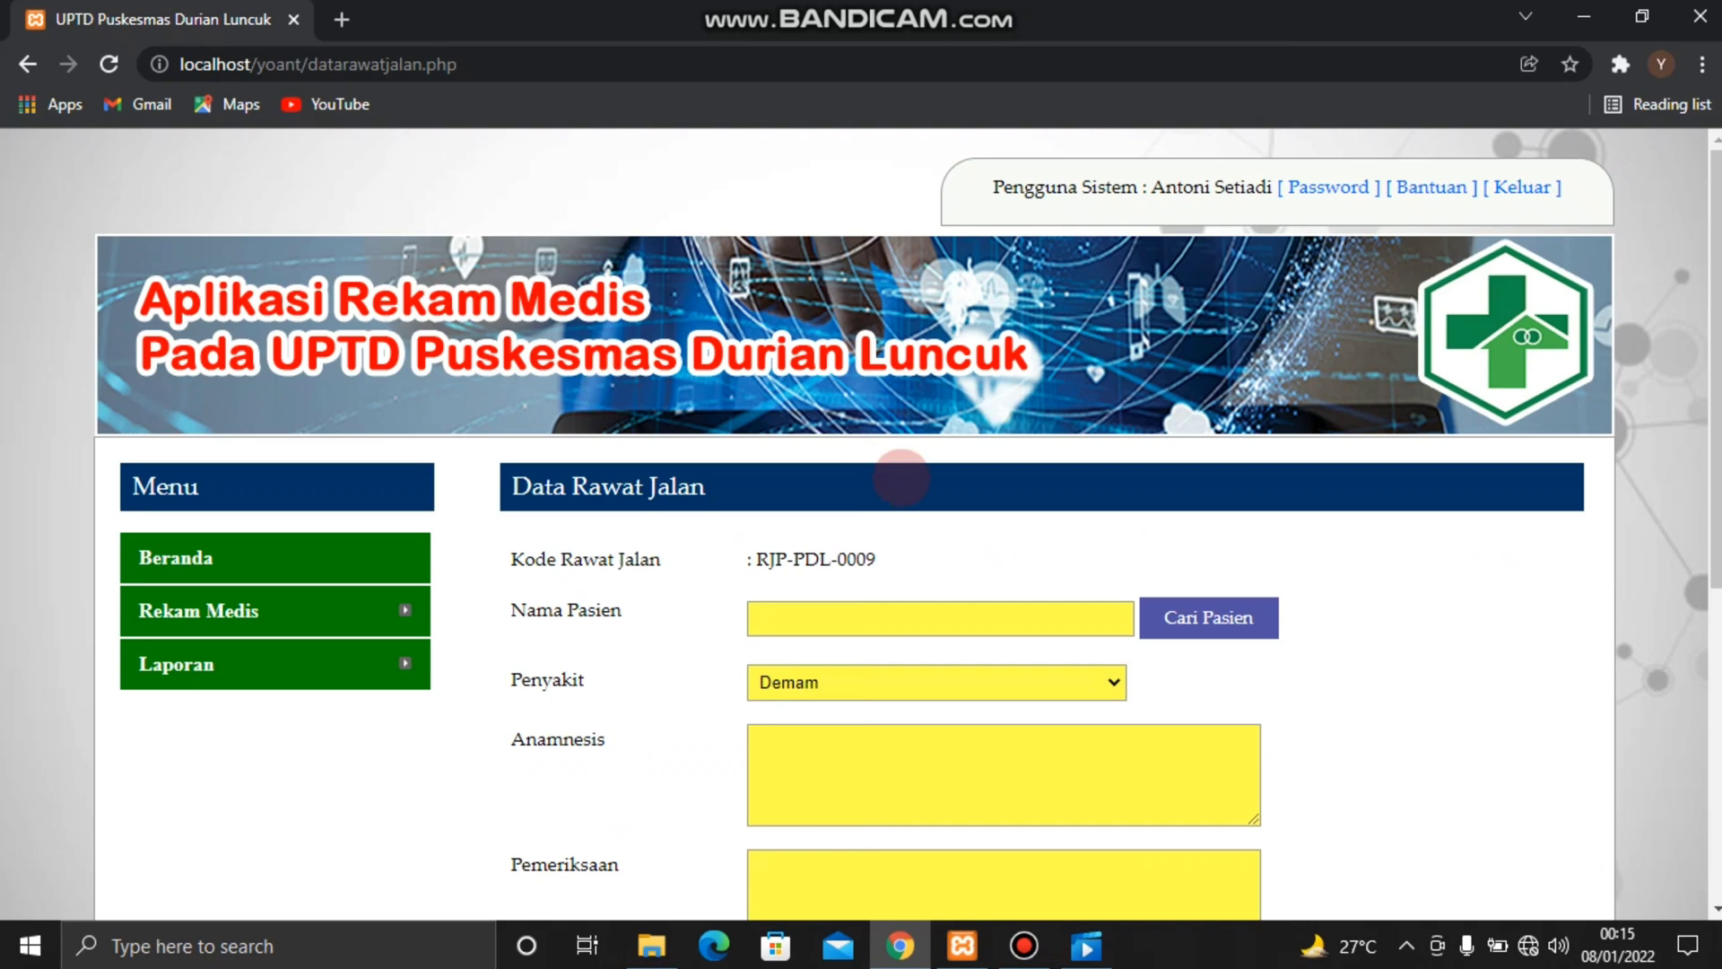
scroll(902, 478, down, 3)
scroll(902, 478, down, 1)
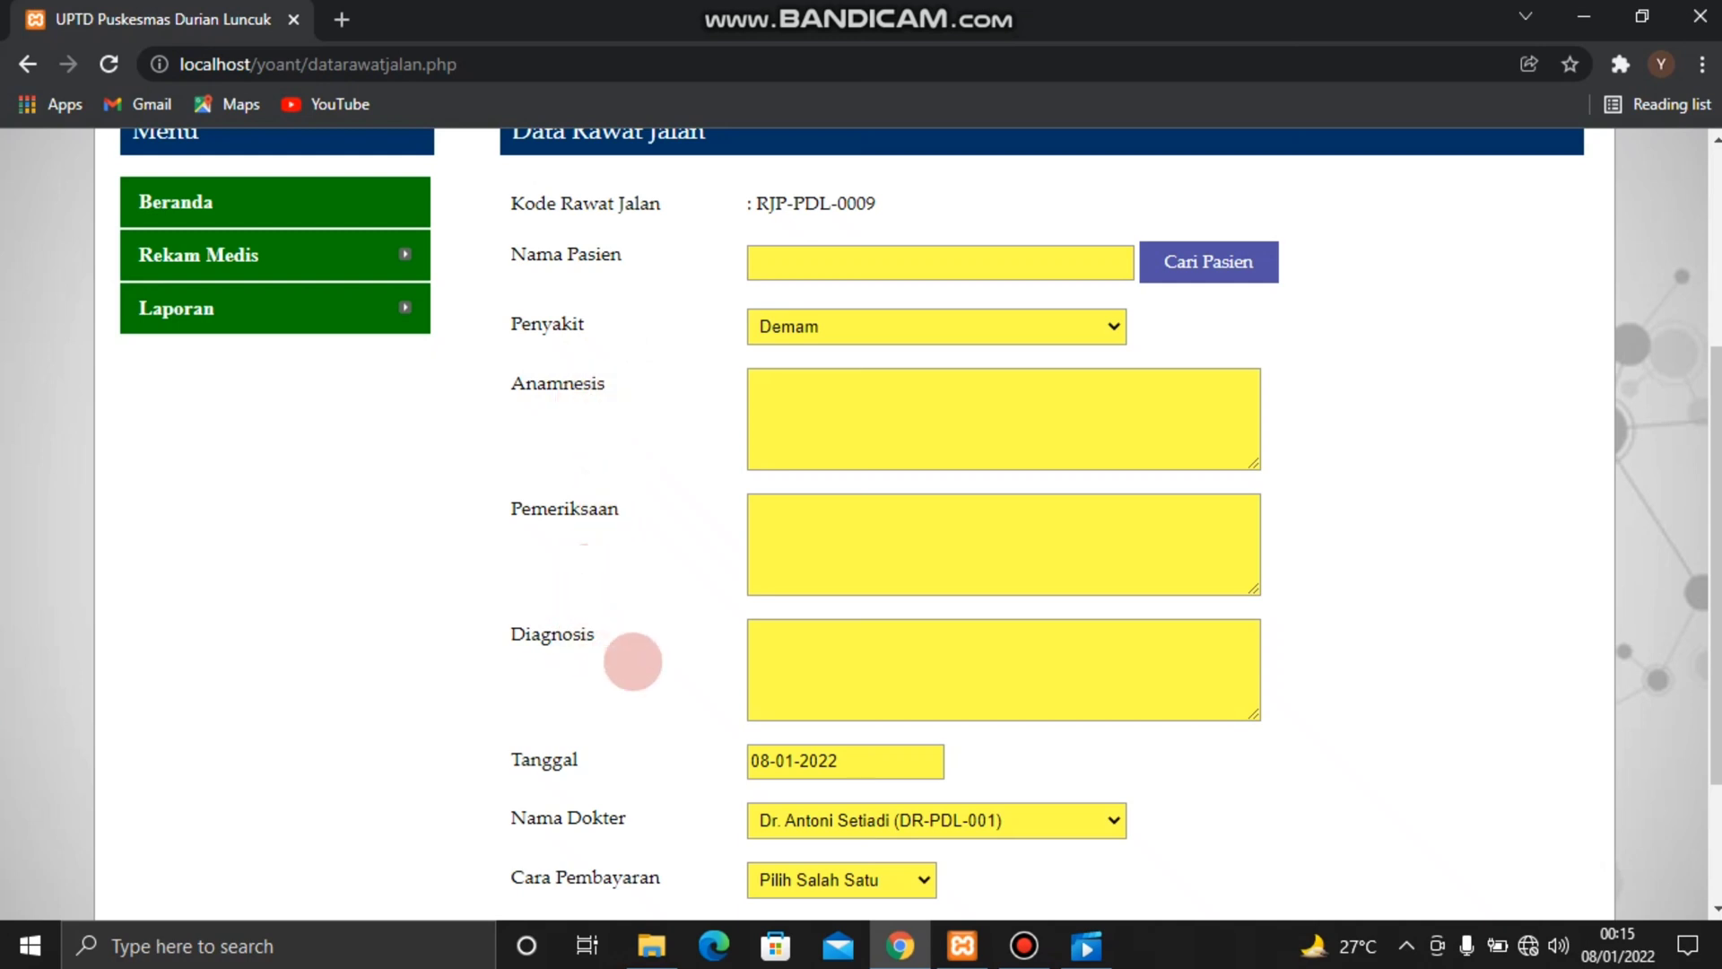
scroll(633, 662, up, 1)
Open Rekam Medis Pasien and look over the patient medical records list
mouse_move(400, 374)
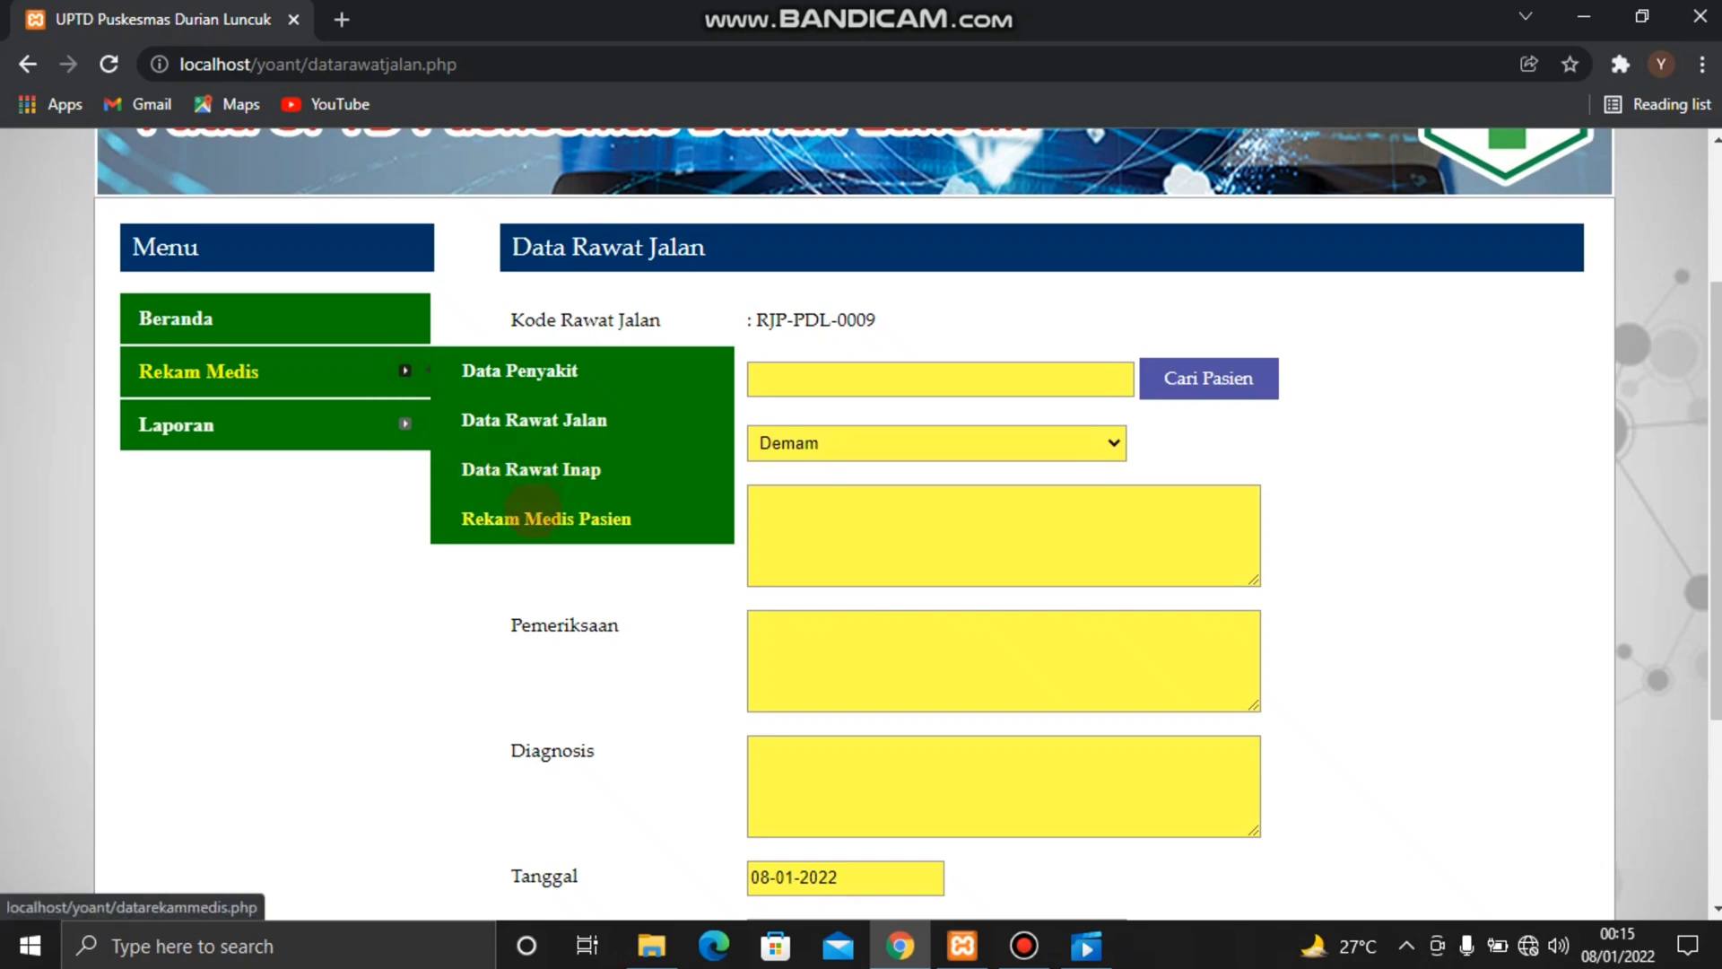
click(533, 519)
scroll(803, 585, down, 3)
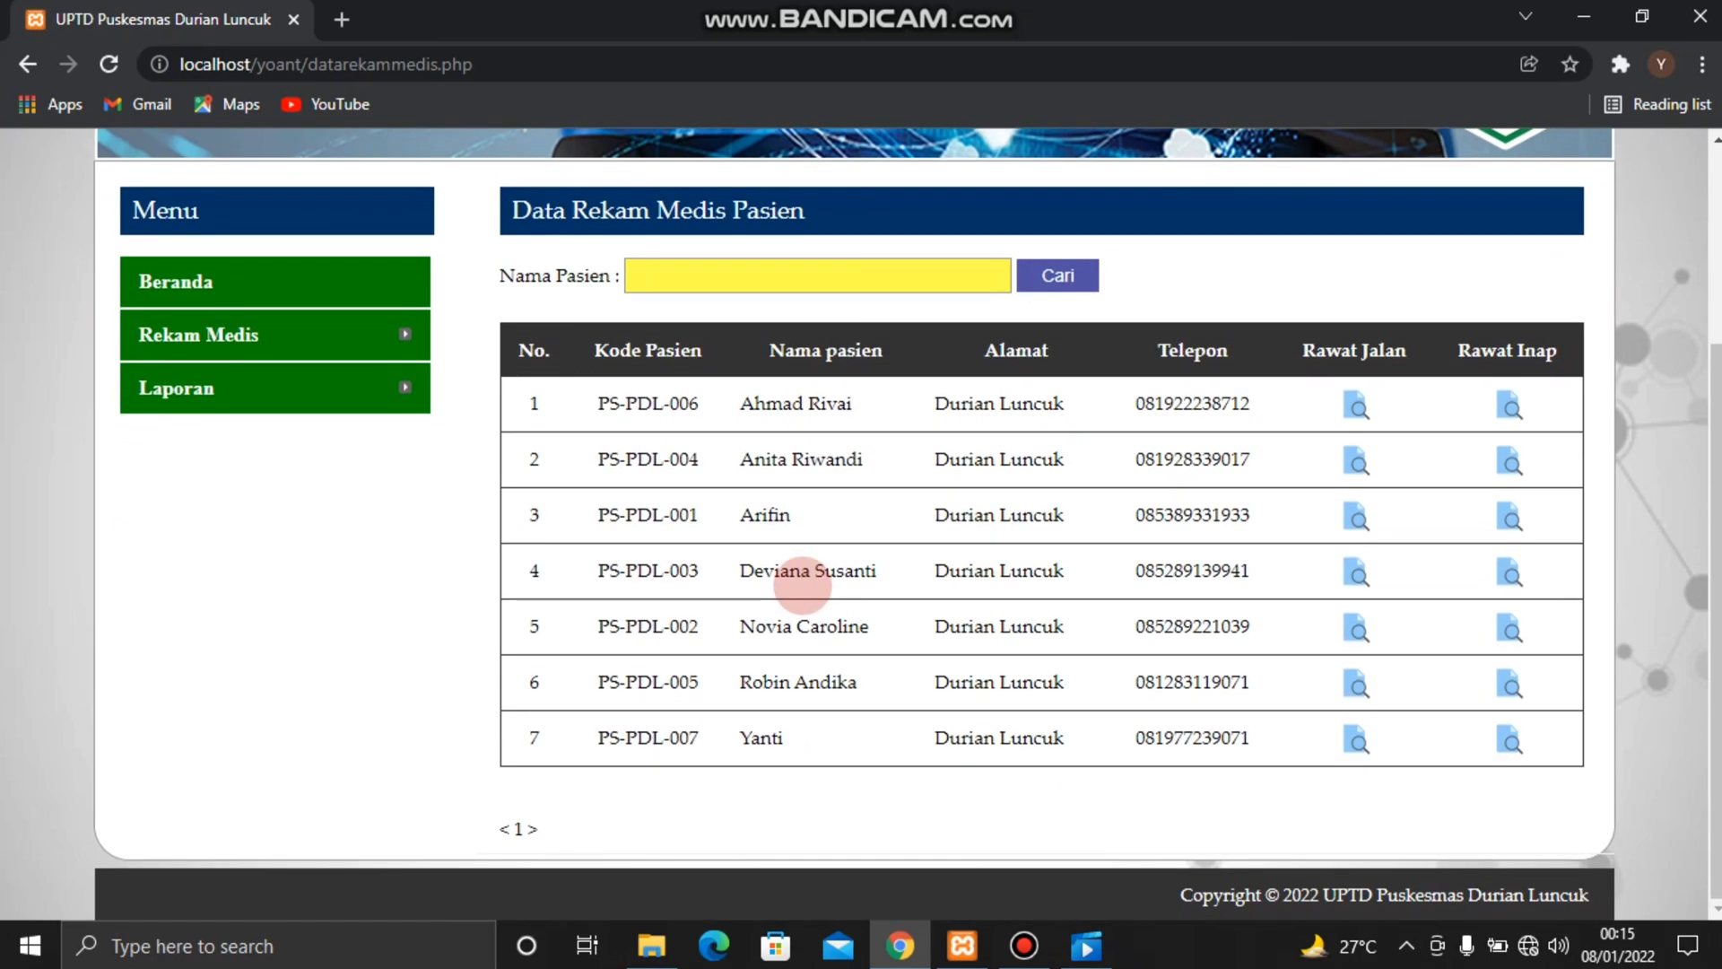
Check the doctor's report options, log out of the doctor account and return to the login form
scroll(803, 585, up, 1)
mouse_move(413, 467)
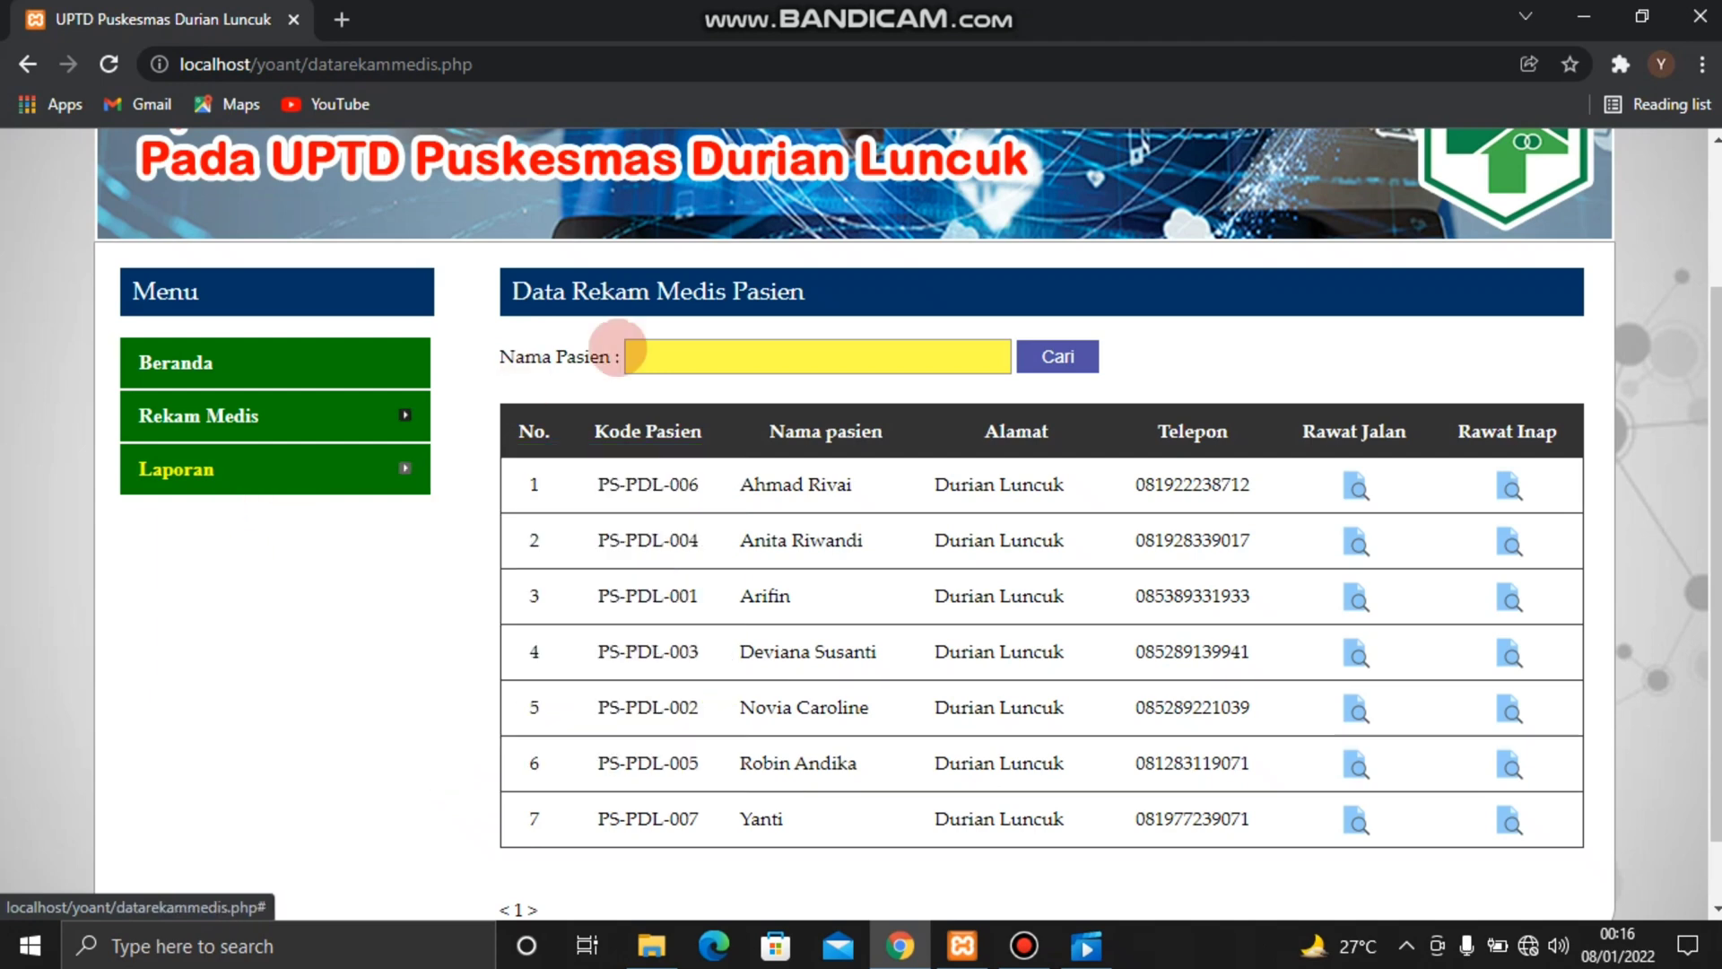
scroll(871, 345, up, 2)
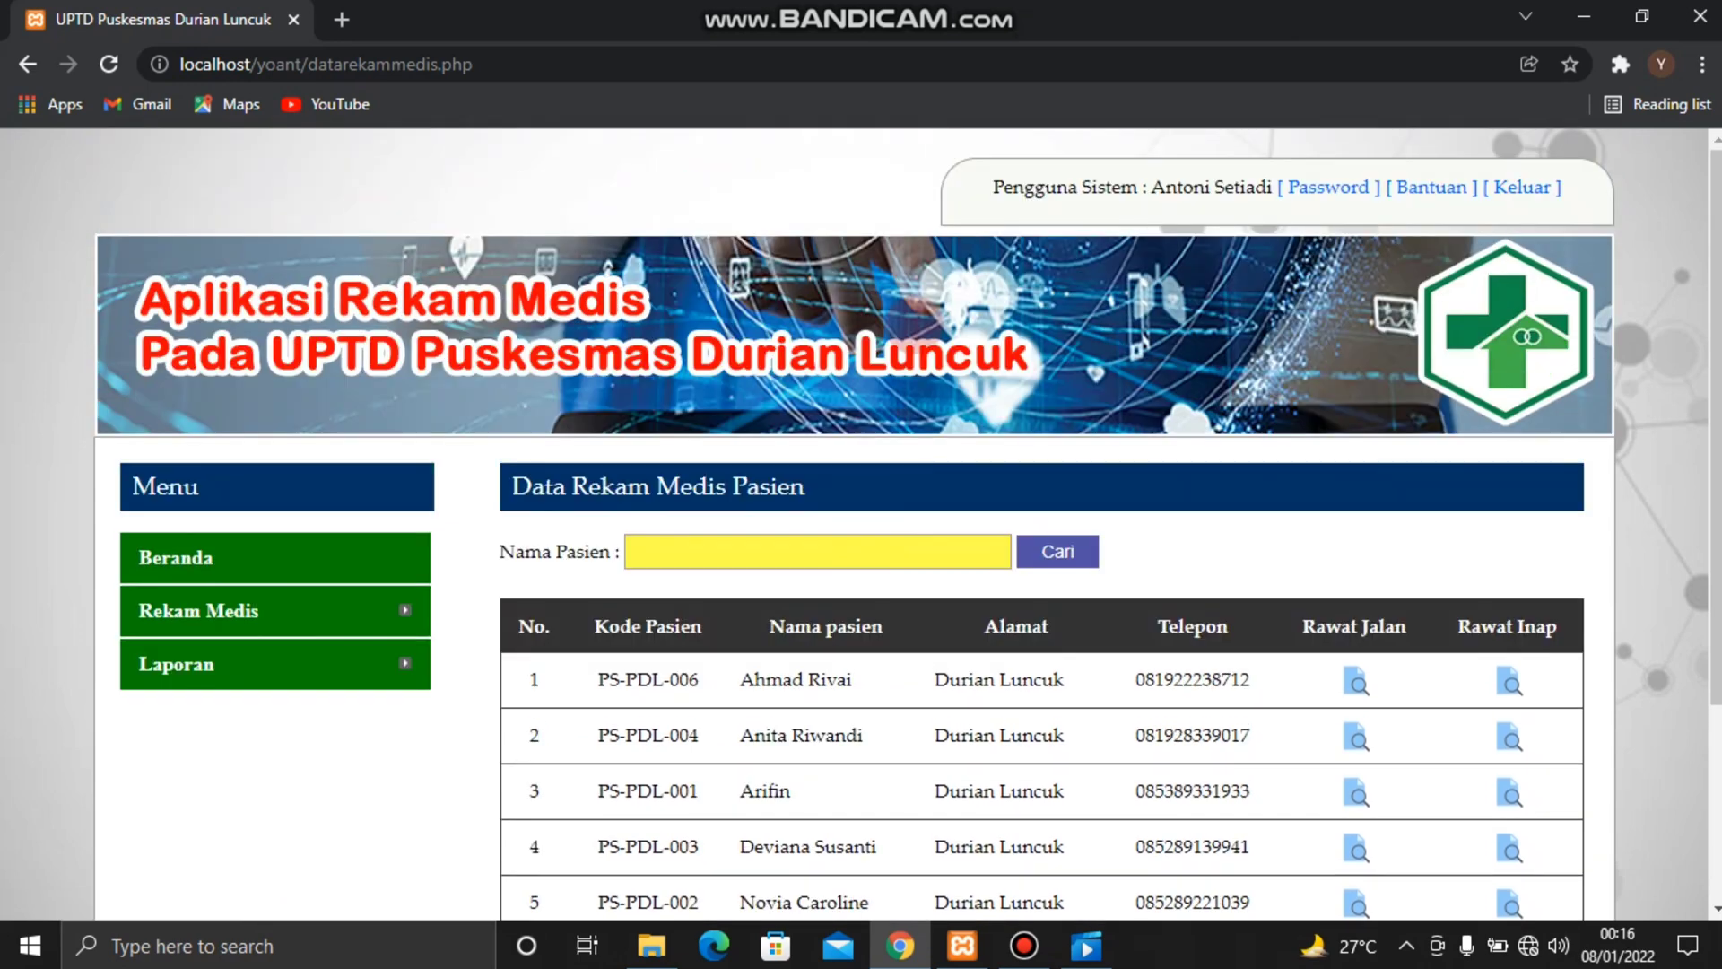
click(1502, 188)
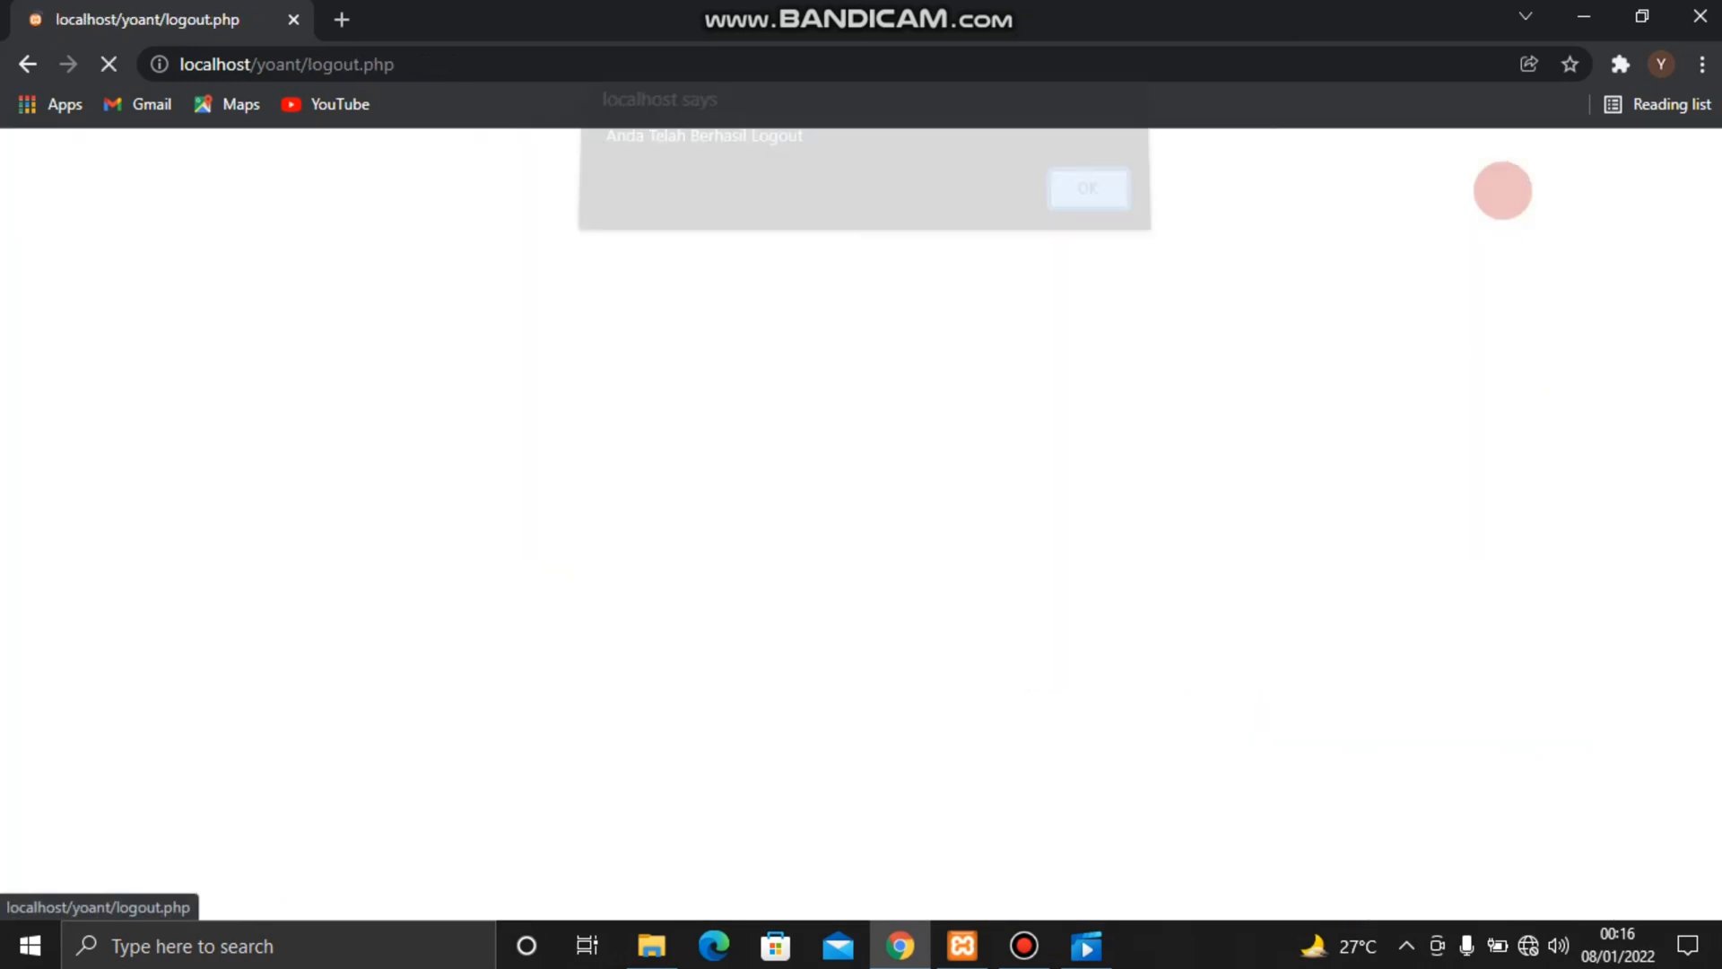
key(Return)
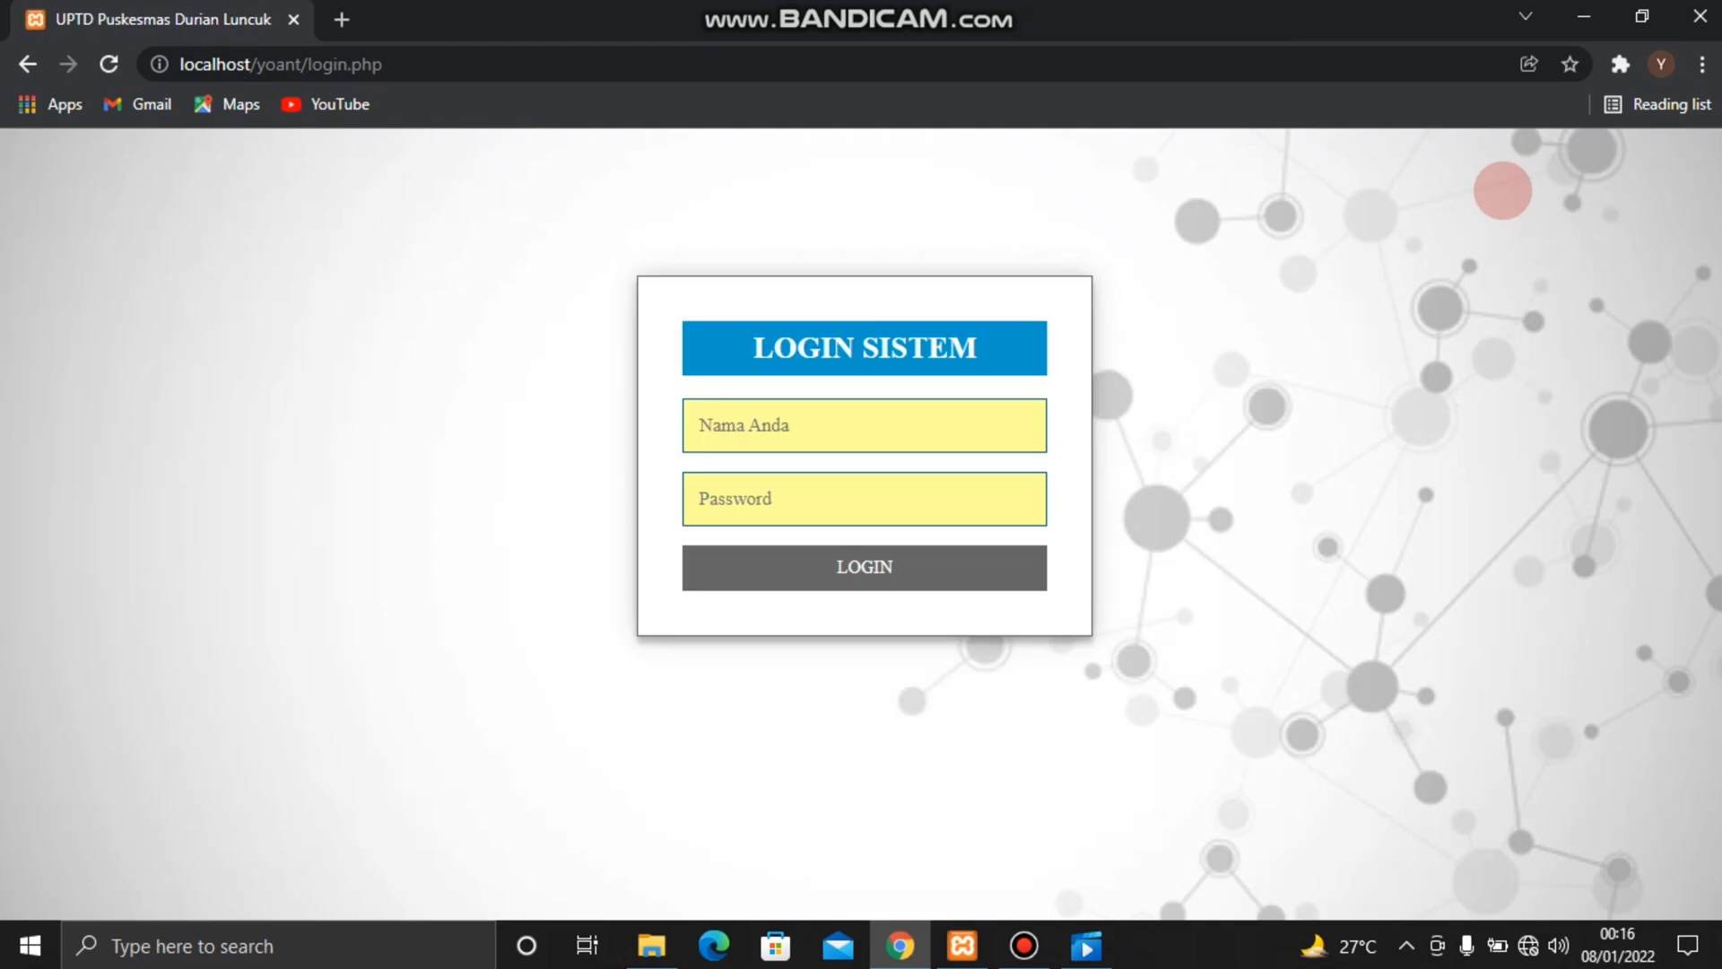
Log in to the Puskesmas head's account with the head's name and account password
click(969, 419)
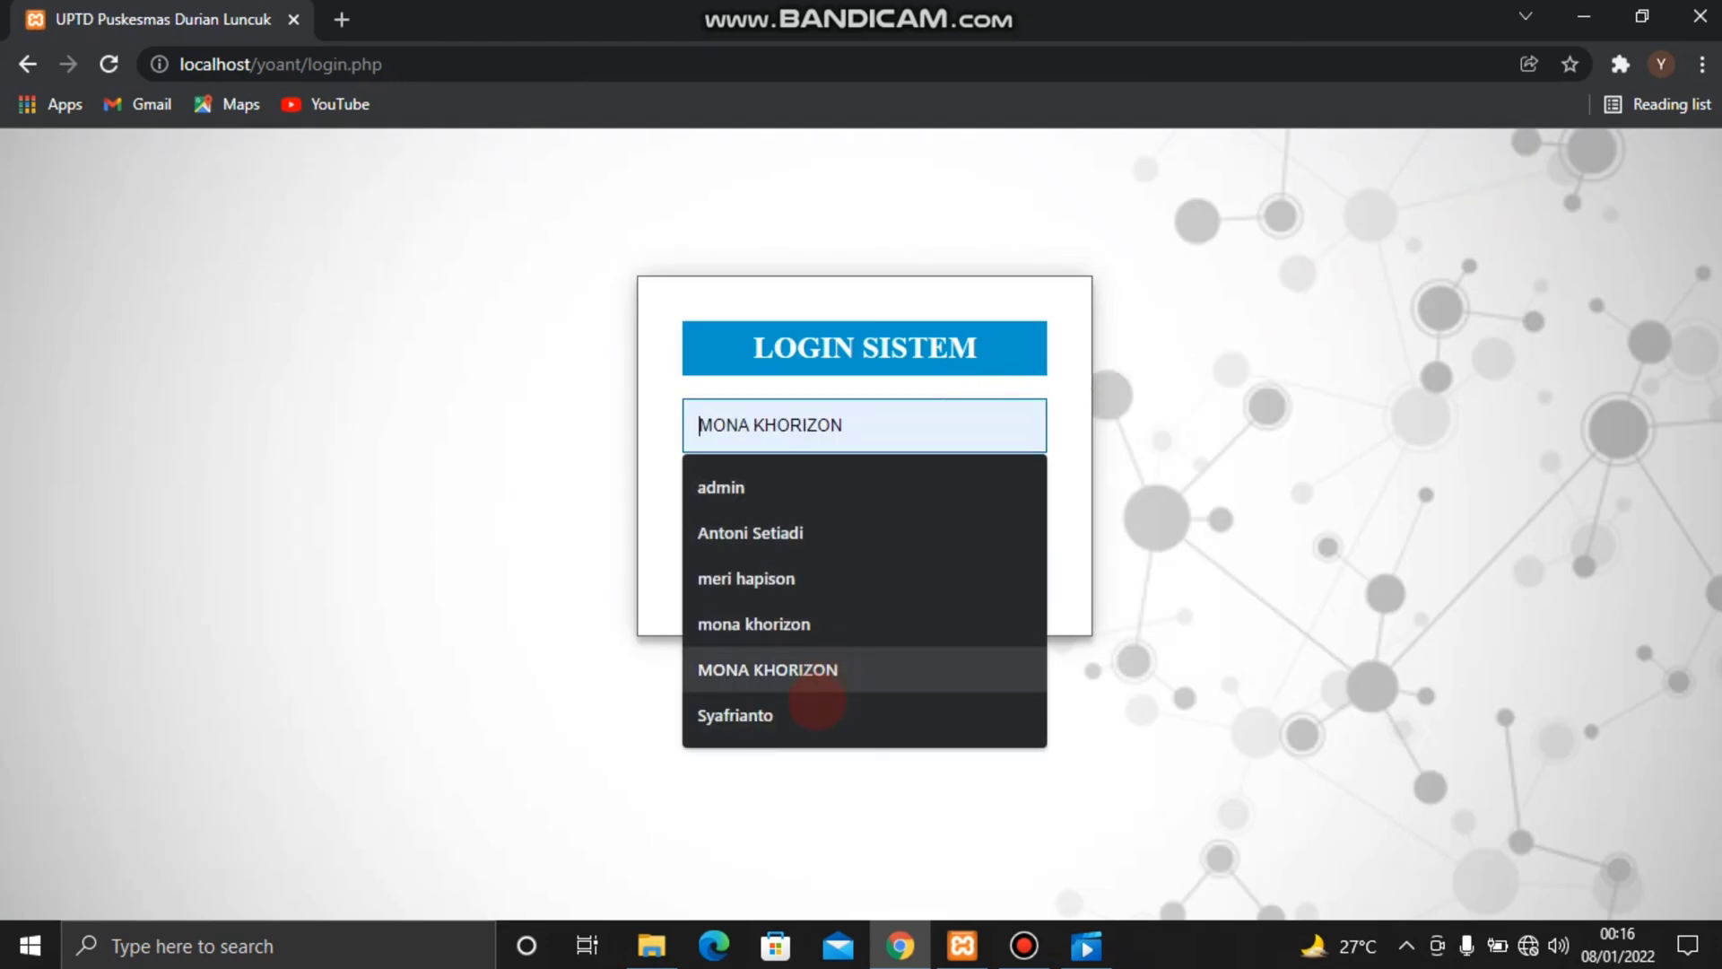
click(810, 712)
click(897, 497)
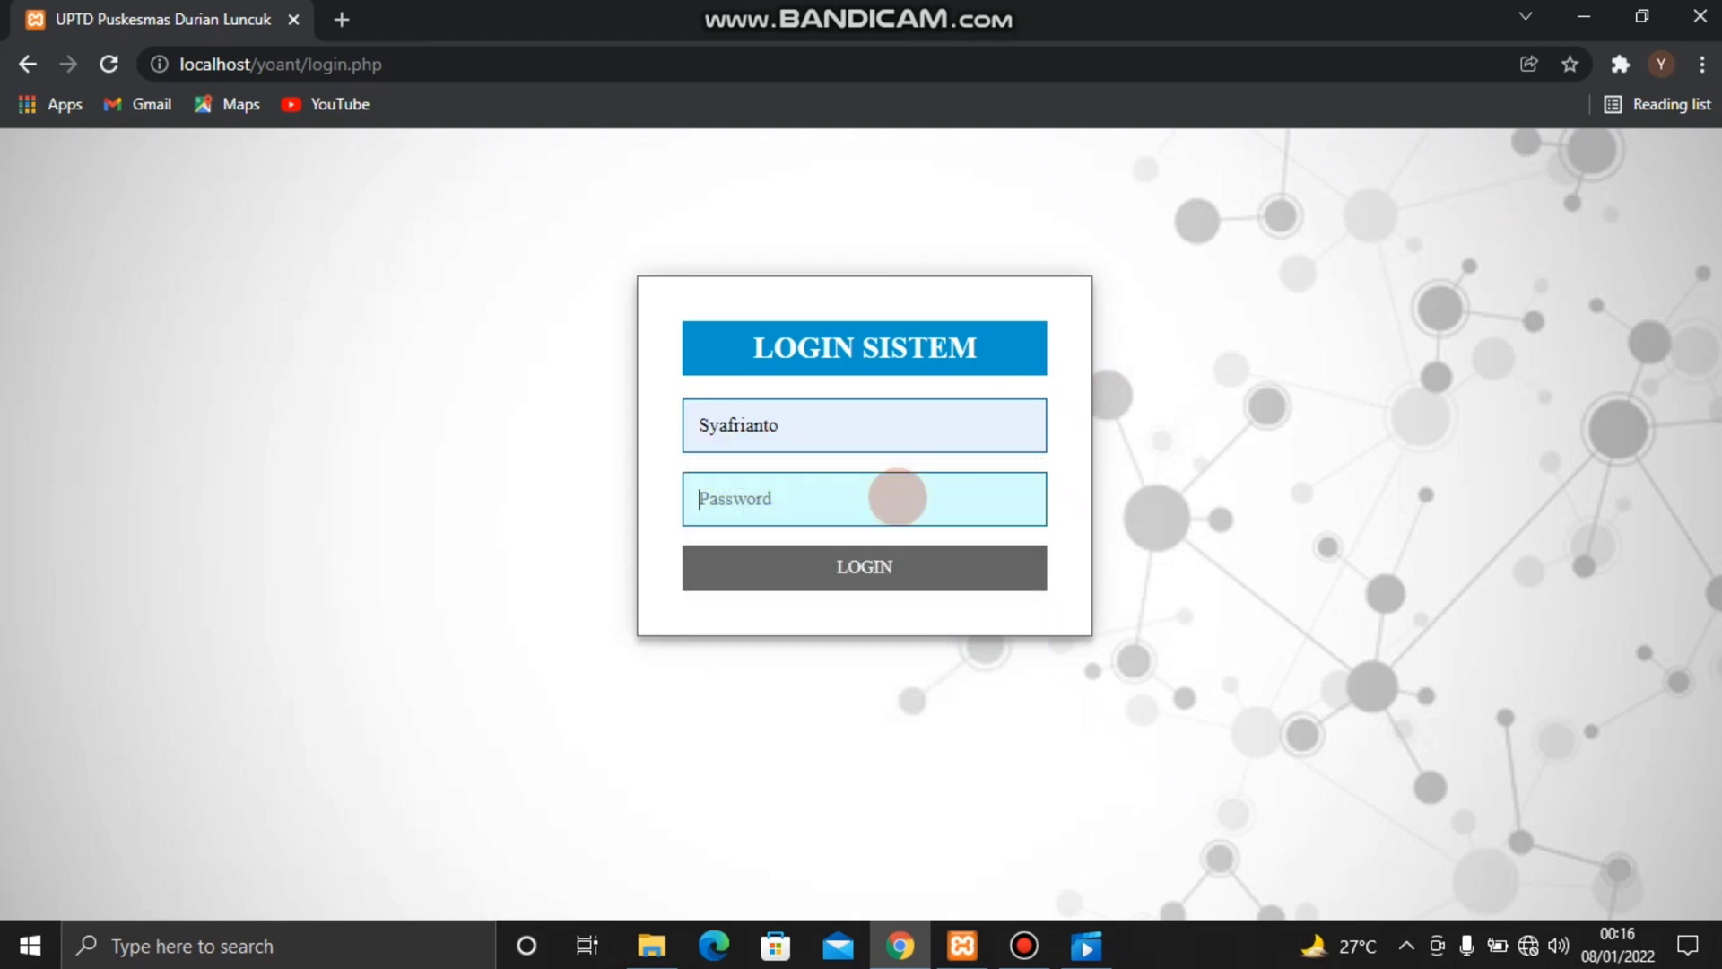
text(1234)
key(Return)
key(Return)
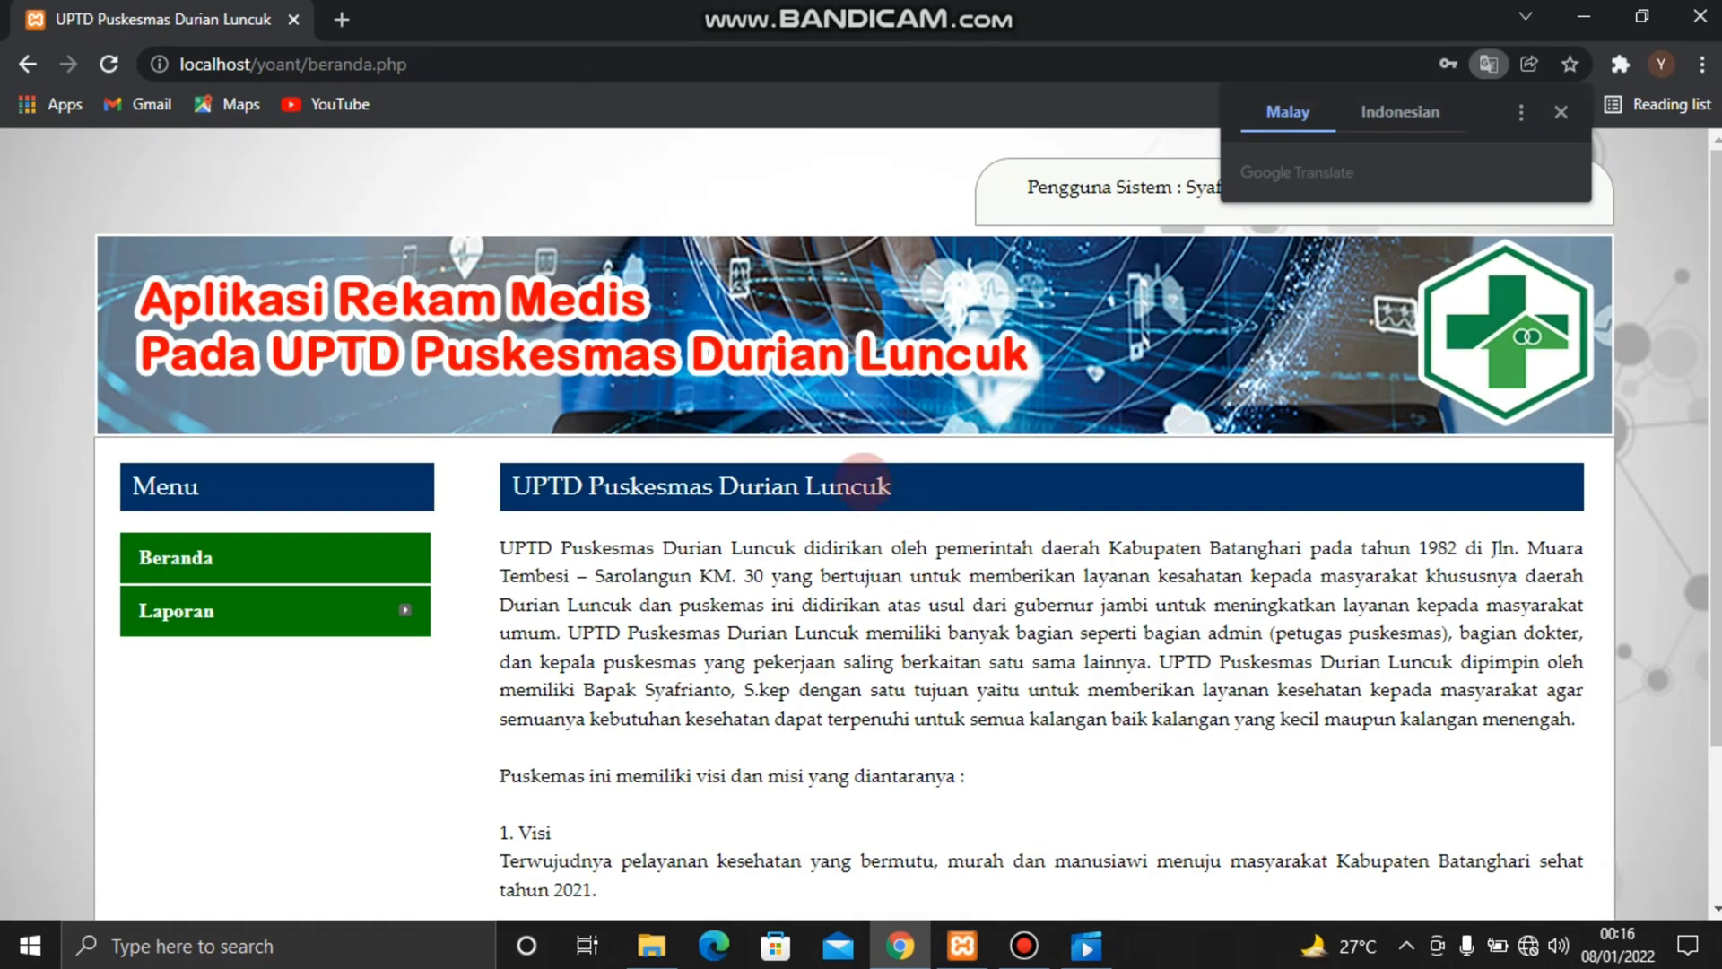
Dismiss the translation prompt and look over the reports offered under Laporan for the Puskesmas head
click(726, 177)
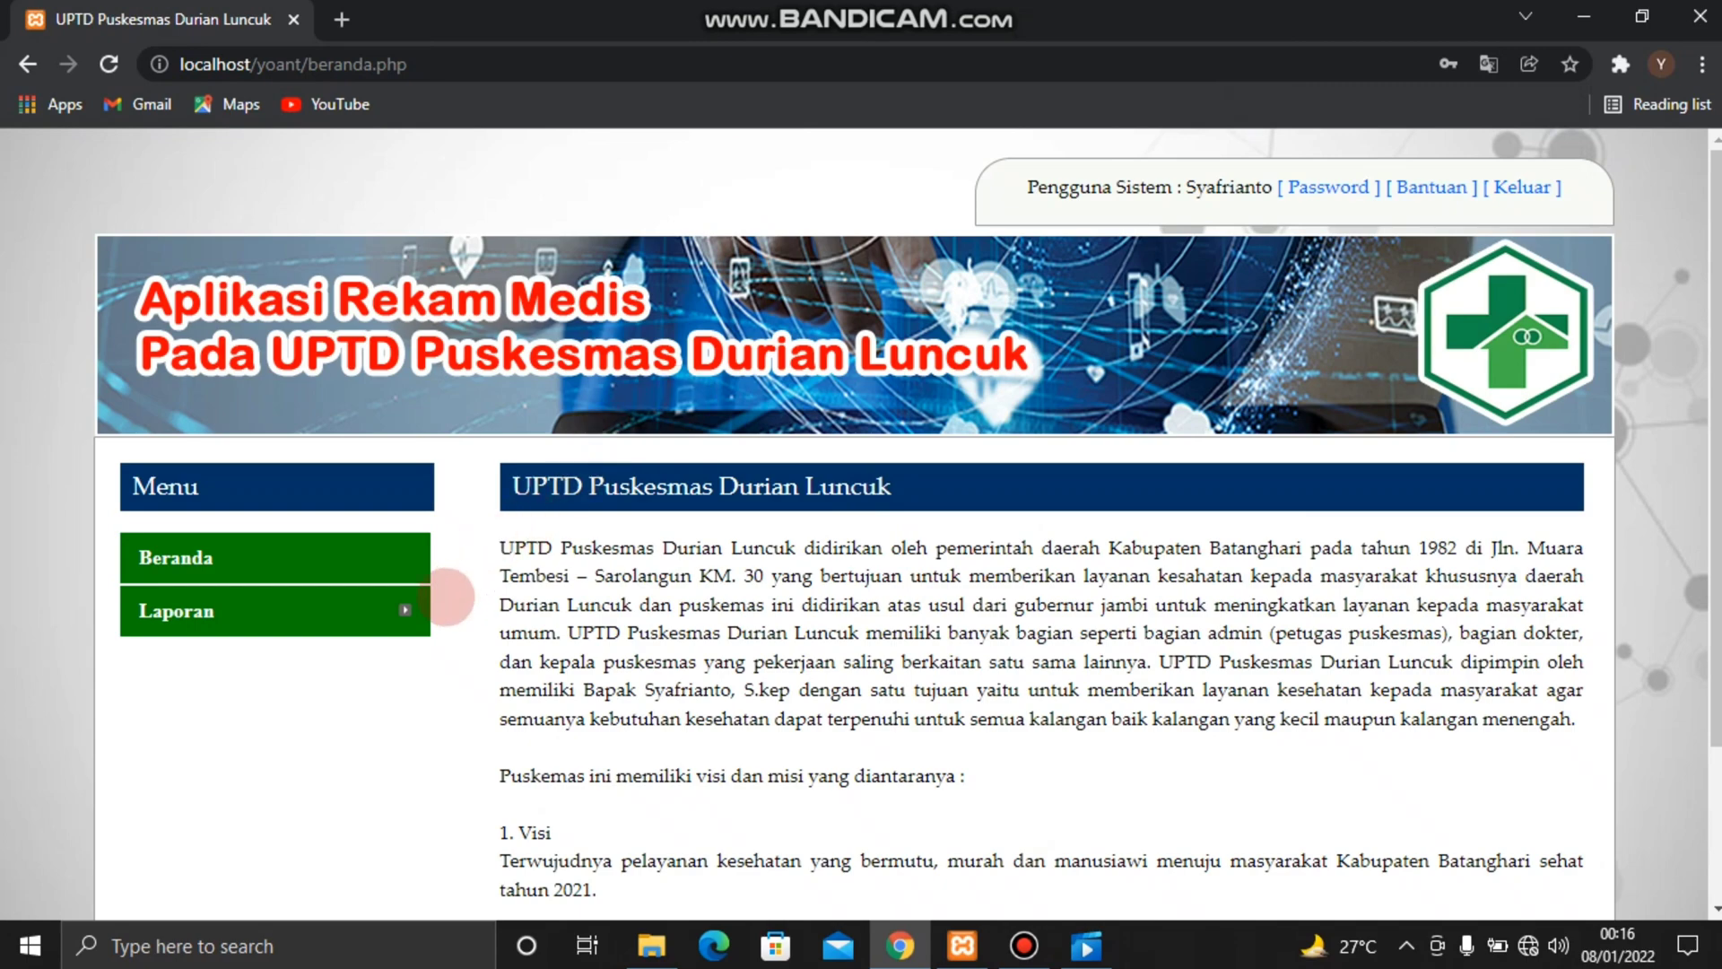
mouse_move(406, 610)
scroll(411, 619, down, 2)
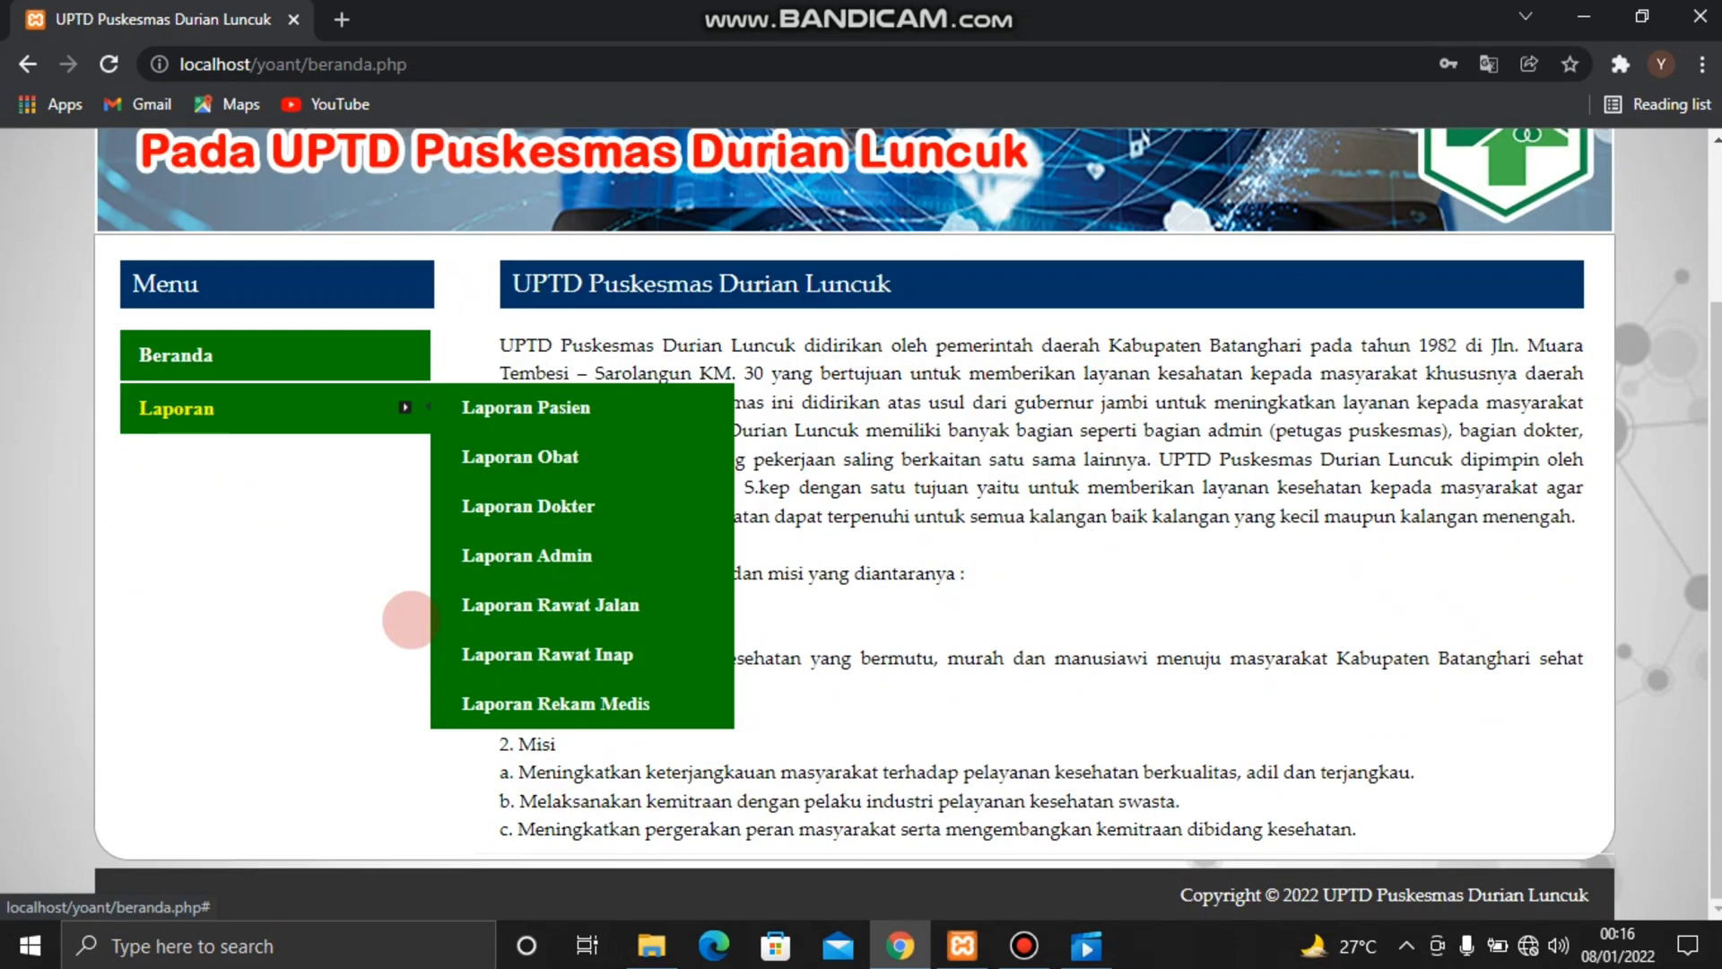